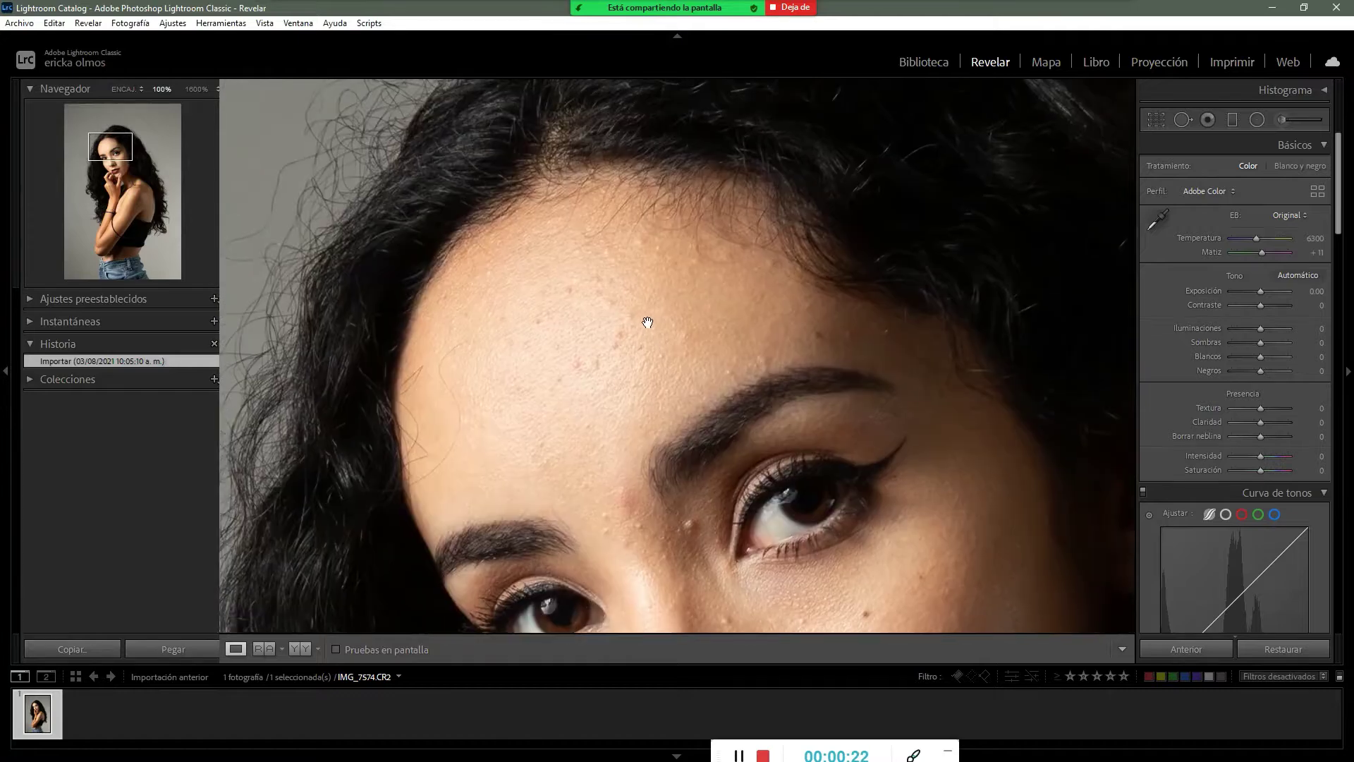
Set the portrait's Blacks to +41, checking the skin and hair up close
drag(583, 517, 499, 189)
drag(713, 500, 664, 301)
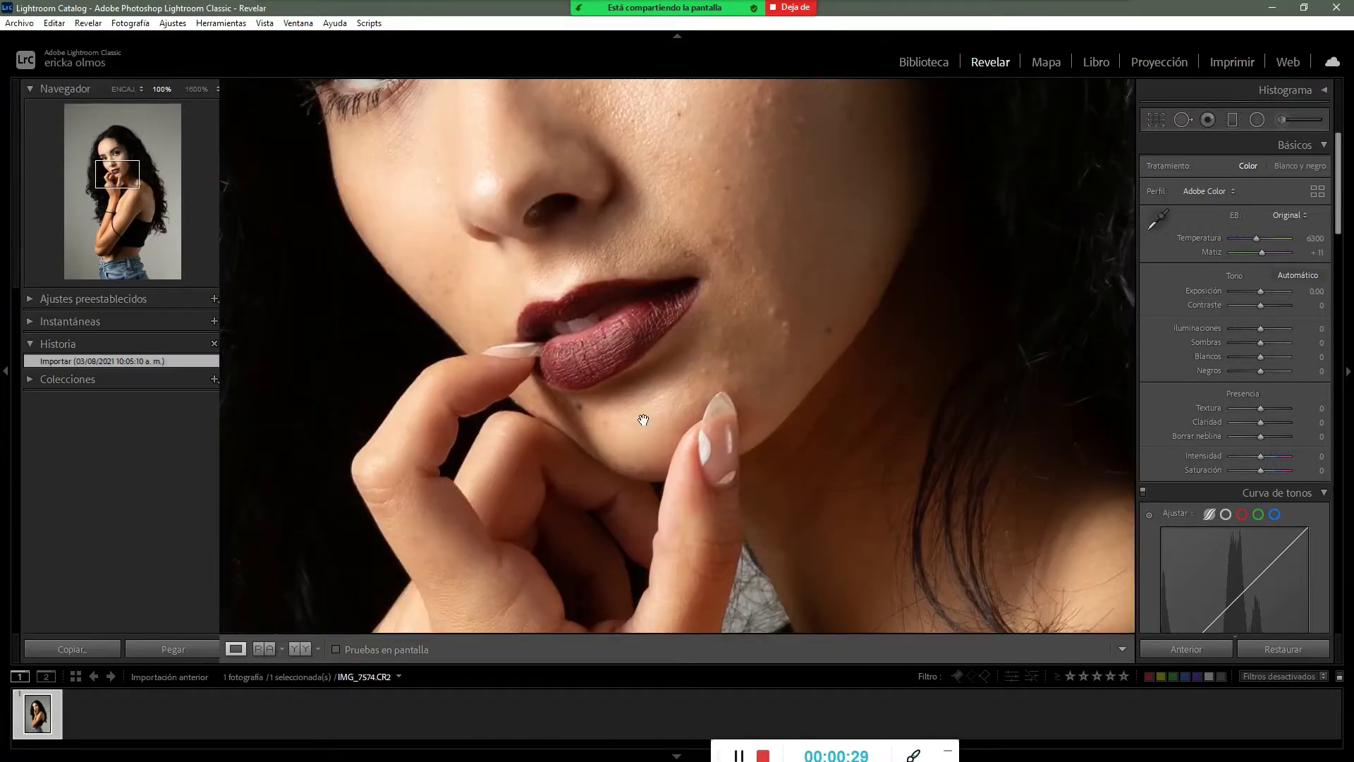
click(644, 419)
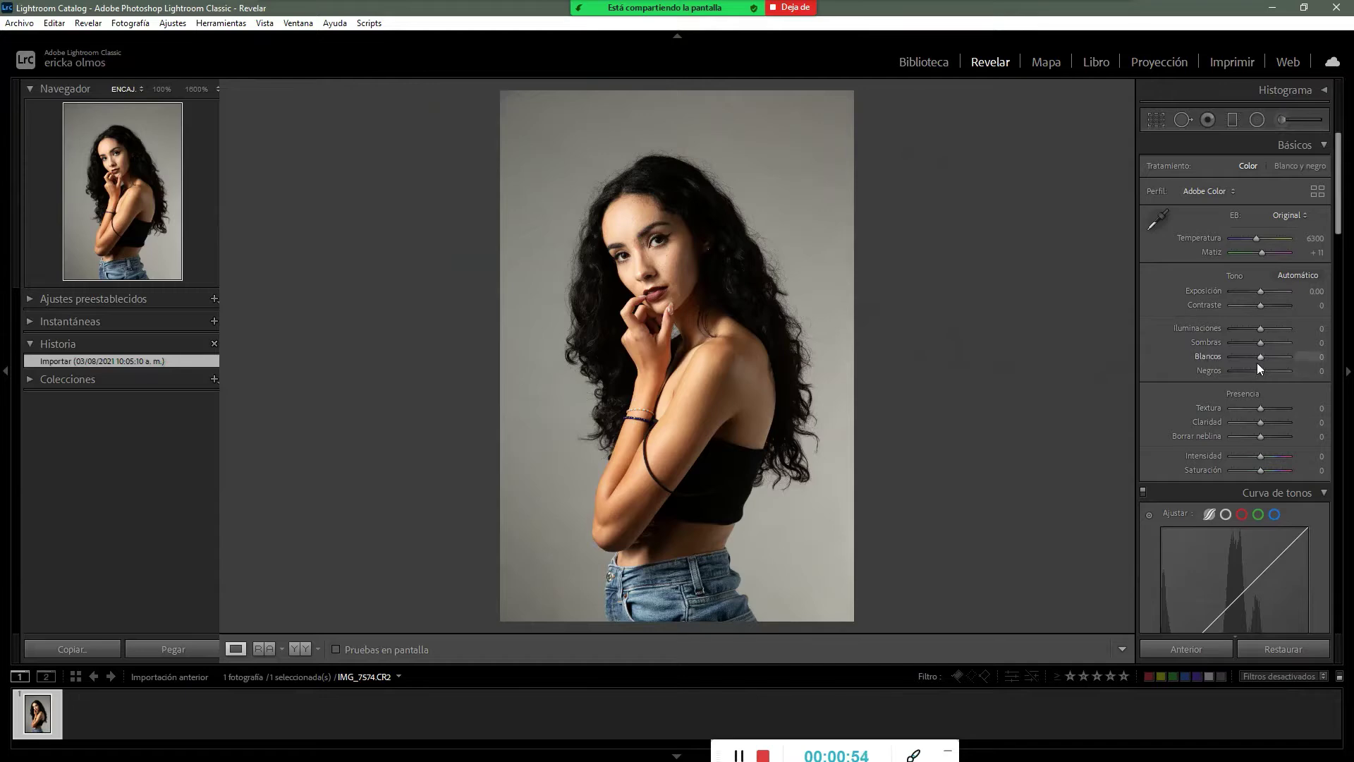
mouse_move(1260, 371)
mouse_down()
mouse_move(1243, 371)
mouse_move(1256, 371)
mouse_up()
click(1272, 371)
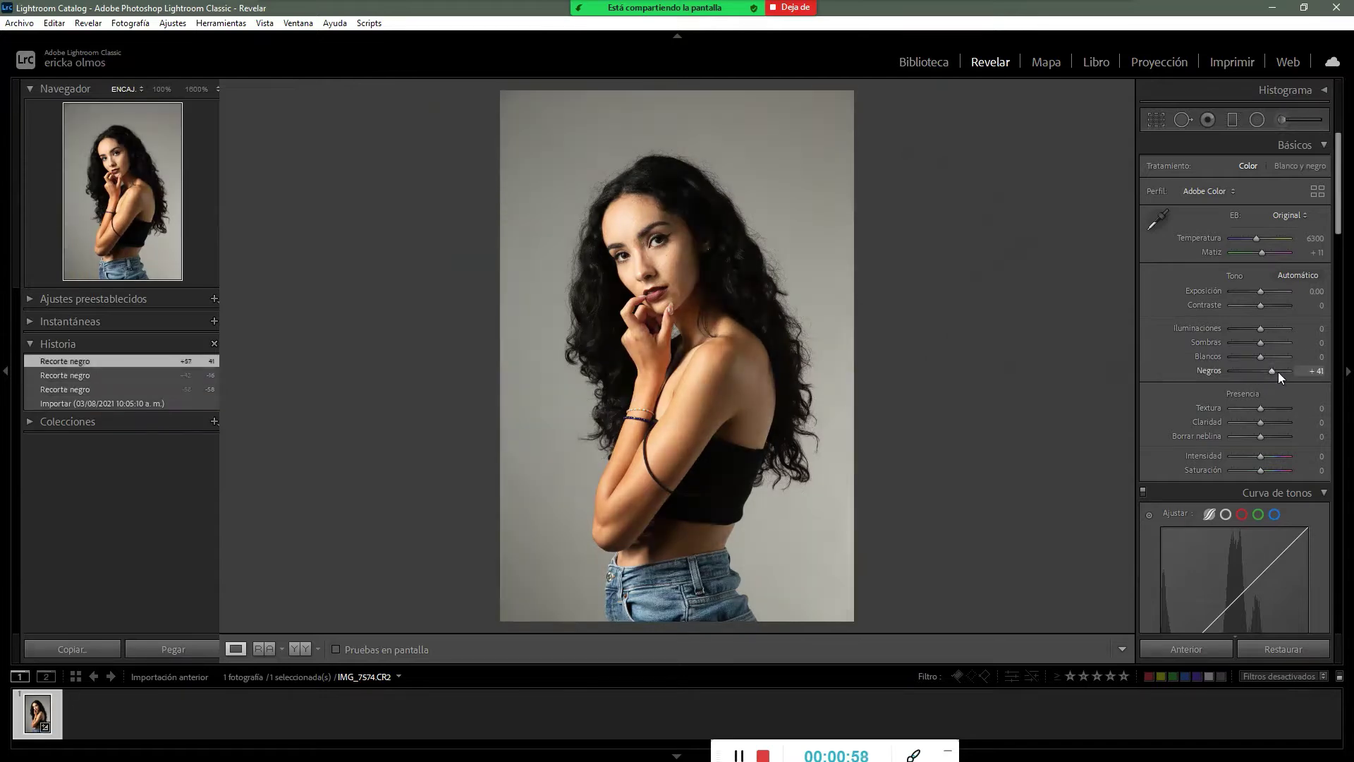
click(703, 235)
drag(689, 287, 689, 390)
click(688, 390)
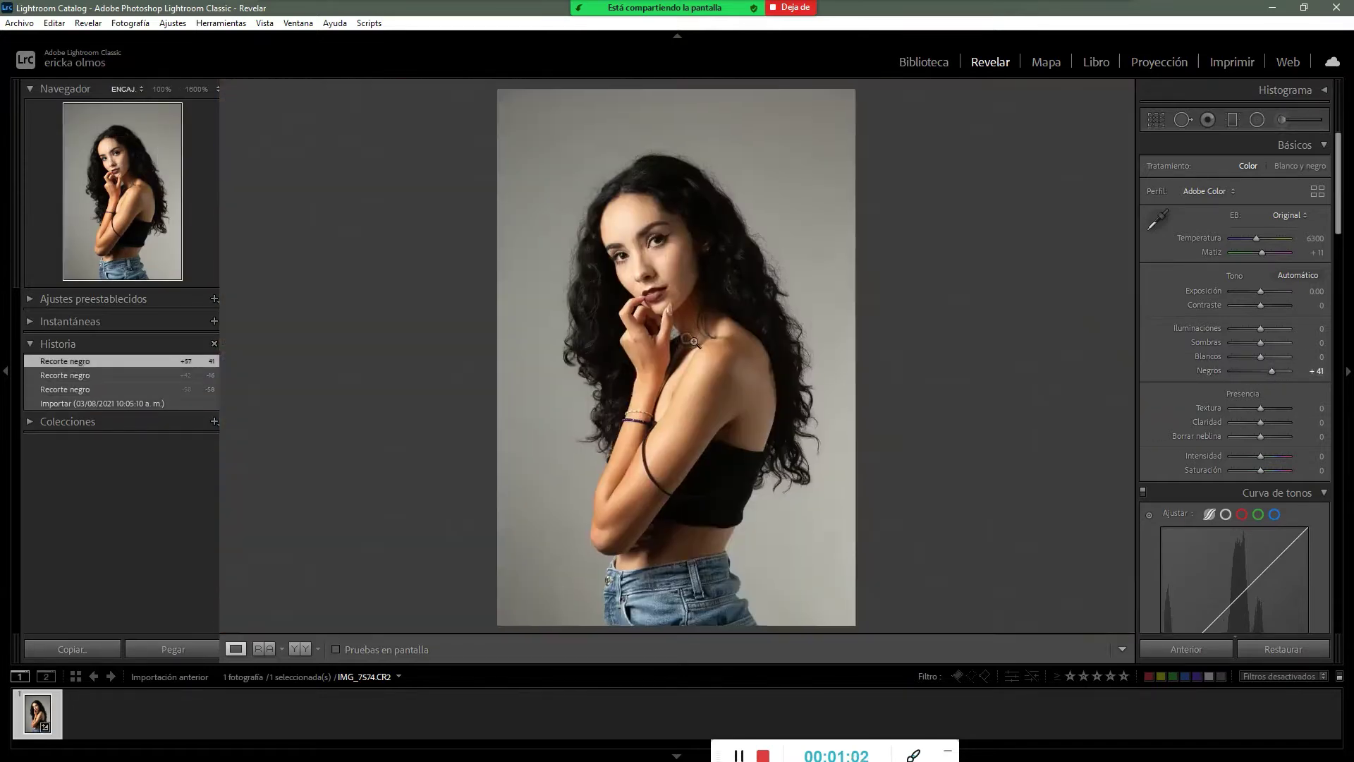
Set Shadows to +41, then try a Contrast change and reset it to 0
click(1249, 342)
click(1269, 343)
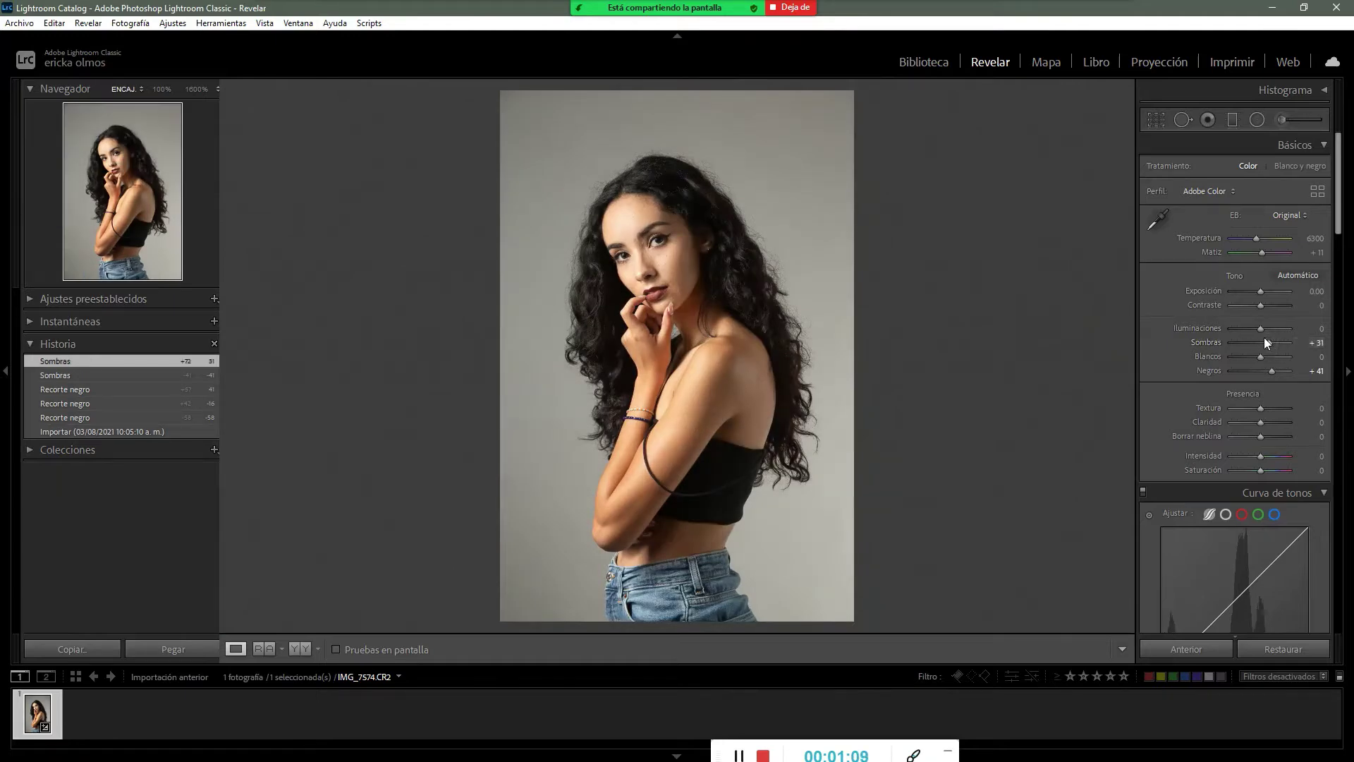
double_click(1271, 342)
drag(1261, 343, 1253, 304)
double_click(1255, 304)
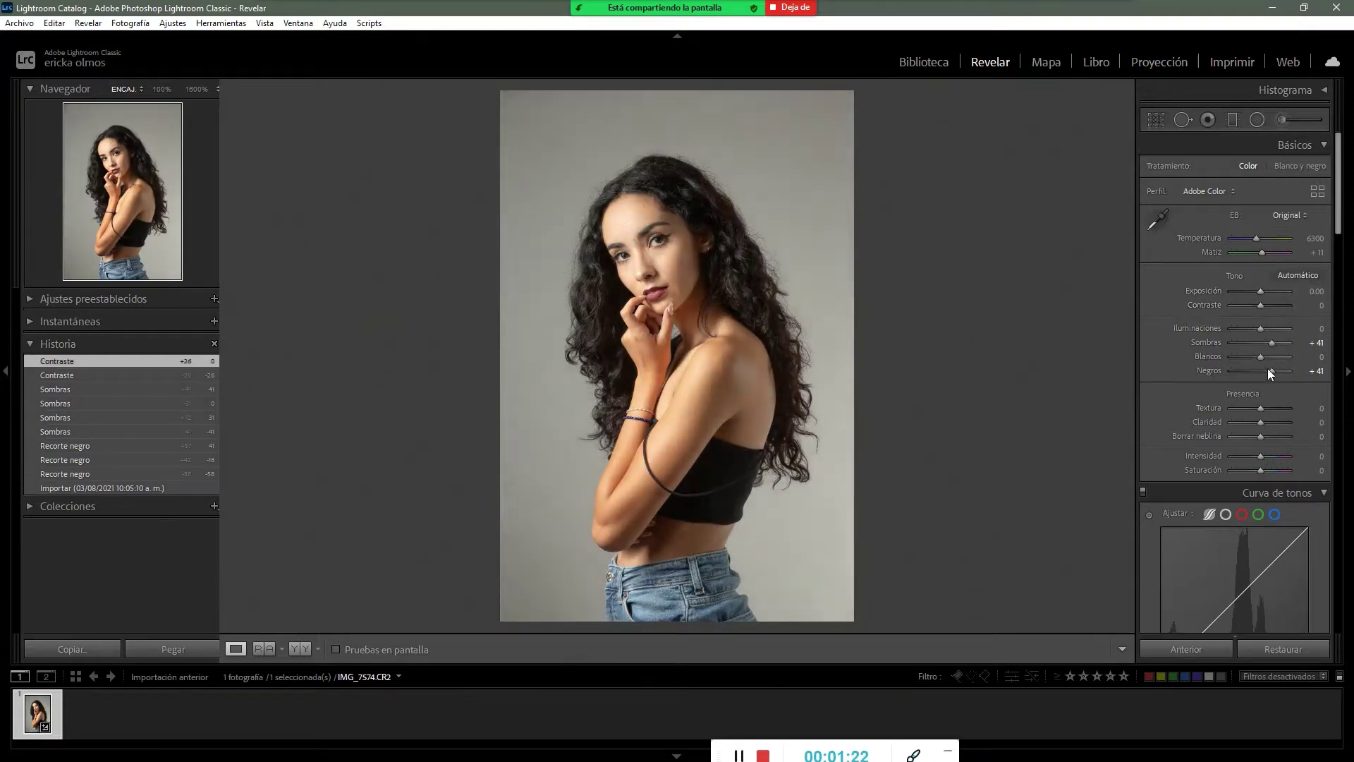
Lower Whites to -41, and try a Highlights change before resetting it to 0
click(628, 224)
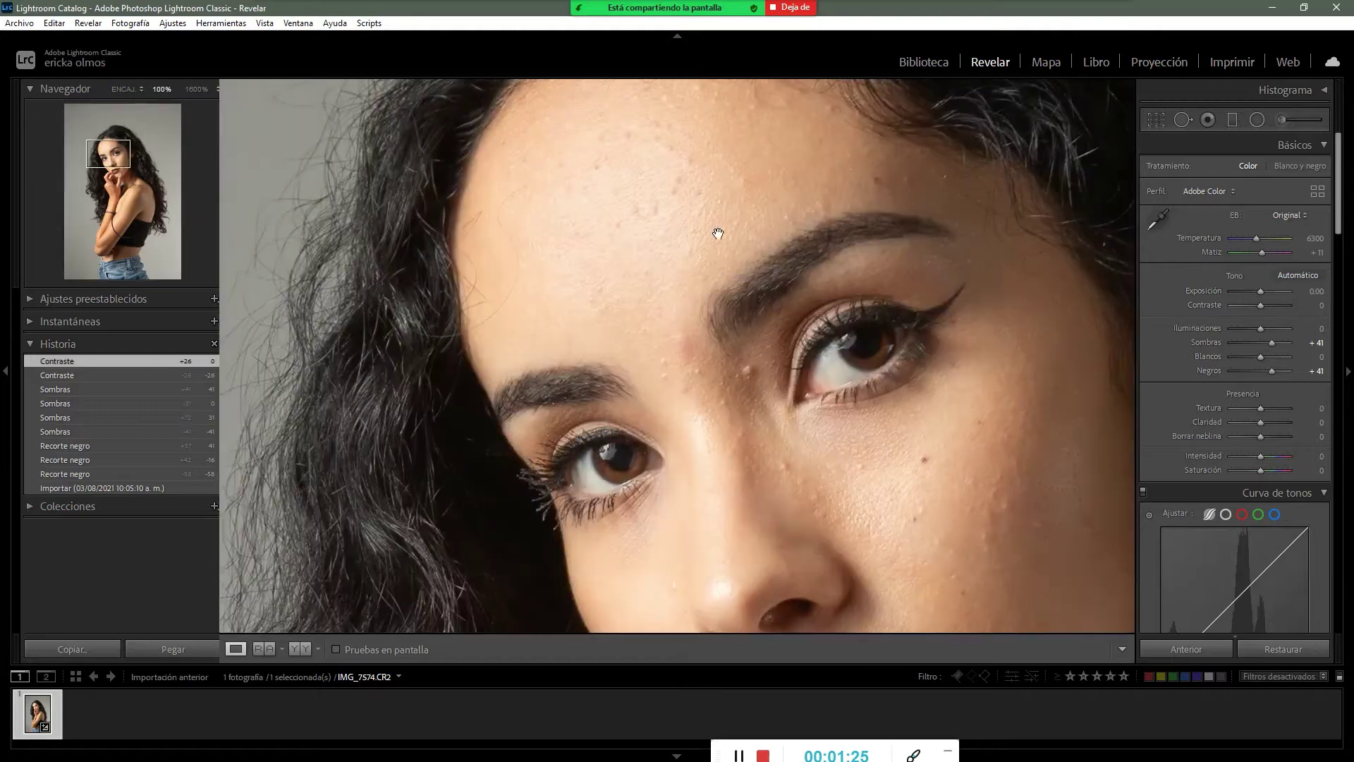
drag(1262, 357, 1248, 349)
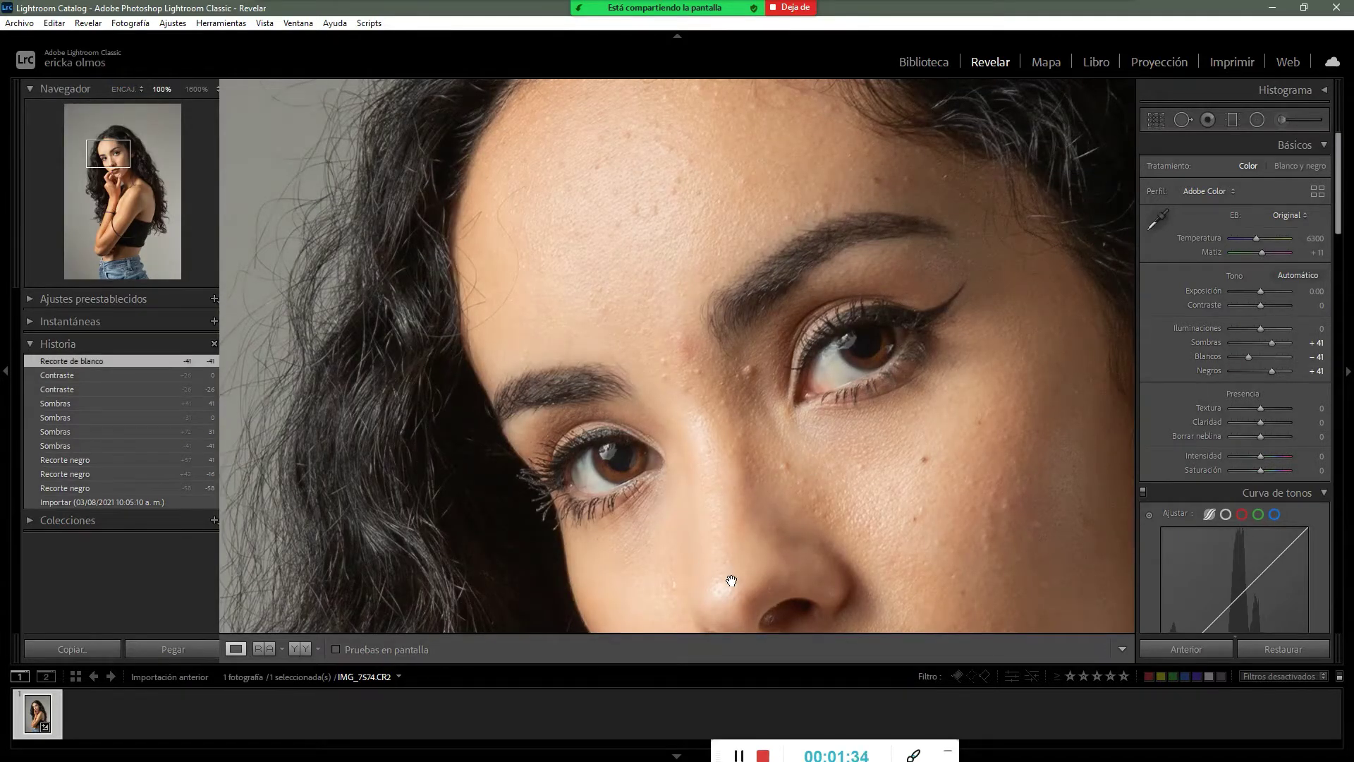
click(725, 448)
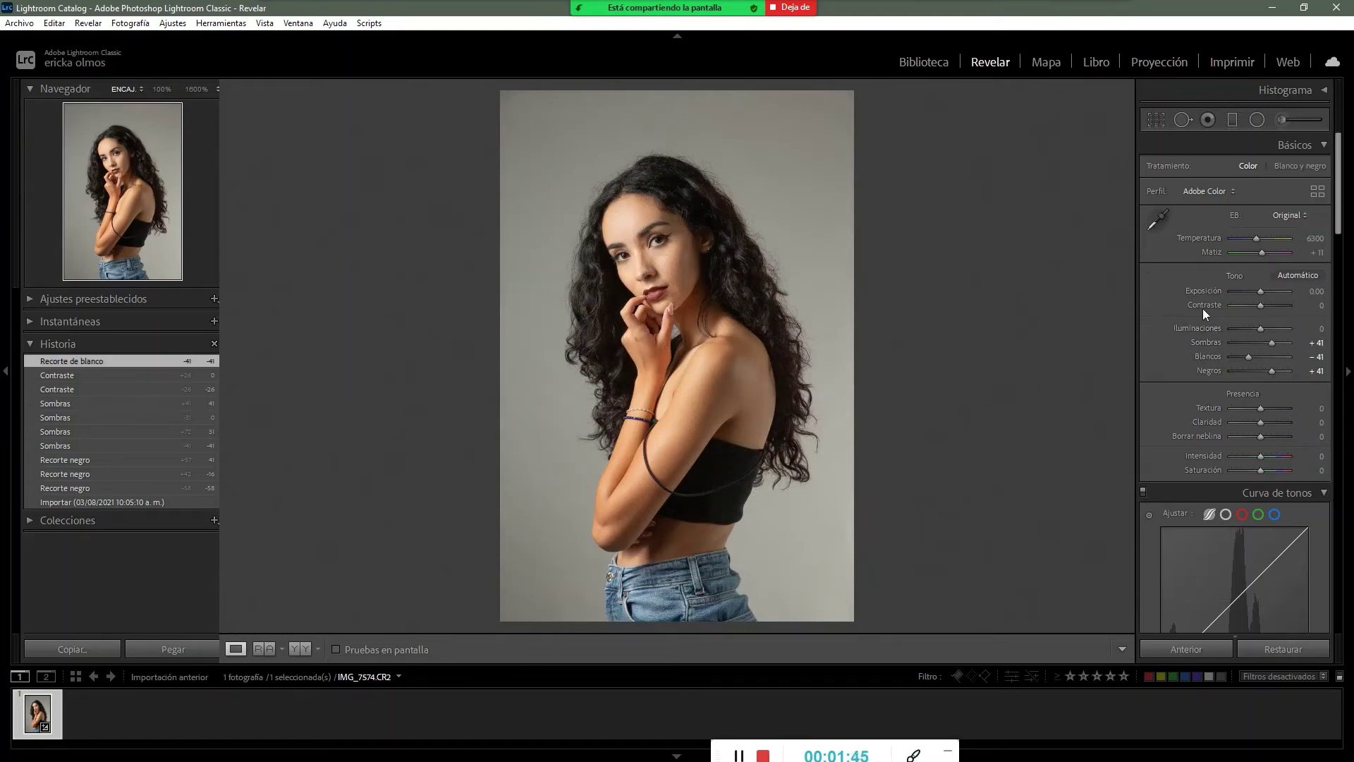
mouse_move(1260, 326)
mouse_down()
mouse_move(1199, 326)
mouse_move(1293, 328)
mouse_move(1271, 329)
mouse_up()
double_click(1271, 329)
Activate the Adjustment Brush on the close-up of the forehead with the Suavizar piel (Lite) effect
click(614, 219)
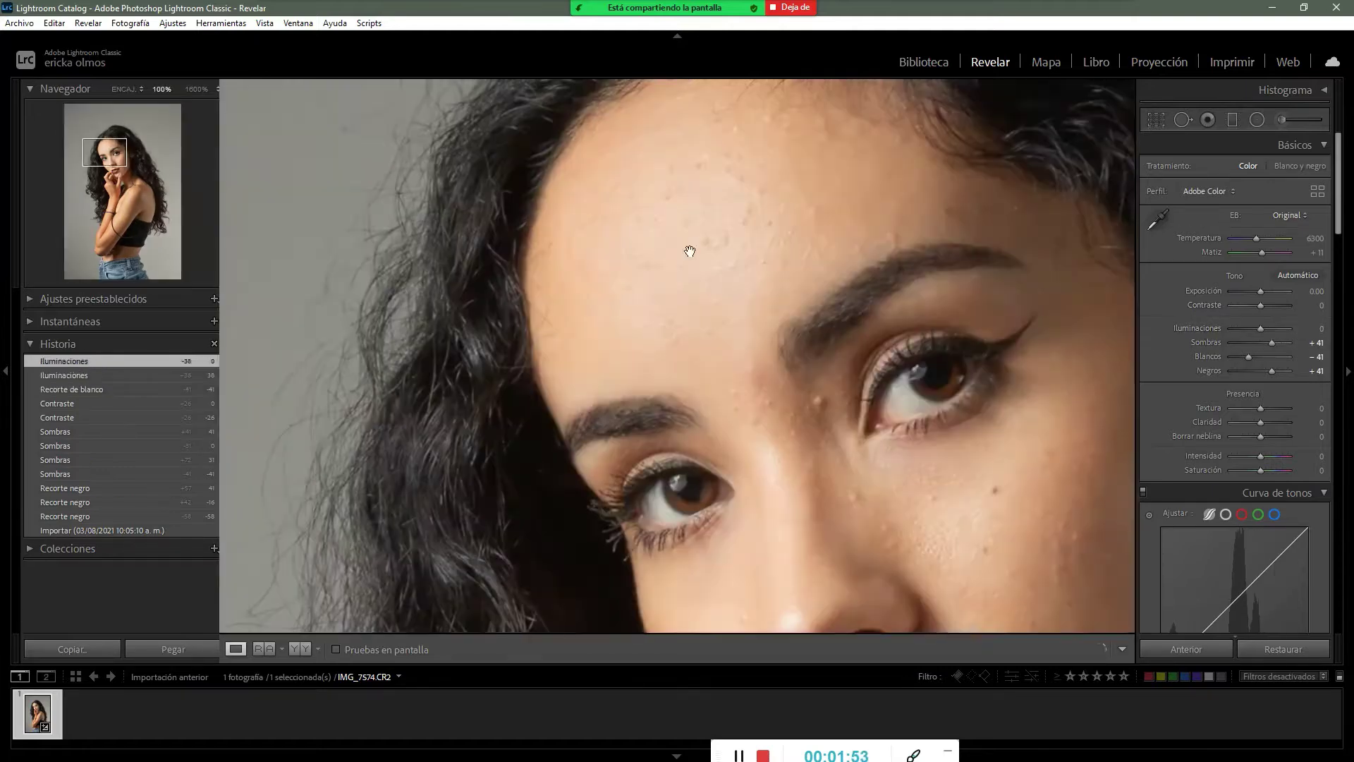
drag(690, 252, 554, 354)
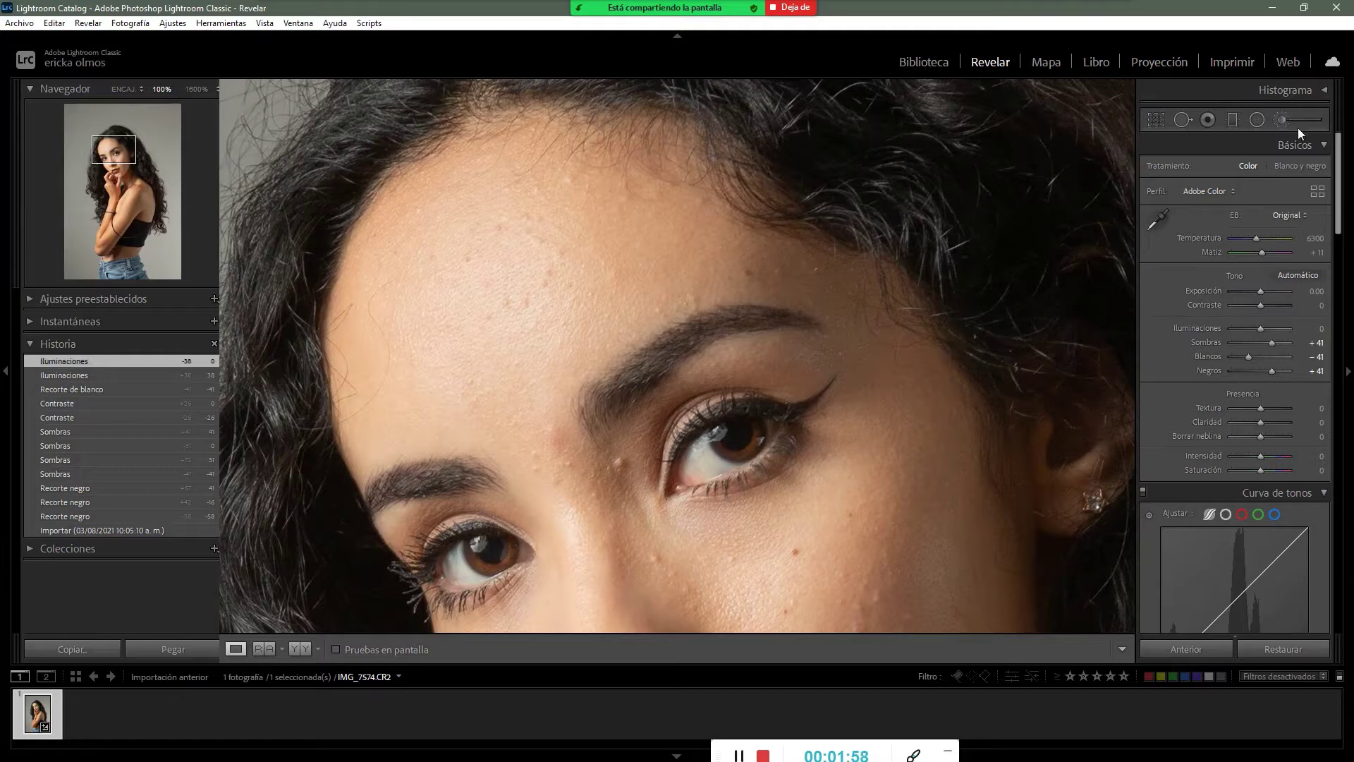
click(1281, 120)
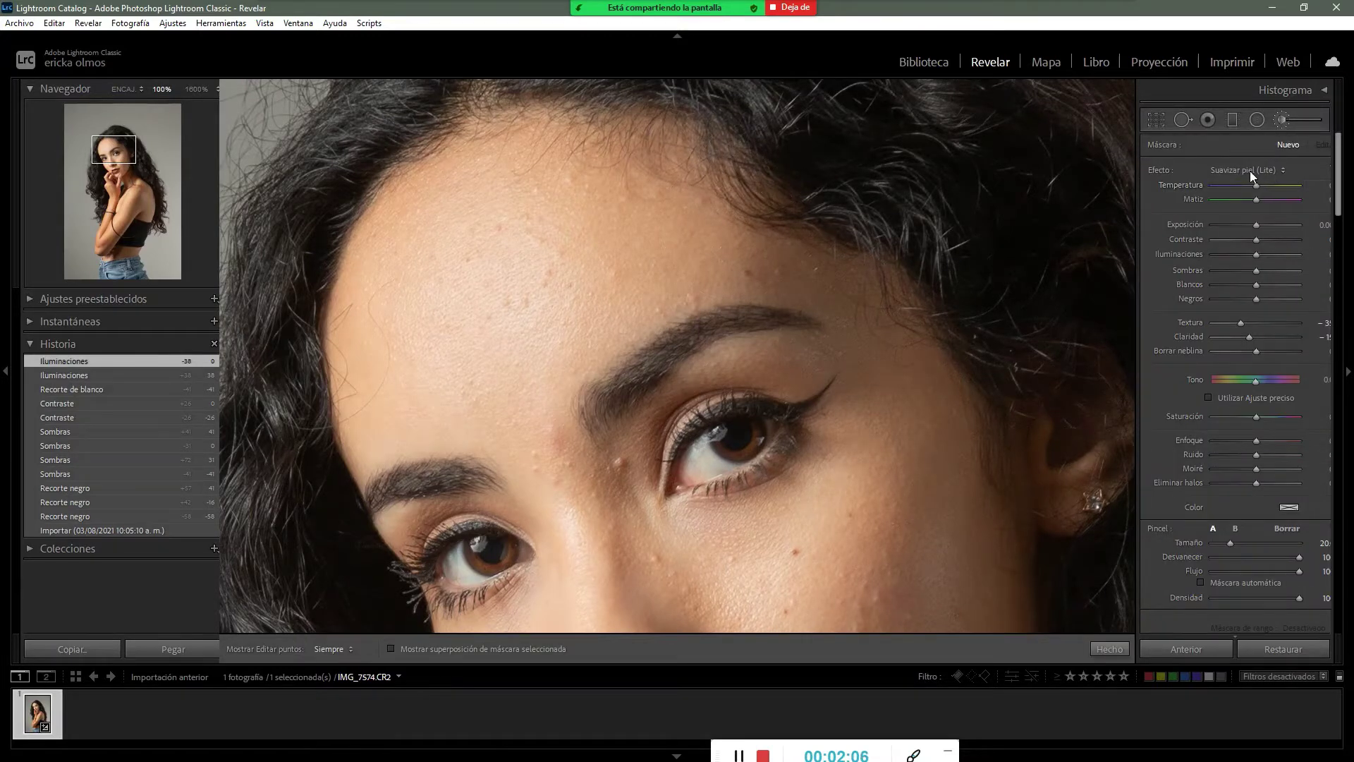
click(1249, 170)
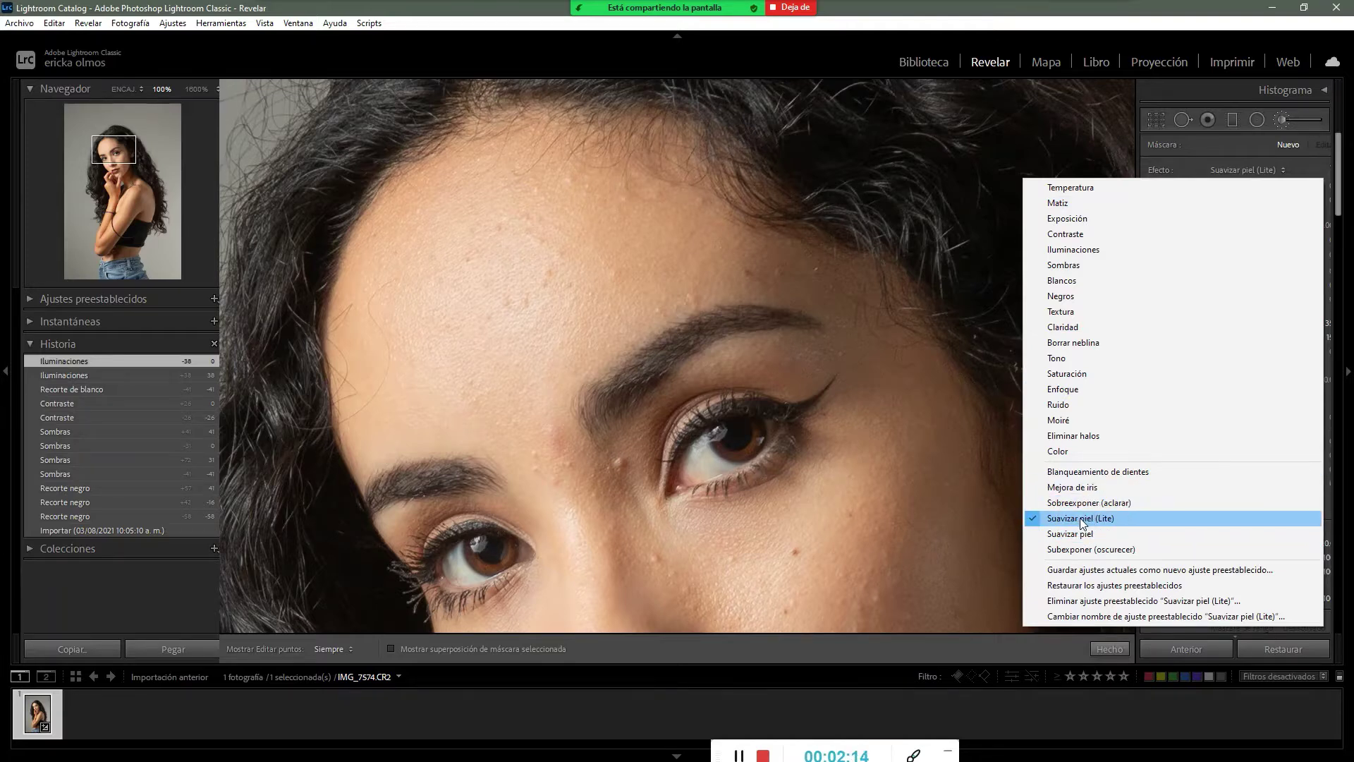
Paint skin smoothing over the middle of the forehead with the size 20 brush
click(637, 237)
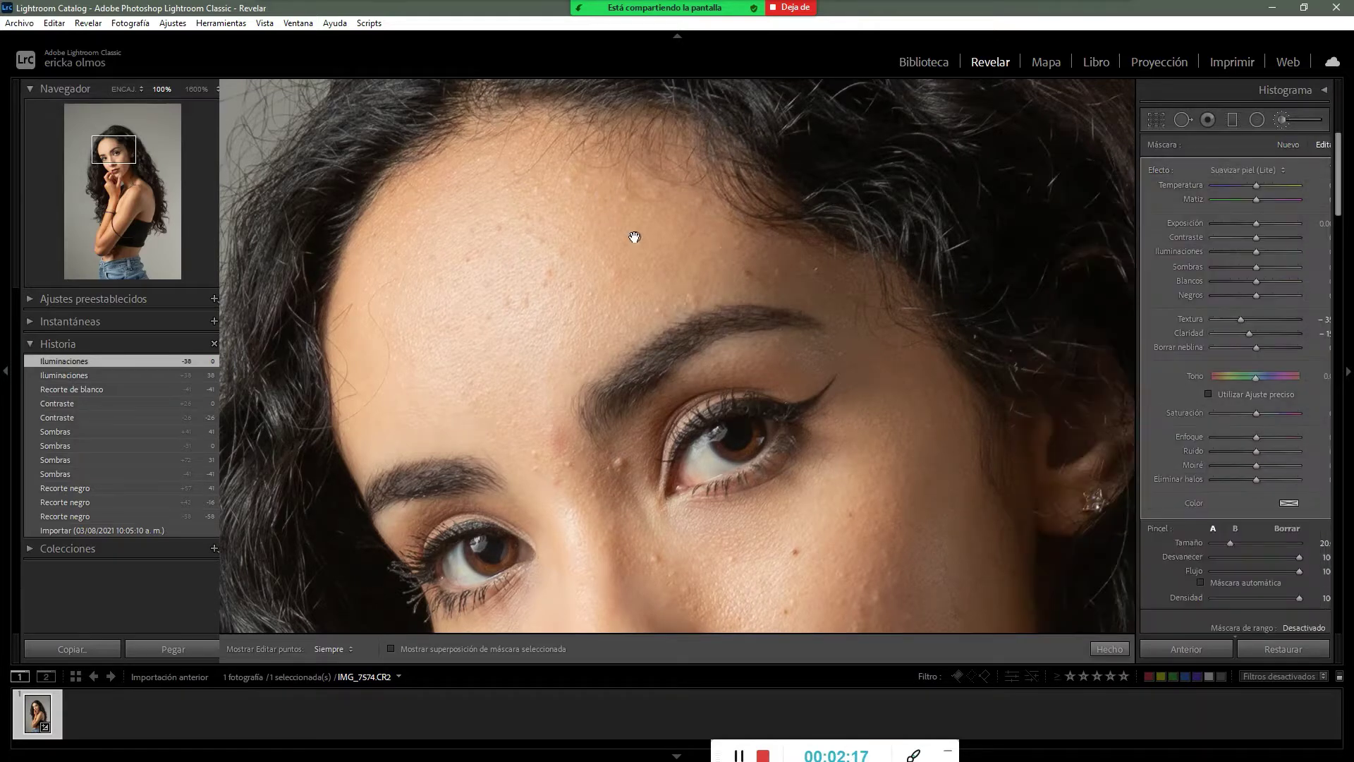
right_click(592, 256)
click(550, 269)
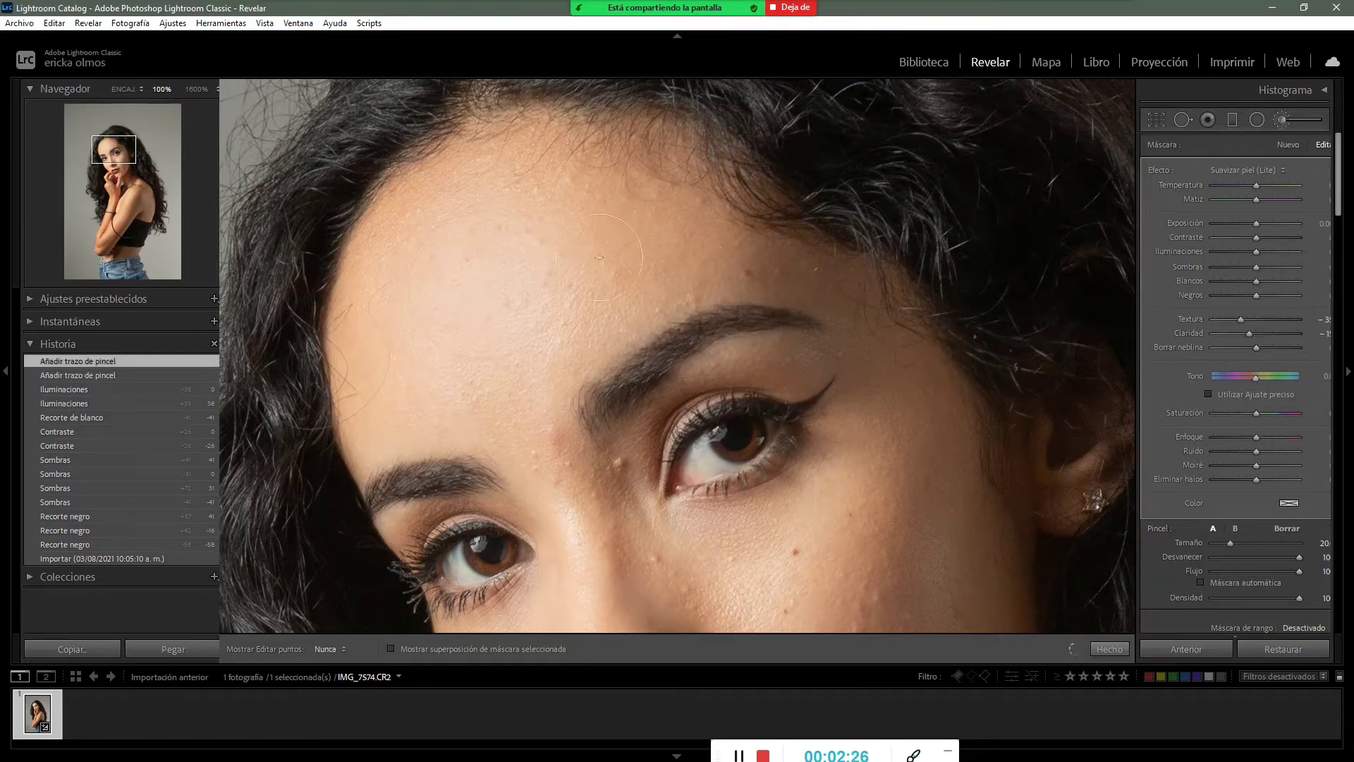
drag(473, 324, 485, 310)
Reduce the brush size to about 9 and smooth the skin above the eyebrow on the earring side
scroll(1219, 396, down, 5)
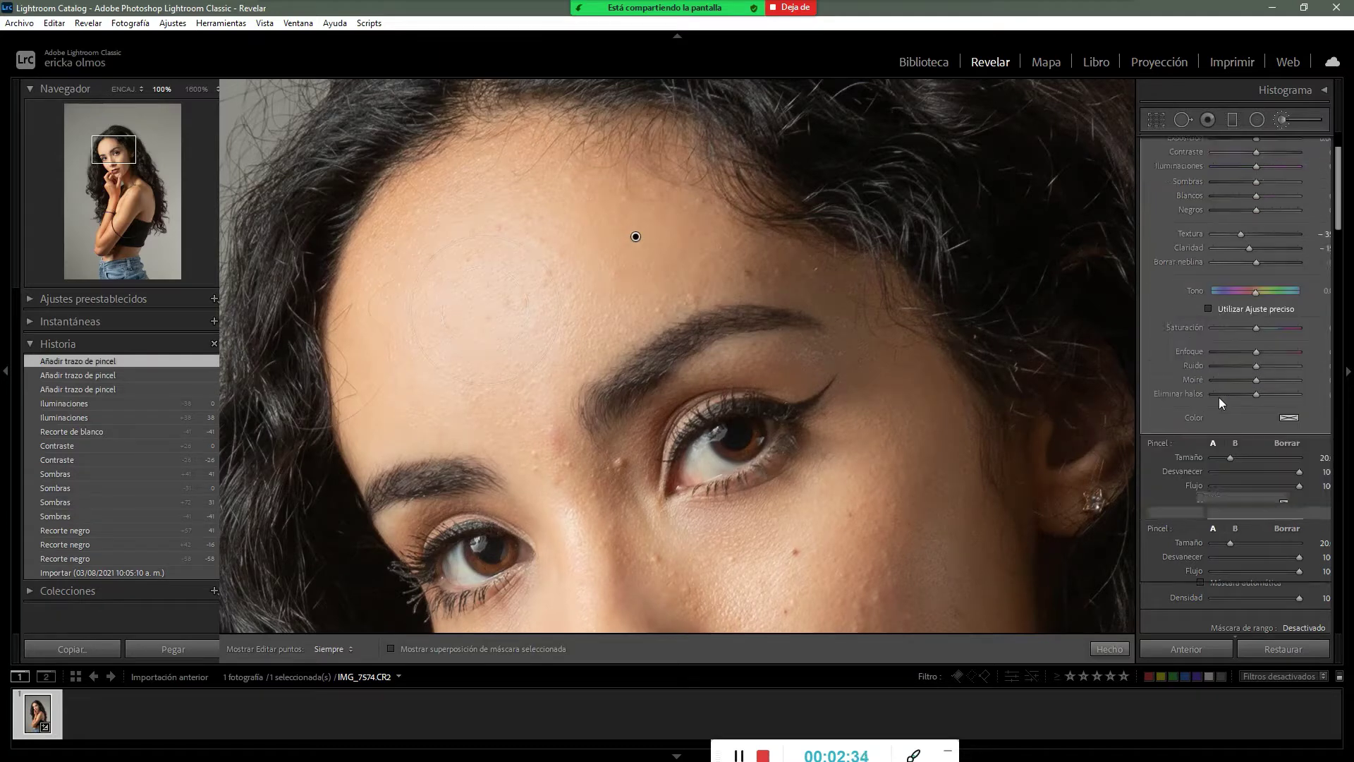
scroll(1225, 172, up, 5)
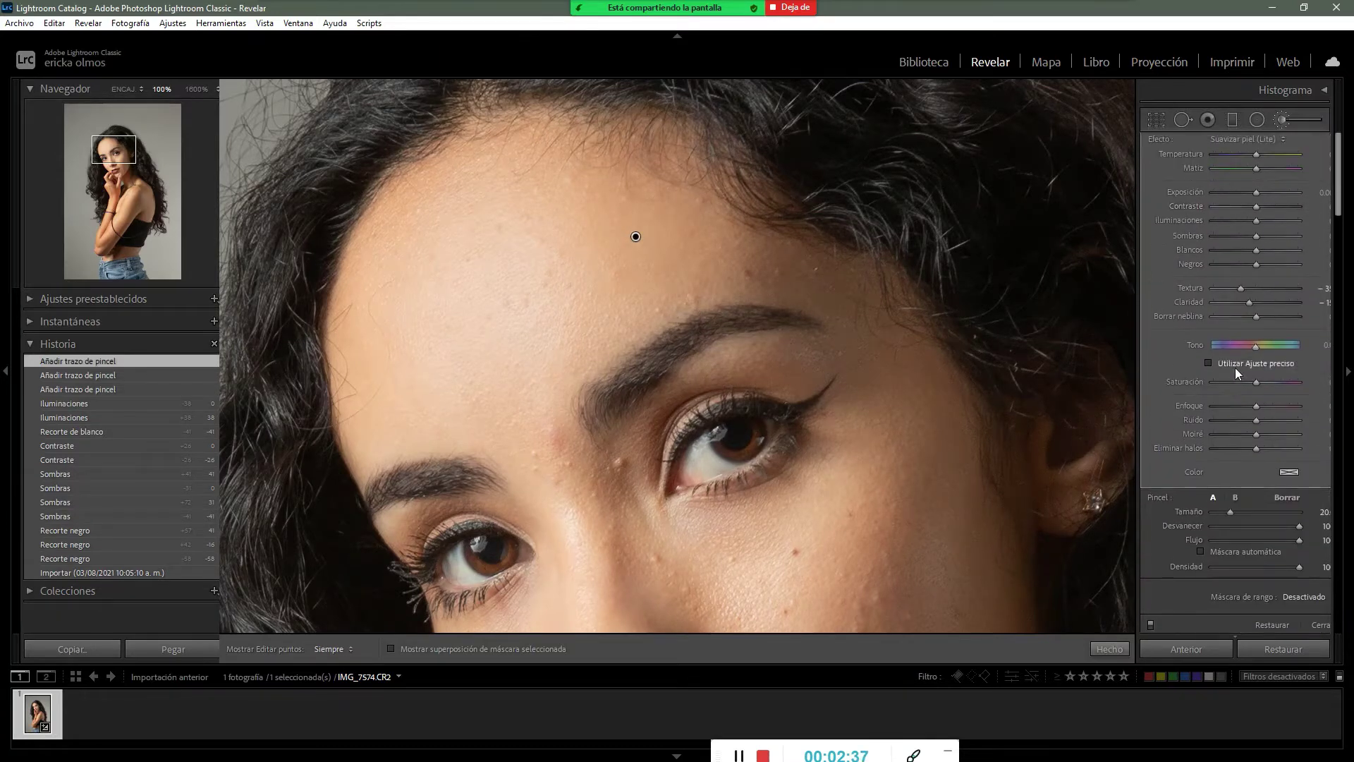
click(1221, 544)
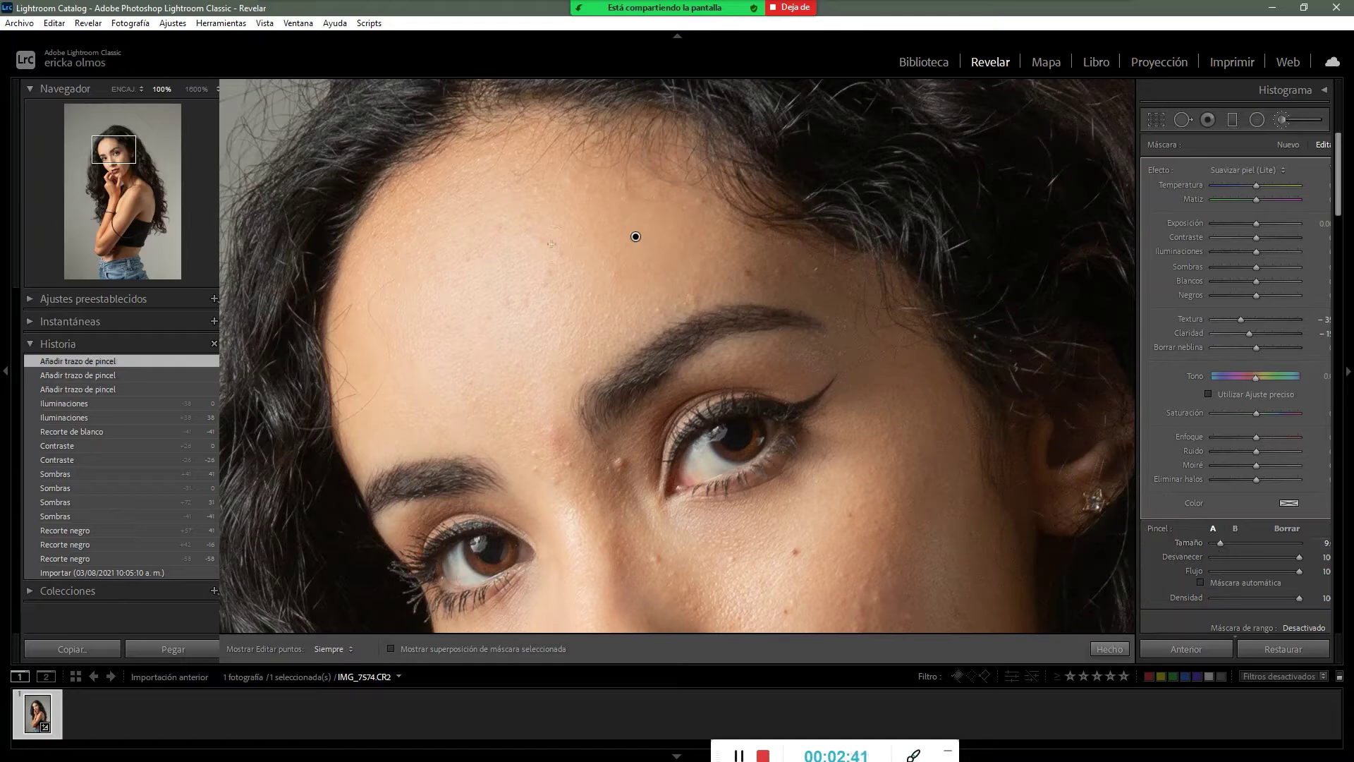
drag(734, 271, 715, 261)
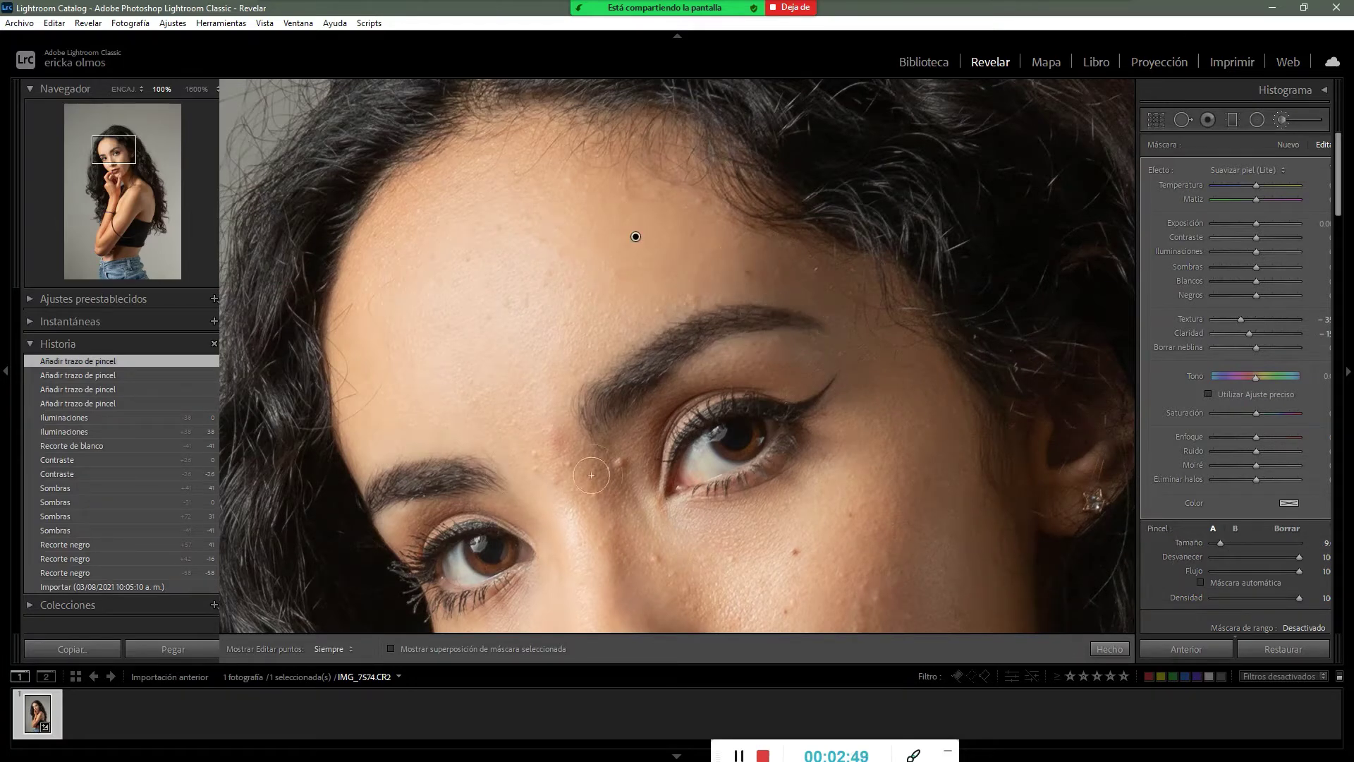
Brush skin smoothing between the eyebrows, down the nose bridge and under the eye on the earring side
key(space)
drag(602, 456, 537, 224)
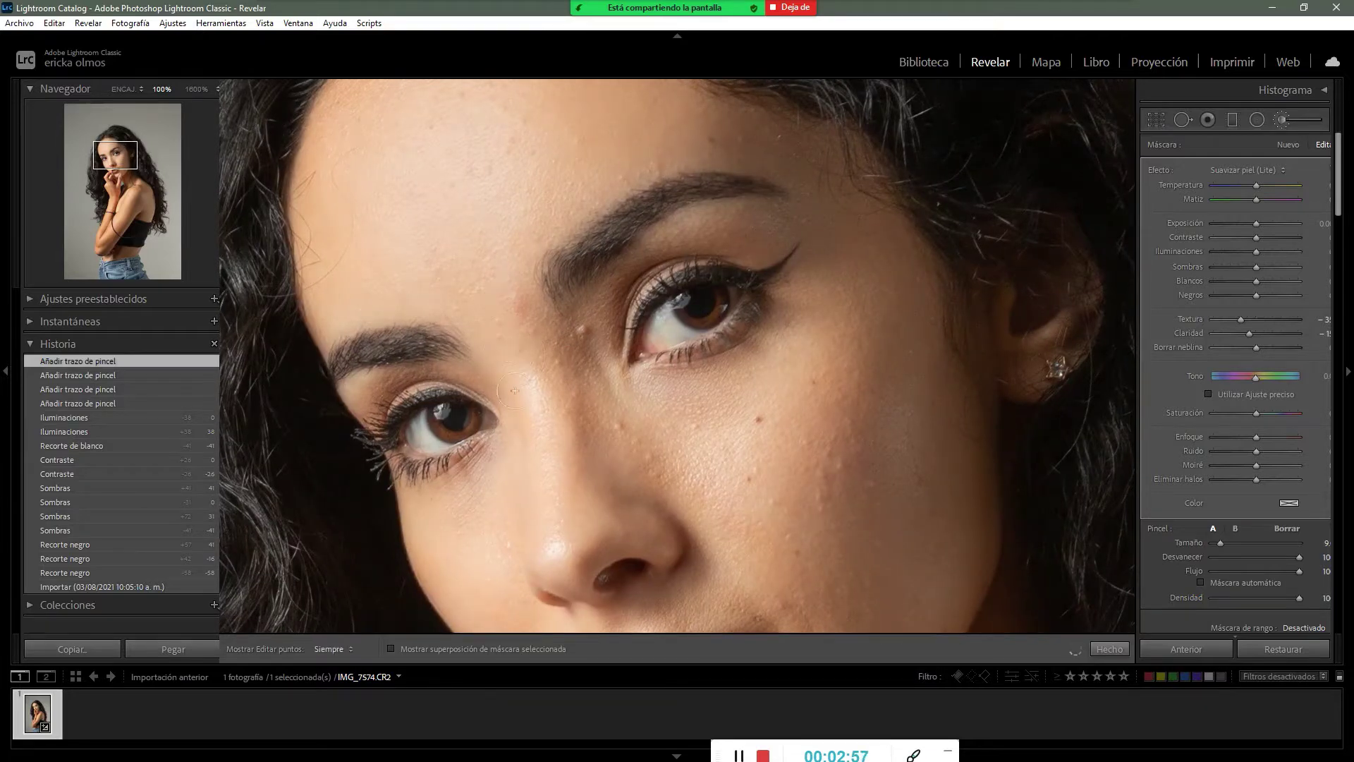
mouse_move(515, 390)
mouse_down()
mouse_move(526, 353)
mouse_move(583, 347)
mouse_move(617, 438)
mouse_up()
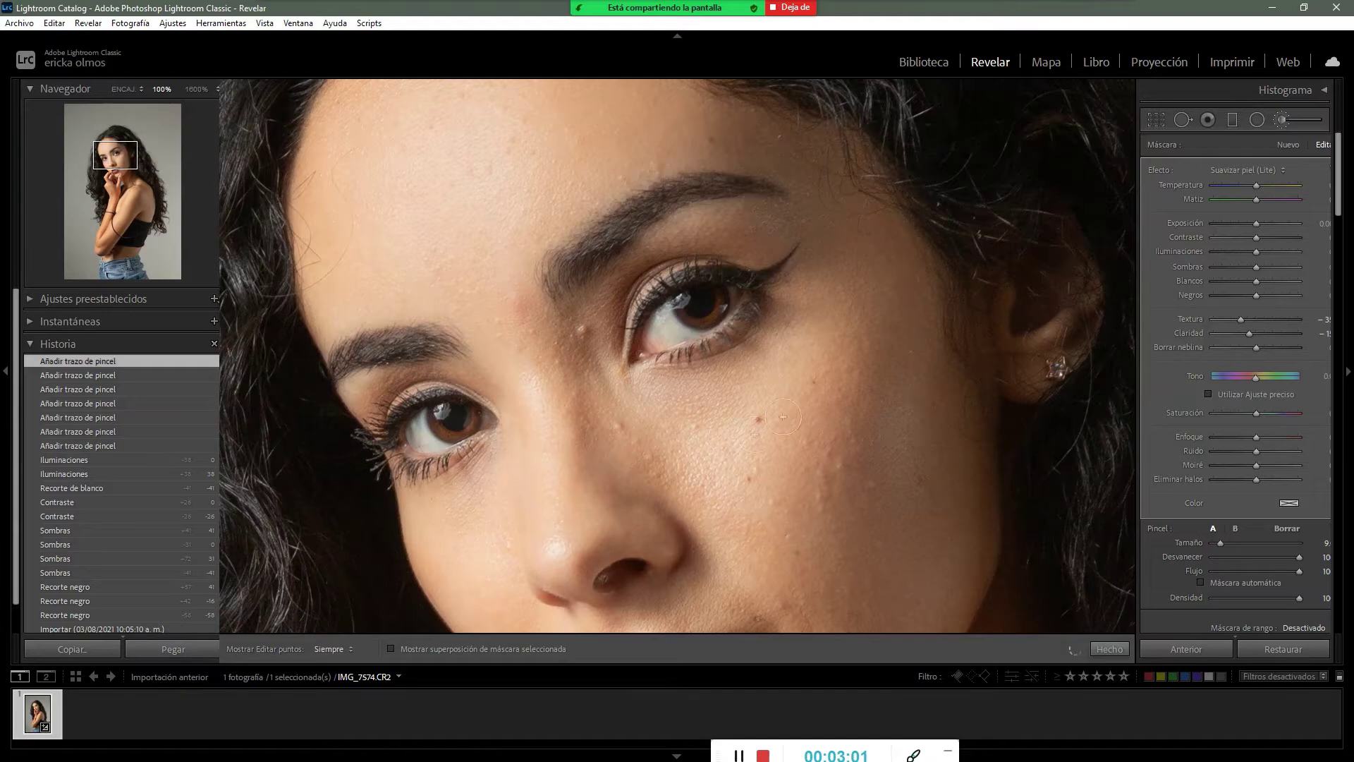
mouse_move(783, 417)
mouse_down()
mouse_move(827, 439)
mouse_move(790, 493)
mouse_up()
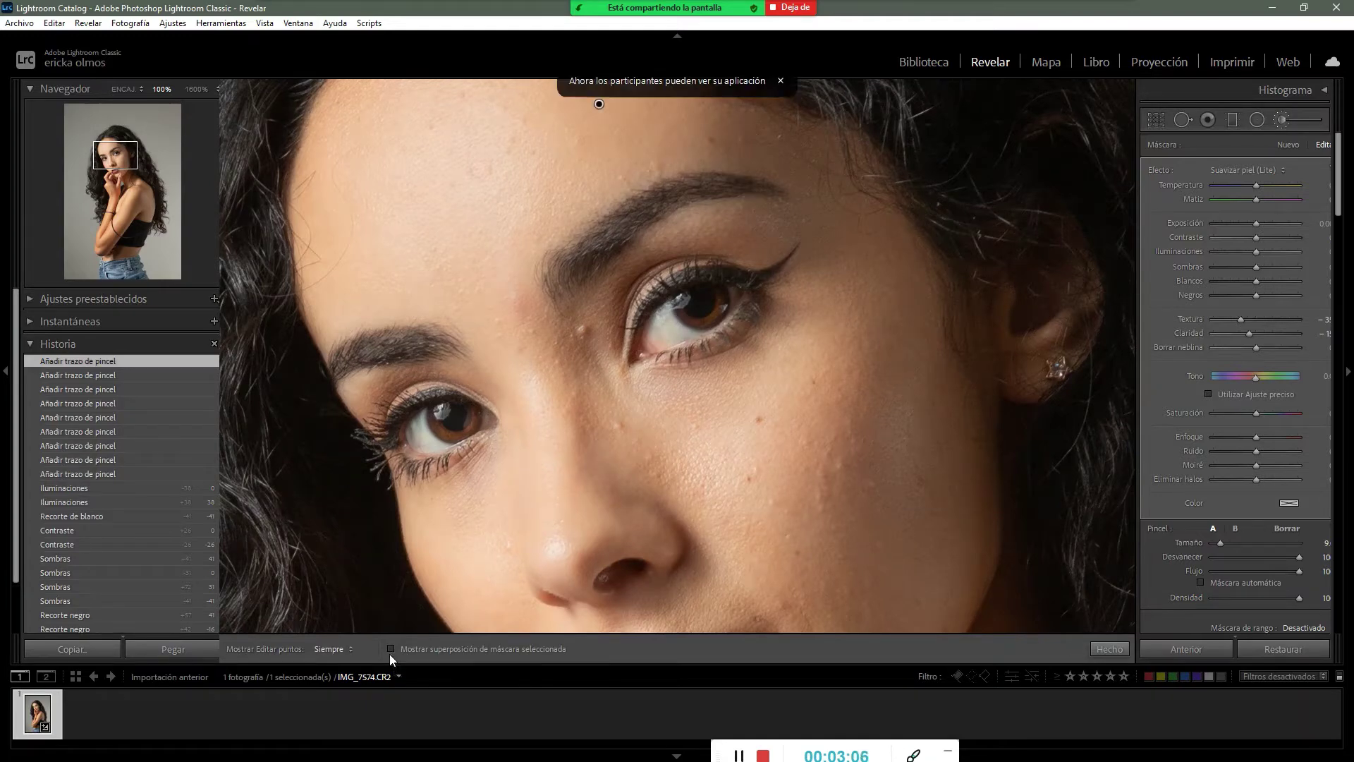
Show the selected mask overlay and extend the smoothing over the lower forehead and the cheek on the earring side
click(391, 649)
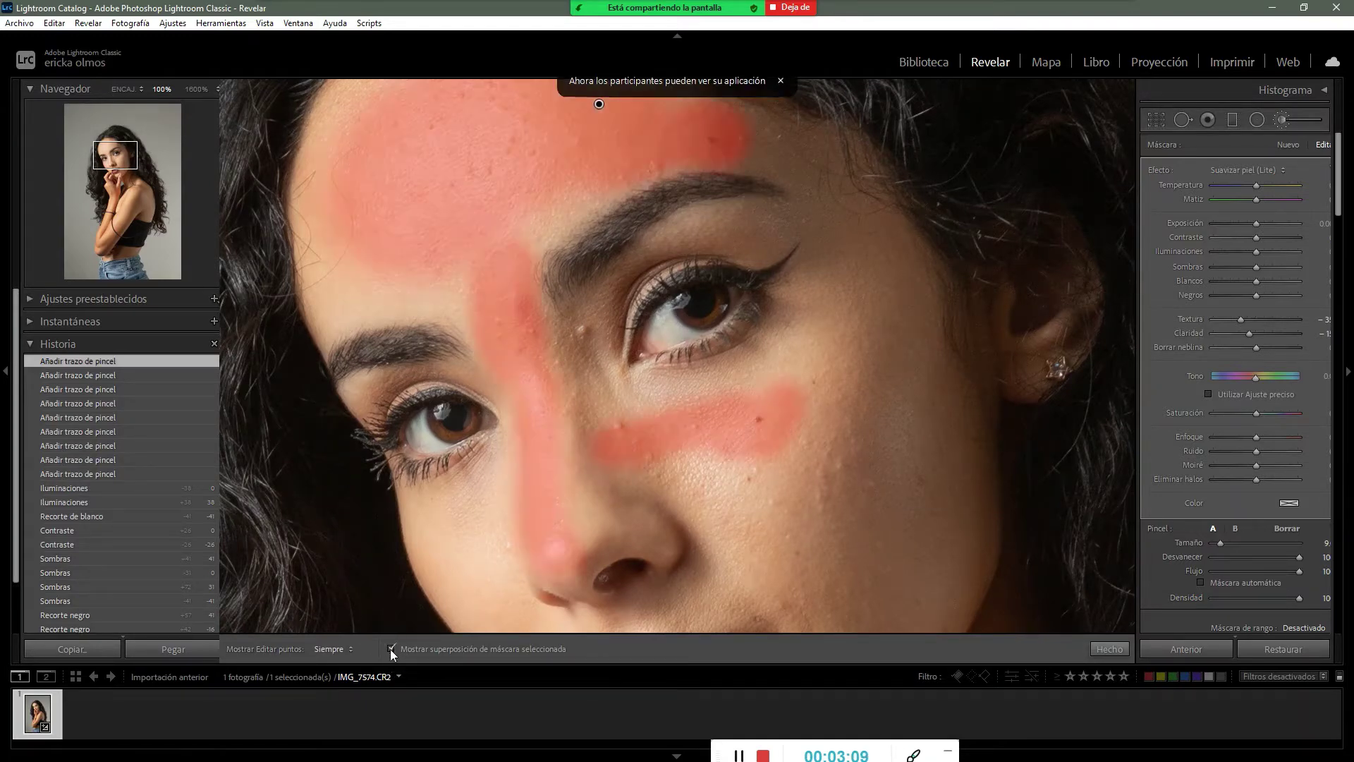
mouse_move(465, 283)
mouse_down()
mouse_move(468, 236)
mouse_move(510, 227)
mouse_move(496, 138)
mouse_up()
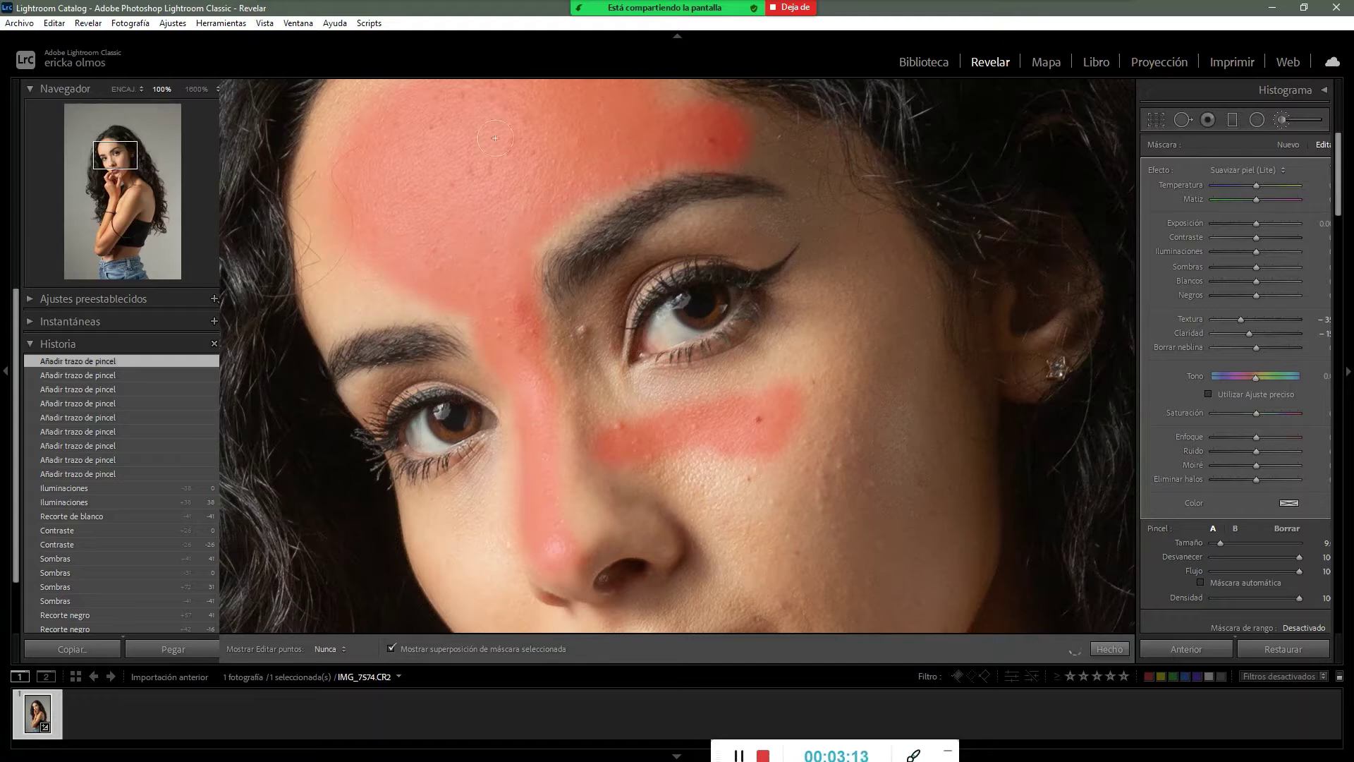
mouse_move(548, 250)
alt+mouse_down()
mouse_move(652, 181)
mouse_move(740, 163)
alt+mouse_up()
mouse_move(427, 324)
alt+mouse_down()
mouse_move(482, 377)
mouse_move(423, 336)
alt+mouse_up()
drag(372, 264, 437, 272)
mouse_move(787, 412)
mouse_down()
mouse_move(838, 363)
mouse_move(813, 458)
mouse_move(832, 460)
mouse_move(847, 333)
mouse_move(765, 431)
mouse_move(705, 461)
mouse_move(639, 433)
mouse_up()
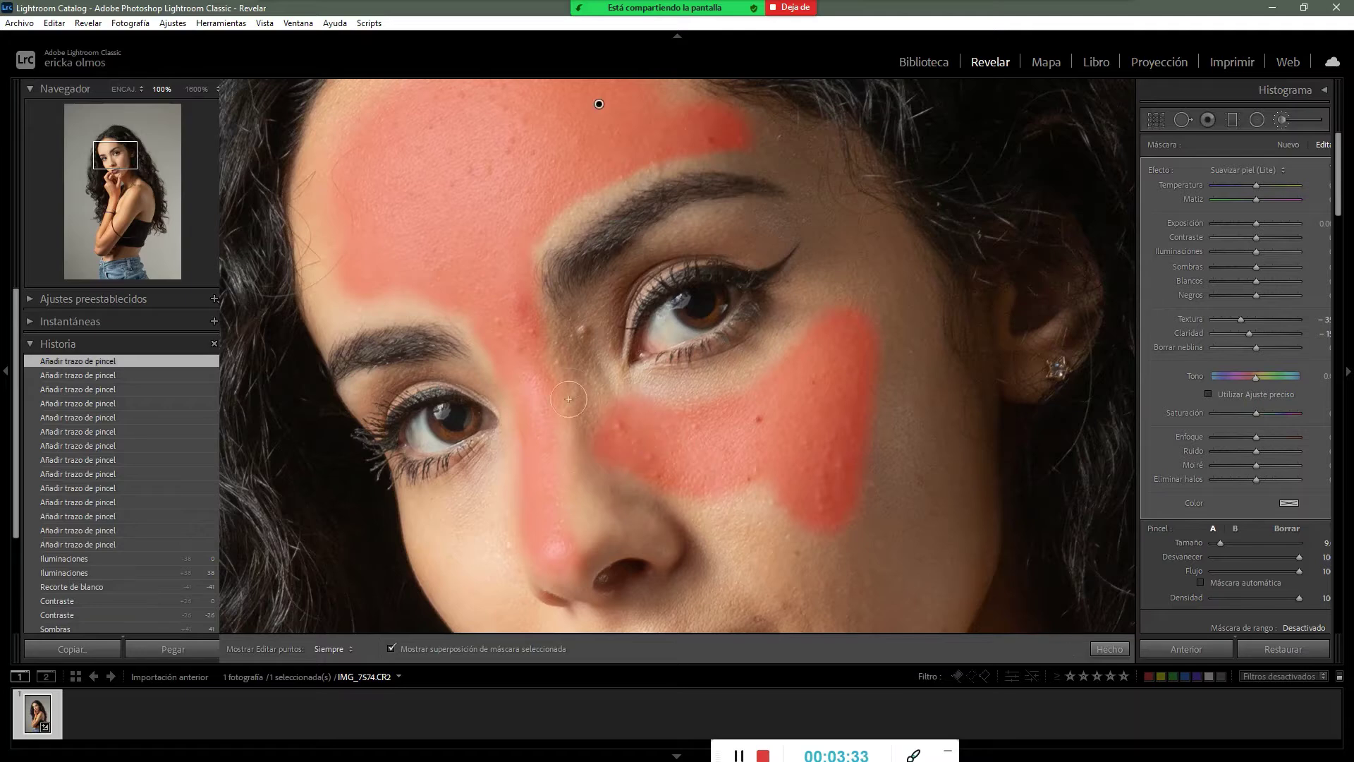
Brush smoothing onto the cheek opposite the earring and extend the earring-side cheek mask downward toward the mouth
key(space)
drag(670, 525, 662, 356)
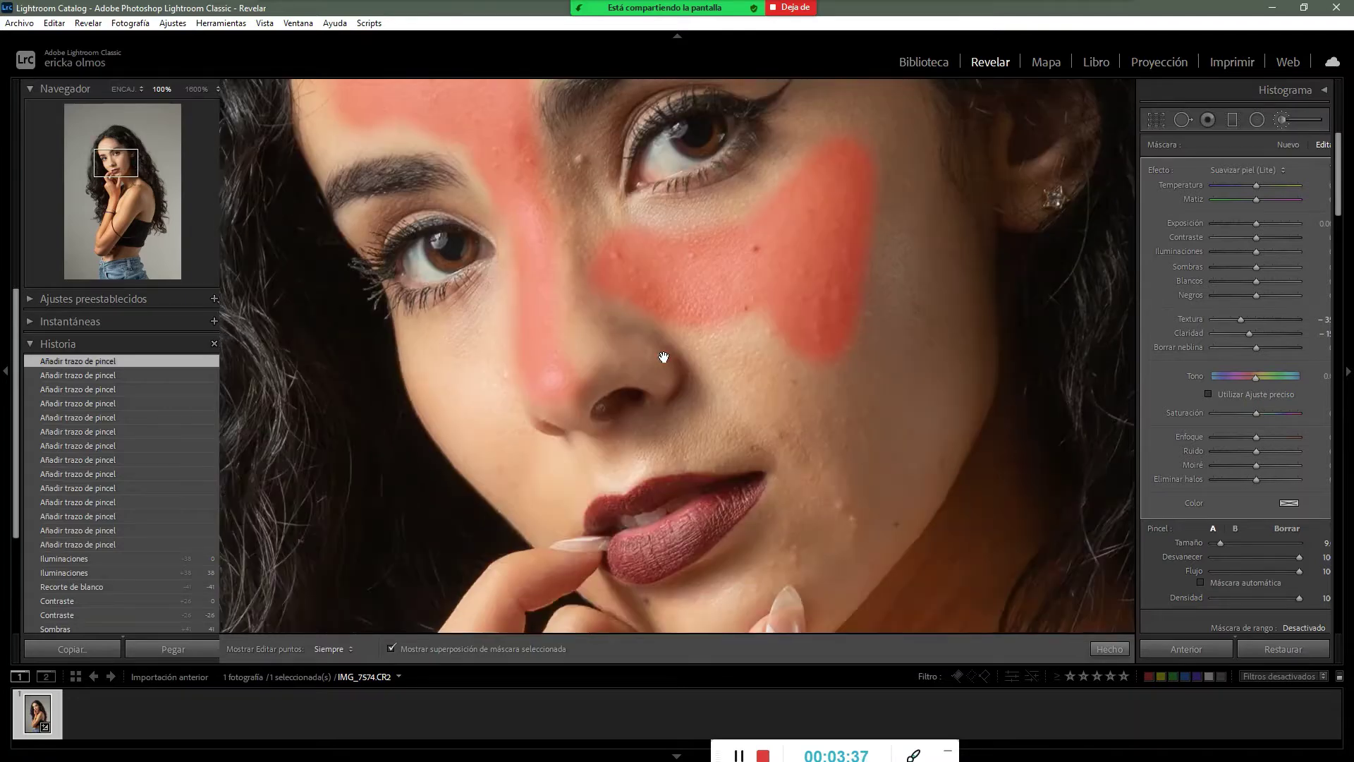
drag(461, 369, 500, 460)
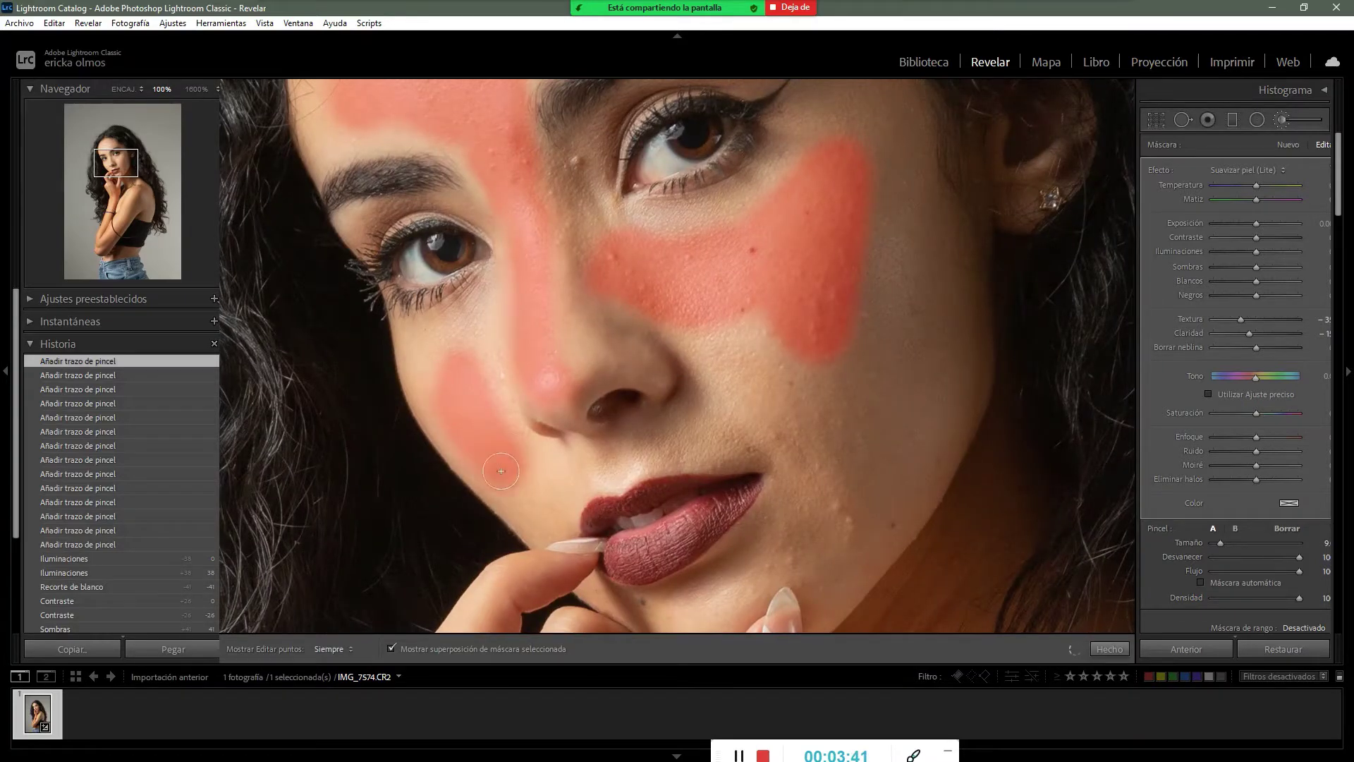
mouse_move(764, 360)
mouse_down()
mouse_move(740, 319)
mouse_move(845, 323)
mouse_move(845, 204)
mouse_move(852, 225)
mouse_up()
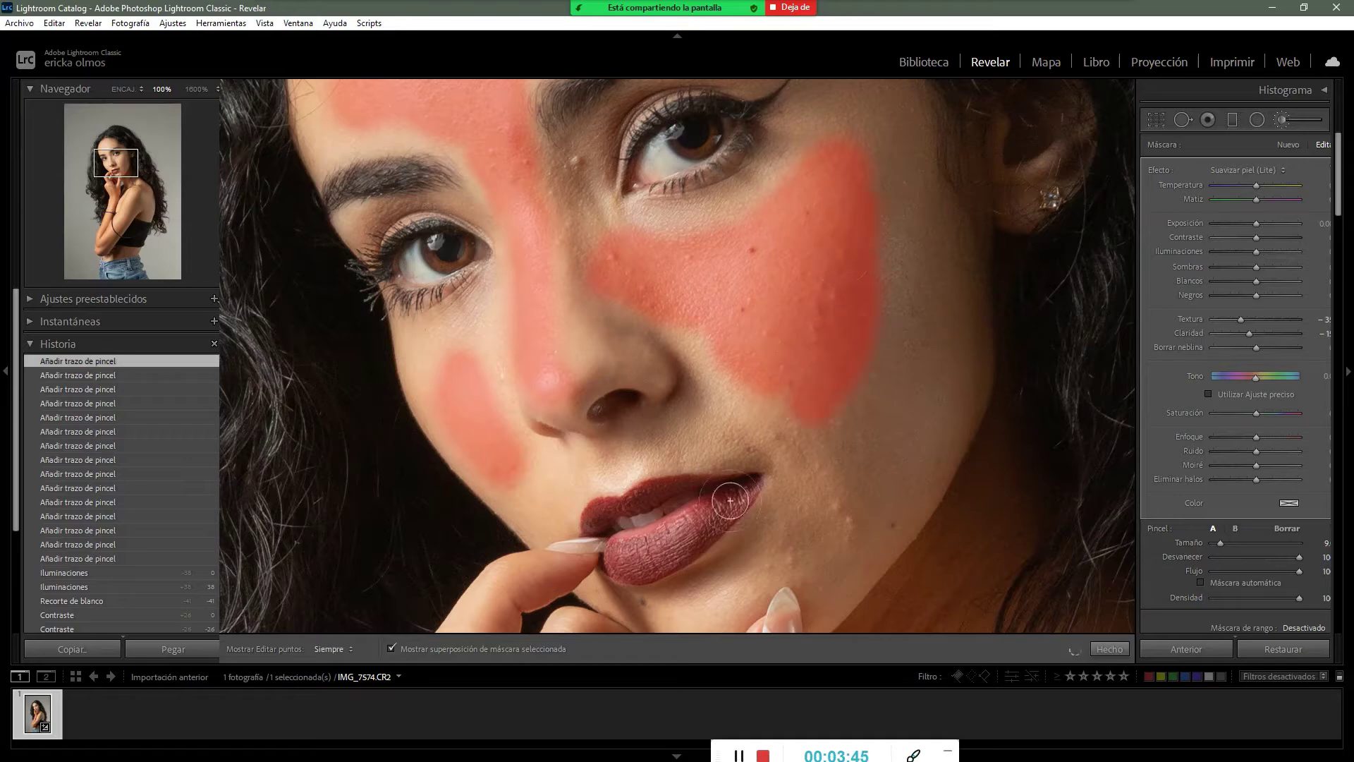
Smooth the skin around the corner of the mouth and finish the brush adjustment
key(space)
drag(753, 501, 755, 362)
mouse_move(836, 408)
mouse_down()
mouse_move(822, 376)
mouse_move(801, 389)
mouse_up()
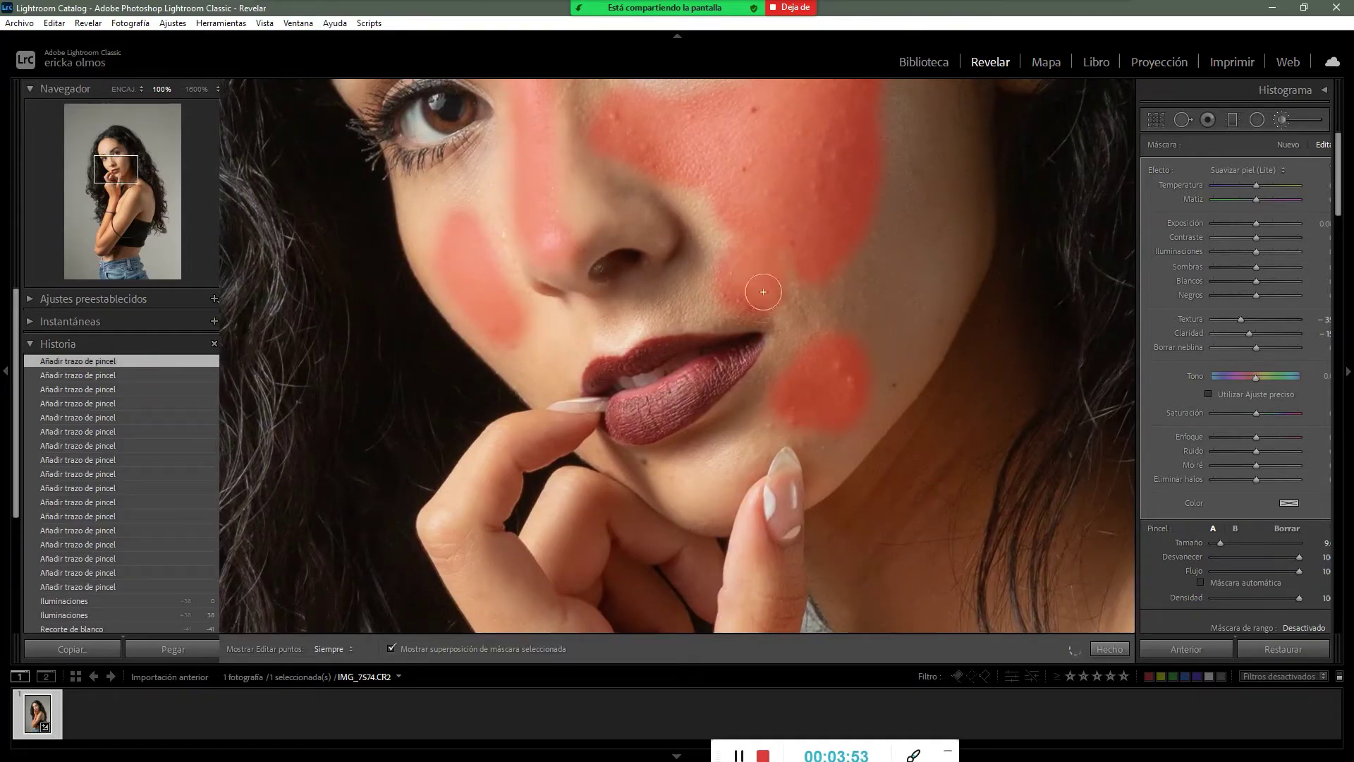
click(1110, 649)
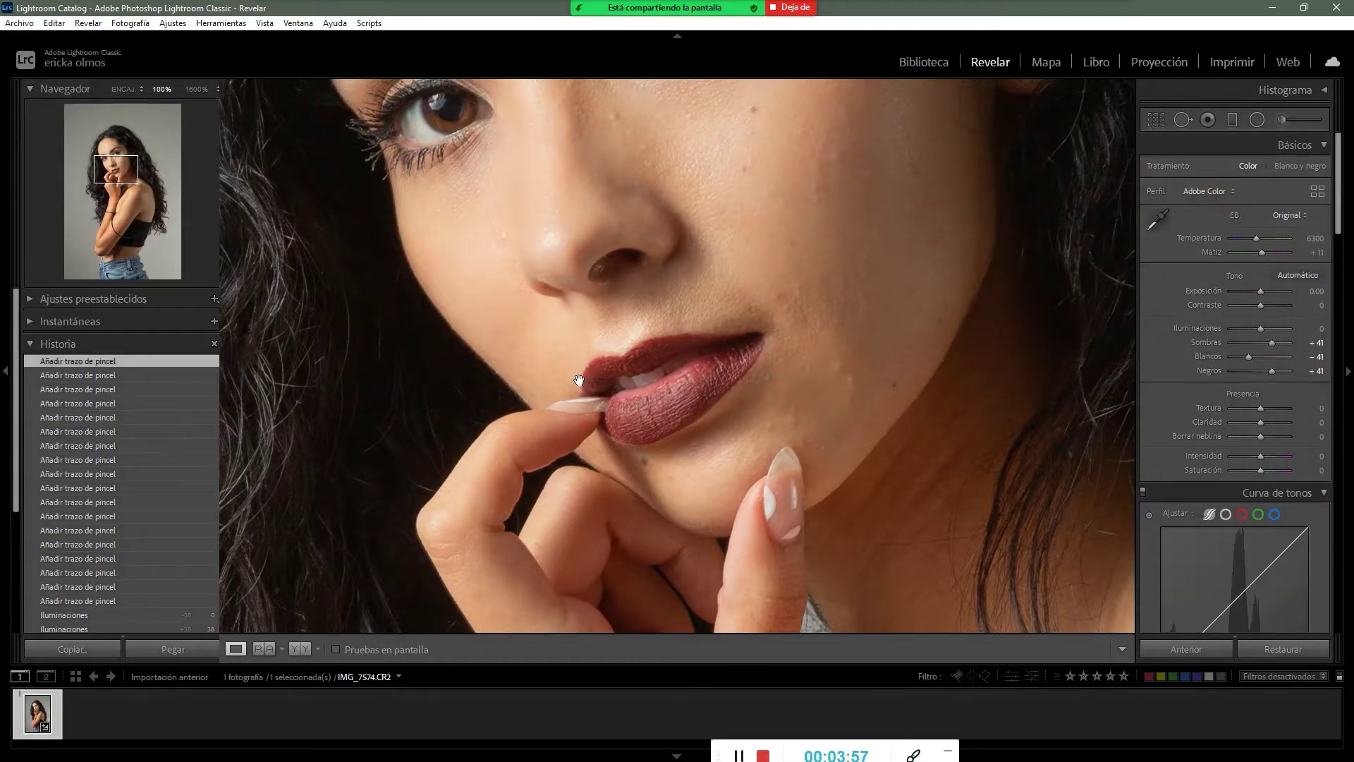
Examine the retouched portrait as a whole and the smoothed face at 66% zoom
key(ctrl+minus)
click(579, 381)
click(735, 274)
click(734, 275)
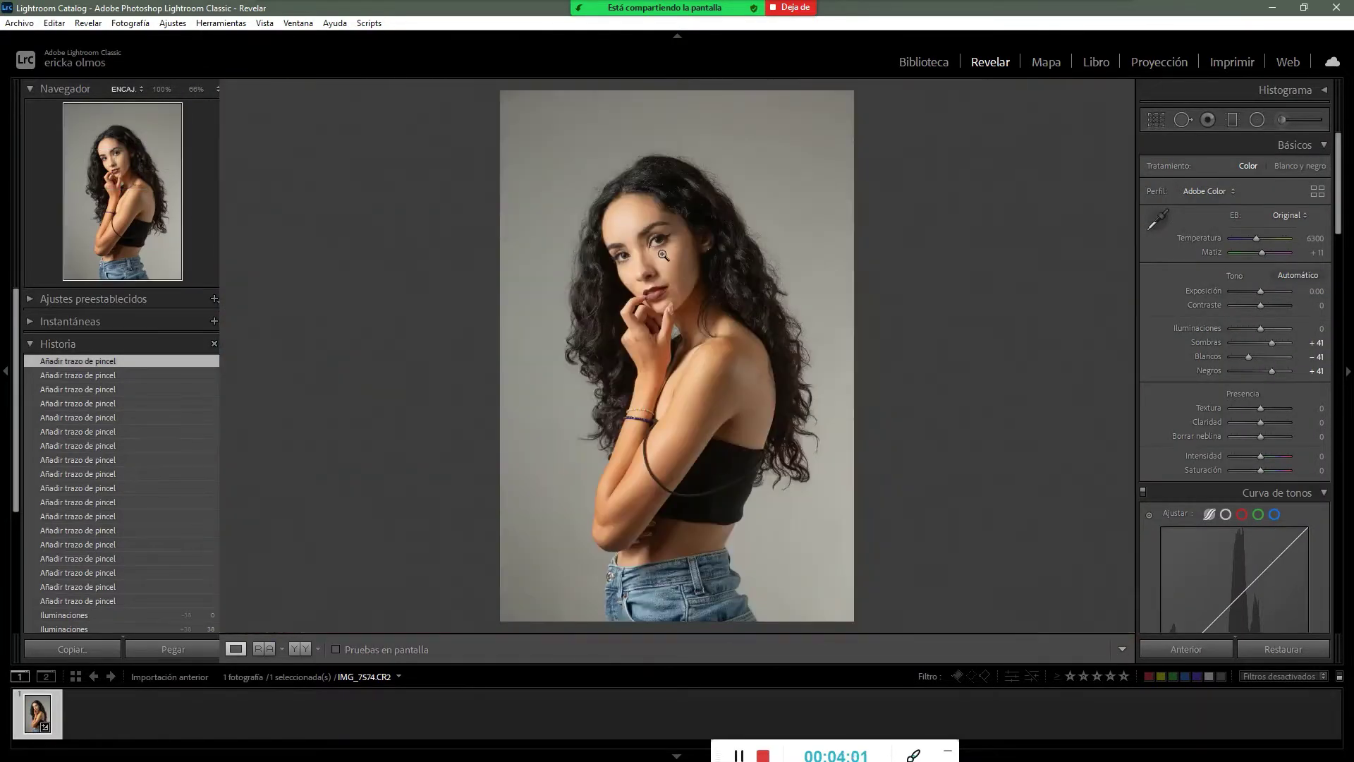
click(663, 255)
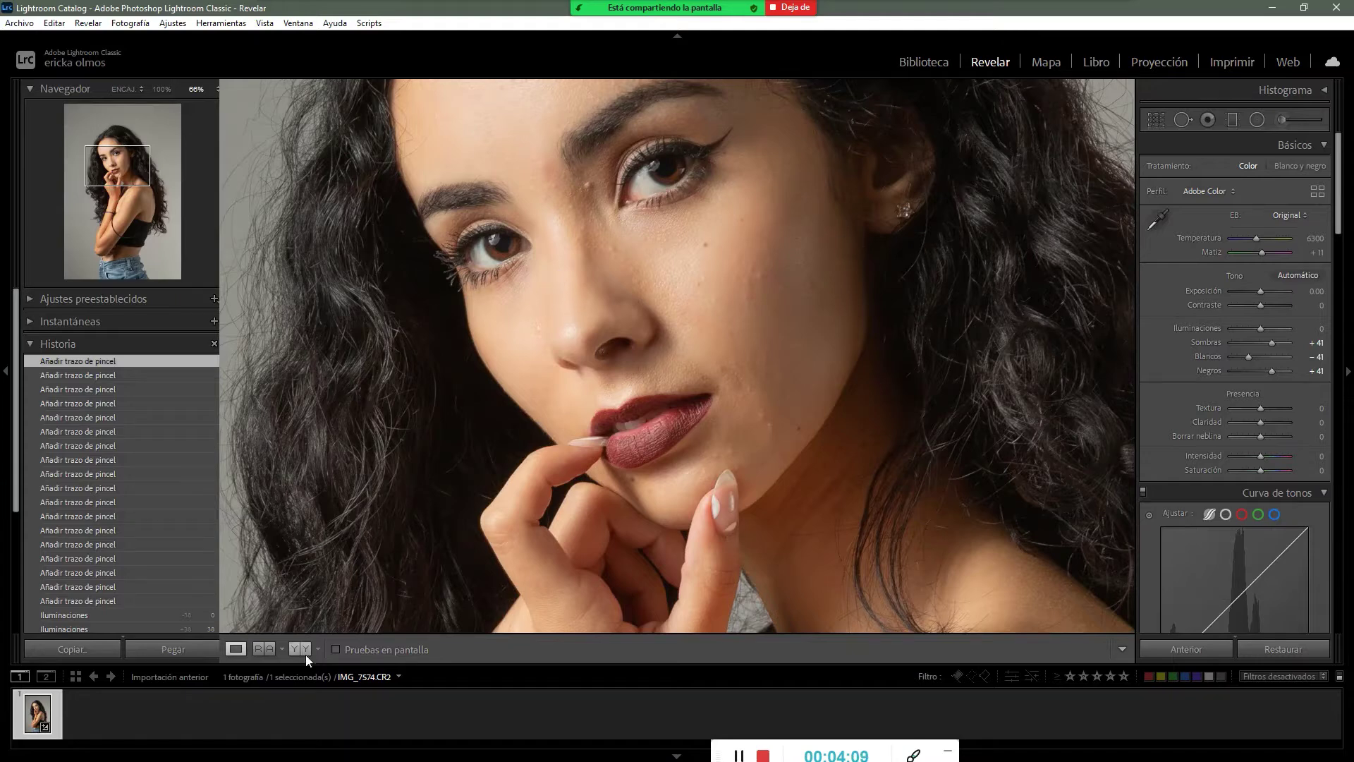
click(358, 514)
click(649, 220)
drag(648, 220, 705, 344)
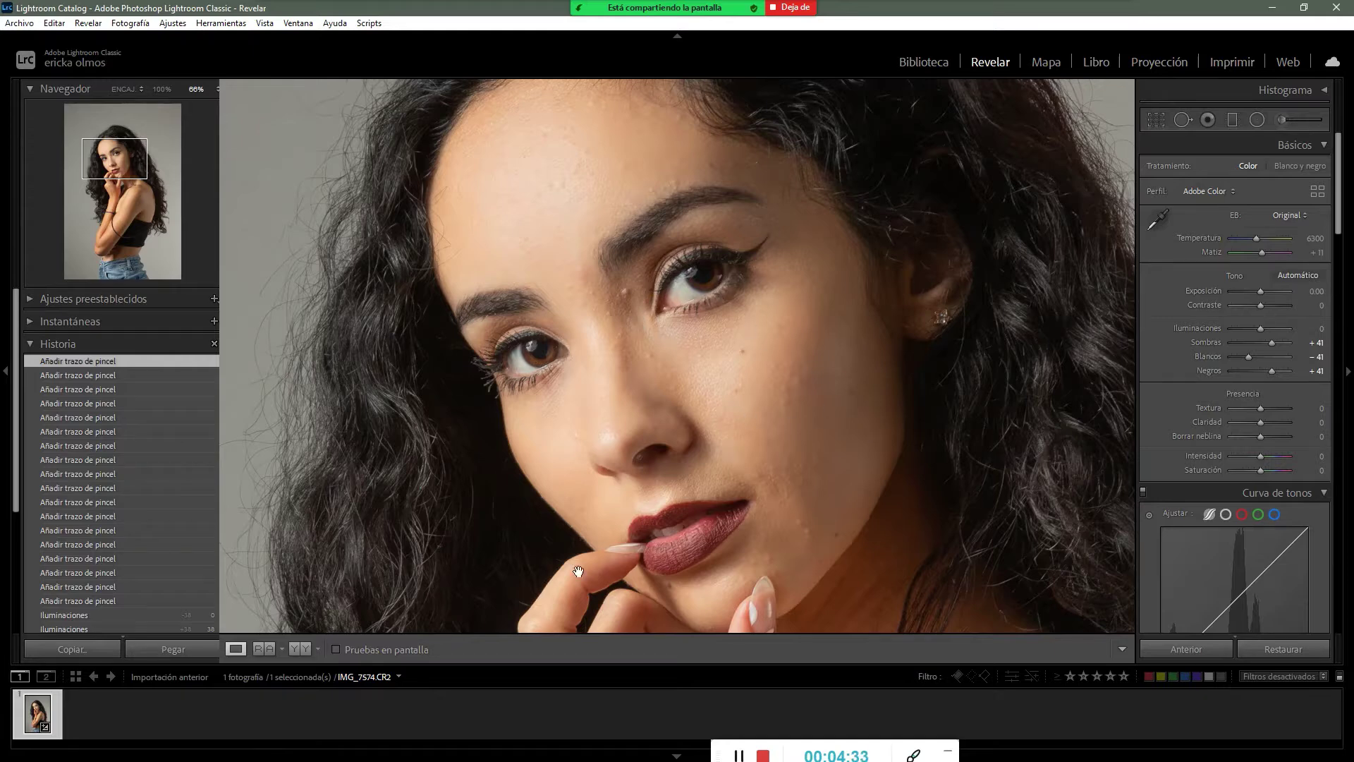
Search for Adobe Photoshop 2021 and launch it
key(super)
text(ph)
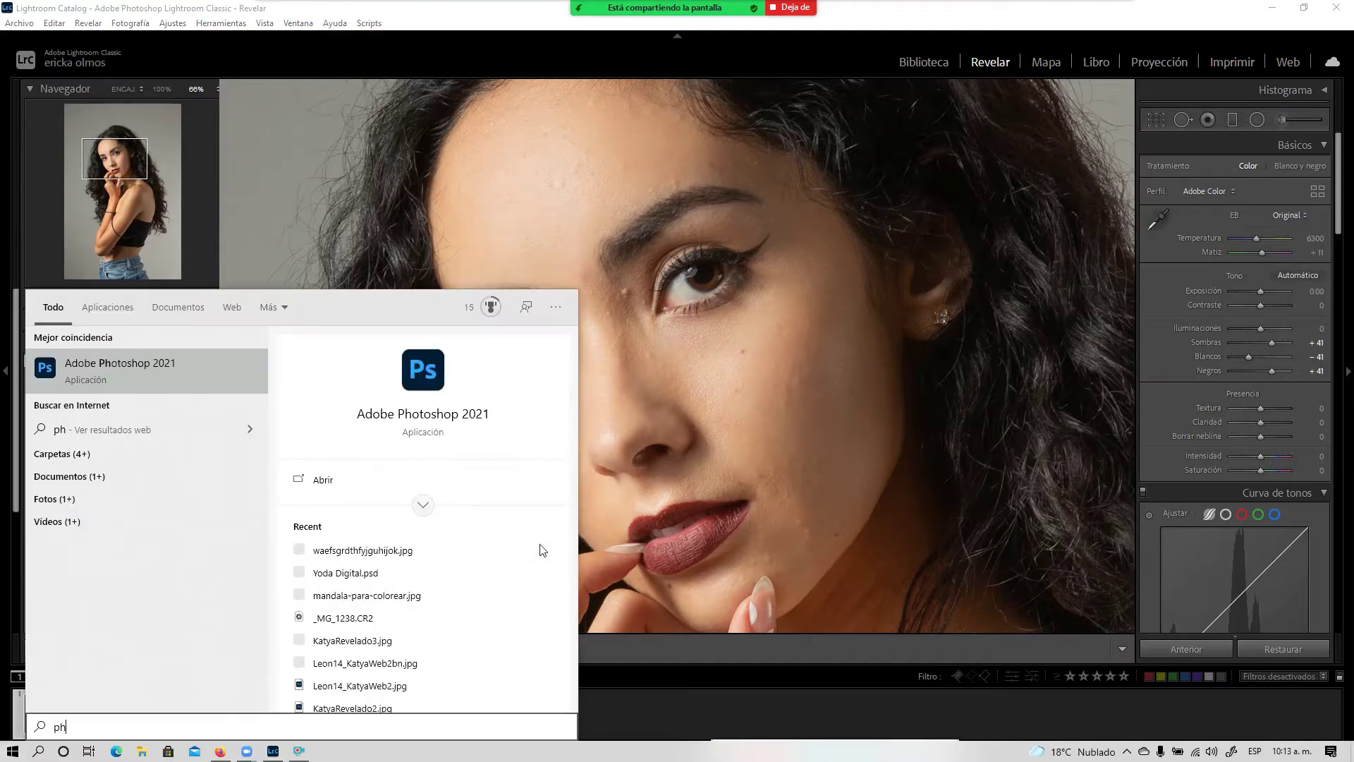
key(Return)
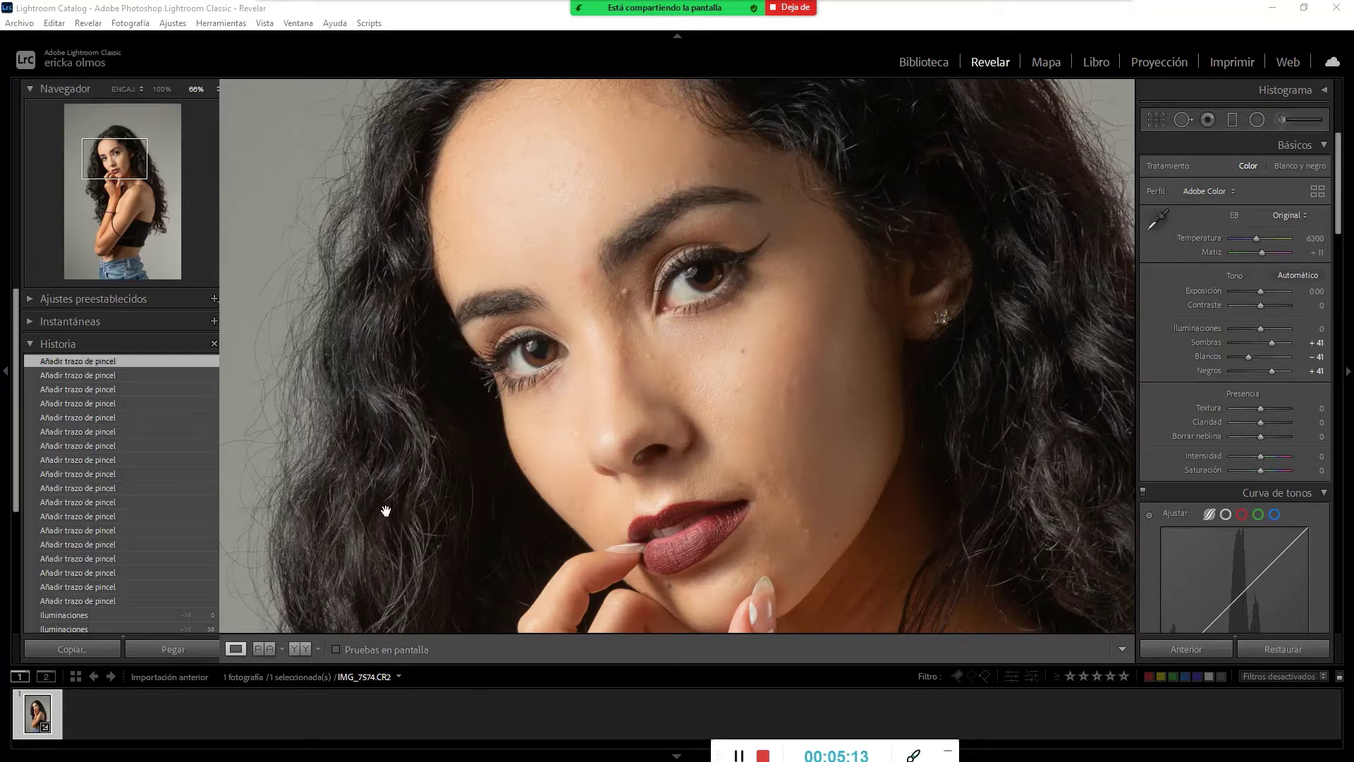
Fit the whole portrait in view, switch to Photoshop and open IMG_7574.CR2 from the Clase 2 de Agosto folder on LEON_14 (D:)
click(574, 310)
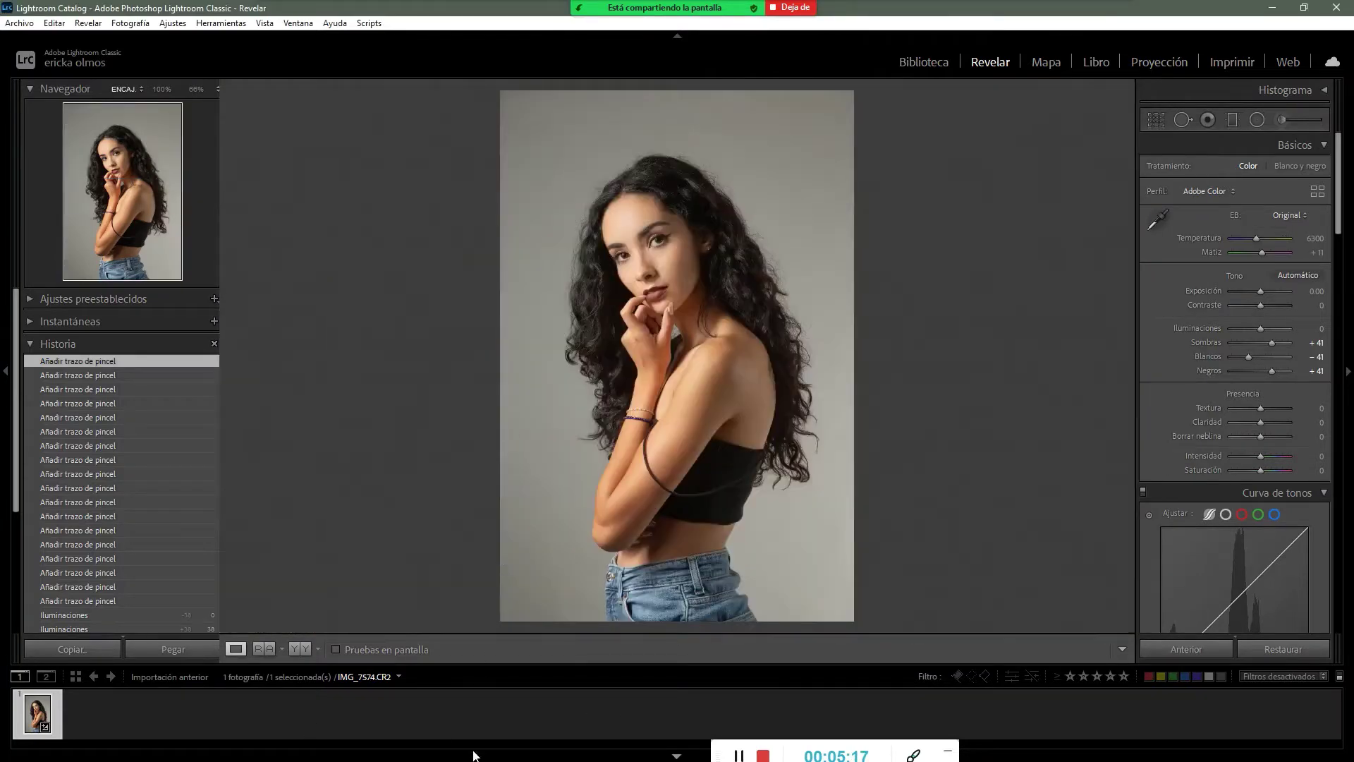
key(alt+Tab)
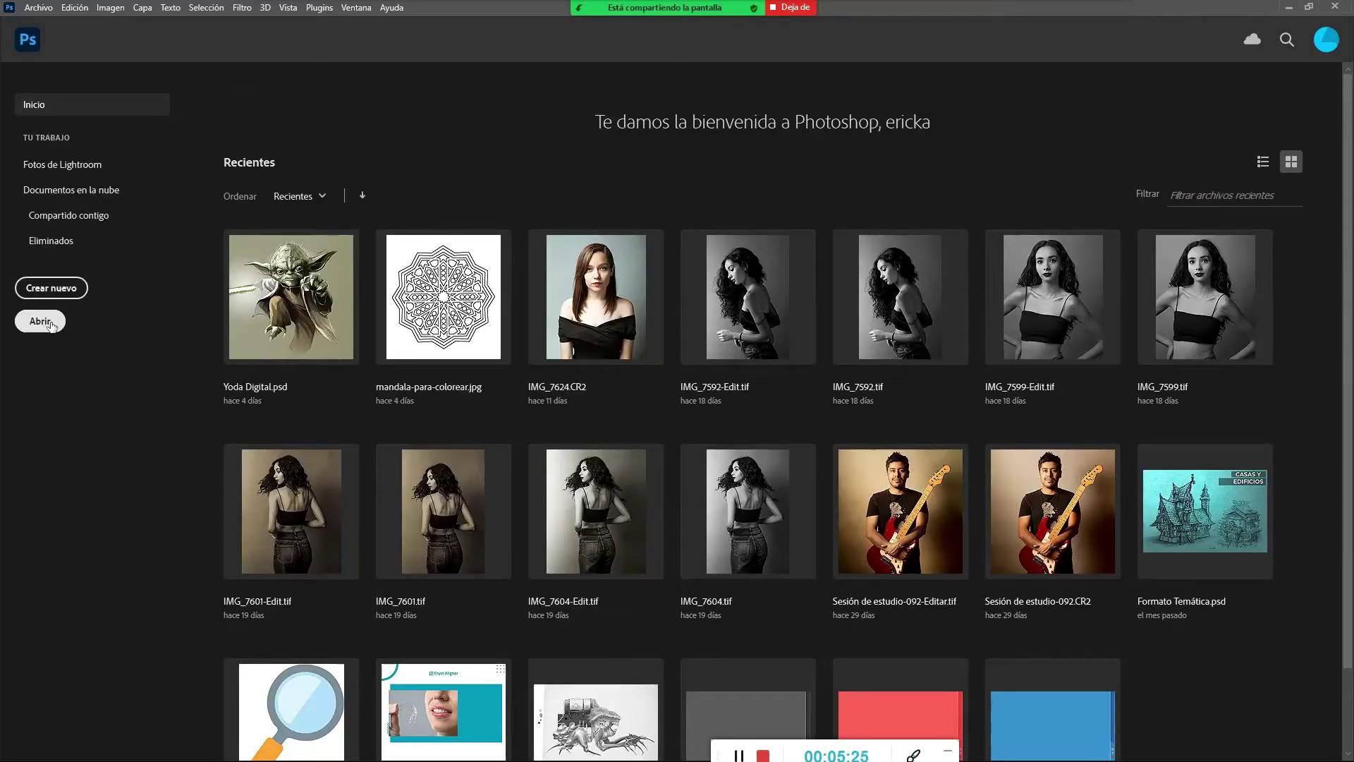
click(49, 329)
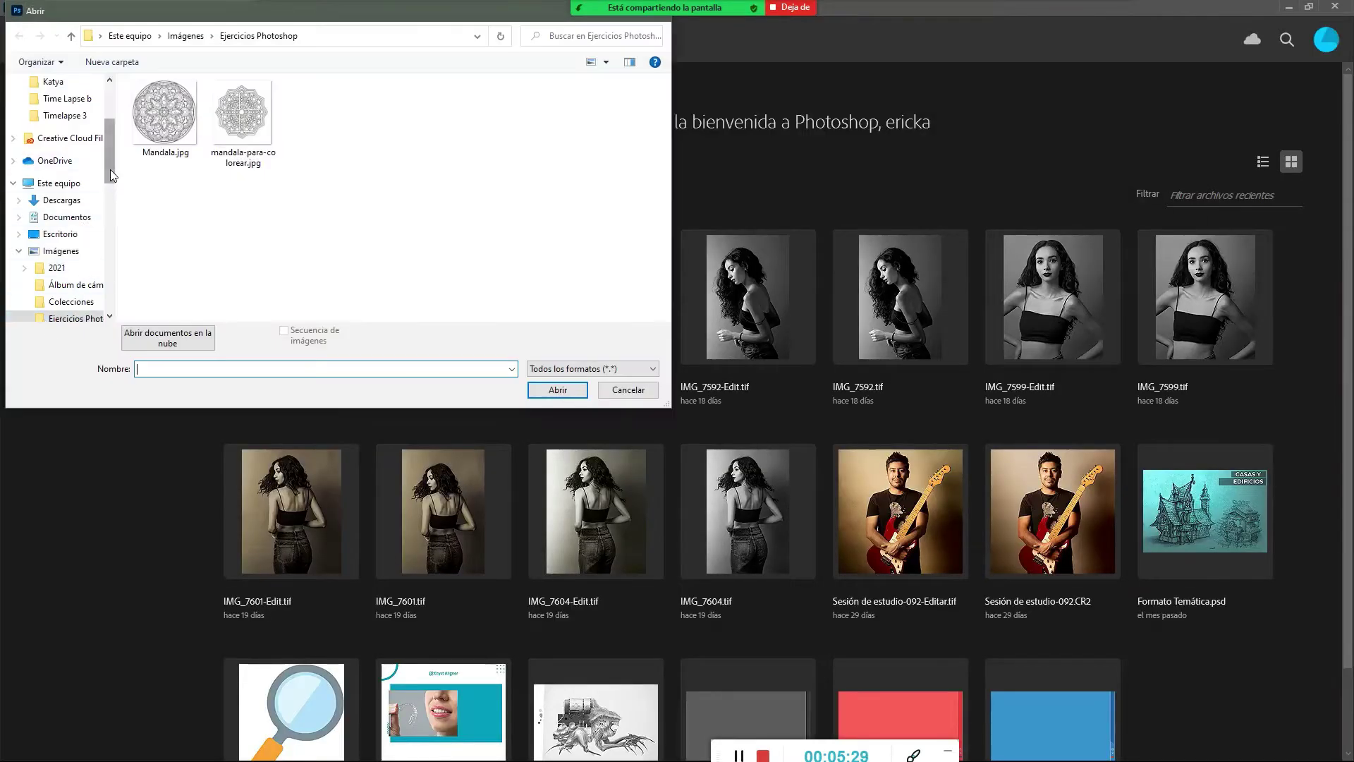
scroll(93, 285, down, 6)
click(71, 240)
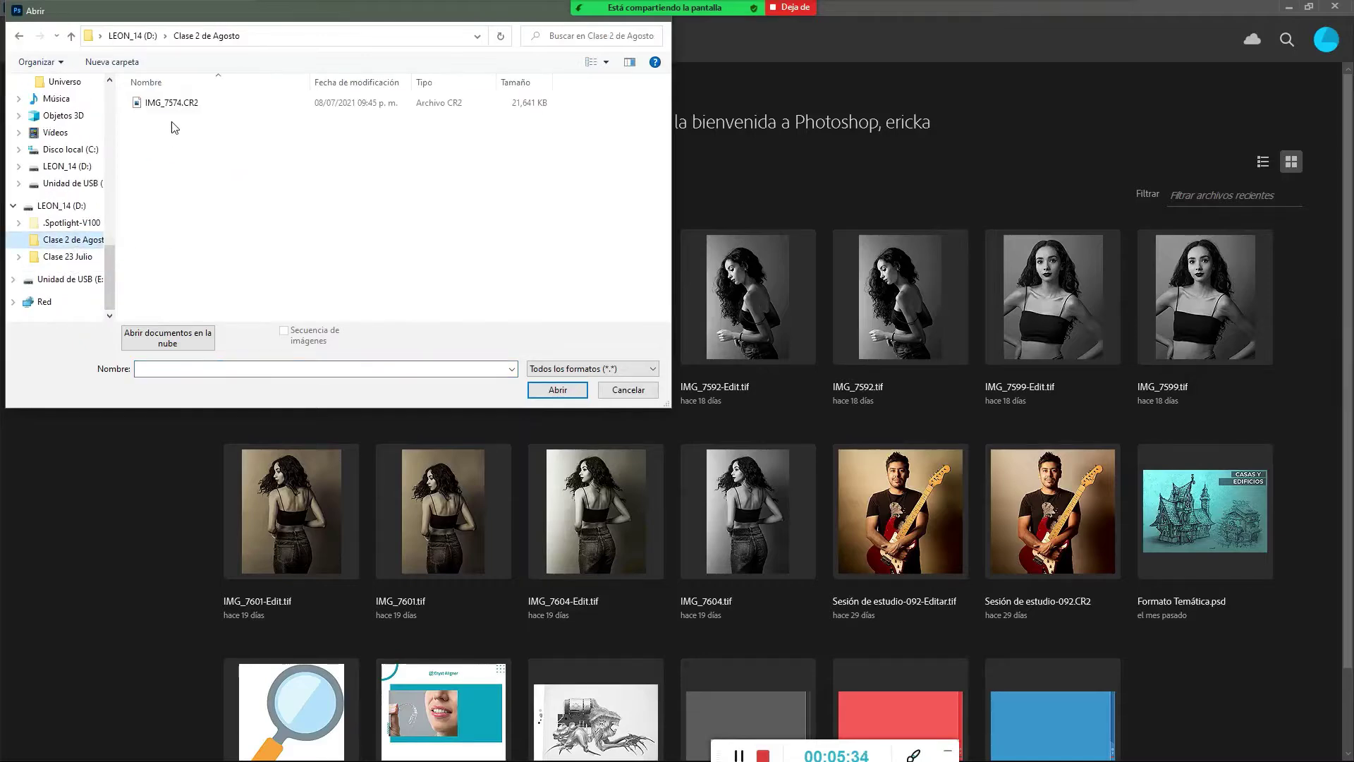
click(172, 104)
click(557, 389)
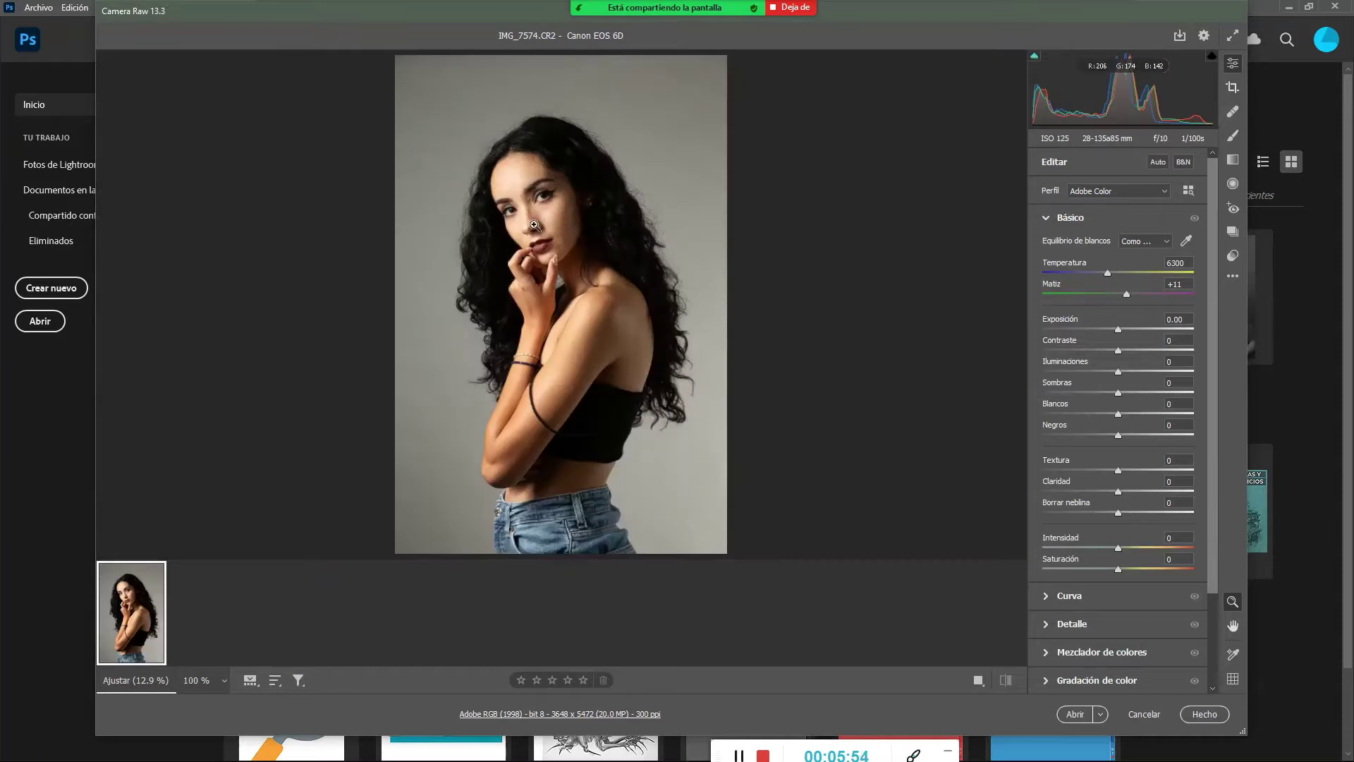
Convert the raw portrait to black and white and move the Camera Raw window lower on the screen
click(1185, 162)
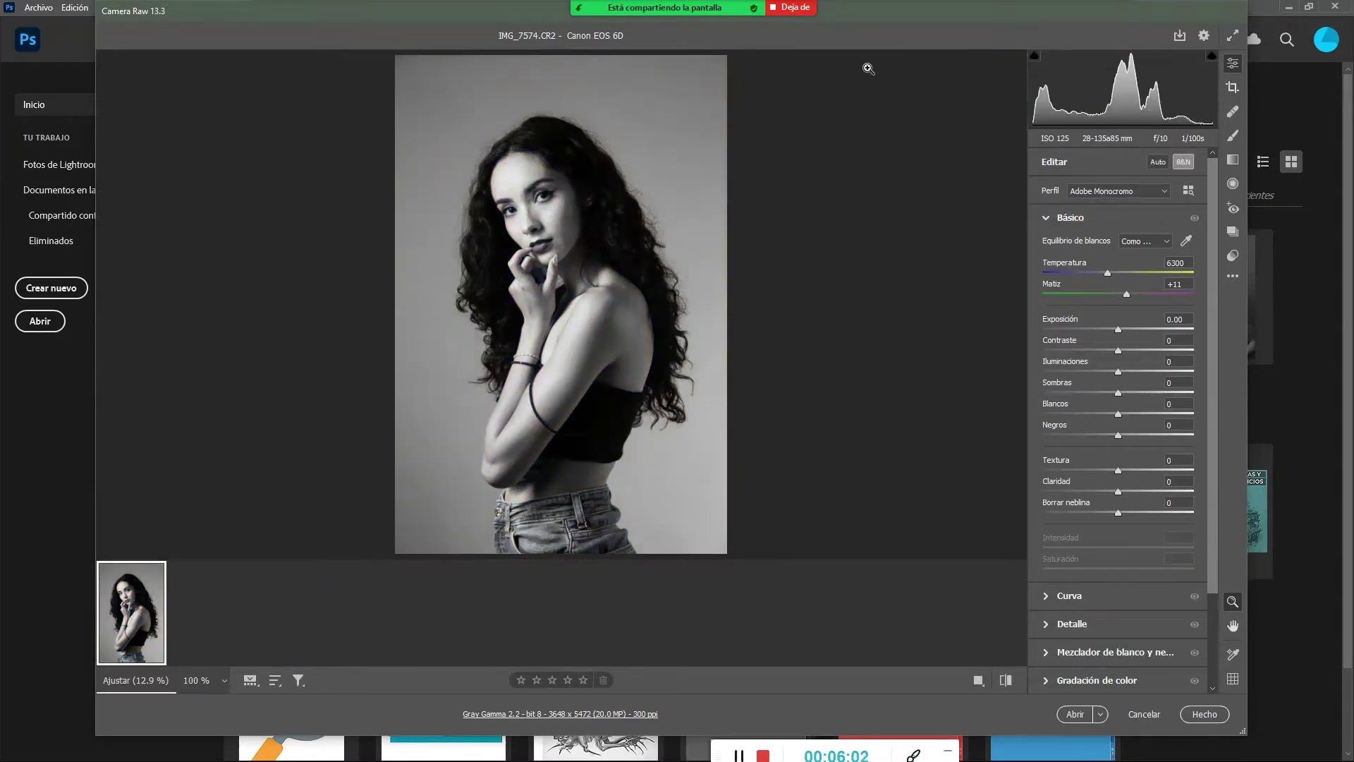
drag(925, 18, 923, 60)
Start a new share of the Adobe Photoshop 2021 window in the video meeting and return to Camera Raw
mouse_move(774, 47)
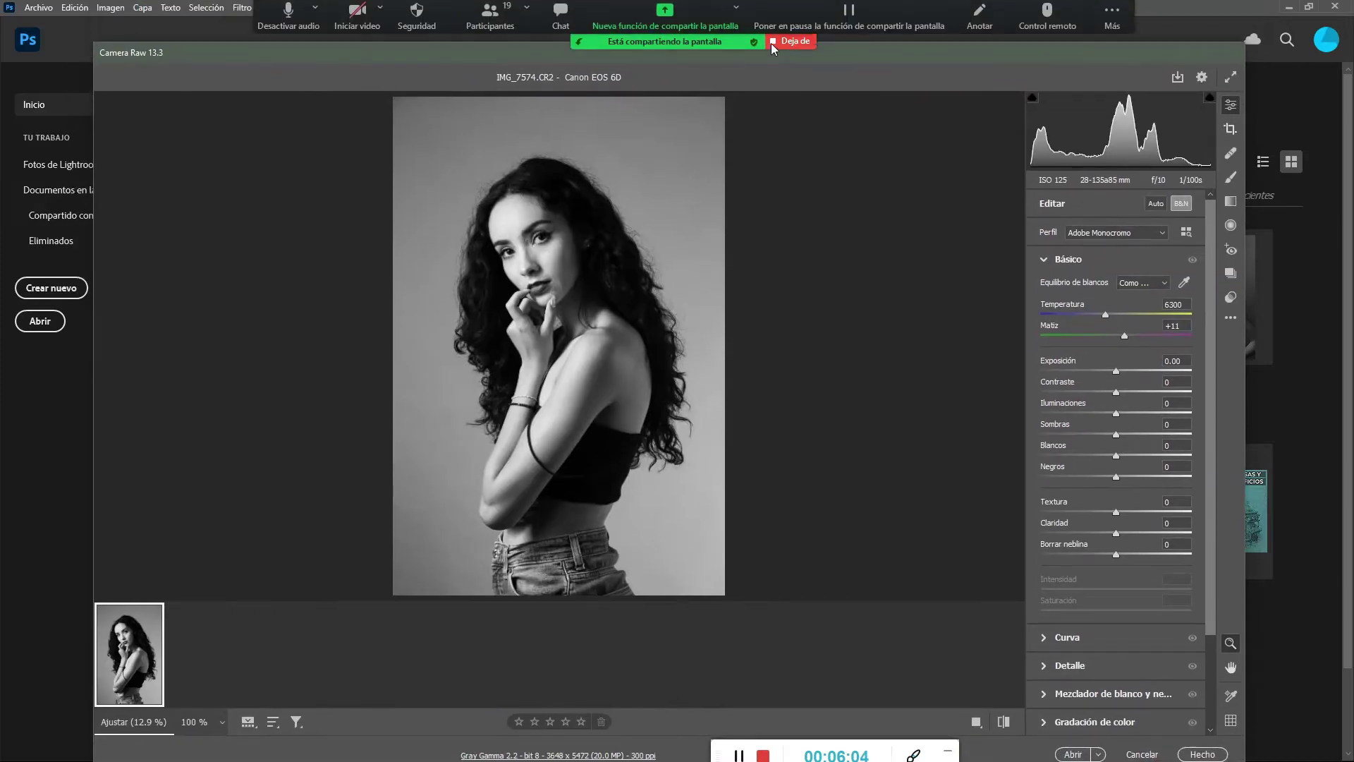
click(736, 34)
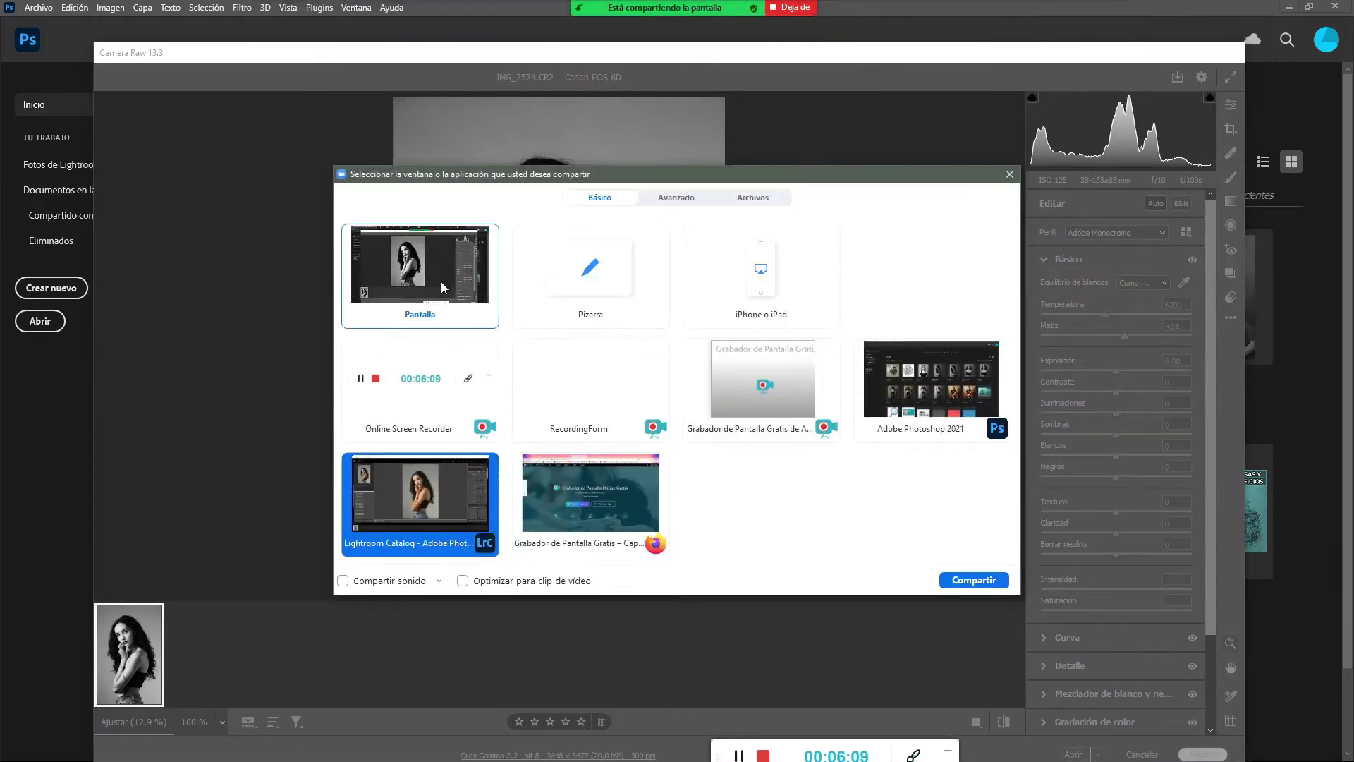
click(442, 281)
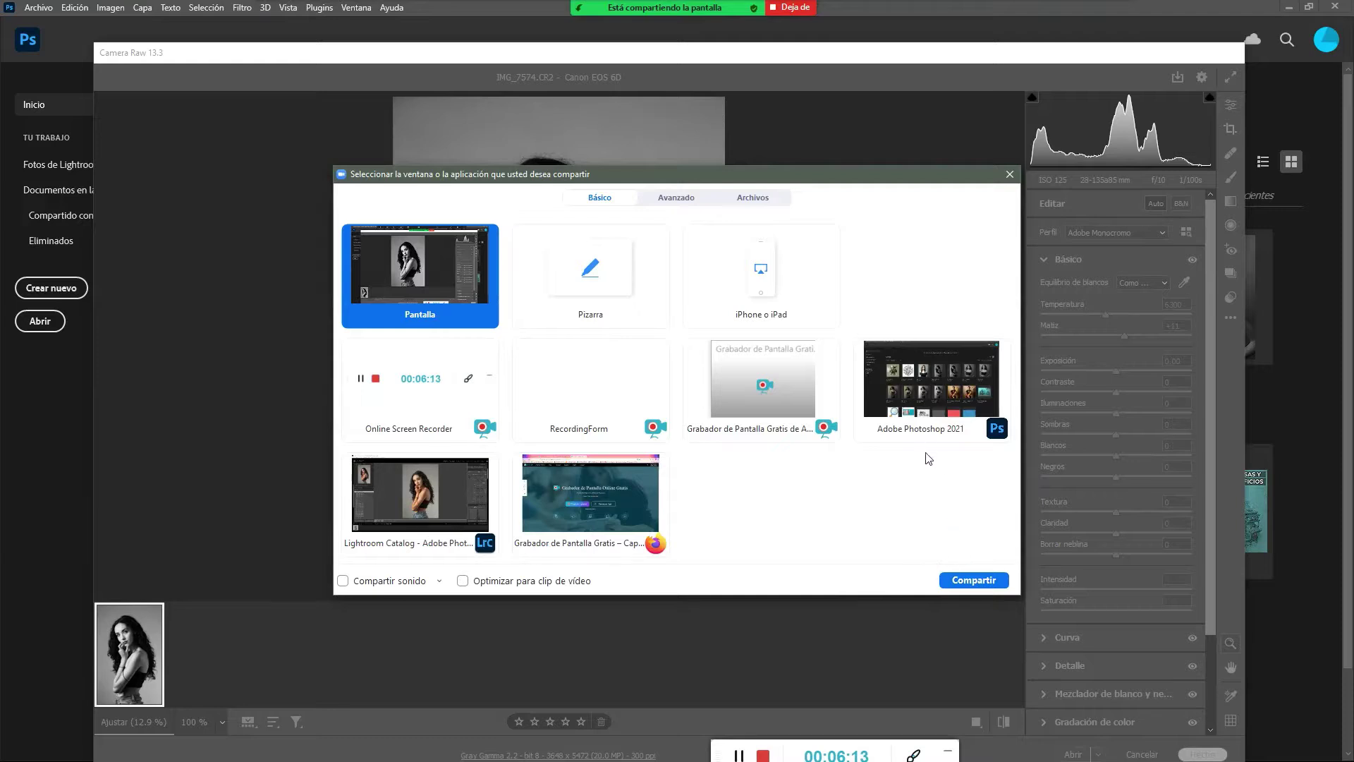
click(935, 388)
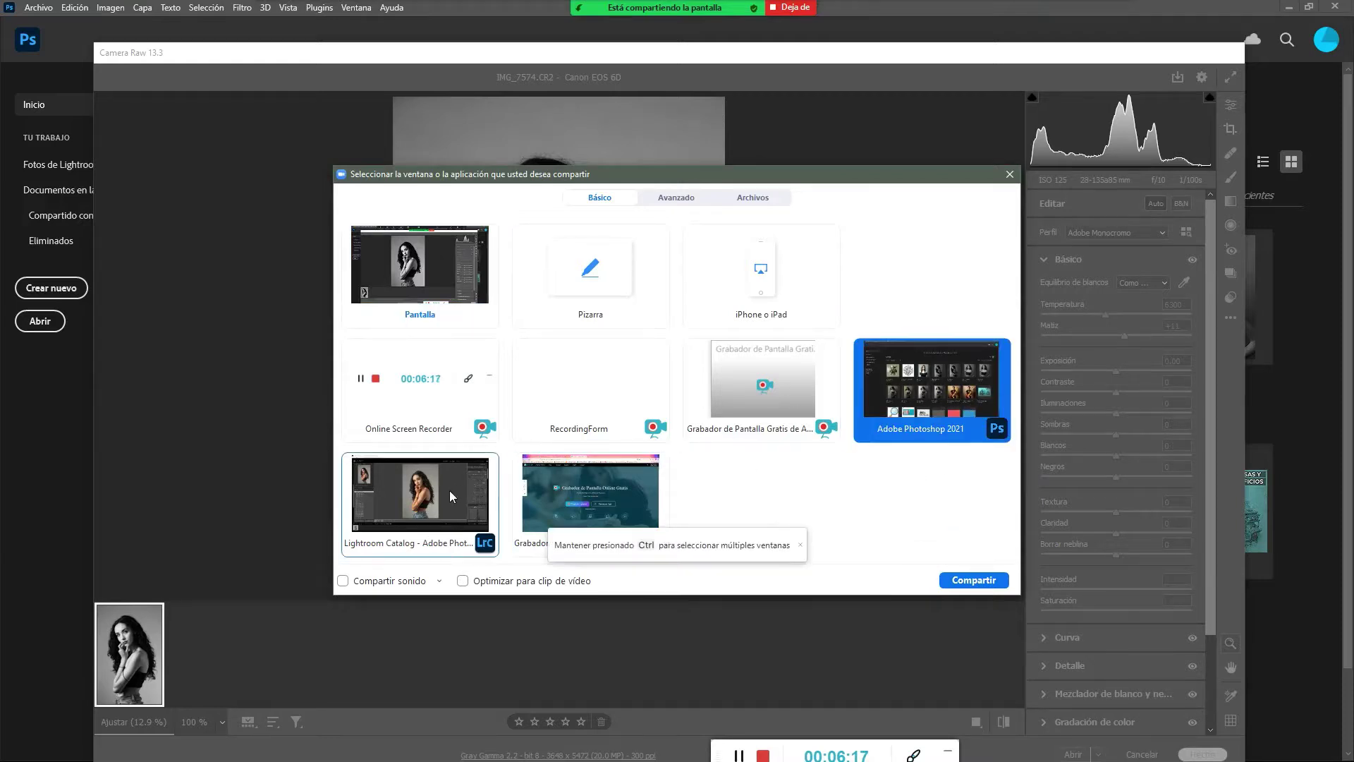
click(451, 496)
click(917, 392)
click(947, 577)
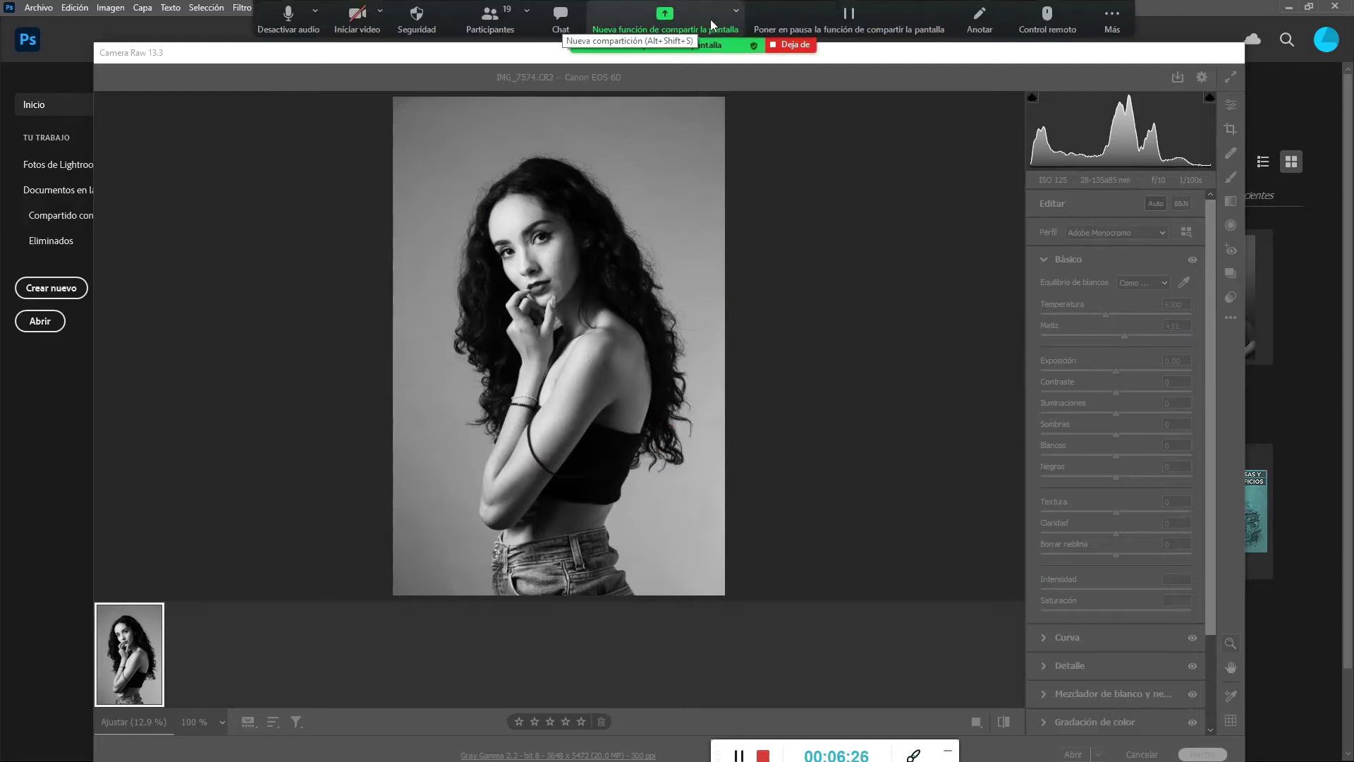
click(948, 60)
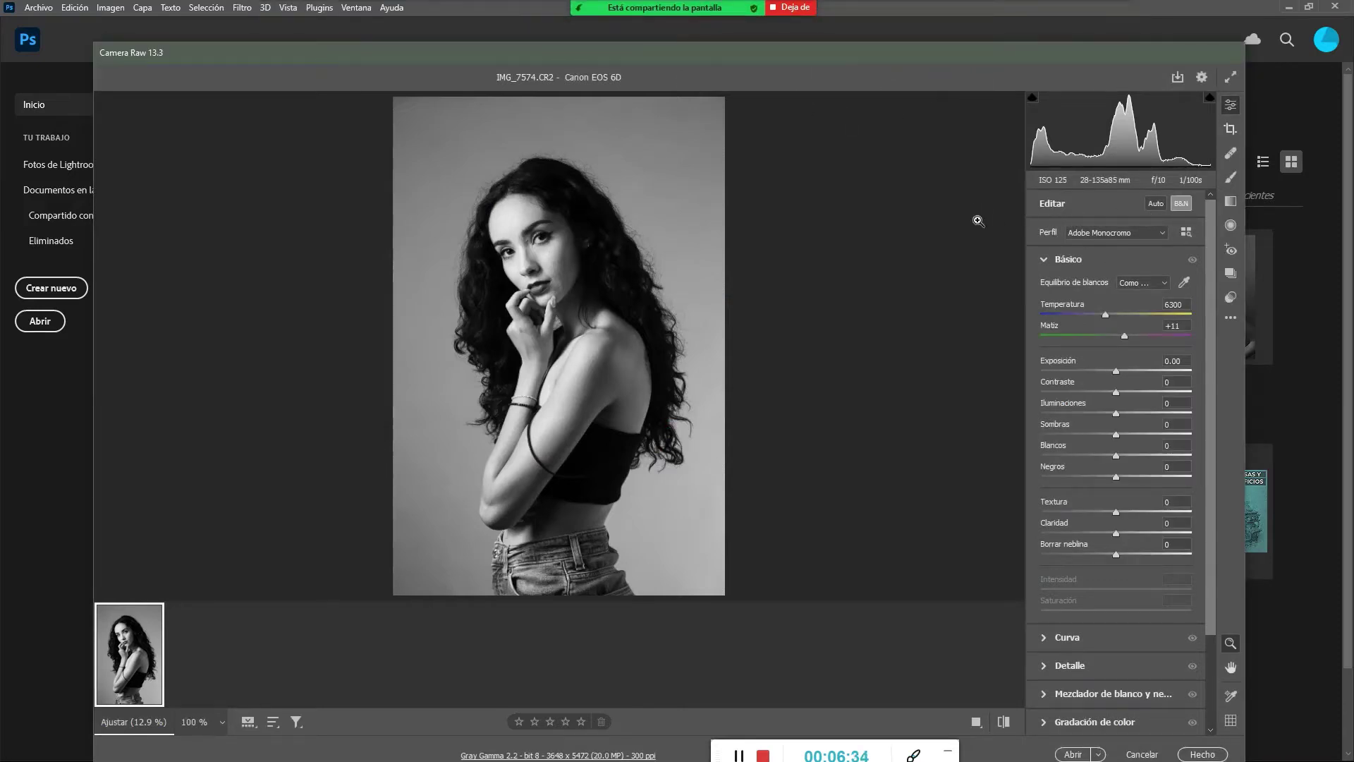
Return the portrait from black and white to colour and apply the automatic adjustments
click(1155, 204)
click(1157, 205)
click(1180, 203)
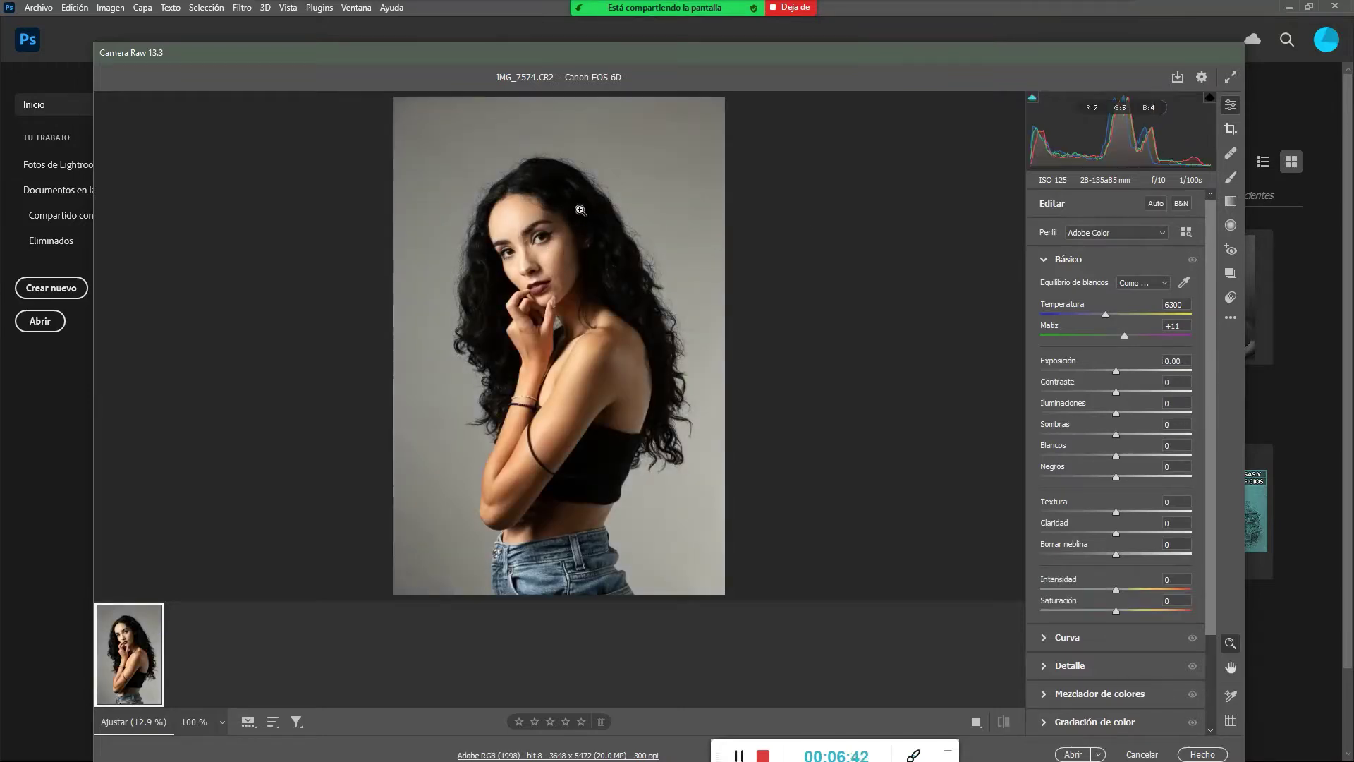
click(1179, 206)
click(1160, 205)
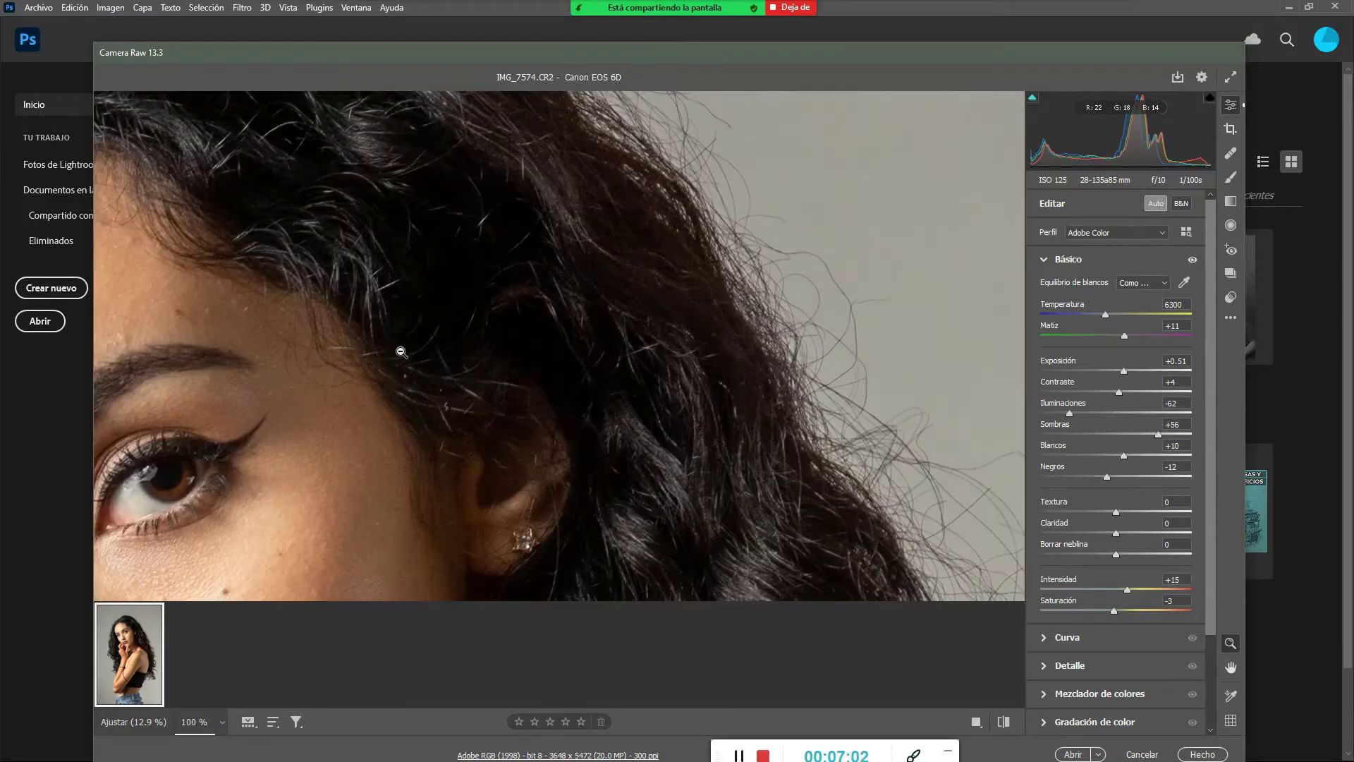
Examine the hair, forehead and facial skin at 100% zoom, ending with the whole portrait in view
key(space)
drag(243, 421, 741, 283)
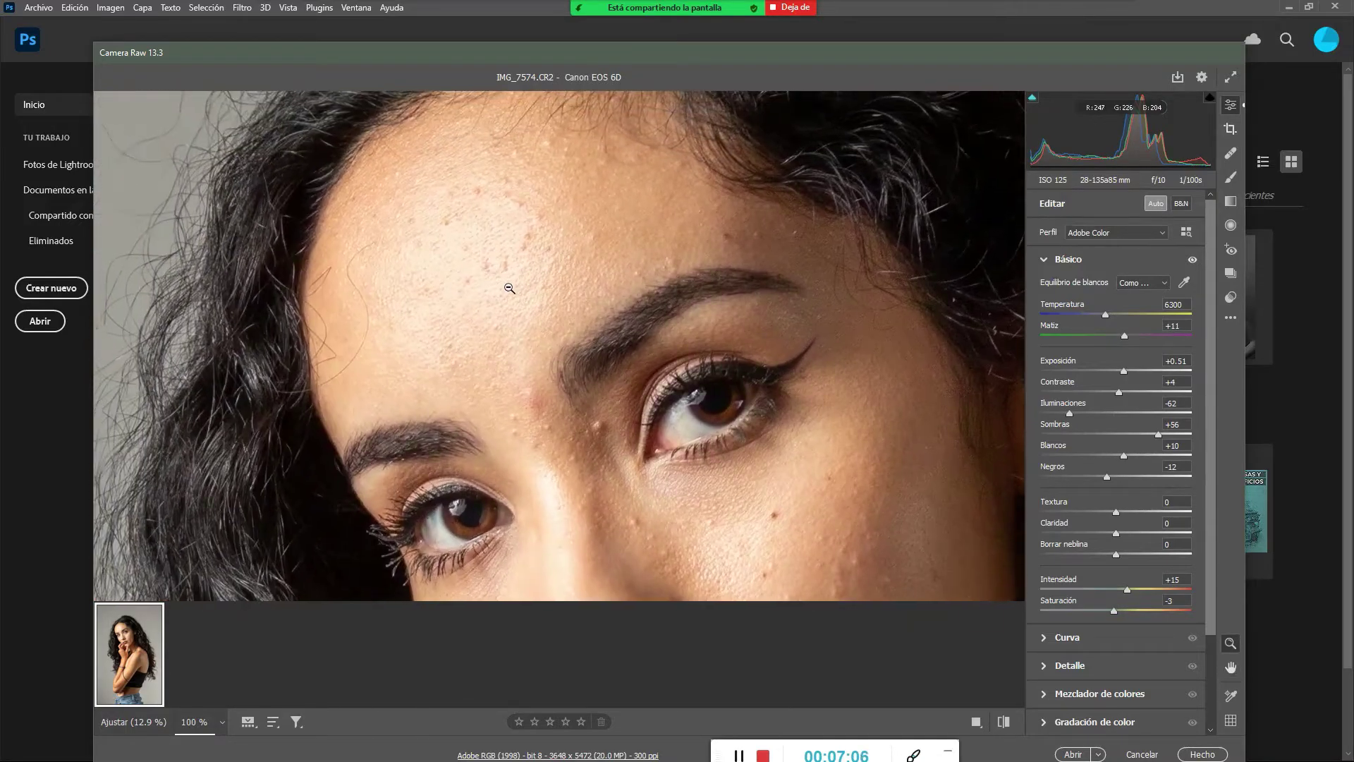
key(space)
drag(740, 353, 668, 206)
drag(416, 346, 703, 268)
drag(788, 323, 452, 340)
drag(800, 275, 250, 352)
drag(882, 307, 565, 342)
scroll(567, 340, down, 1)
click(588, 311)
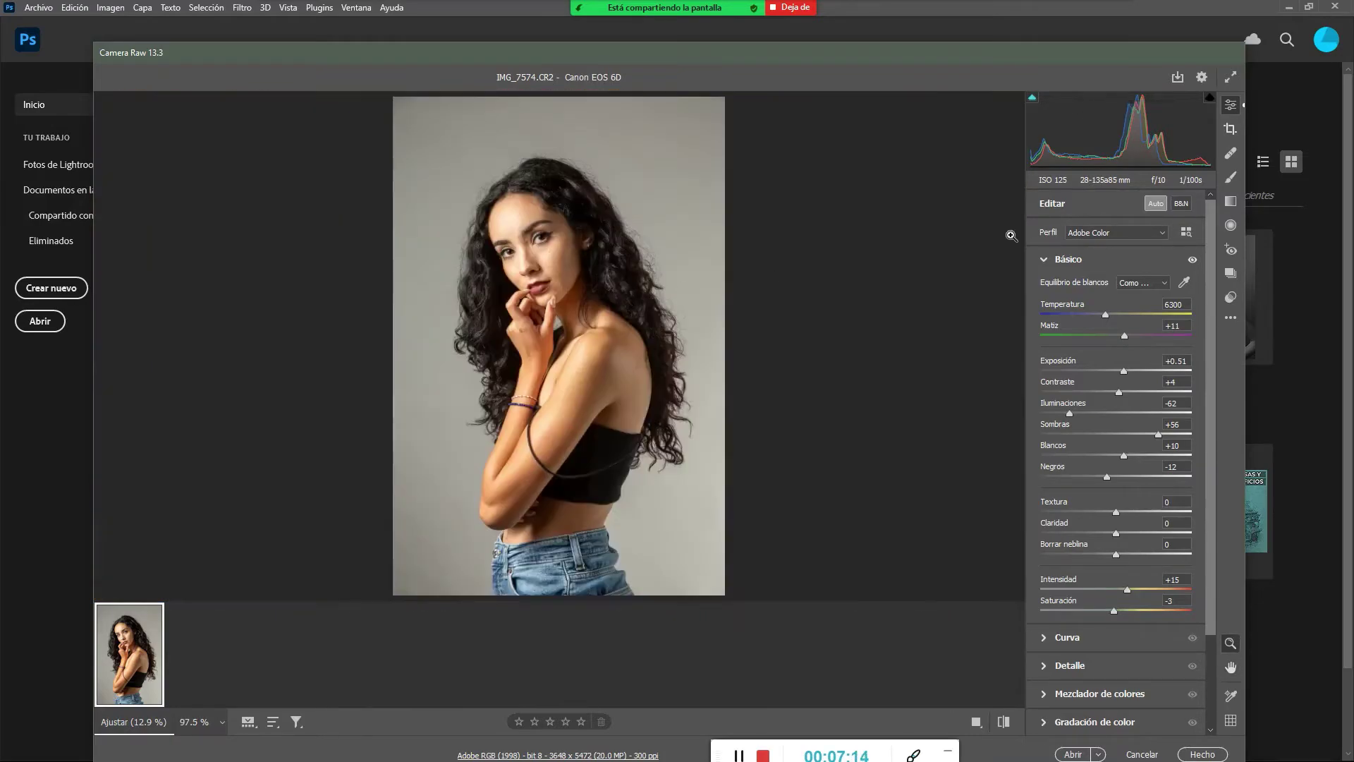
Remove the automatic adjustments and open the raw portrait from Camera Raw as a Photoshop document
click(1155, 204)
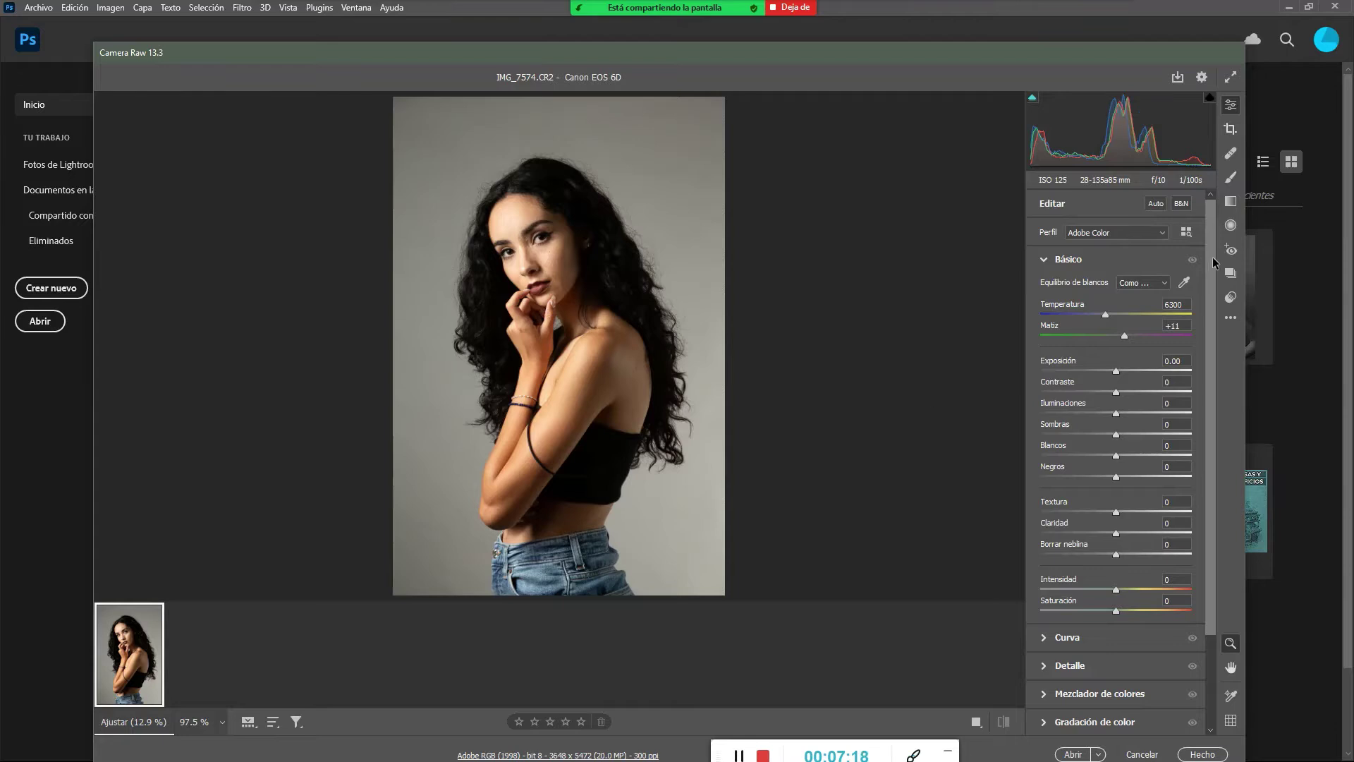
scroll(1193, 326, down, 2)
scroll(1191, 327, down, 1)
drag(1204, 388, 1195, 416)
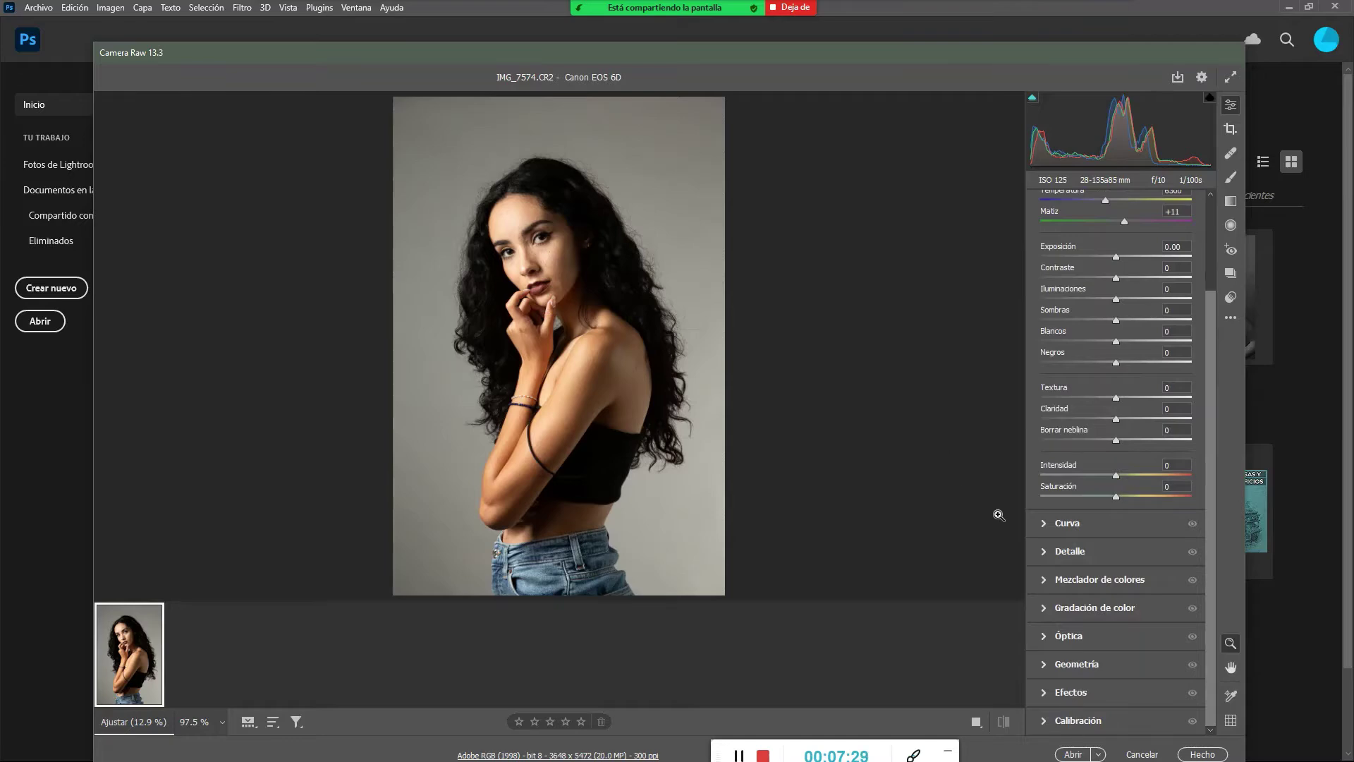
click(1074, 754)
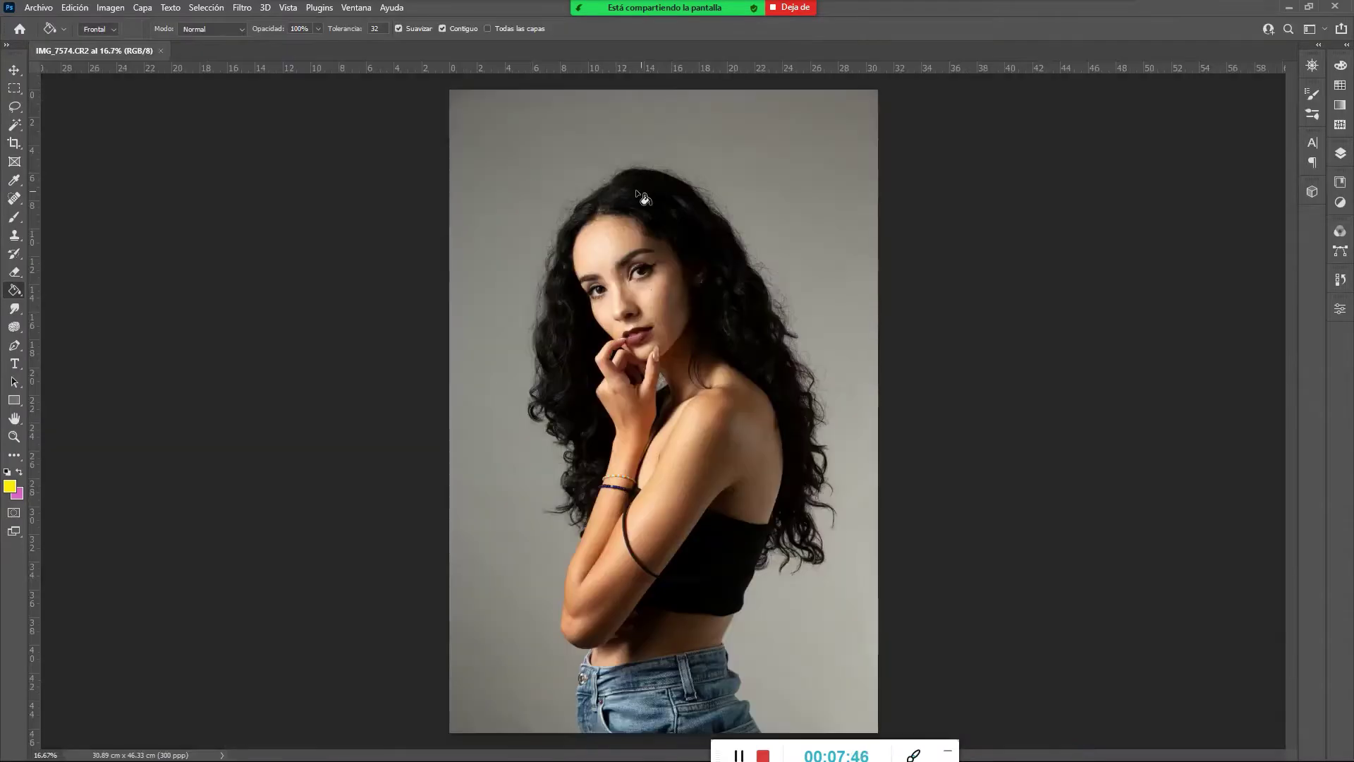
Check the file formats offered when saving the portrait under another format, leaving it unsaved
click(46, 10)
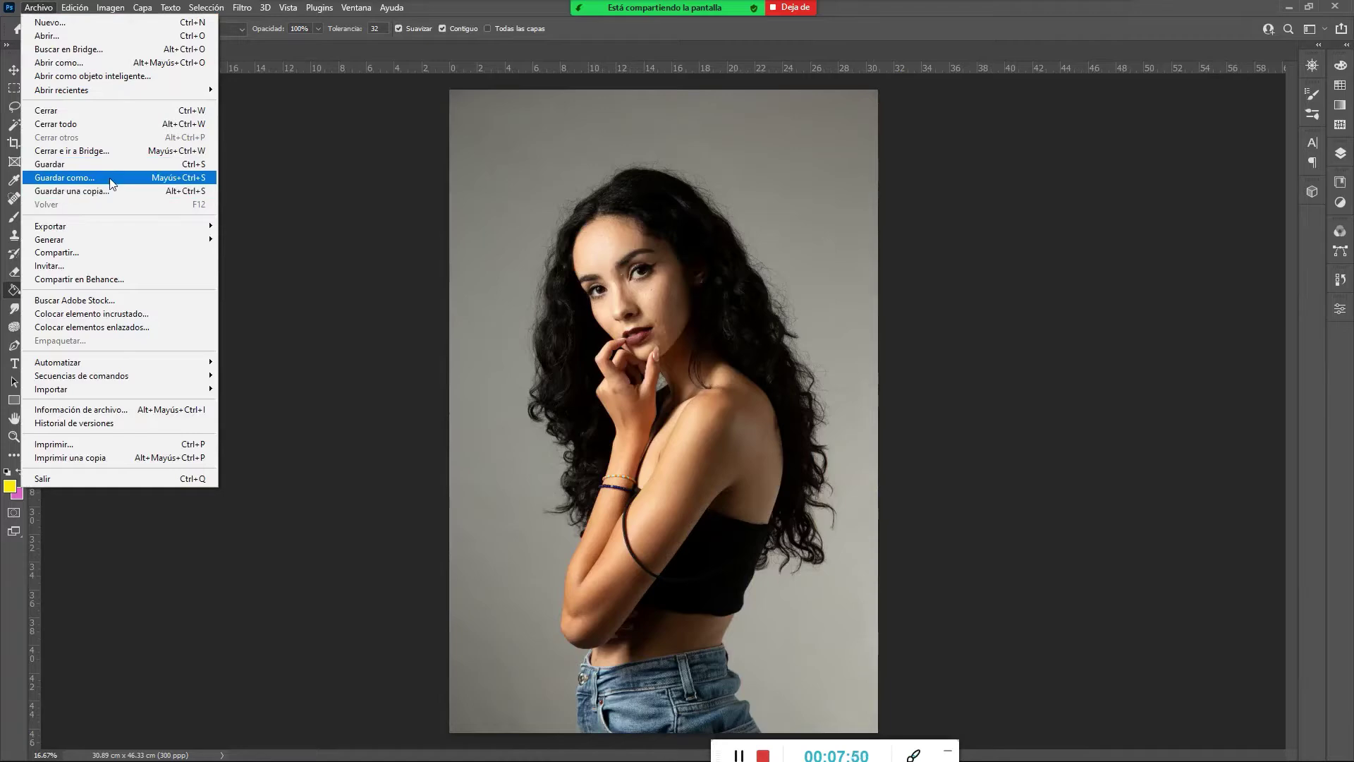
click(109, 176)
click(591, 328)
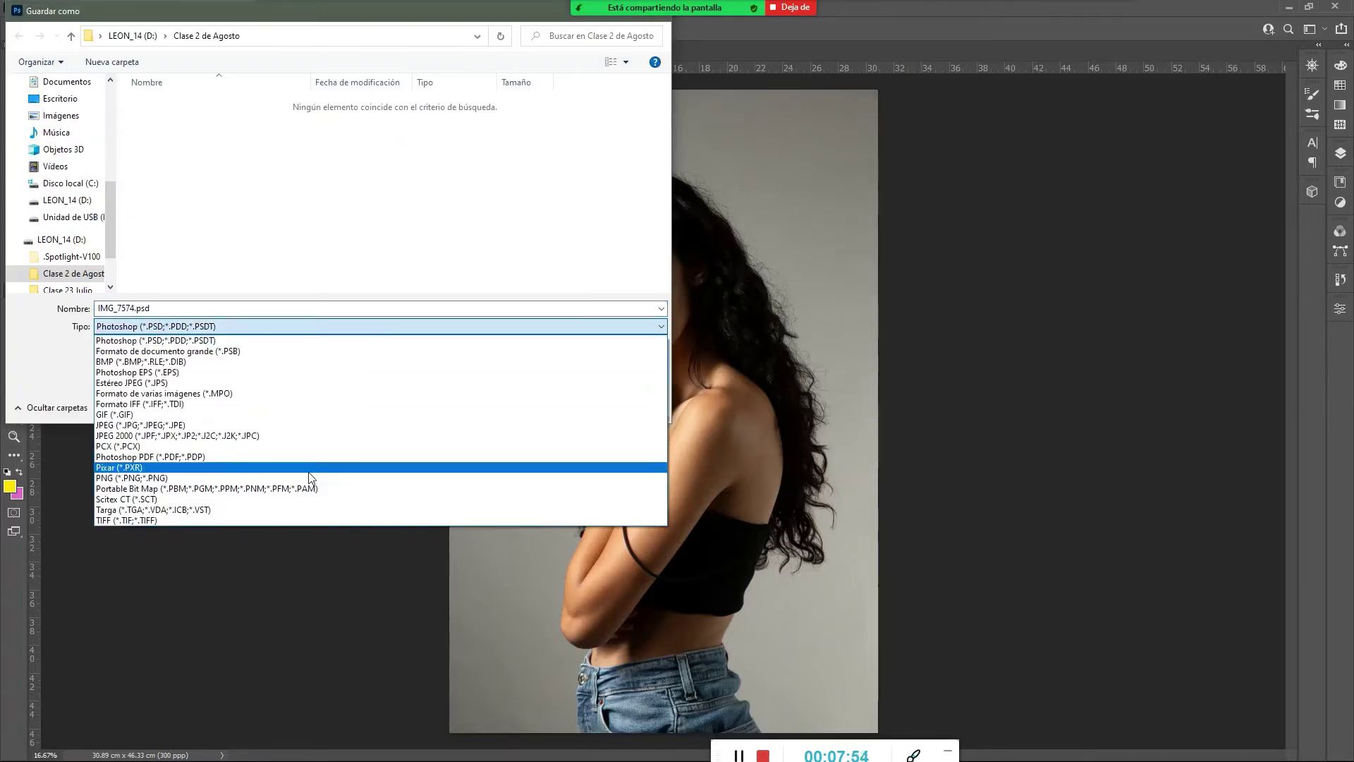
click(302, 18)
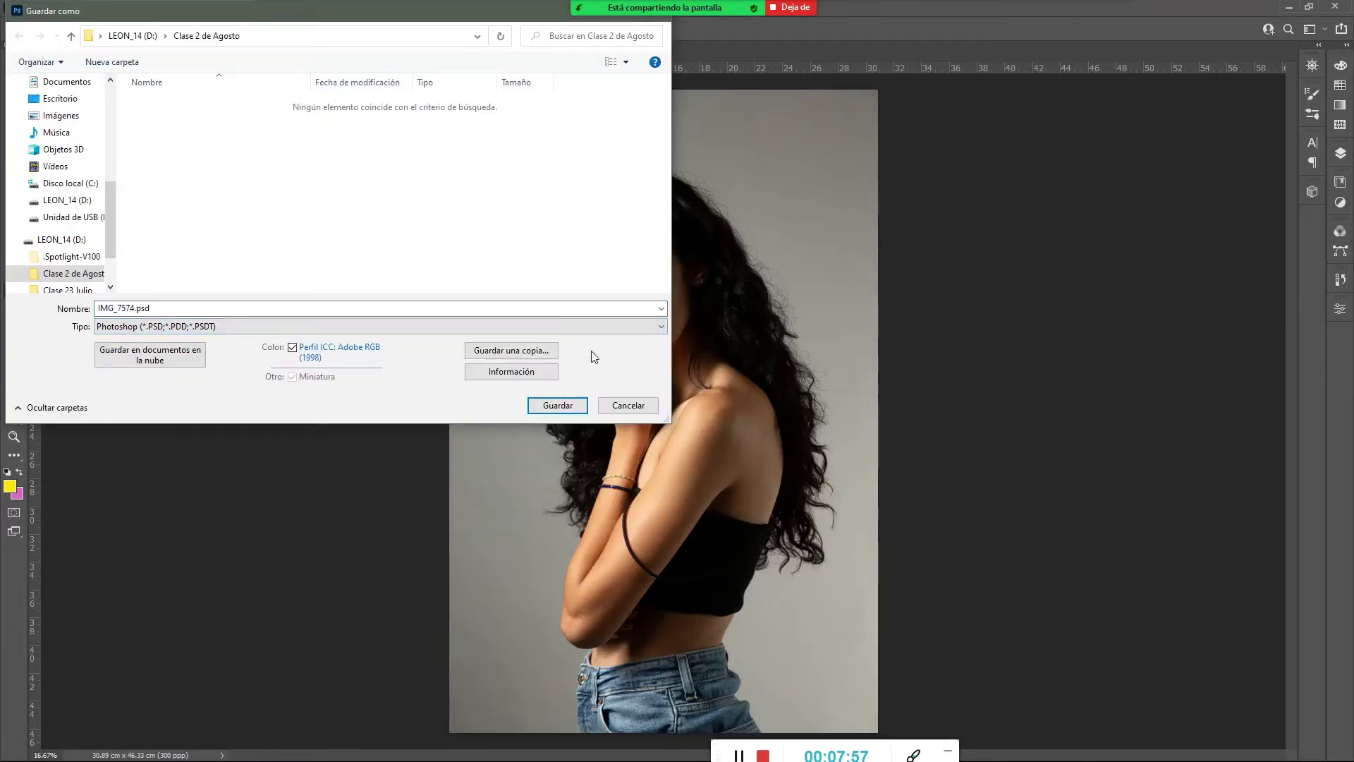
click(623, 407)
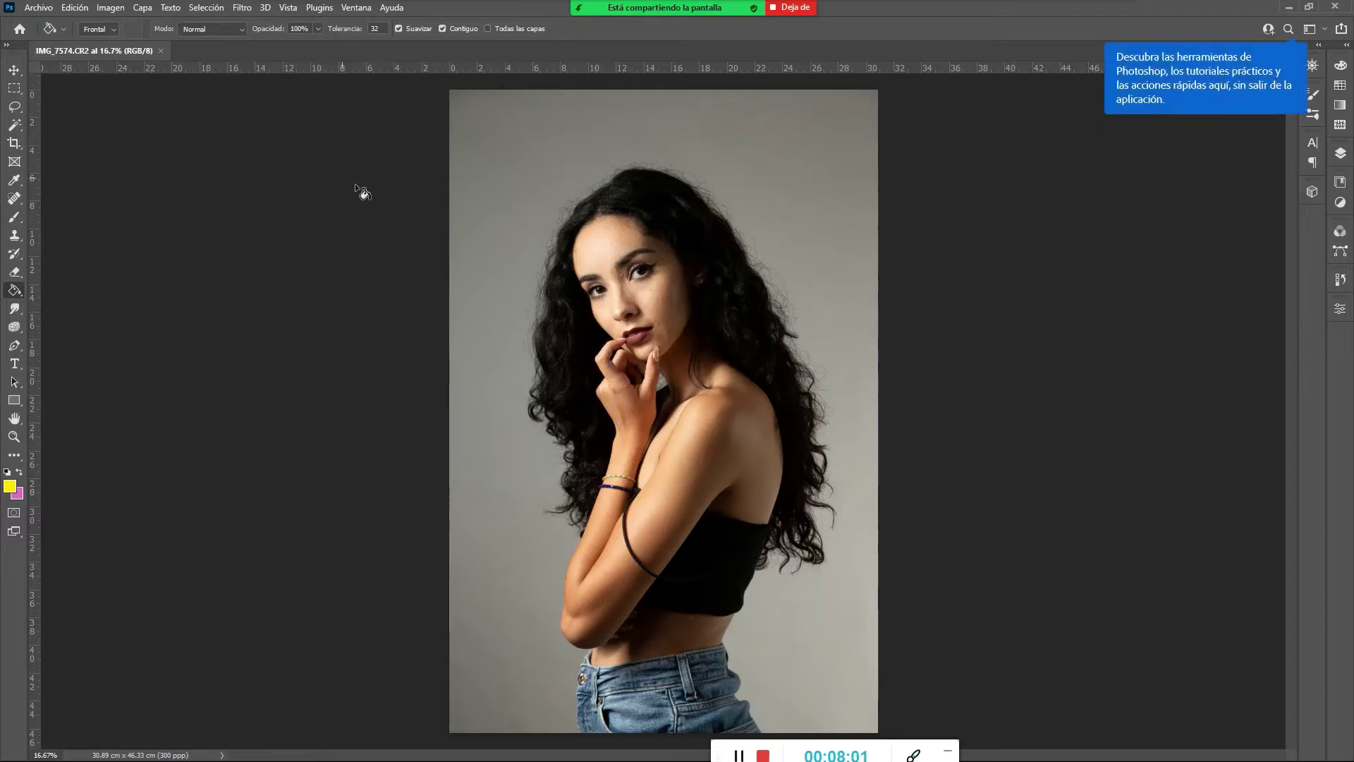
Close the portrait without saving and reopen IMG_7574.CR2 from the recent files
click(161, 51)
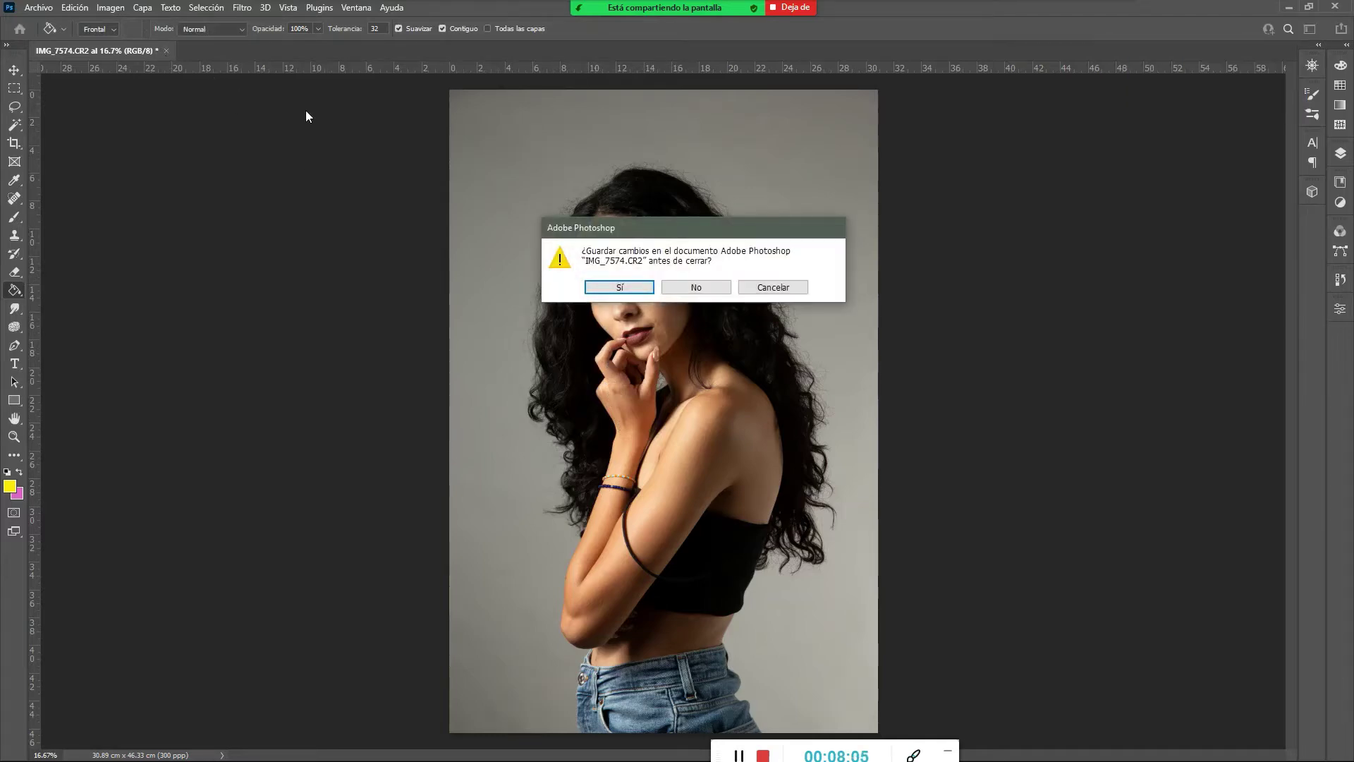
click(702, 286)
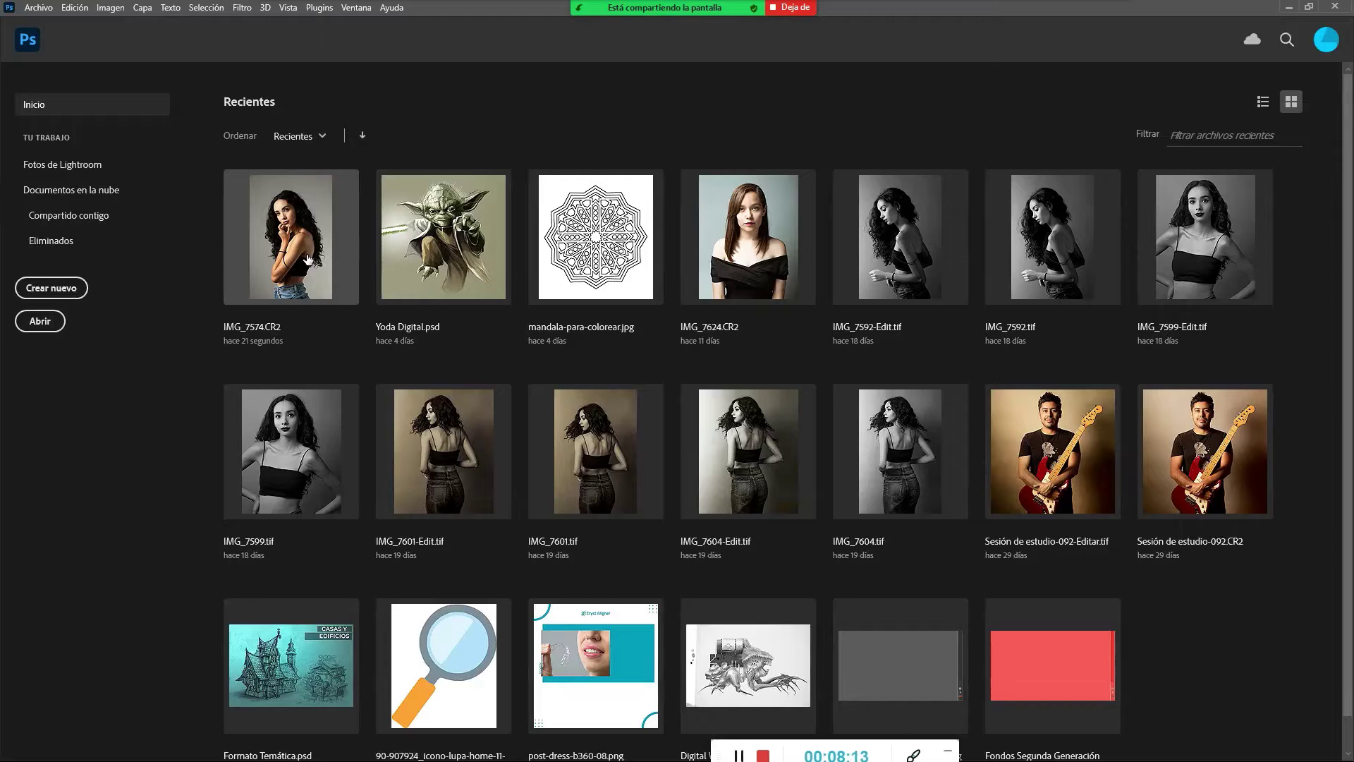
click(308, 260)
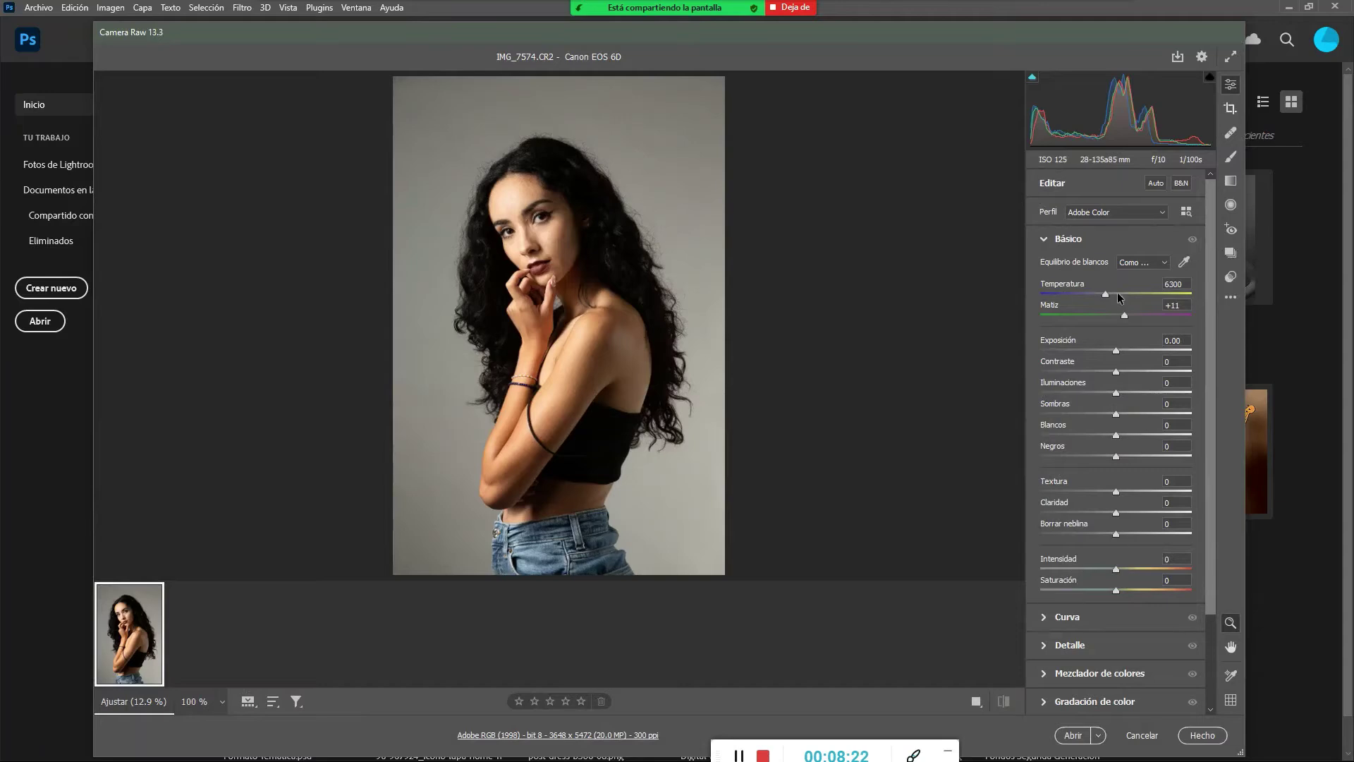
Set temperature to 11000, tint to -58 and exposure to +0.50, and open the portrait in Photoshop
drag(1105, 295, 1126, 356)
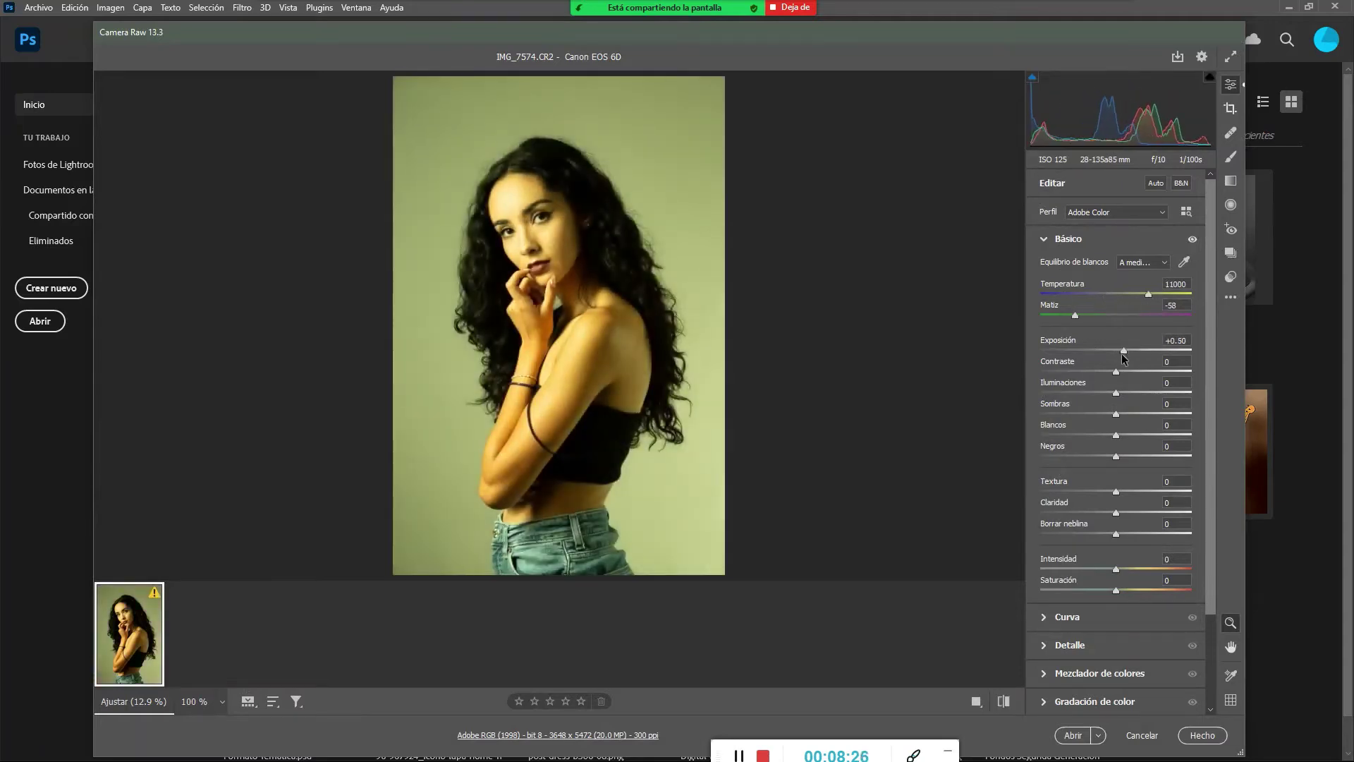
click(1073, 735)
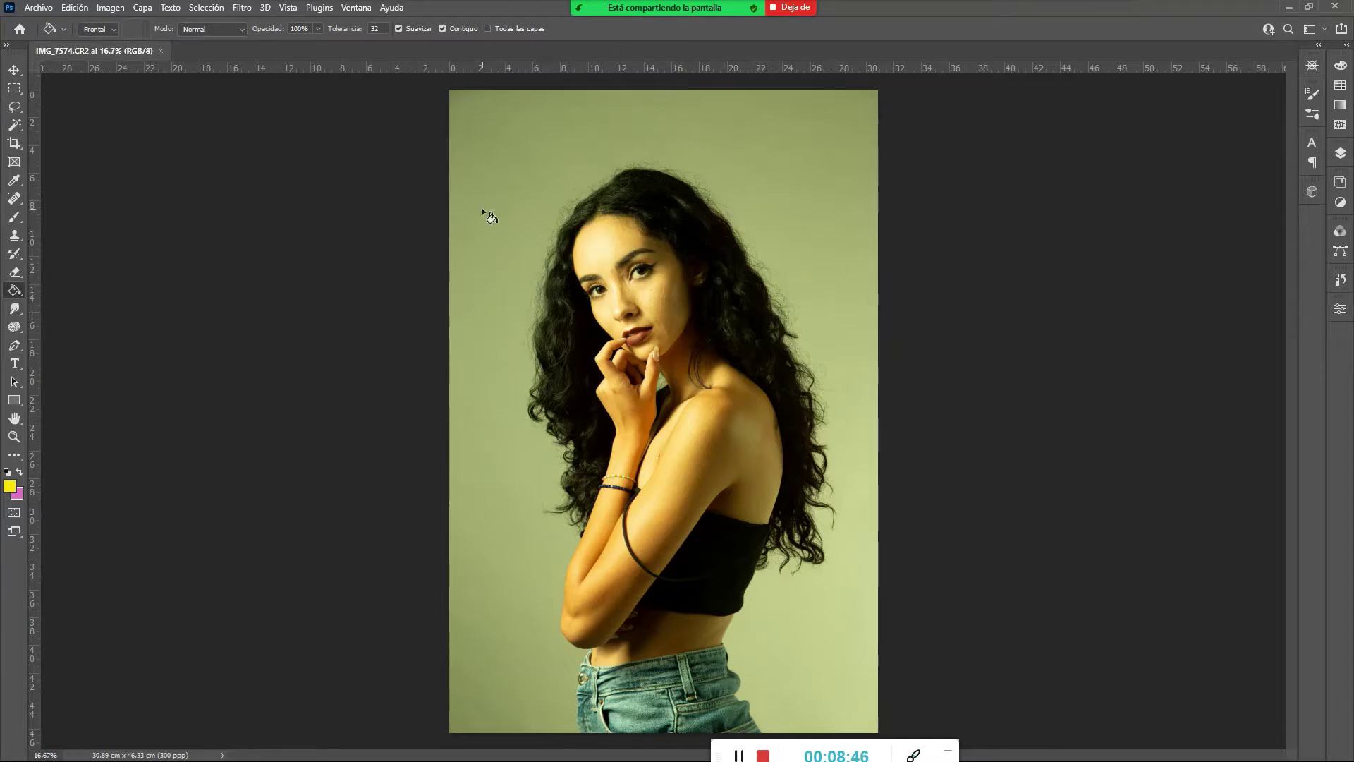
Review the save formats available for the green-tinted portrait and cancel the save
click(44, 10)
click(107, 187)
click(340, 326)
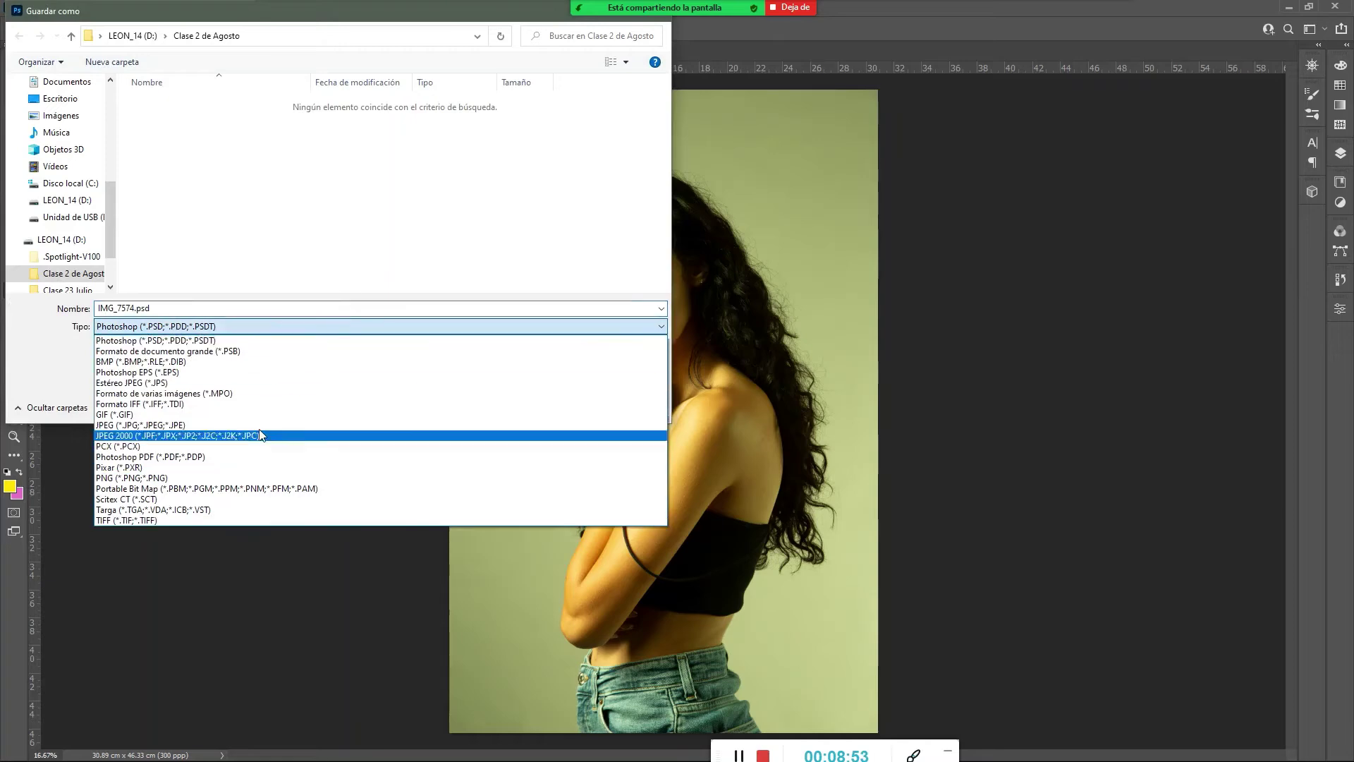
click(497, 252)
click(632, 405)
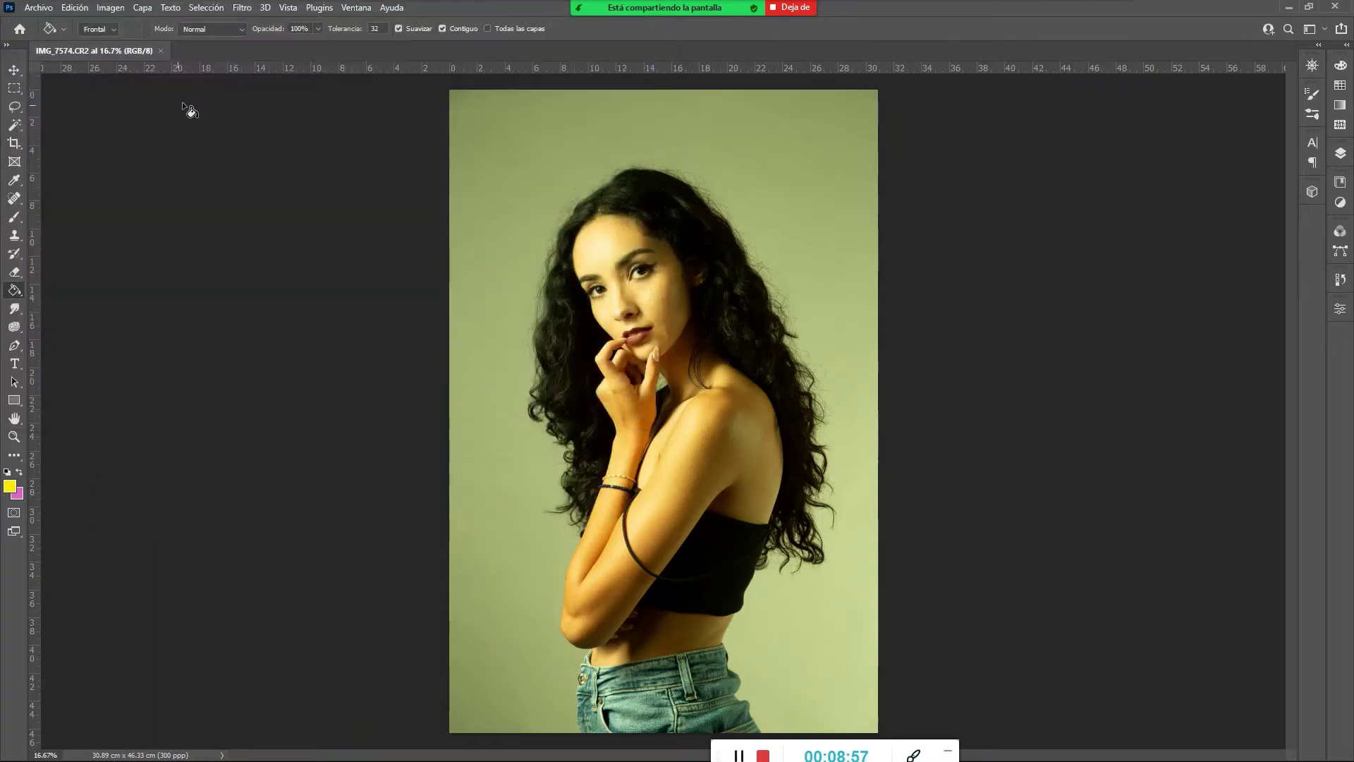
Close the green-tinted portrait without saving the changes
click(163, 51)
click(702, 289)
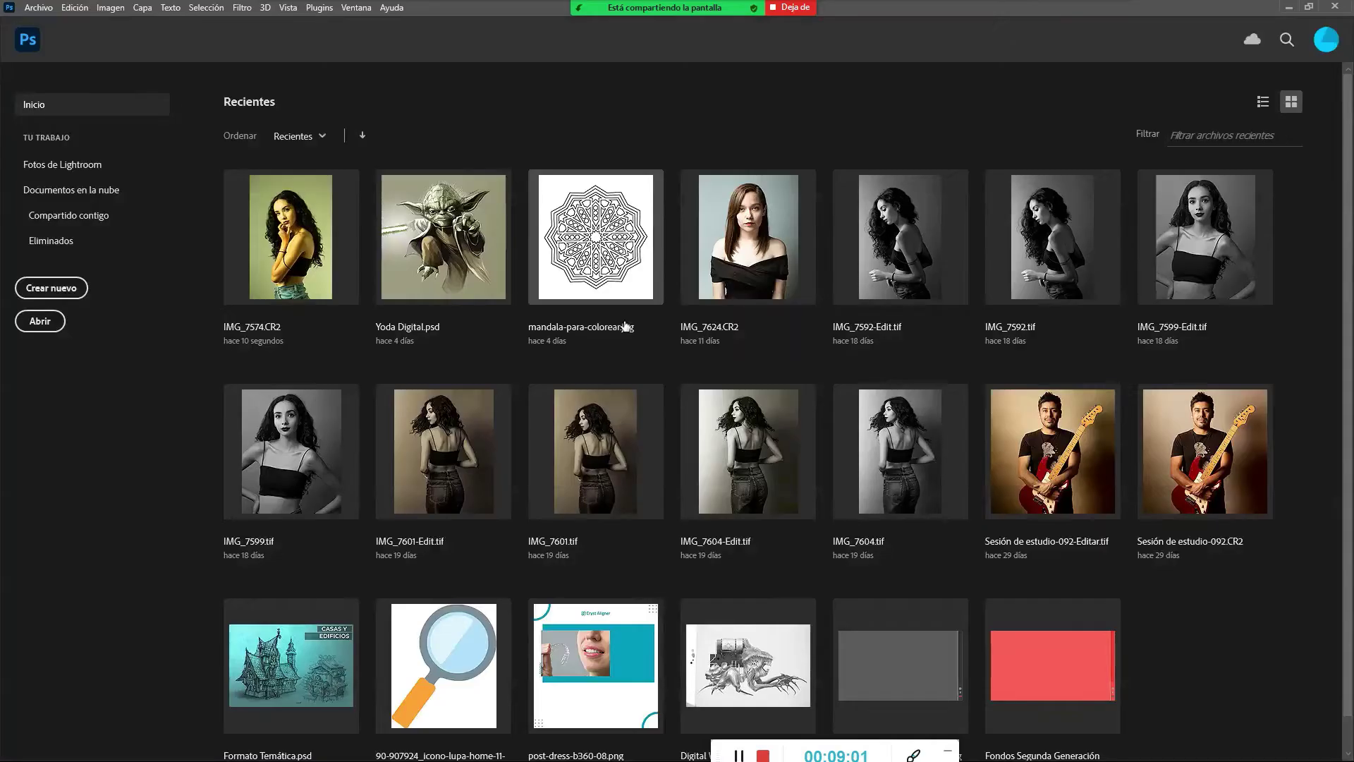
Switch the video meeting's screen share to the Lightroom Classic window
click(695, 22)
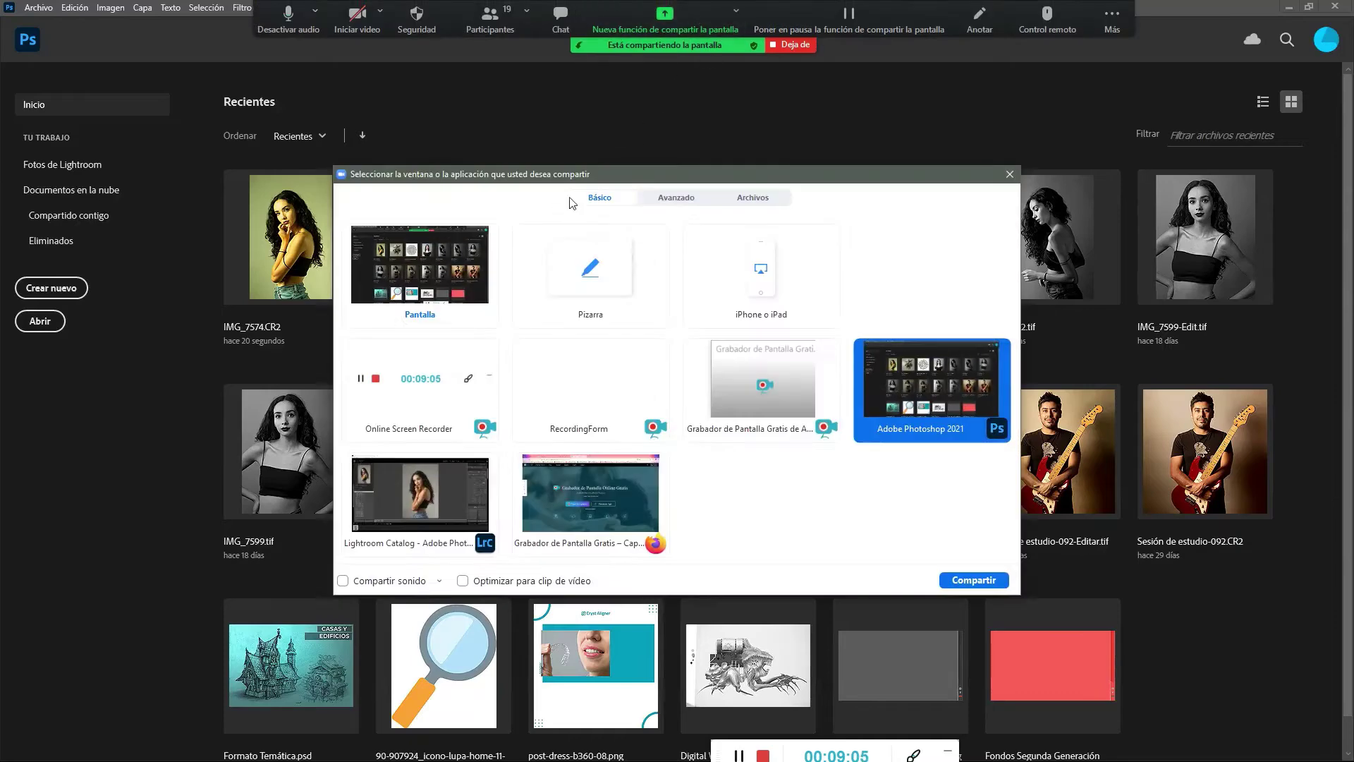
click(434, 496)
click(974, 580)
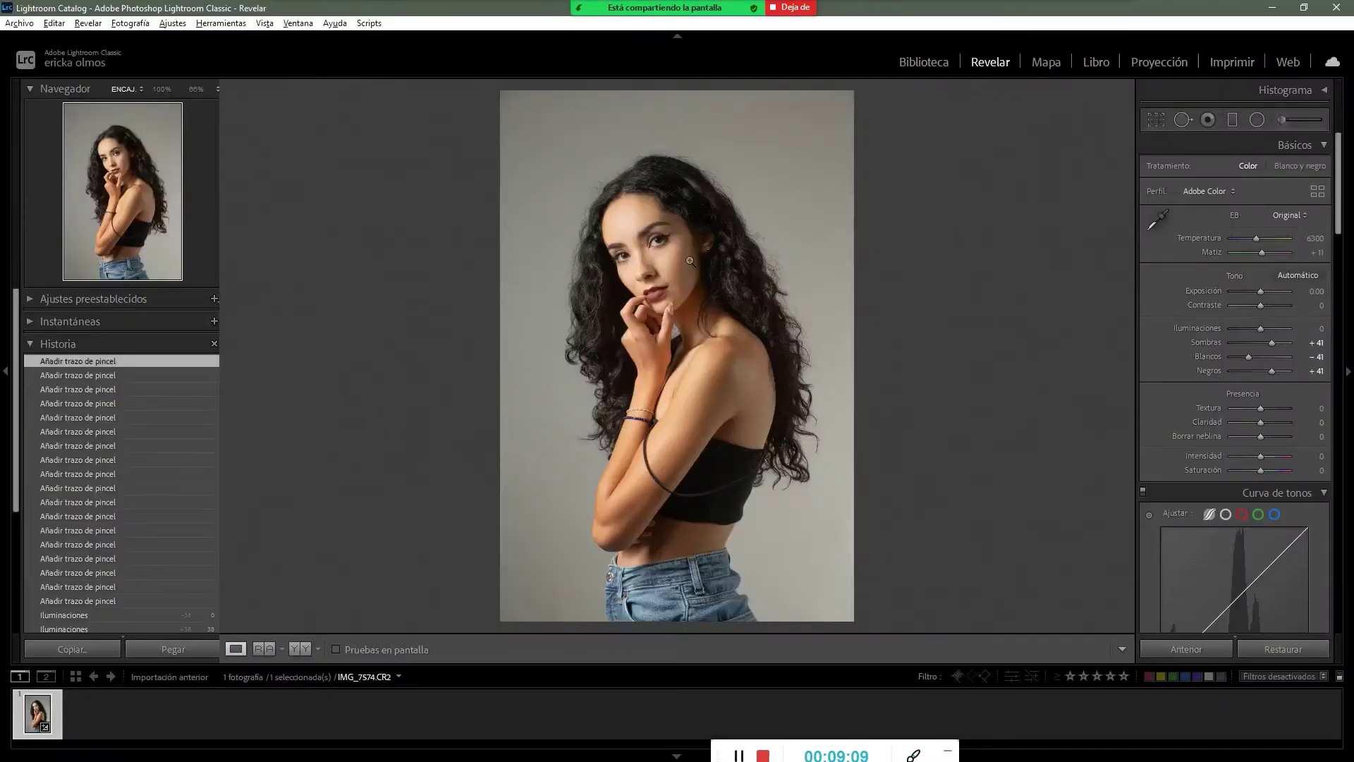
Examine the smoothed face, the hand and the shoulder of the portrait at 66% zoom
click(671, 272)
drag(670, 304, 657, 406)
drag(565, 327, 505, 281)
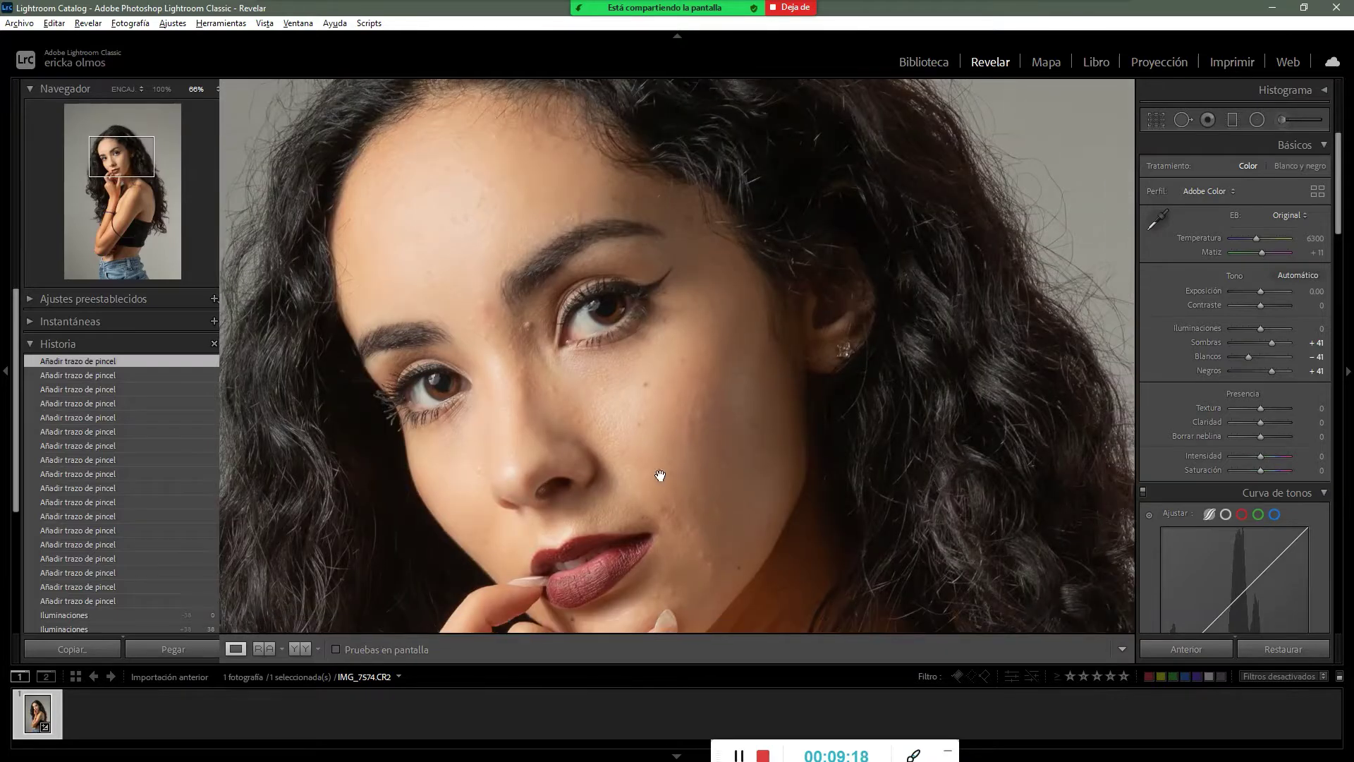
drag(659, 475, 623, 247)
drag(602, 369, 617, 213)
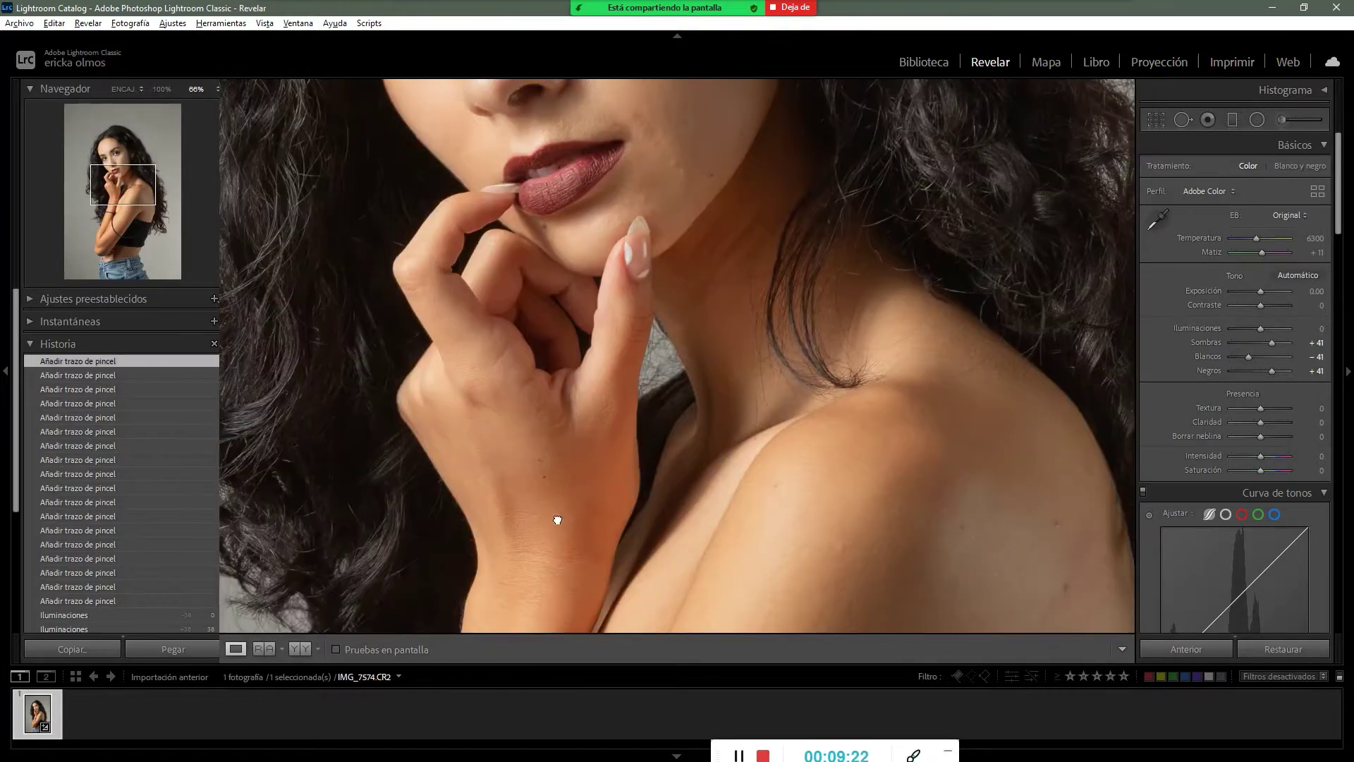
Paint a Suavizar piel (Lite) brush adjustment over the wrist, hide the selected mask overlay, and undo the trial Texture change
drag(556, 520, 618, 376)
key(k)
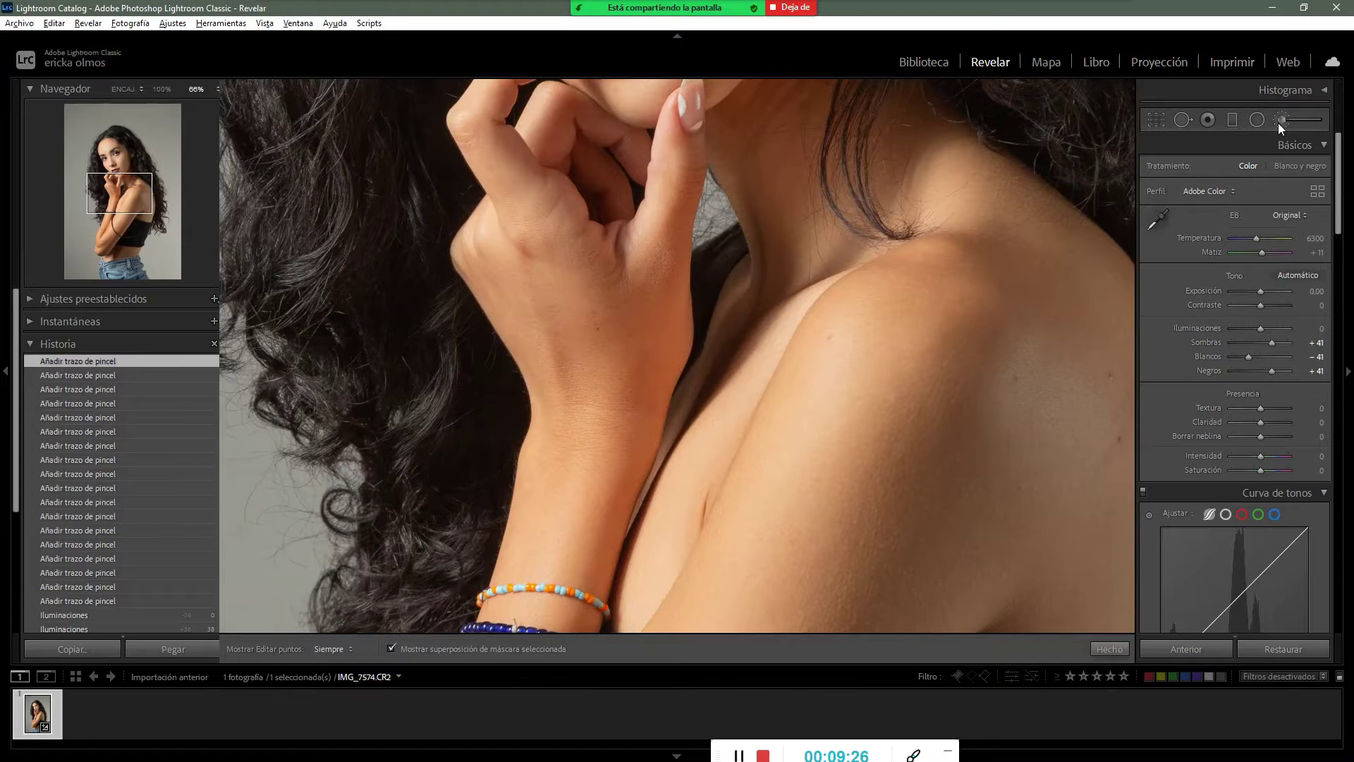
mouse_move(575, 407)
mouse_down()
mouse_move(626, 411)
mouse_move(614, 412)
mouse_up()
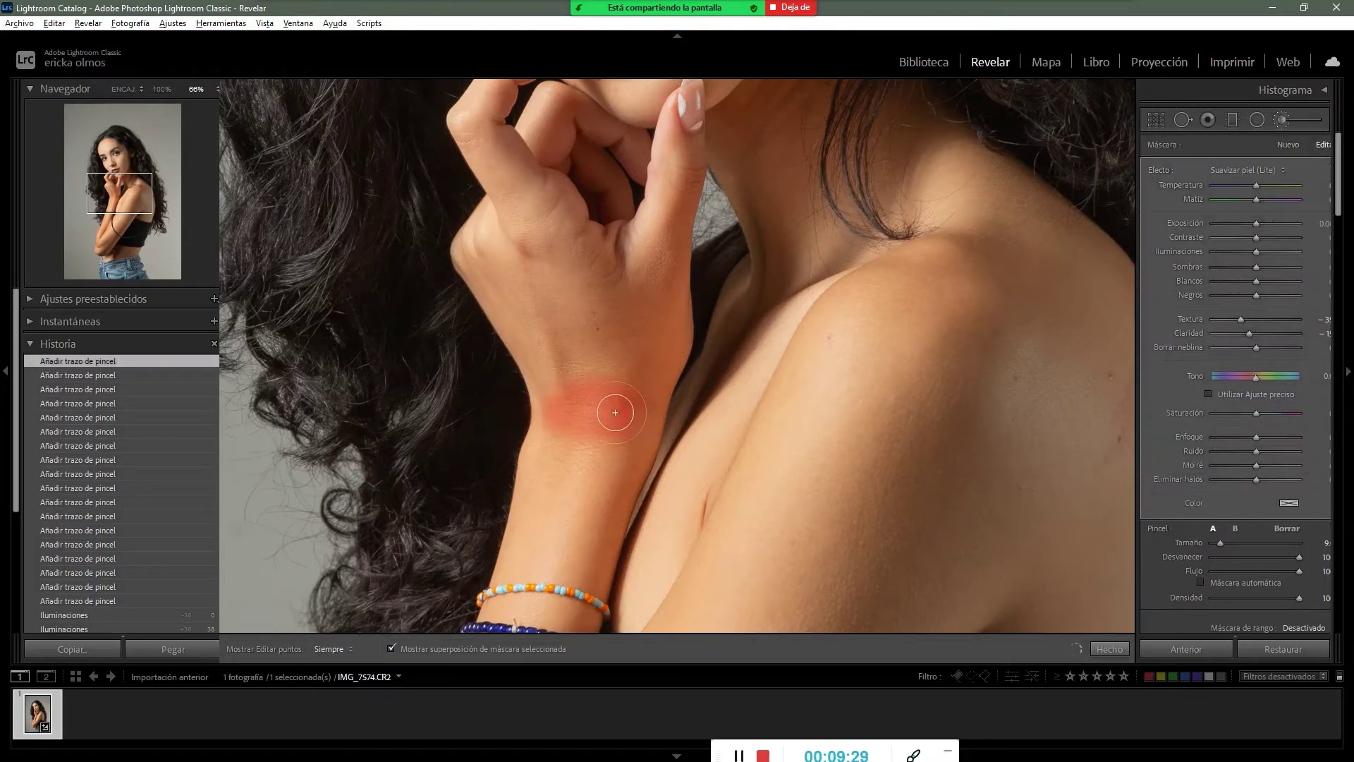
click(393, 648)
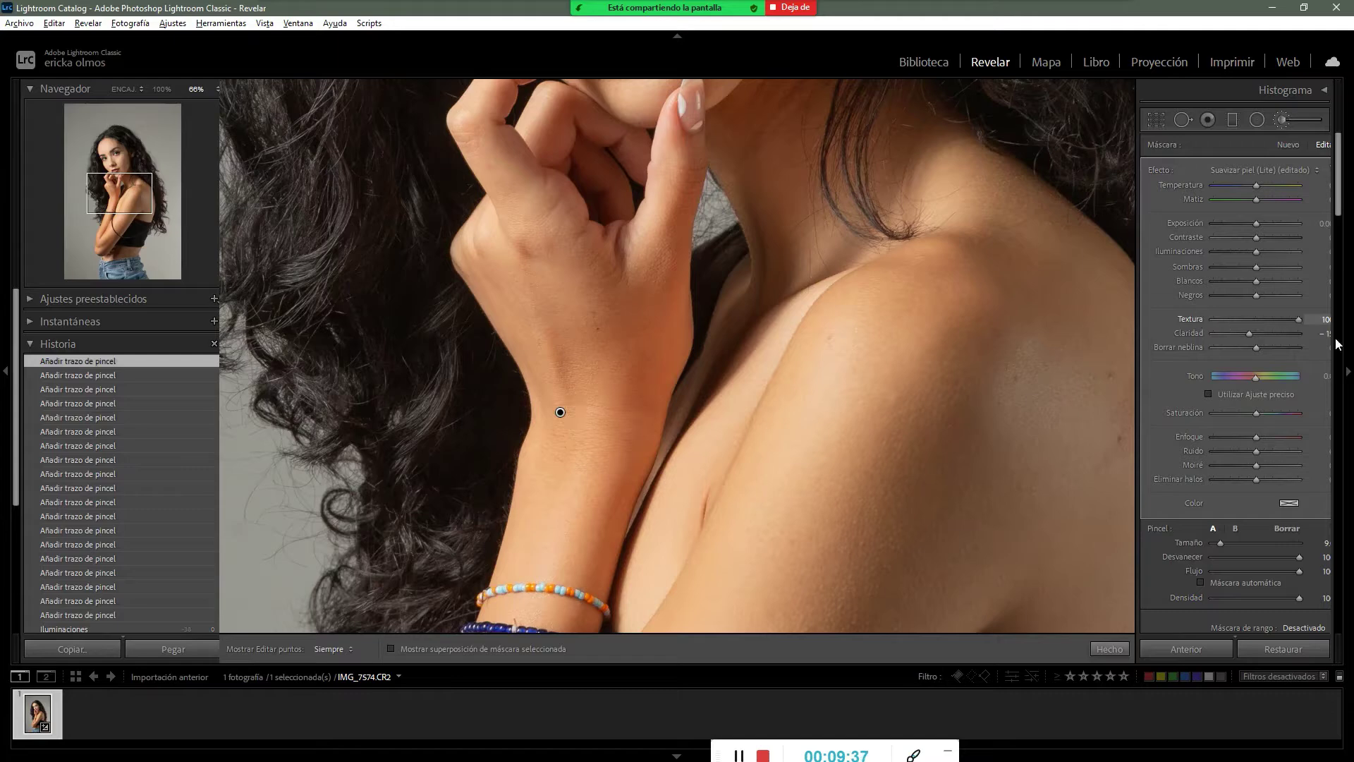
key(ctrl+z)
Paint the skin-smoothing brush over the blemishes on the upper arm, the shoulder blade and the back
drag(957, 414, 825, 325)
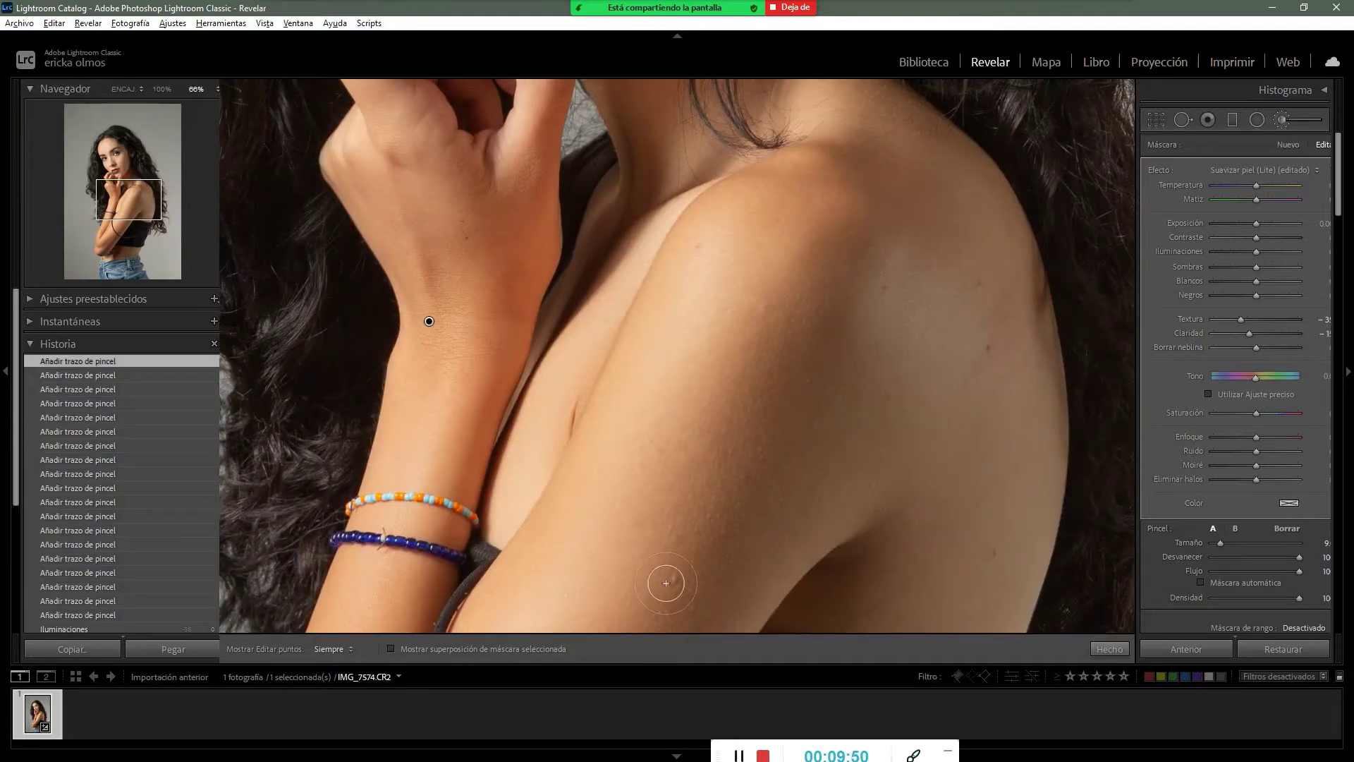
drag(666, 584, 687, 586)
drag(976, 301, 980, 378)
drag(862, 481, 831, 327)
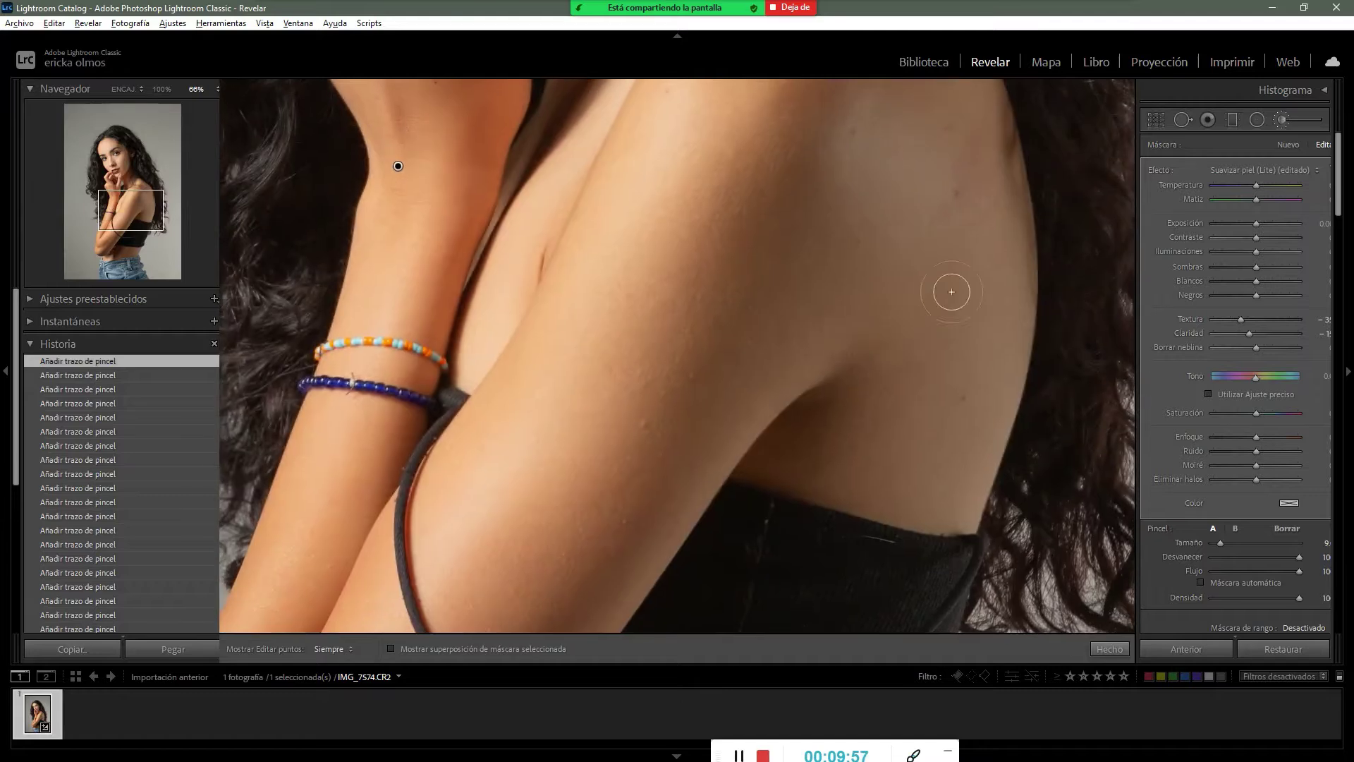
mouse_move(967, 403)
mouse_down()
mouse_move(946, 438)
mouse_move(896, 403)
mouse_move(822, 457)
mouse_move(931, 402)
mouse_up()
click(677, 429)
click(708, 420)
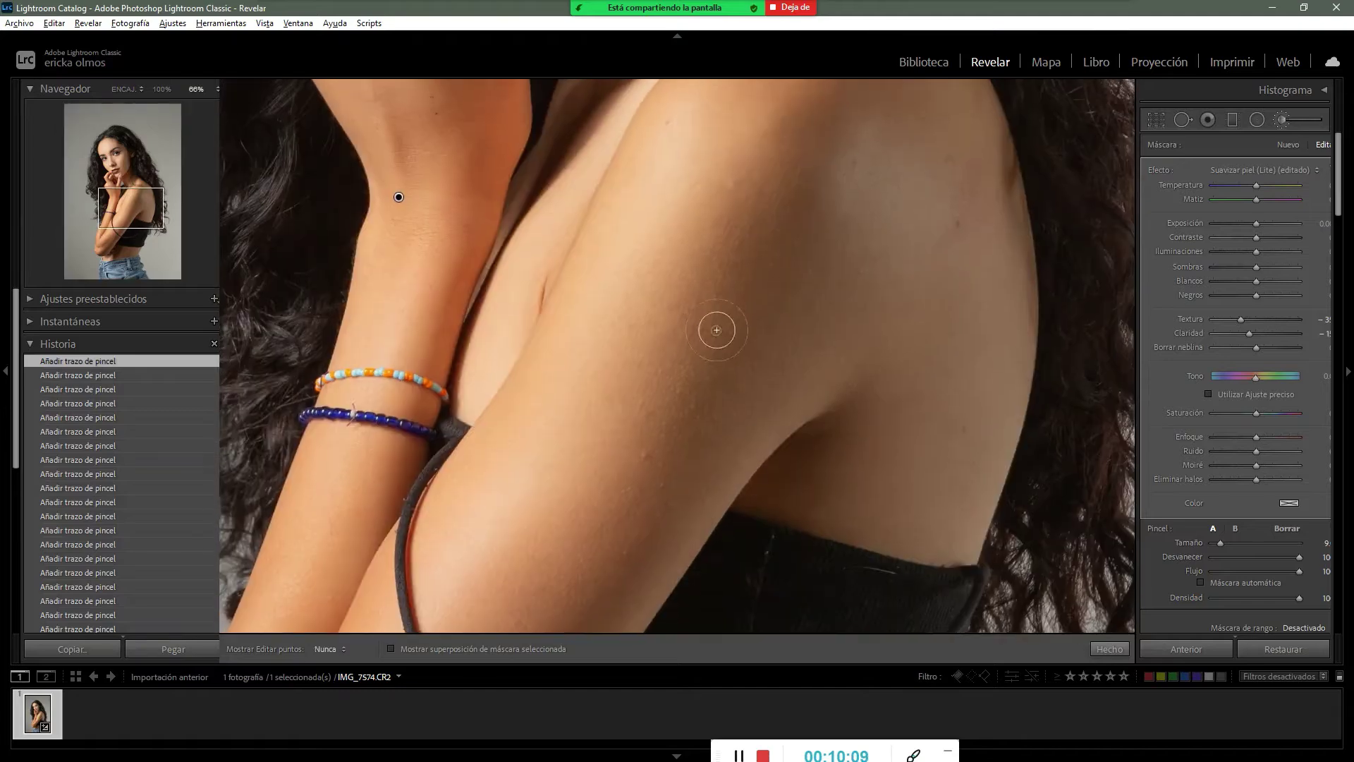
Fit the whole portrait in view and finish the brush adjustment
key(ctrl+minus)
key(ctrl+minus)
key(ctrl+minus)
key(ctrl+minus)
key(ctrl+minus)
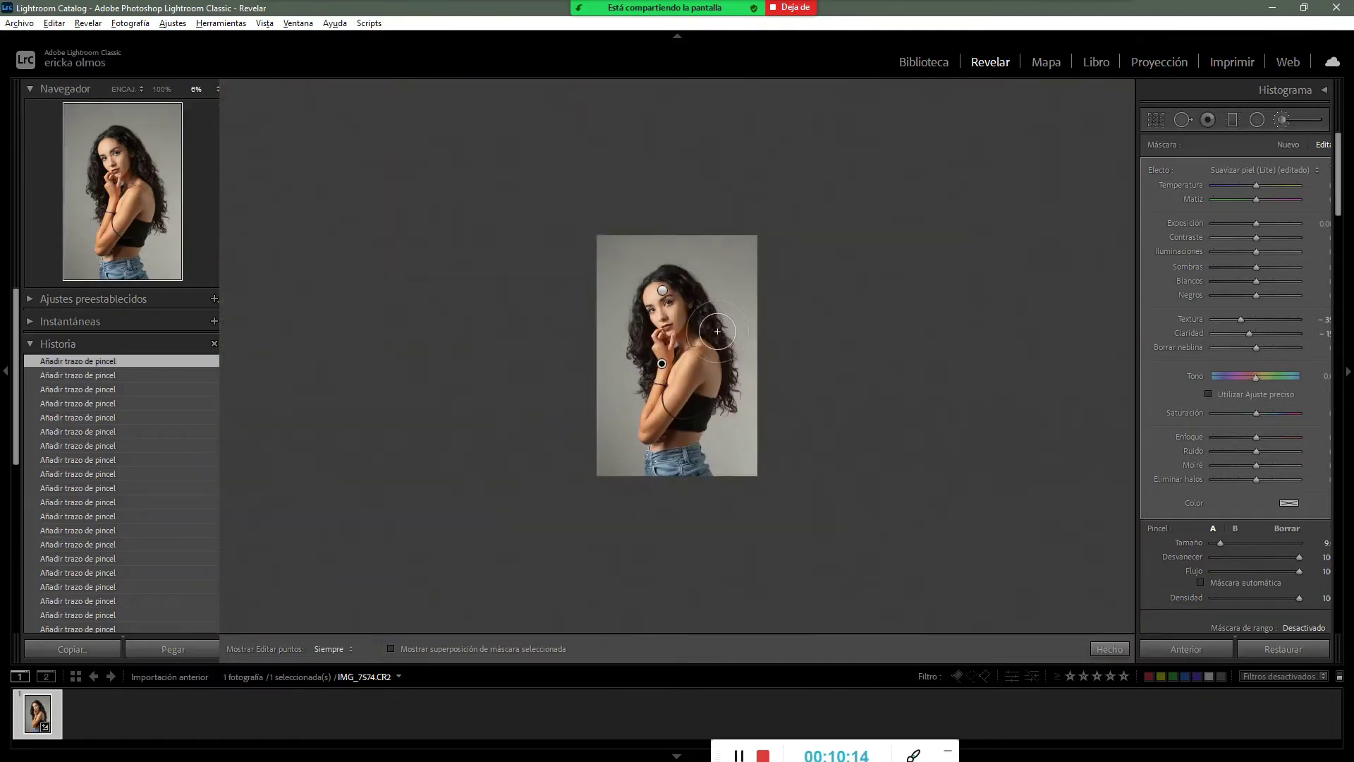
key(z)
click(1109, 648)
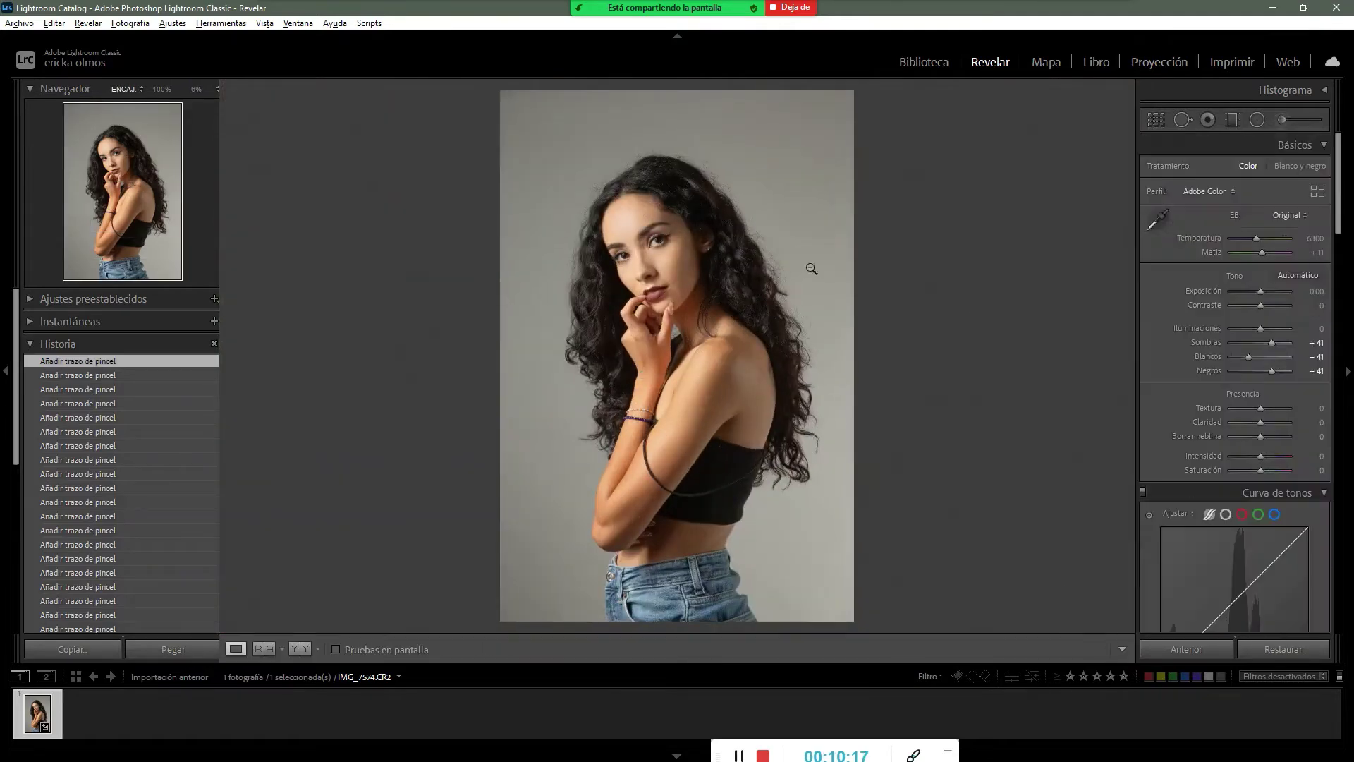
Send the retouched portrait to Photoshop for editing, using its embedded ProPhoto RGB profile
right_click(628, 250)
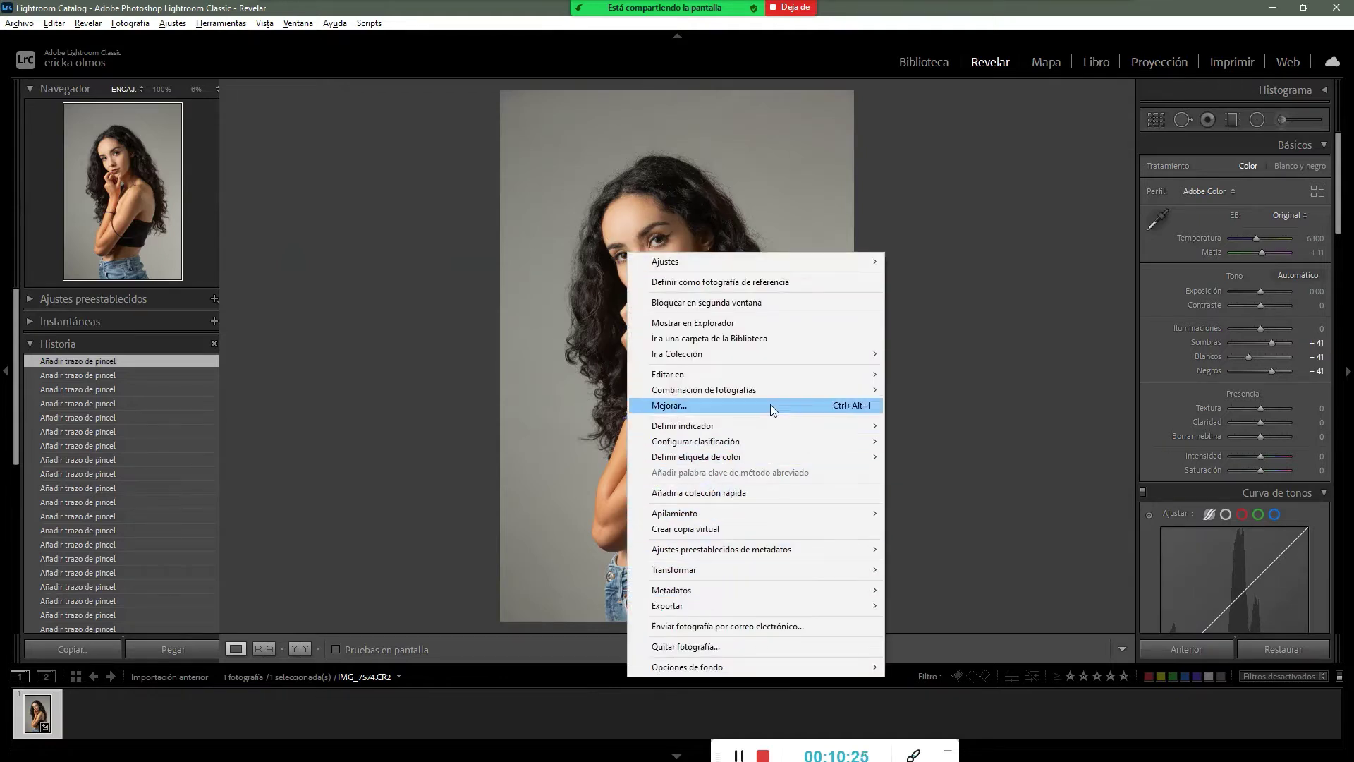
mouse_move(868, 374)
click(946, 376)
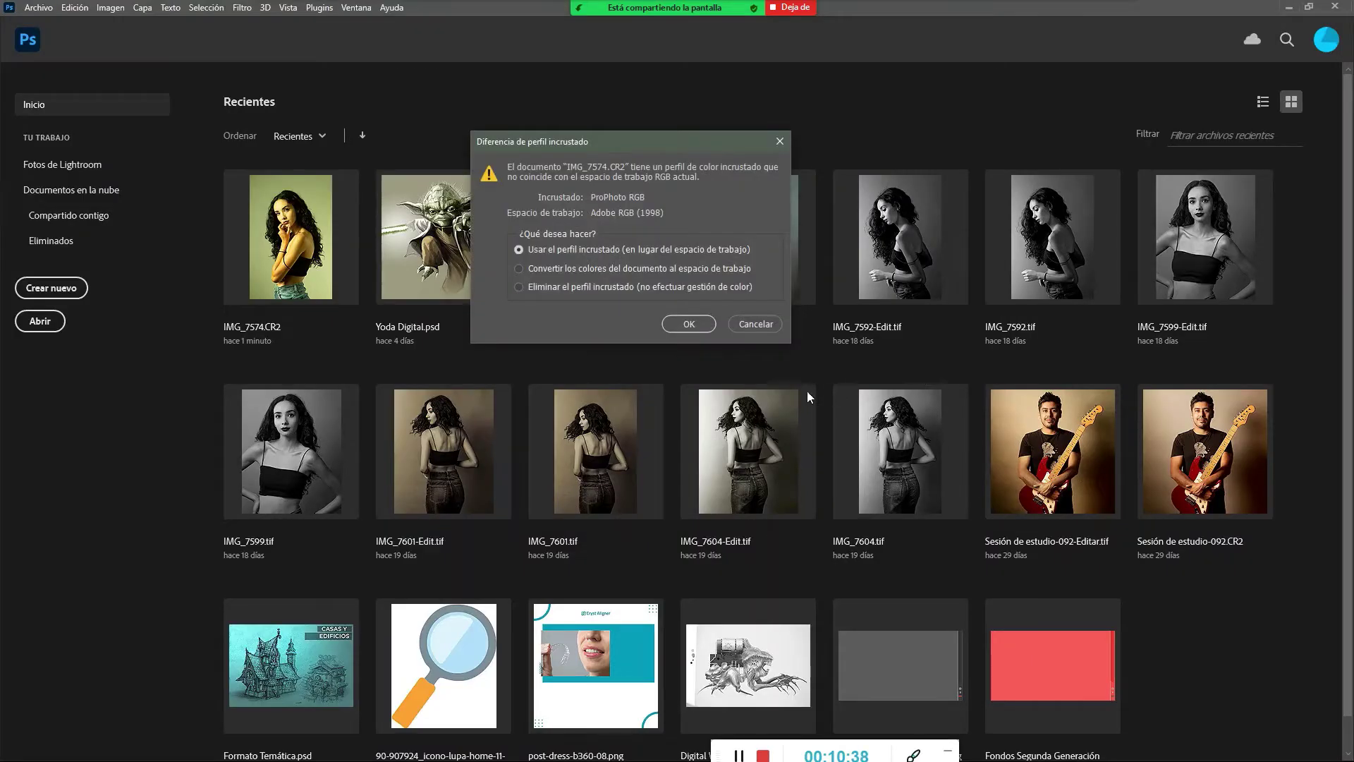
click(689, 324)
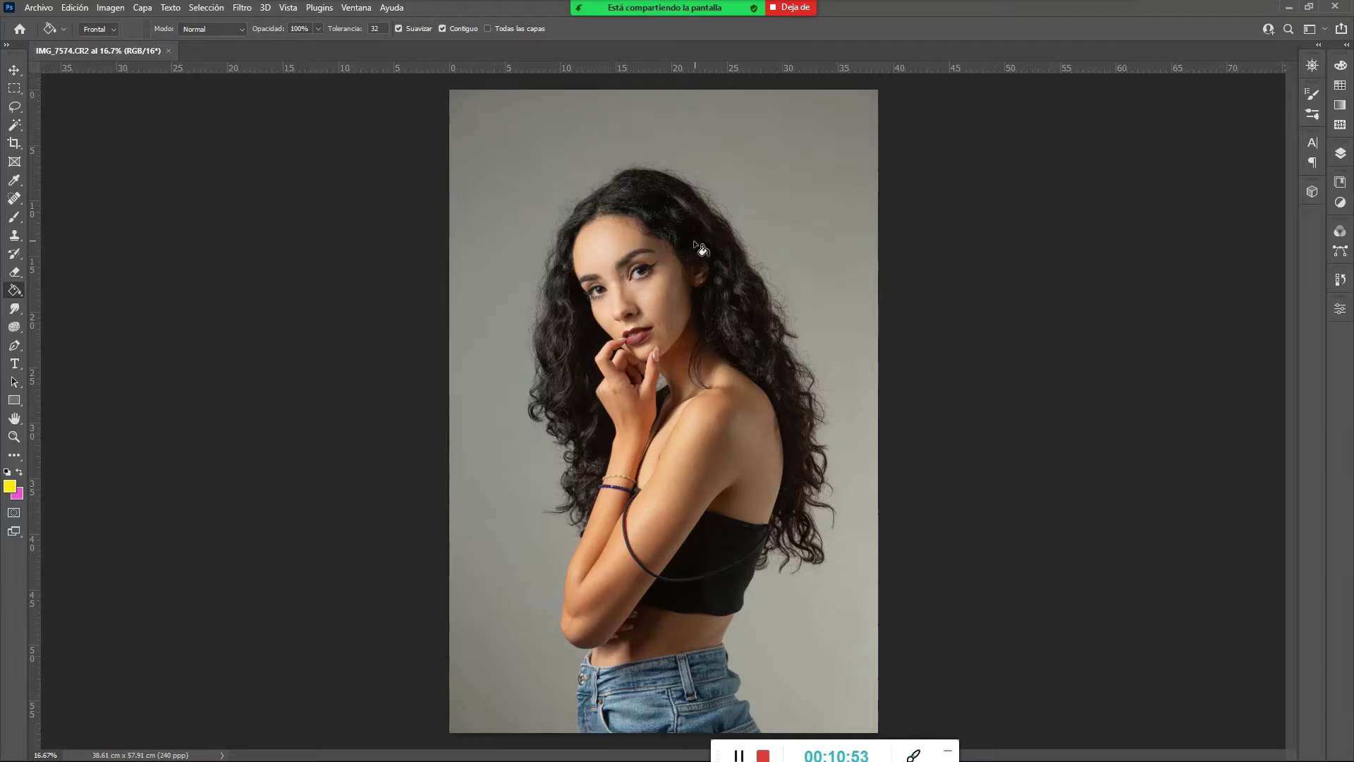
click(75, 8)
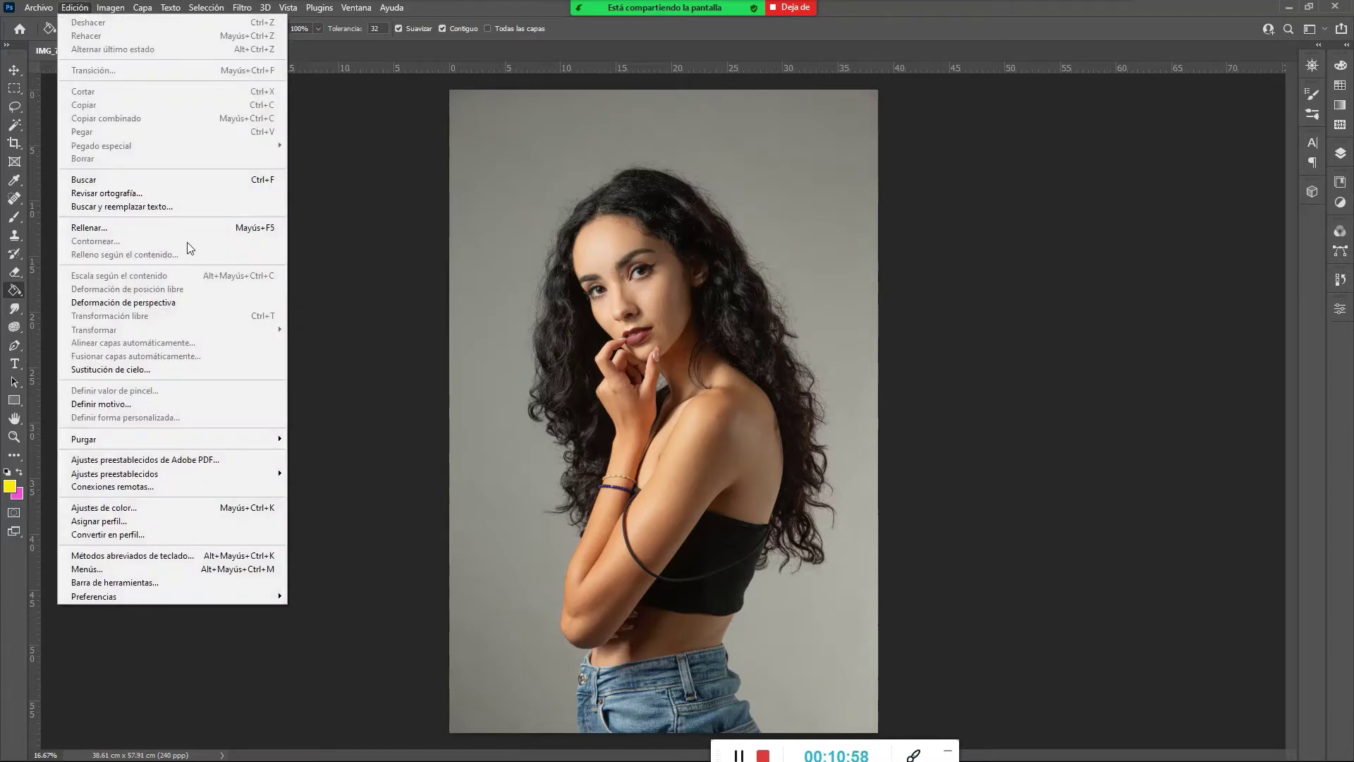
click(349, 264)
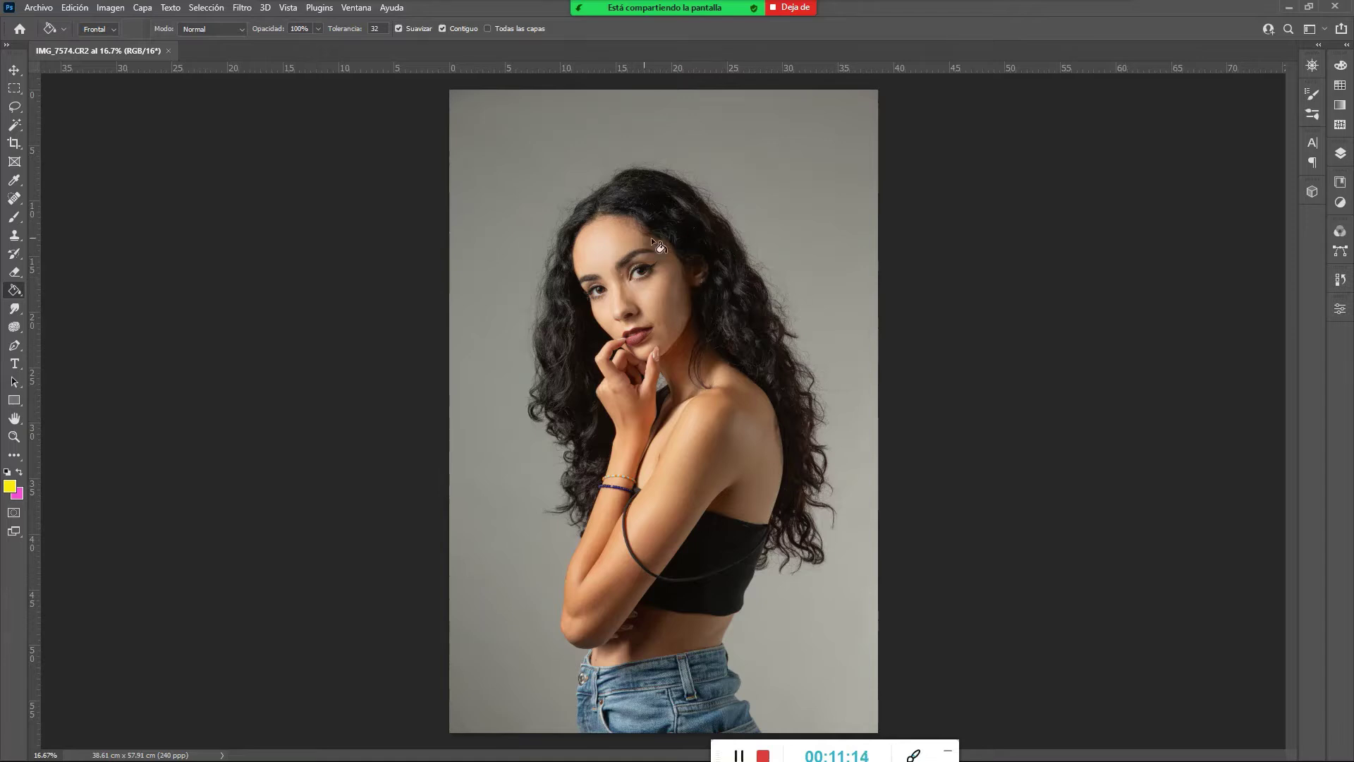
Duplicate the background layer twice and rename the lower copy "Editable"
click(1341, 153)
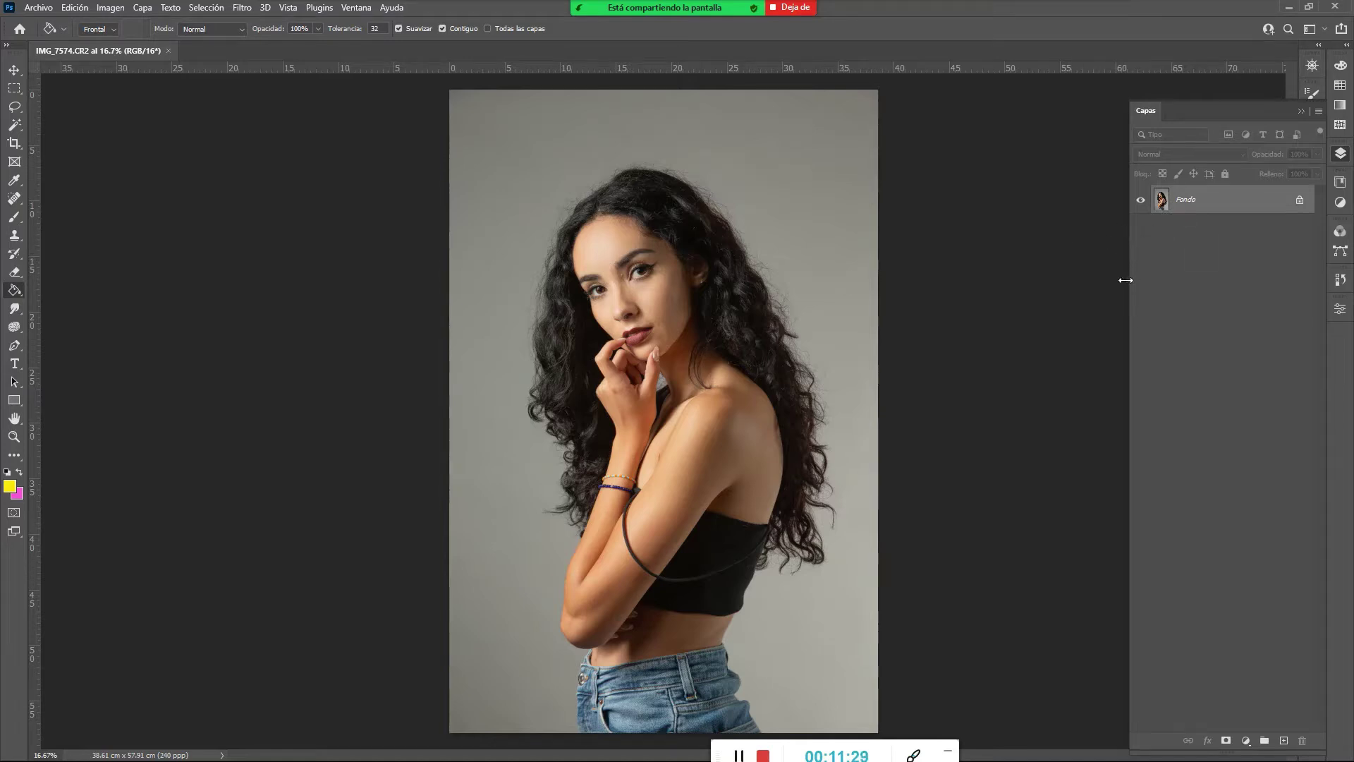
key(ctrl+j)
key(ctrl+j)
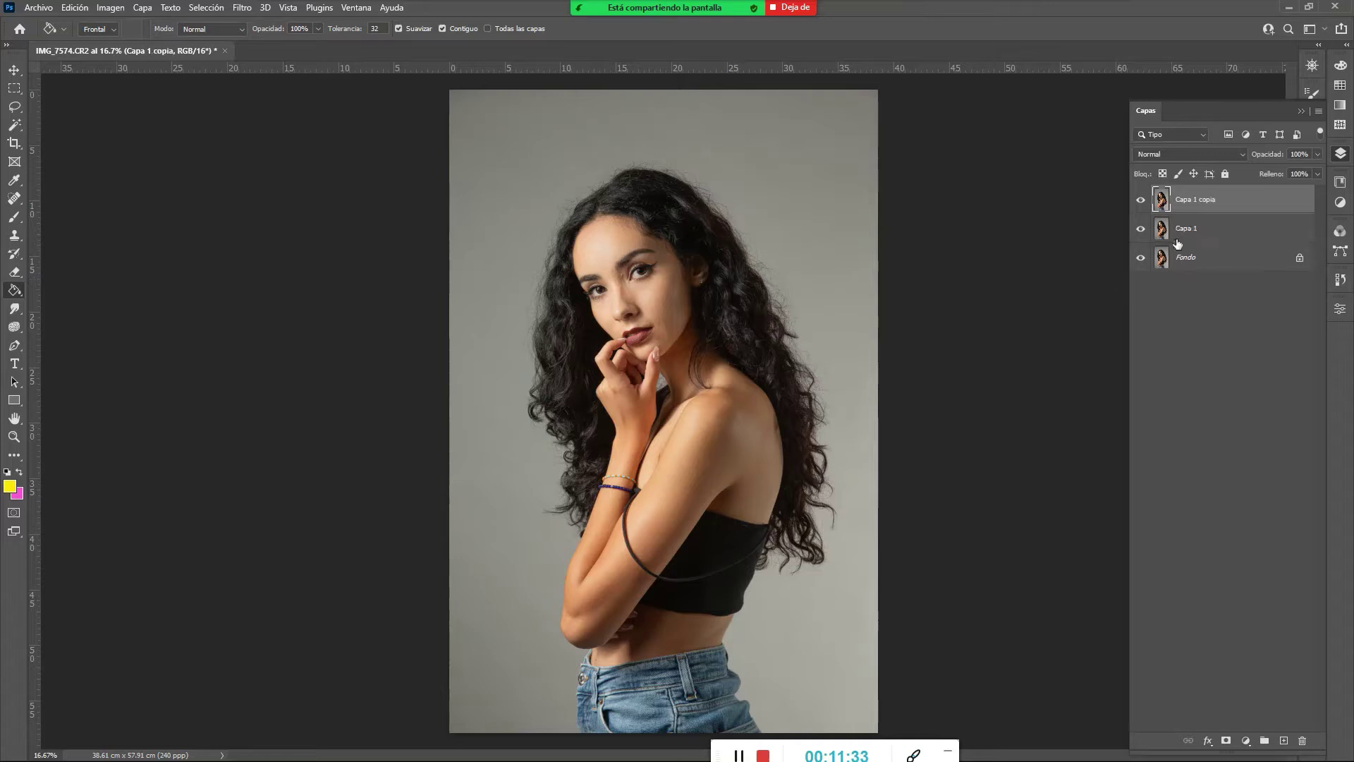
double_click(1183, 230)
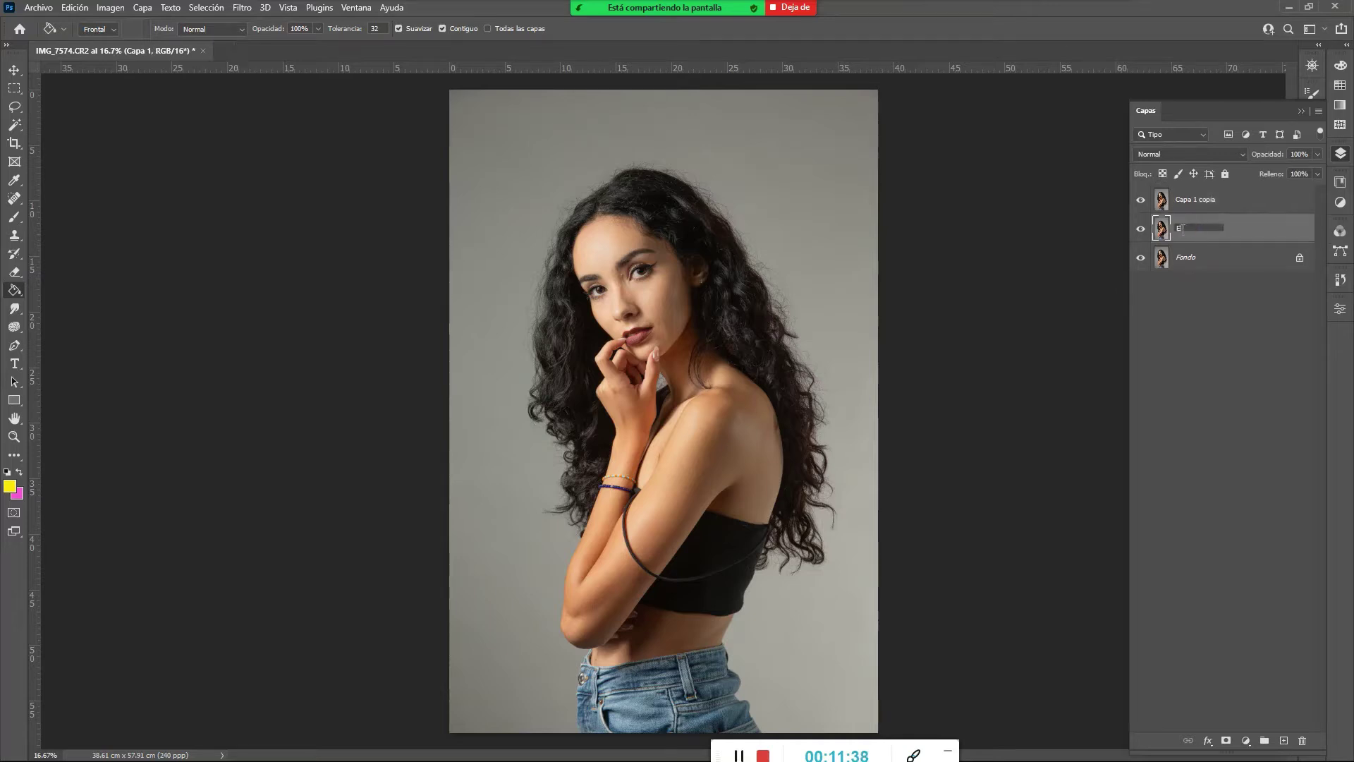
text(Editable)
key(Return)
Rename the upper copy "Resguardo", place it beneath the Editable layer, and make Editable the active layer
double_click(1185, 201)
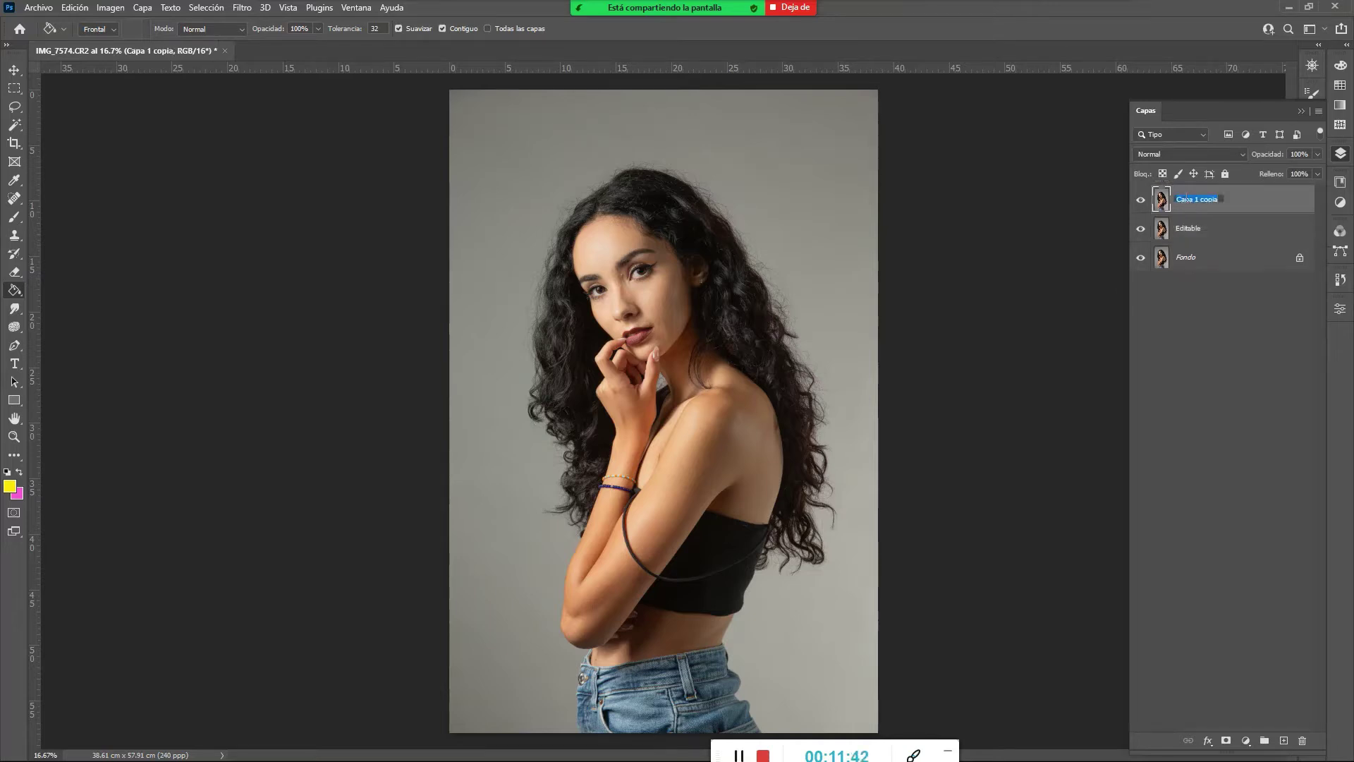
key(Return)
drag(1186, 199, 1193, 245)
click(1199, 202)
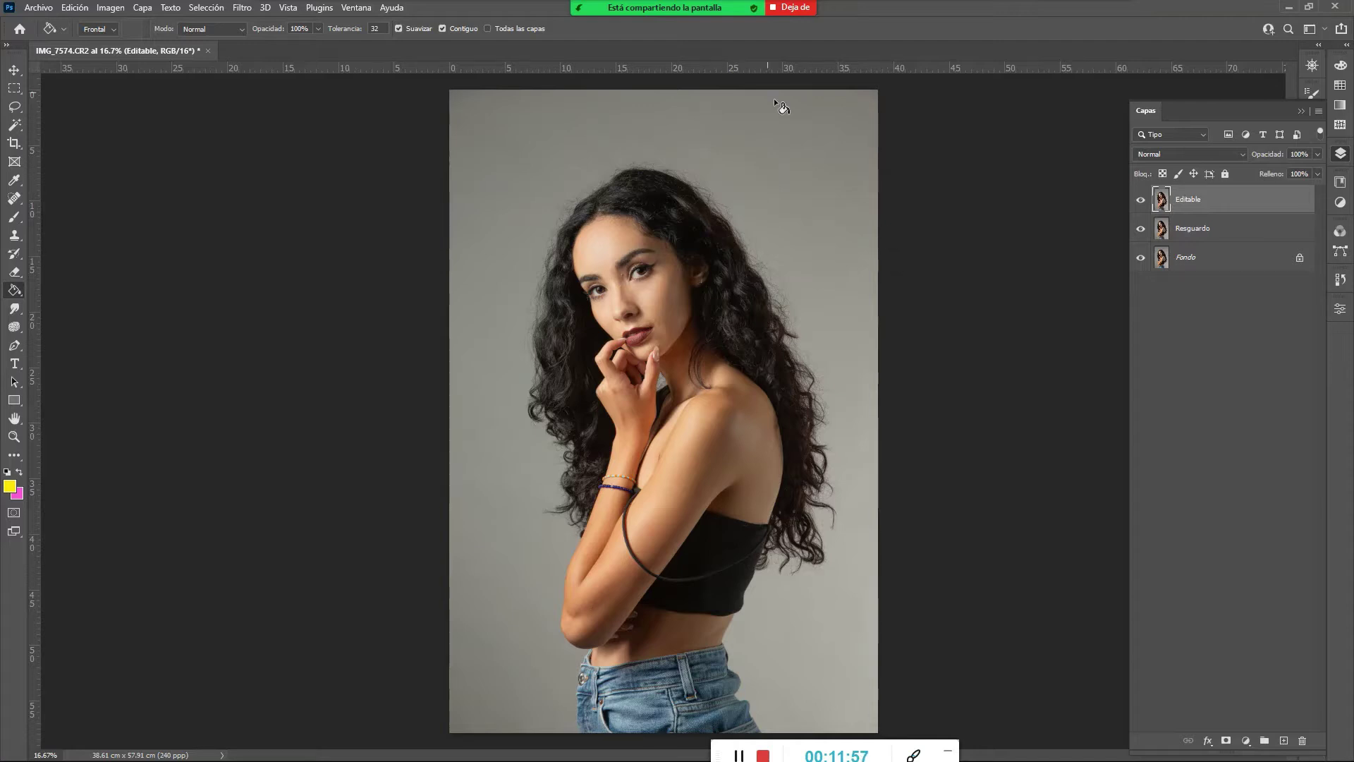
Switch the video meeting's screen share to the Photoshop window with IMG_7574.CR2
click(699, 20)
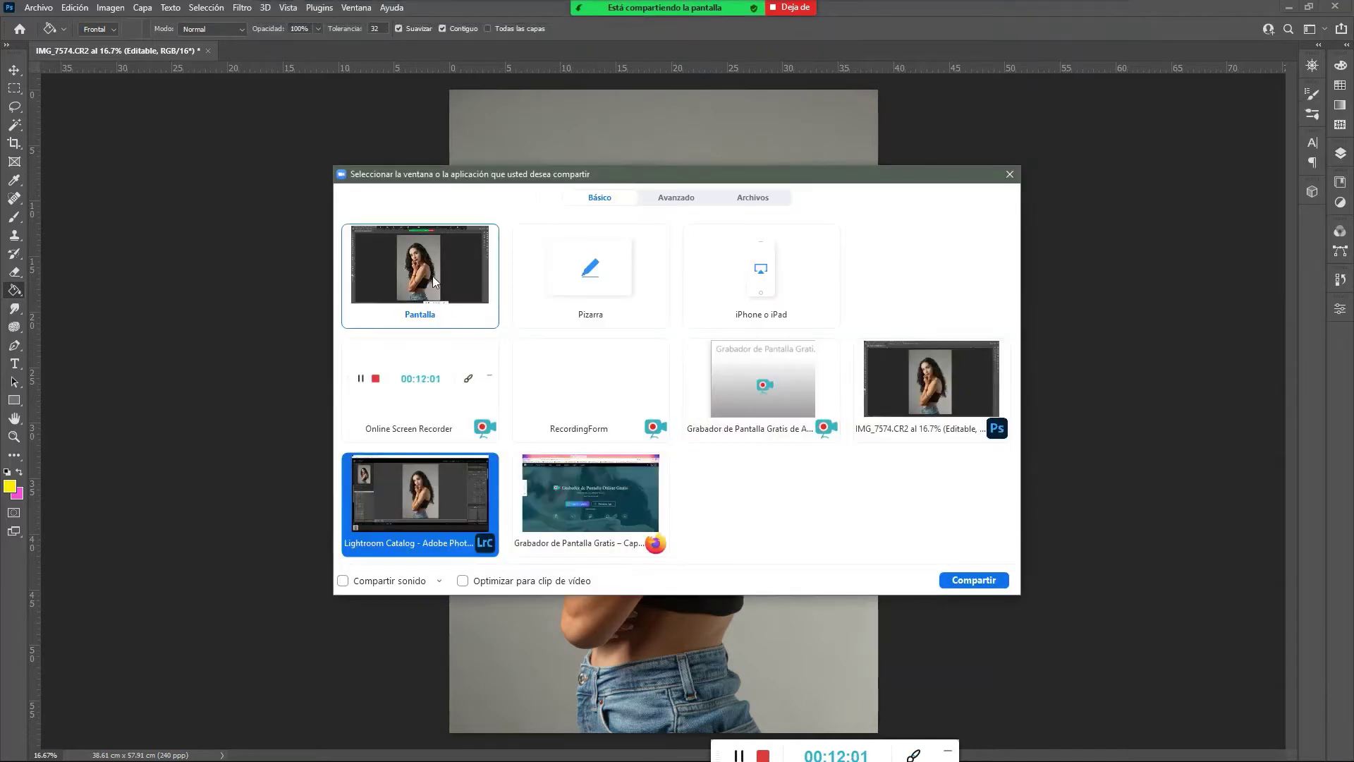
click(930, 385)
click(973, 580)
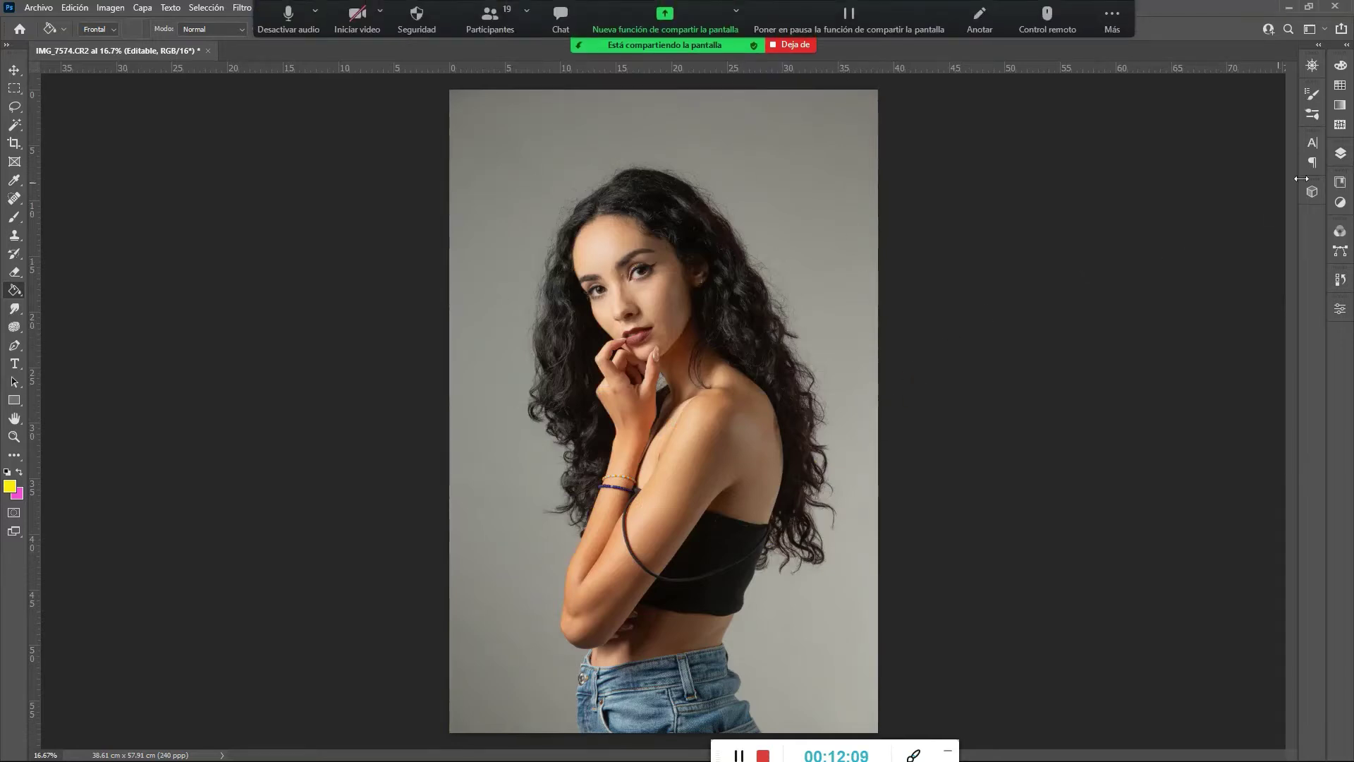
Show the layer stack, point out the Resguardo layer, and select the Editable layer
click(1340, 153)
click(1198, 230)
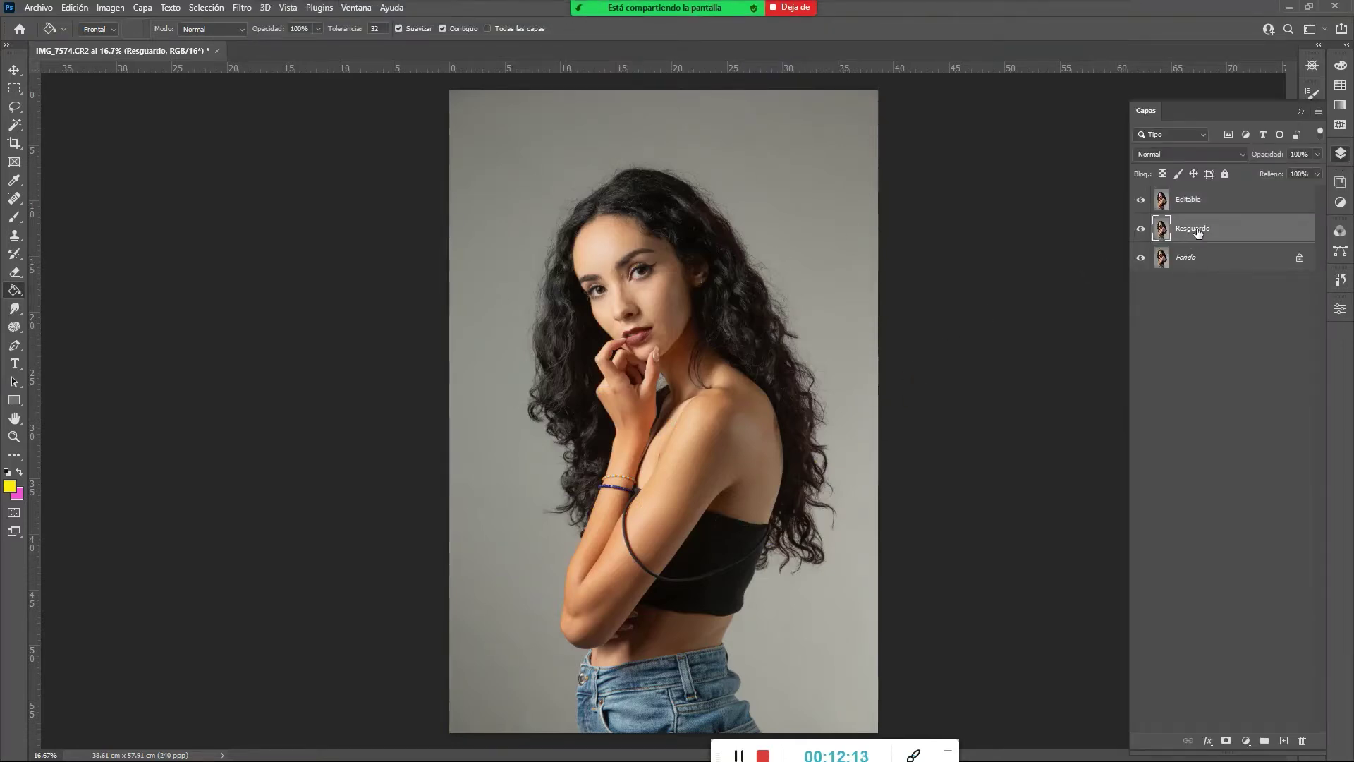
click(1203, 204)
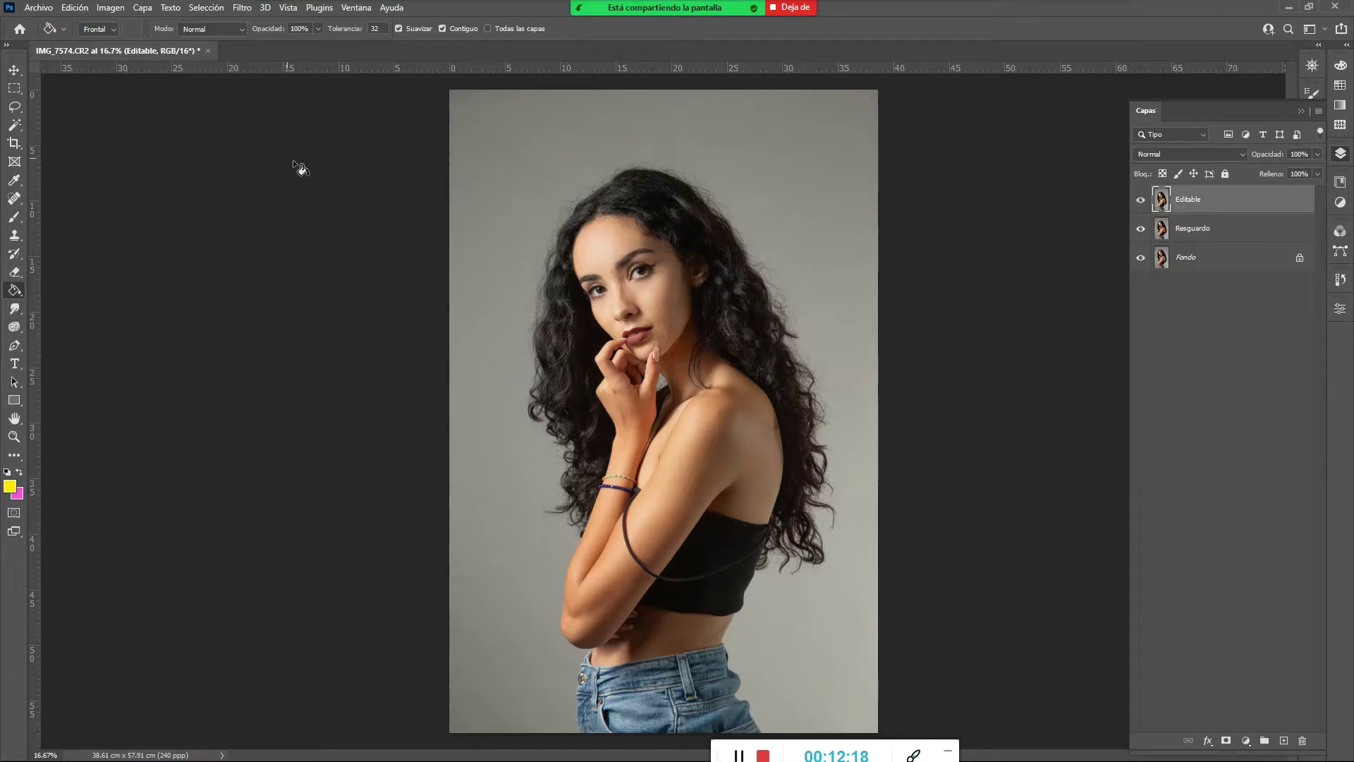
Try moving the portrait layer sideways with the Move tool, undo it, and make the Editable layer active again
click(14, 71)
drag(703, 341, 798, 350)
key(ctrl+z)
key(ctrl+z)
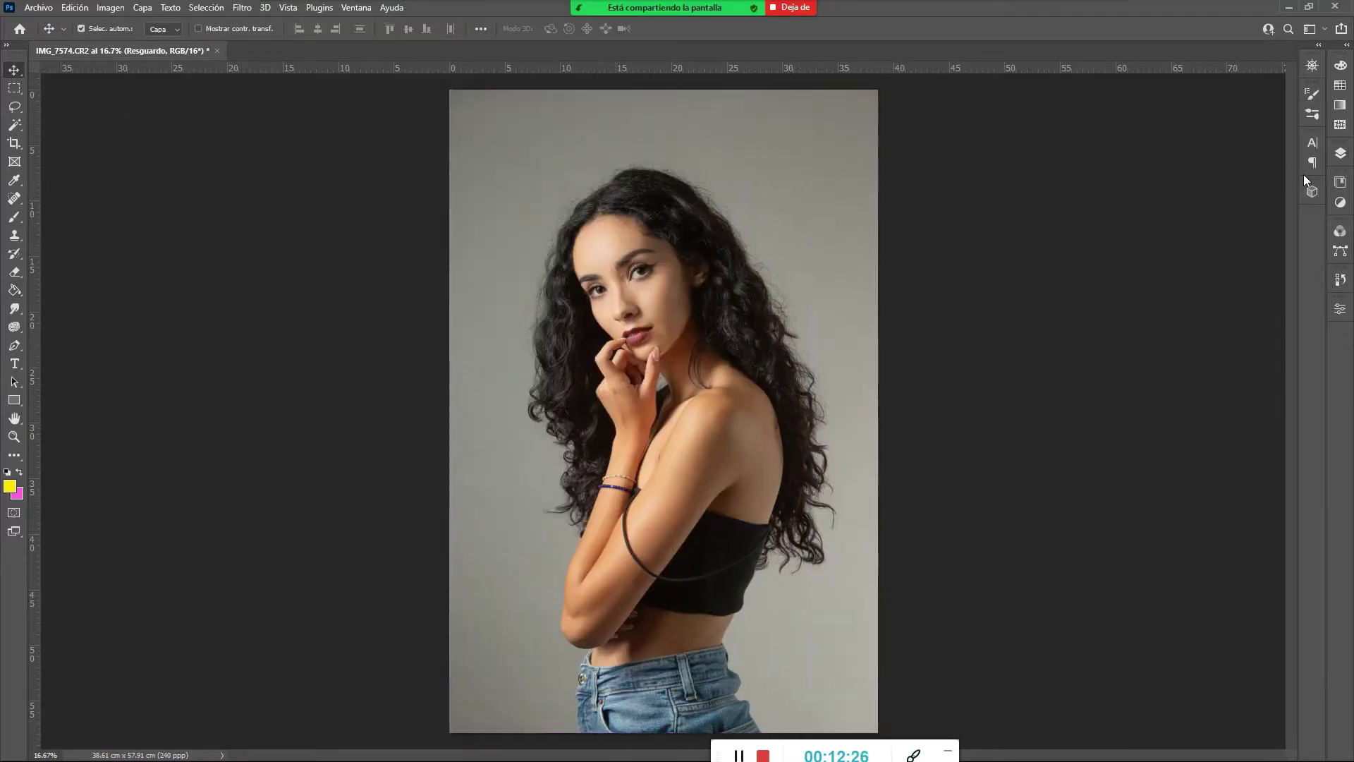
click(1340, 153)
click(1167, 207)
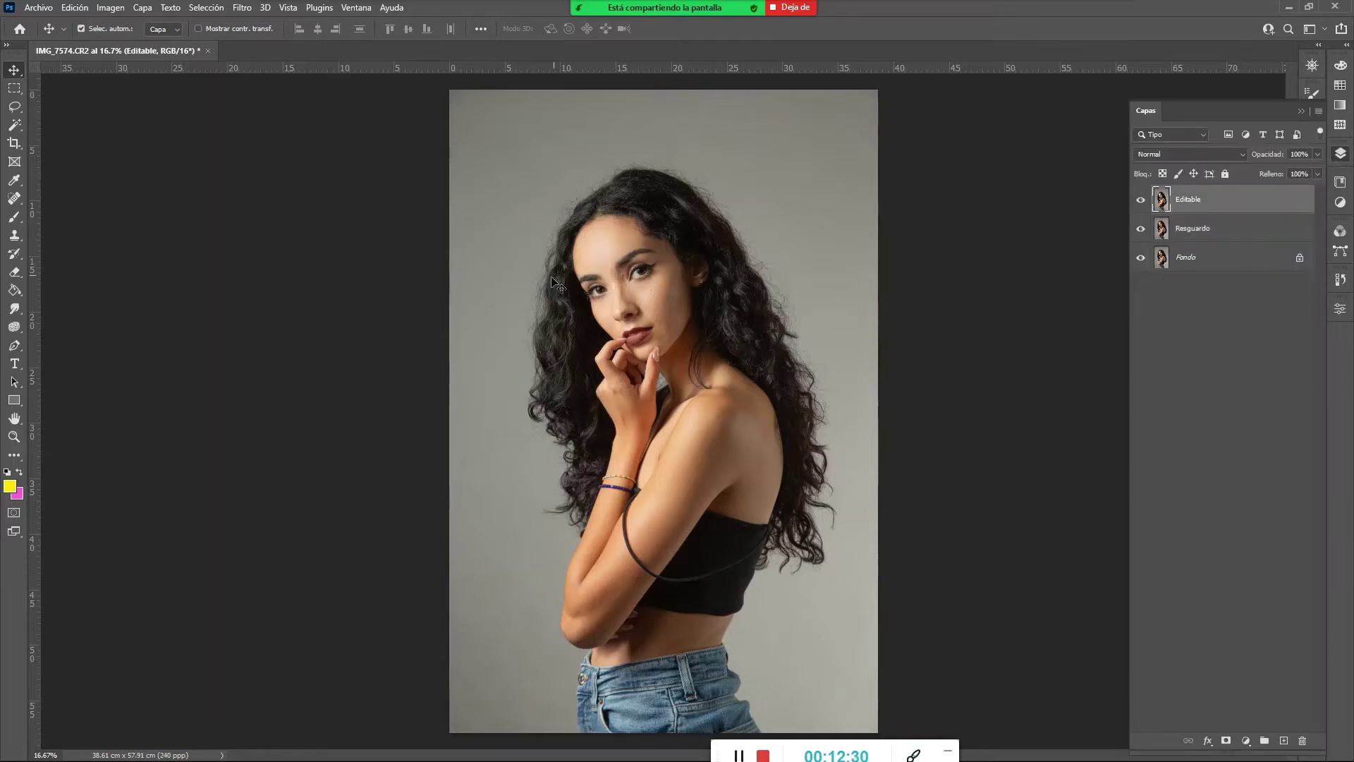
Remove the blemishes beside the inner eye corner and on the upper nose bridge with the Spot Healing Brush
key(z)
drag(605, 225, 672, 294)
click(714, 83)
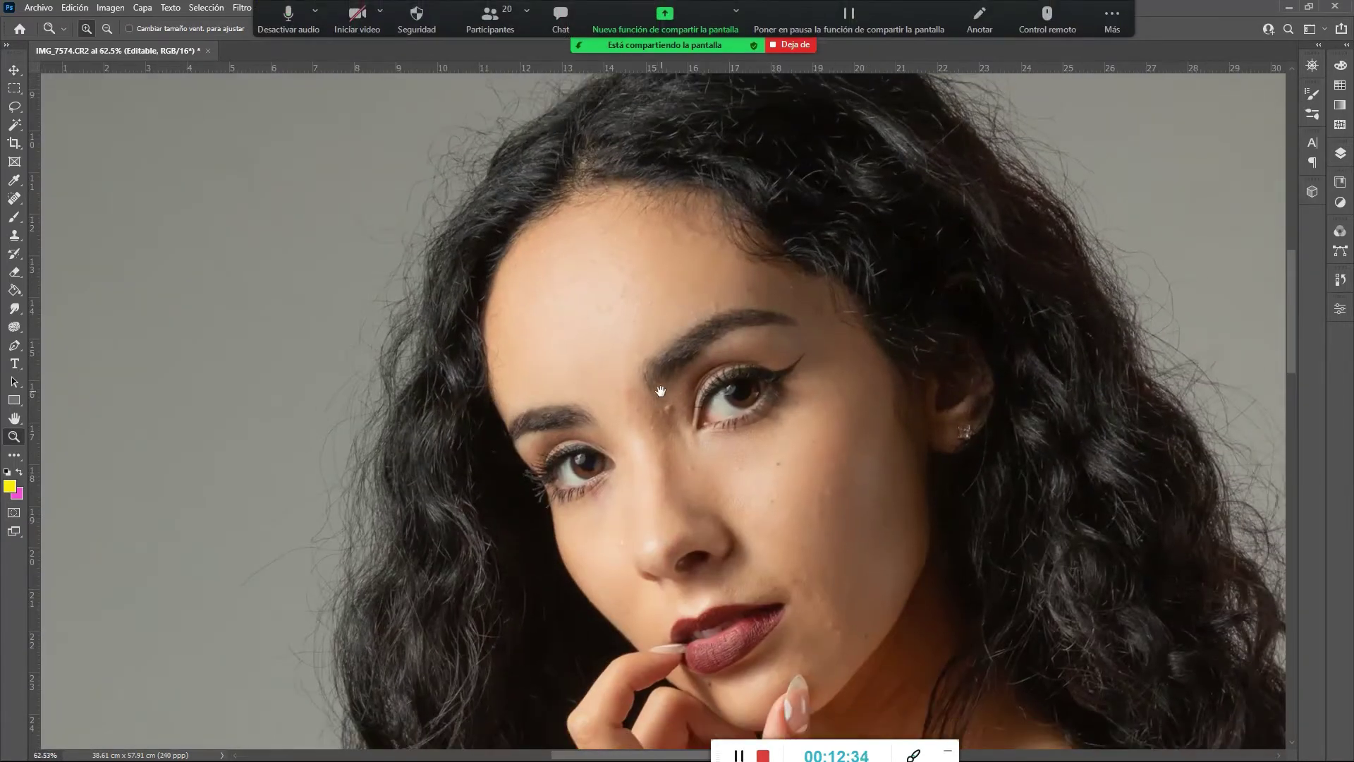
drag(660, 391, 616, 280)
drag(583, 219, 590, 292)
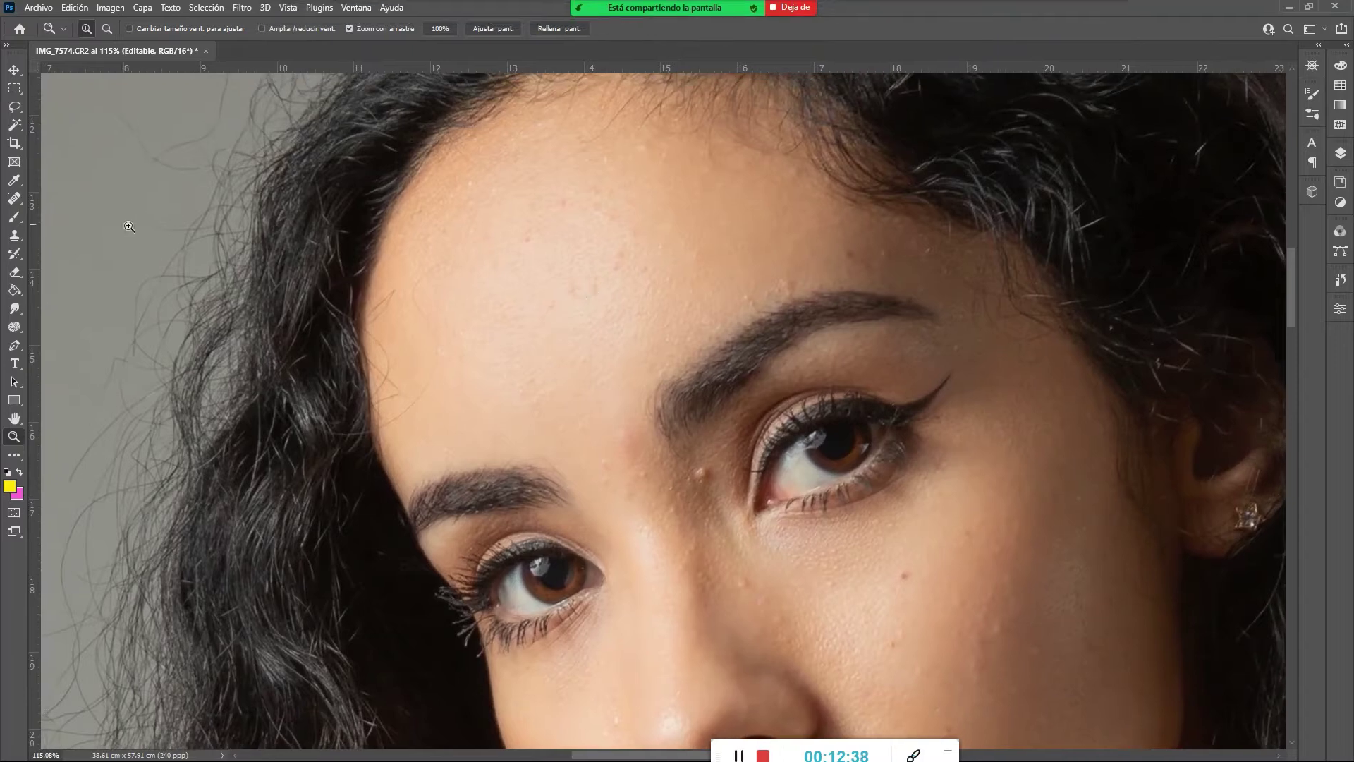
click(13, 200)
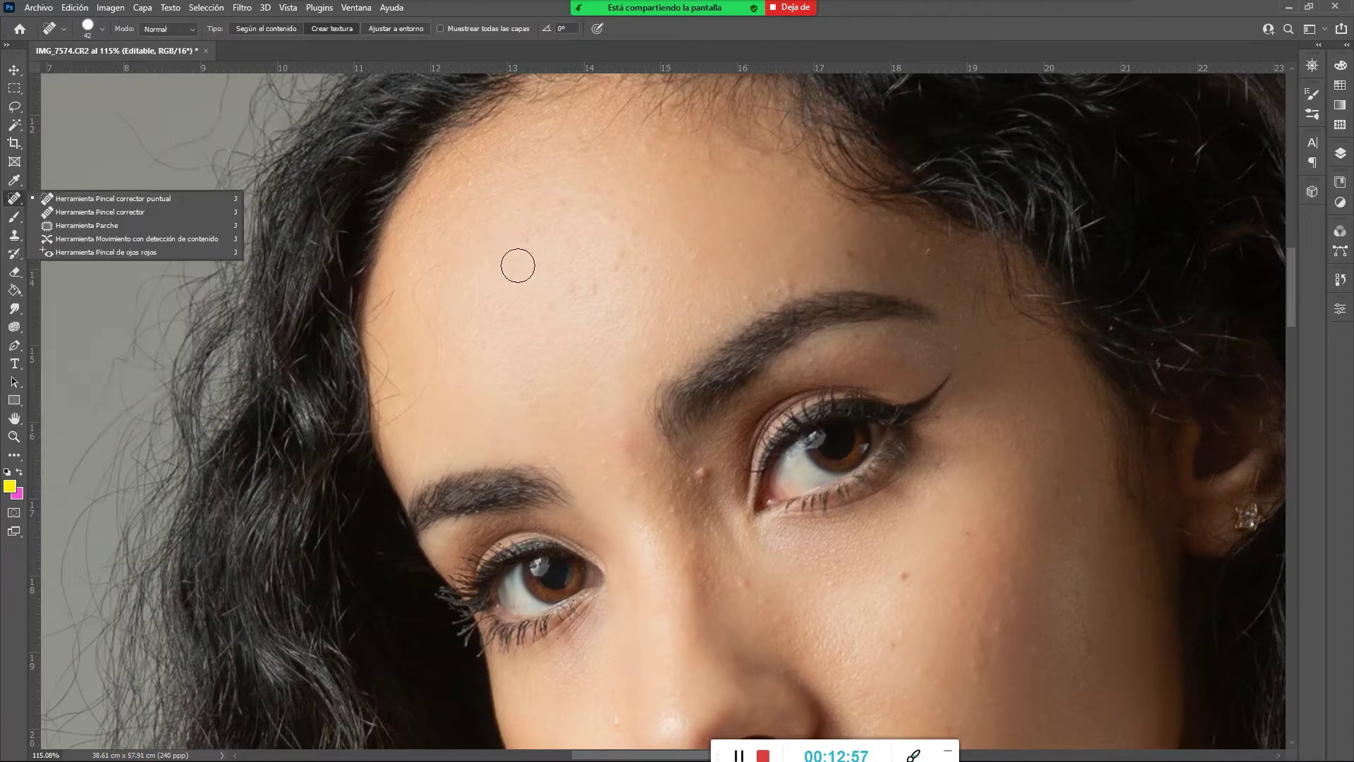
click(702, 472)
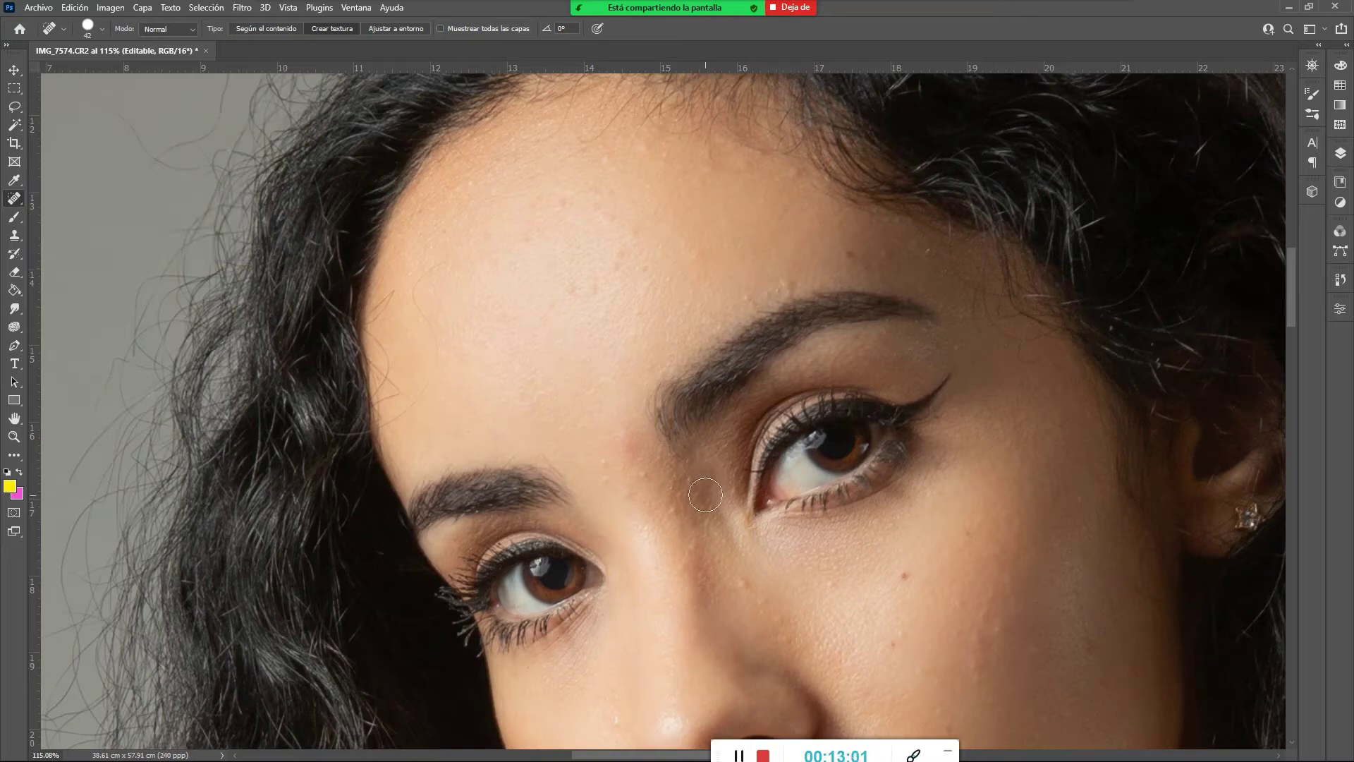
click(639, 476)
click(613, 483)
Heal the small spots across the forehead and above the arched eyebrow
drag(620, 264, 629, 271)
click(591, 289)
click(525, 233)
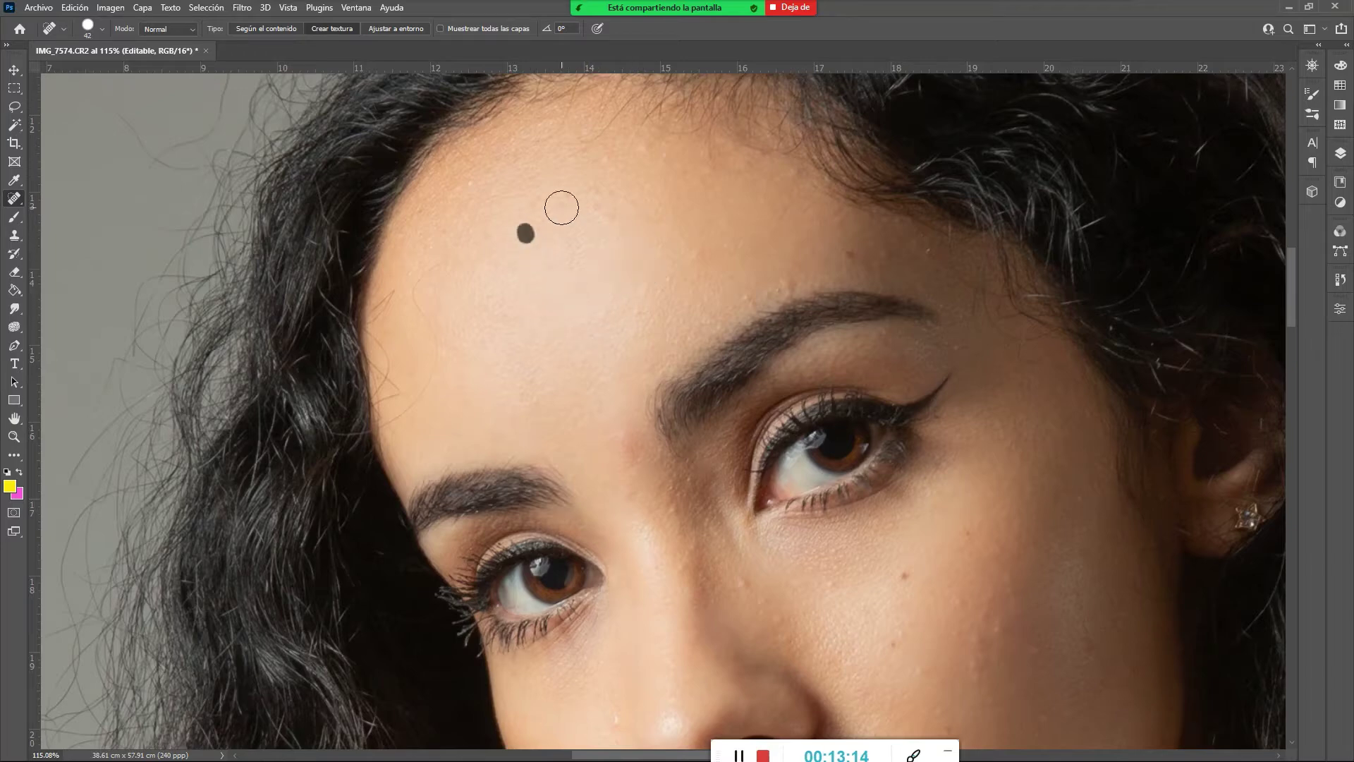
click(598, 206)
click(781, 283)
click(852, 252)
Heal the remaining bumps between the eyebrows and along the bridge of the nose
click(629, 450)
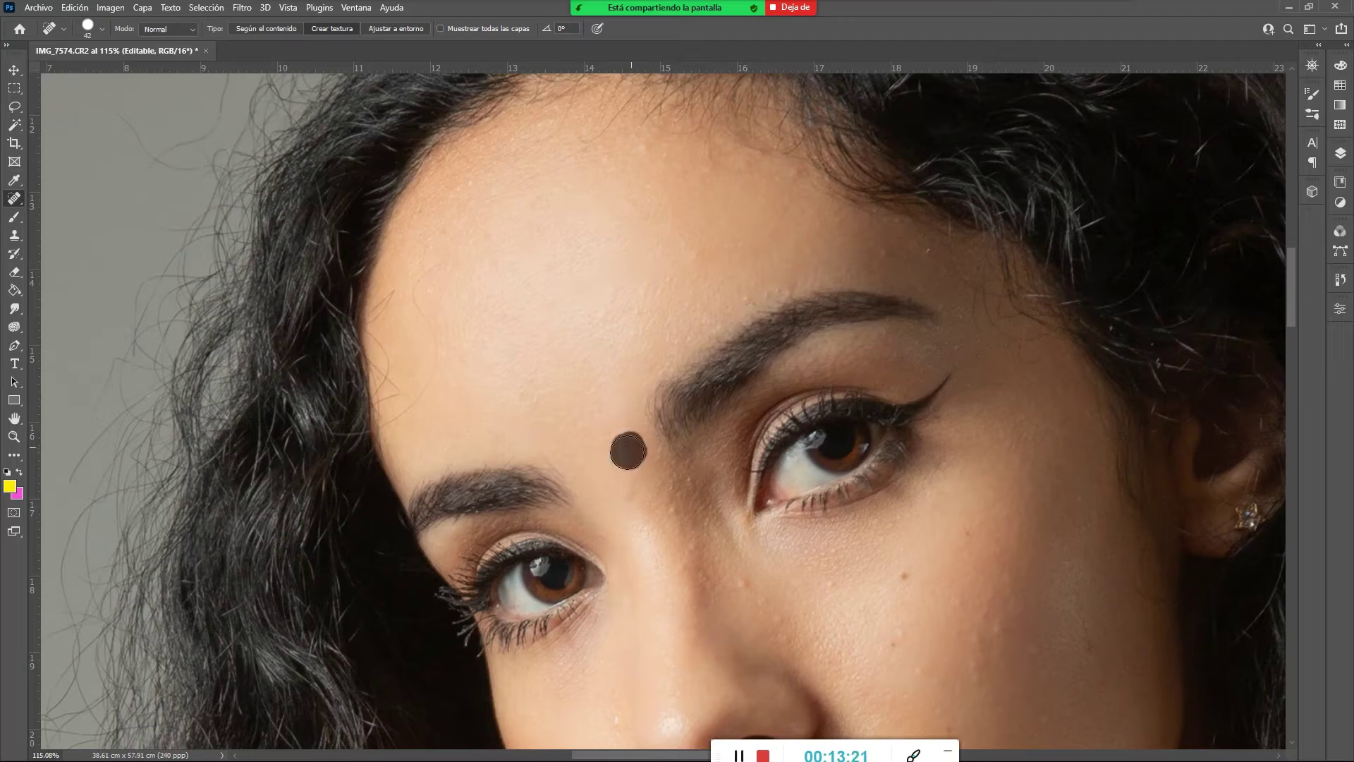
click(634, 498)
click(611, 488)
drag(696, 543, 639, 434)
click(618, 405)
click(652, 504)
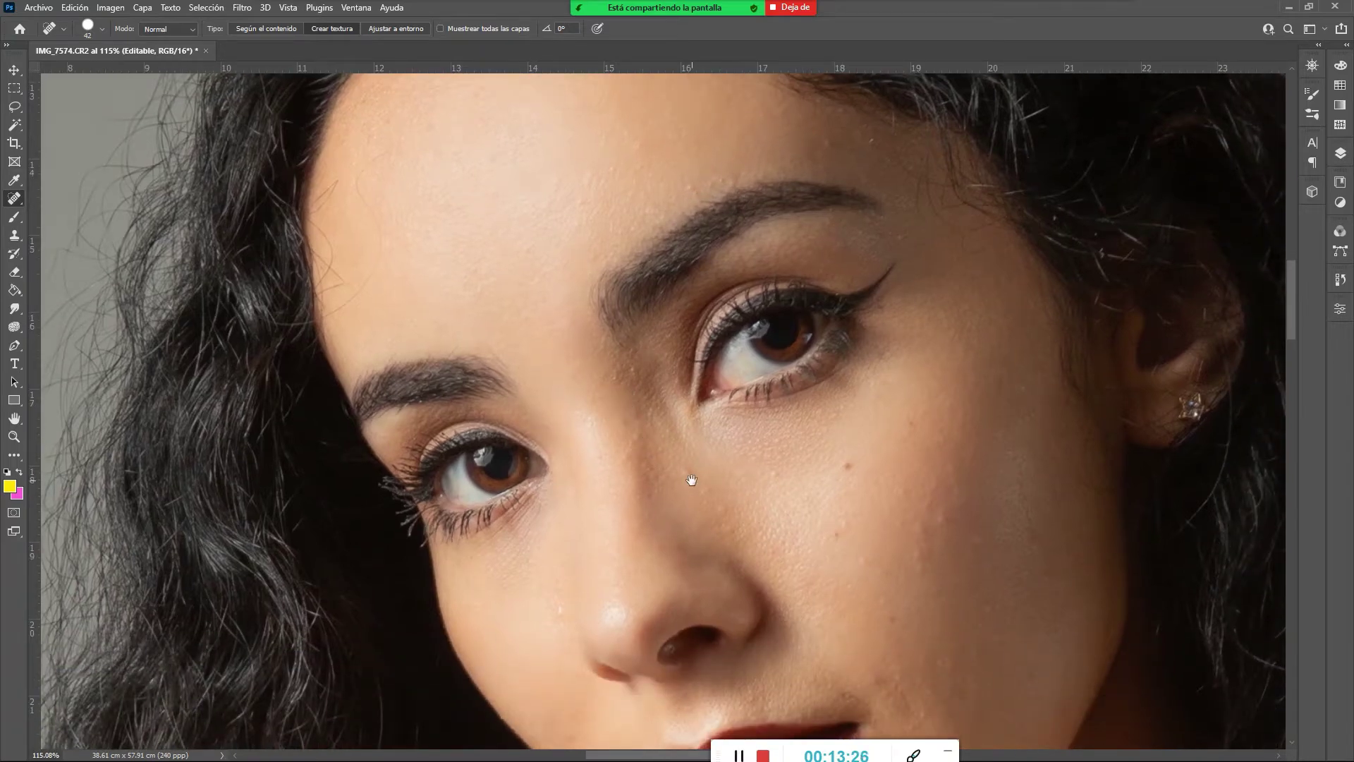
Heal the skin marks down the side of the nose and beside the inner eye corner
drag(689, 477, 655, 431)
click(657, 428)
click(679, 456)
click(691, 476)
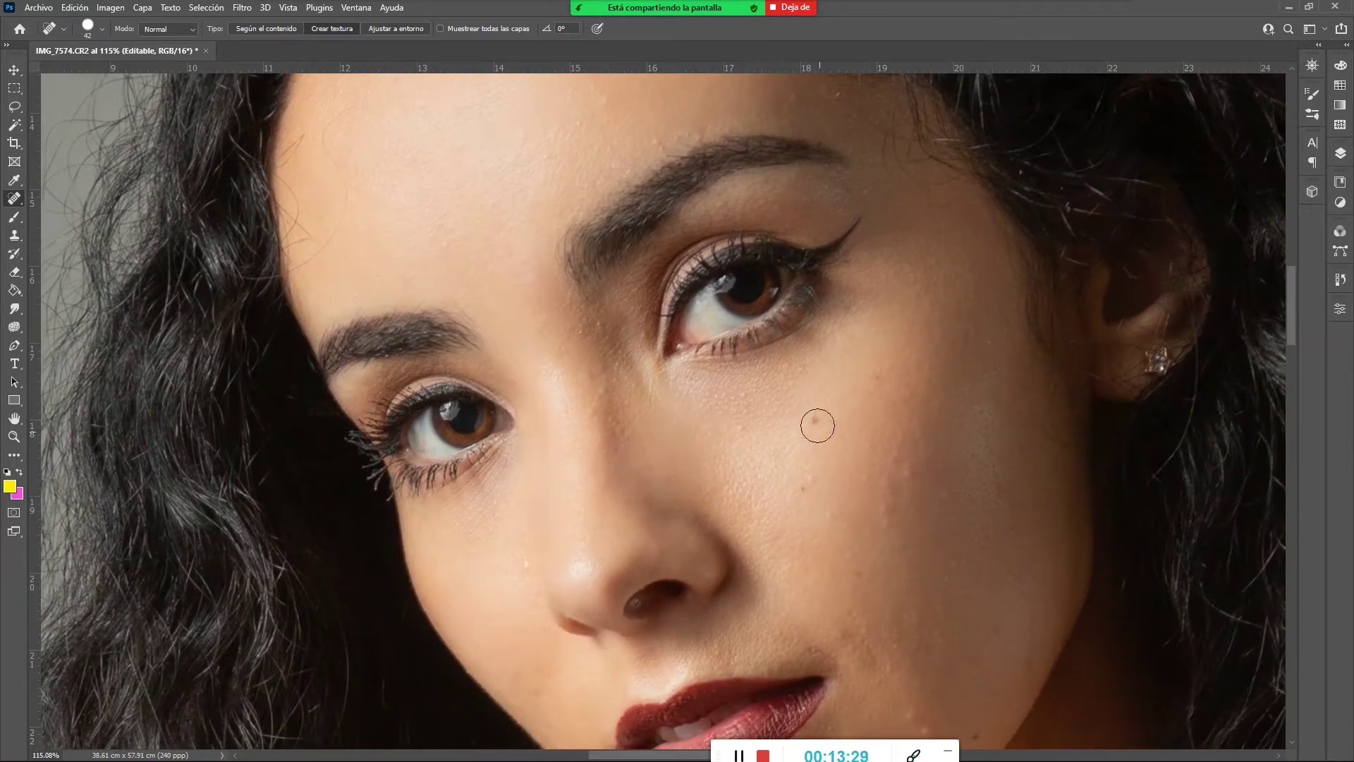
drag(815, 449, 802, 388)
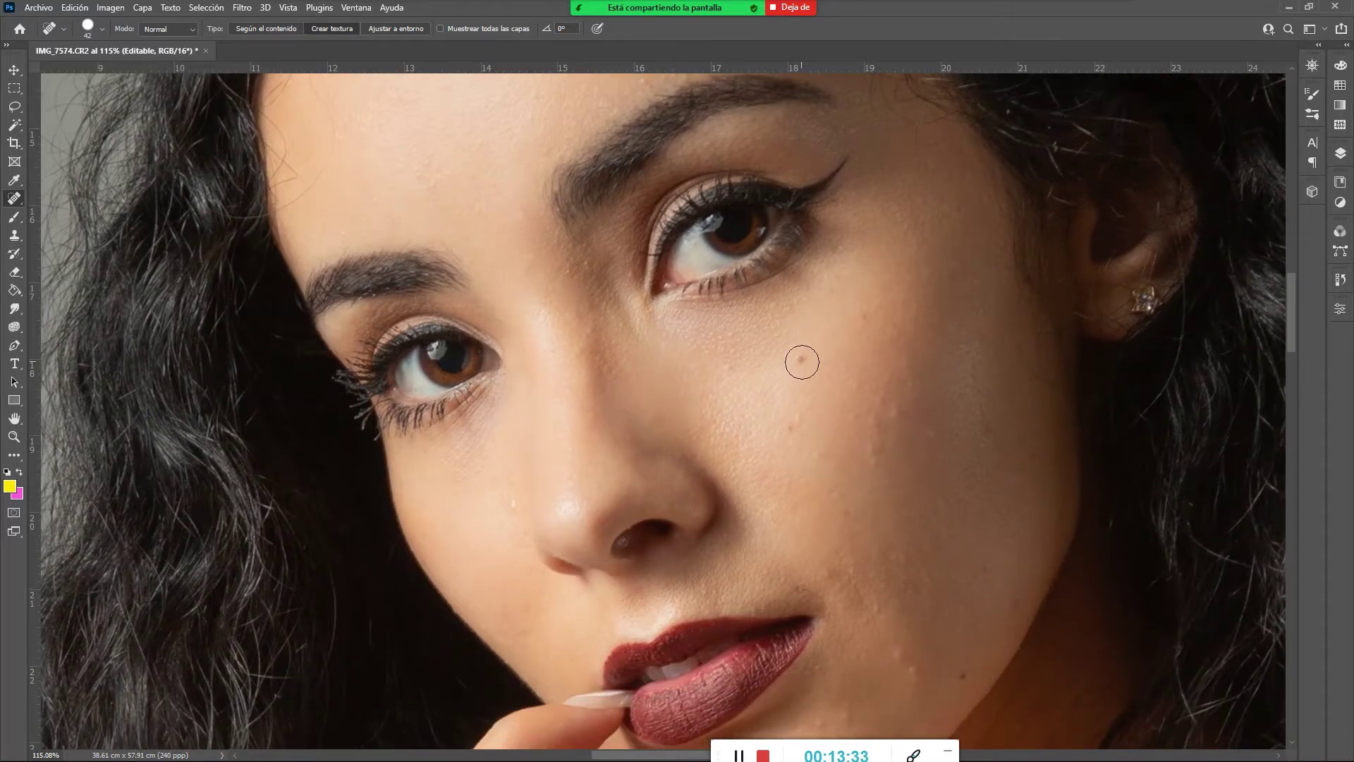
click(590, 333)
Heal the small spots on the narrow cheek beside the nostril
drag(567, 437, 604, 372)
click(545, 442)
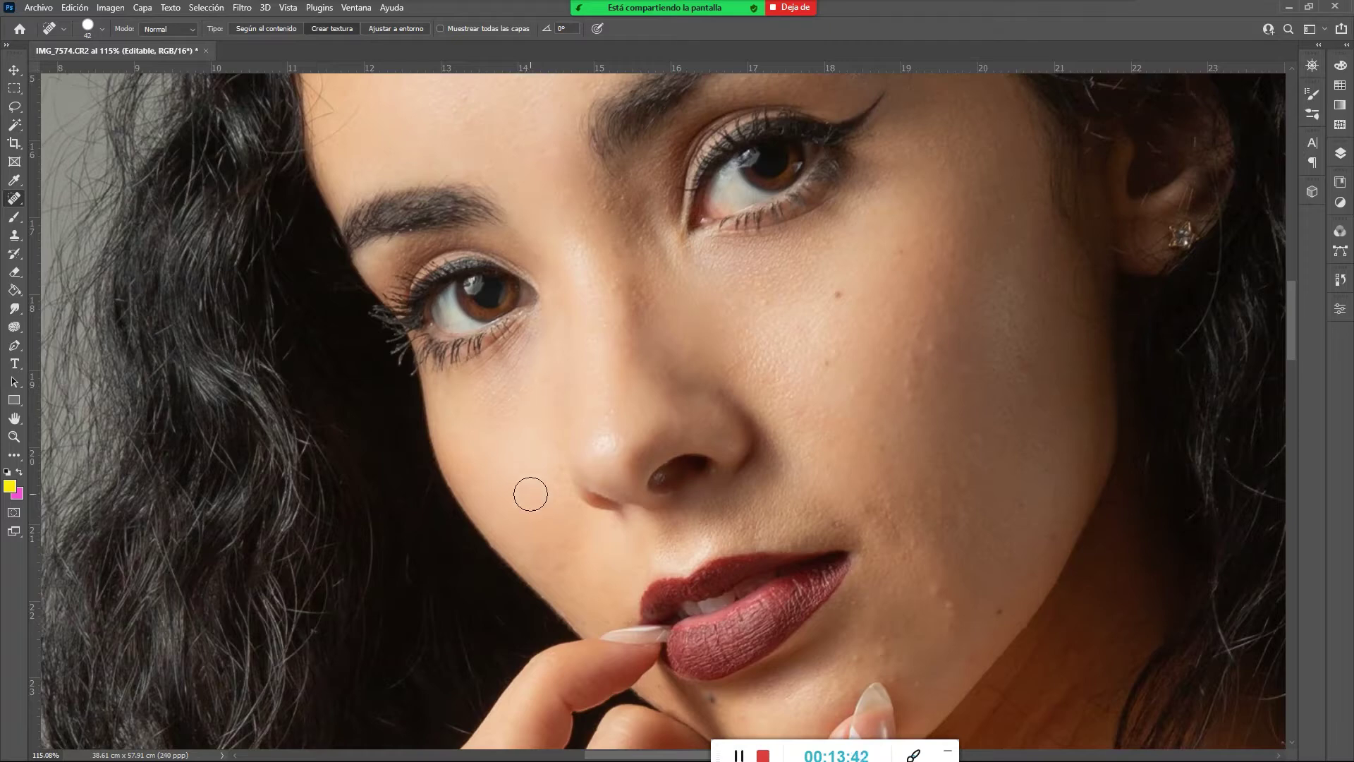
click(534, 547)
Heal the raised bumps and spots across the middle of the broad cheek below the arched eyebrow
drag(798, 464, 715, 438)
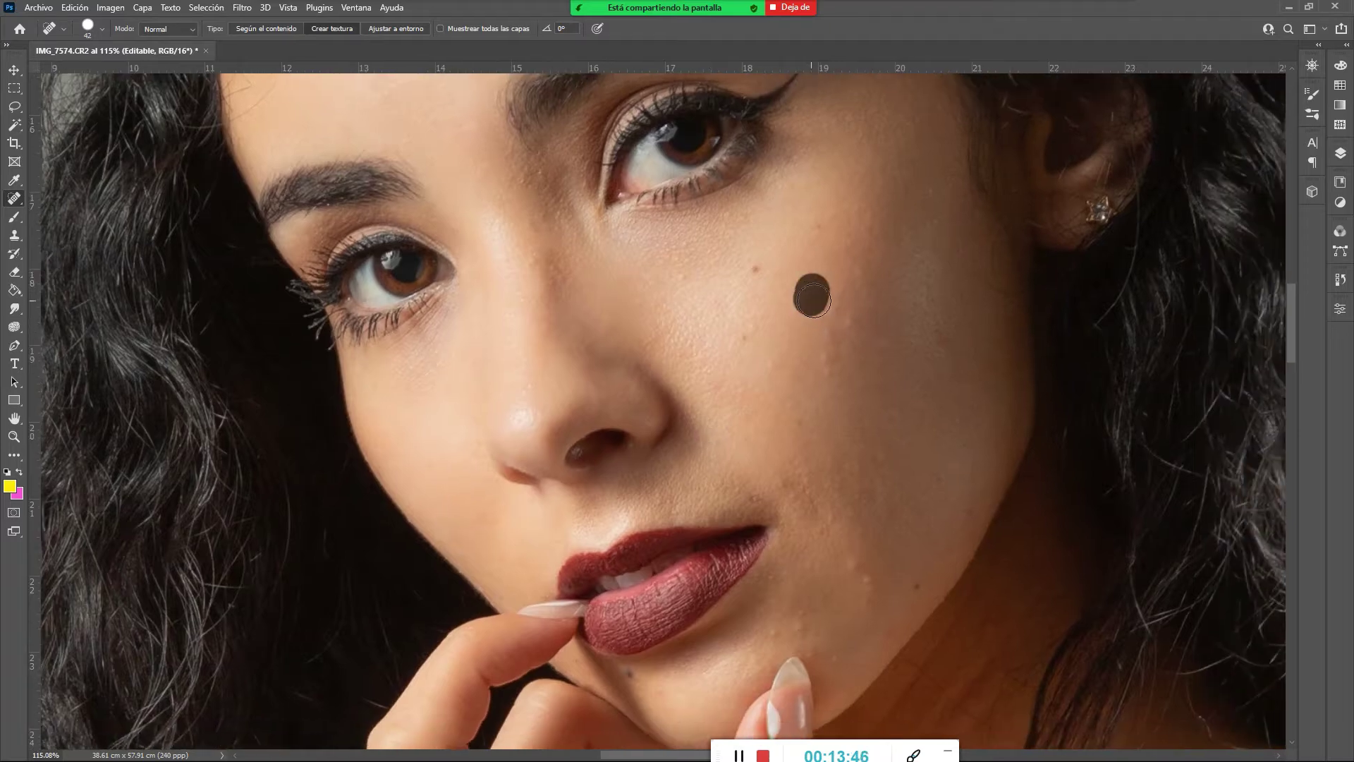
click(816, 226)
click(833, 362)
drag(838, 310, 838, 316)
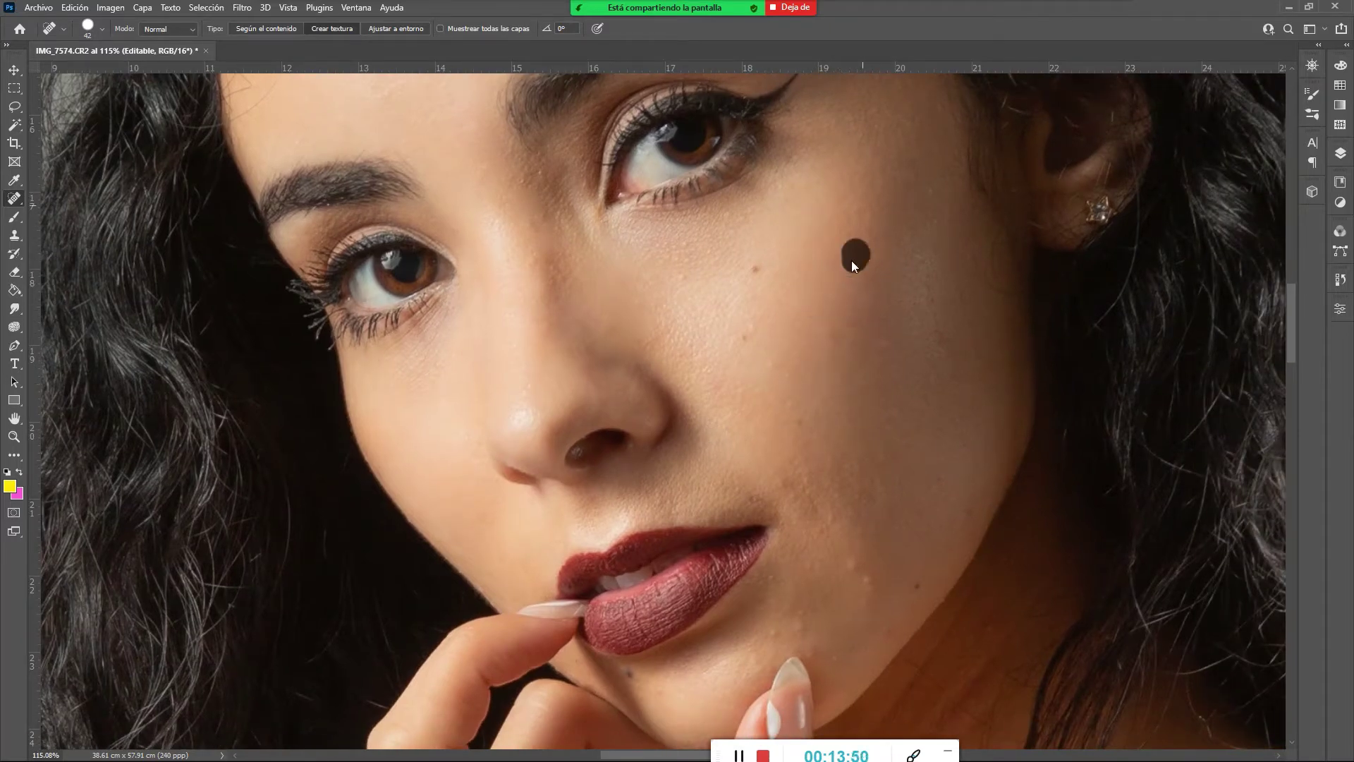
click(832, 337)
Heal the marks beside the mouth corner, on the lower cheek and on the chin
click(783, 485)
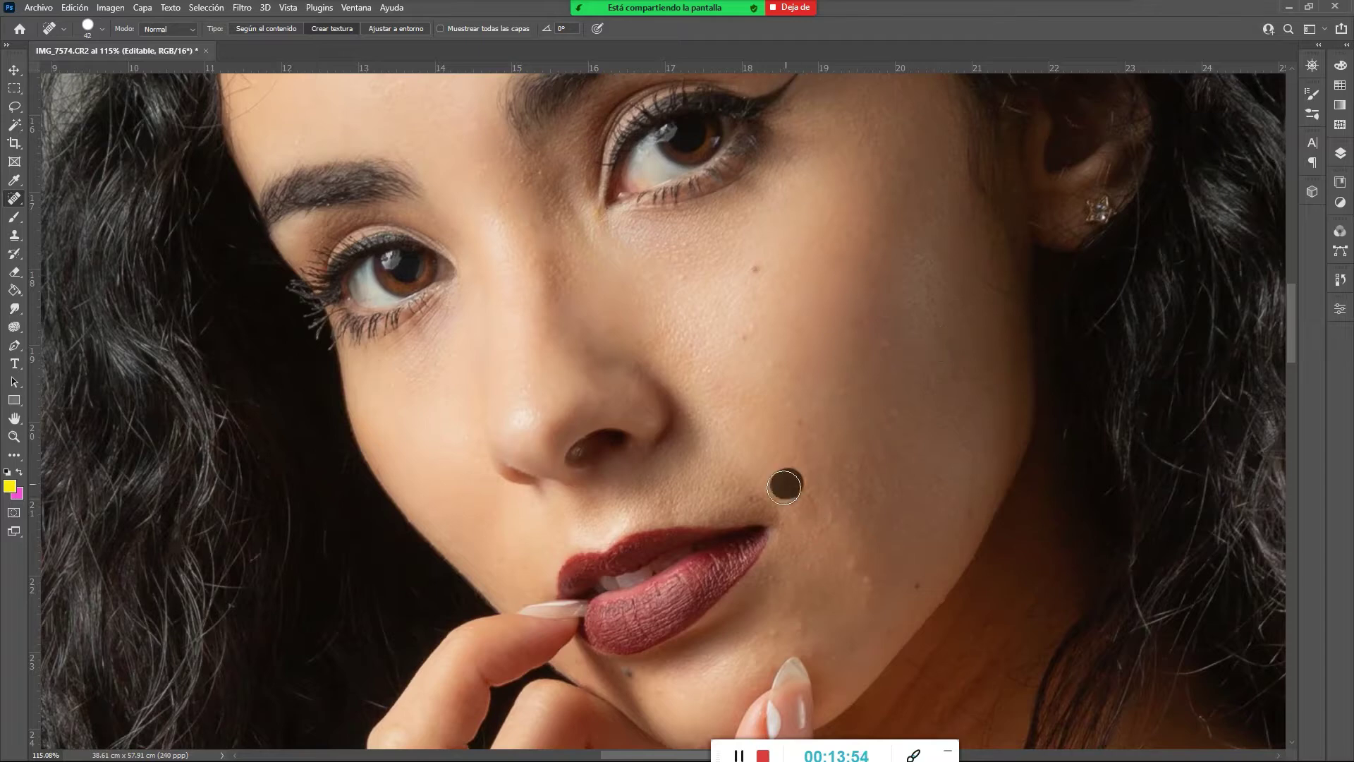
click(849, 566)
click(774, 631)
click(870, 598)
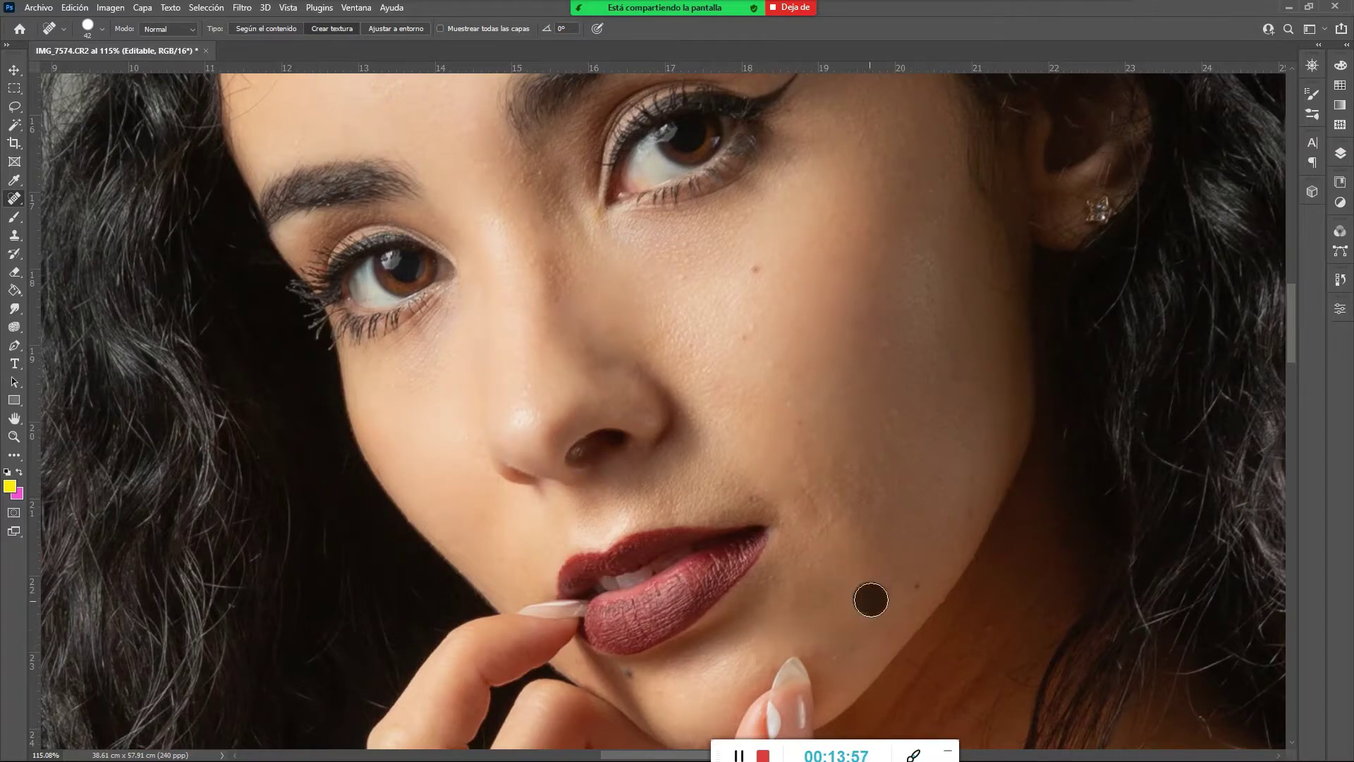
Switch from spot healing to the Patch tool
click(14, 455)
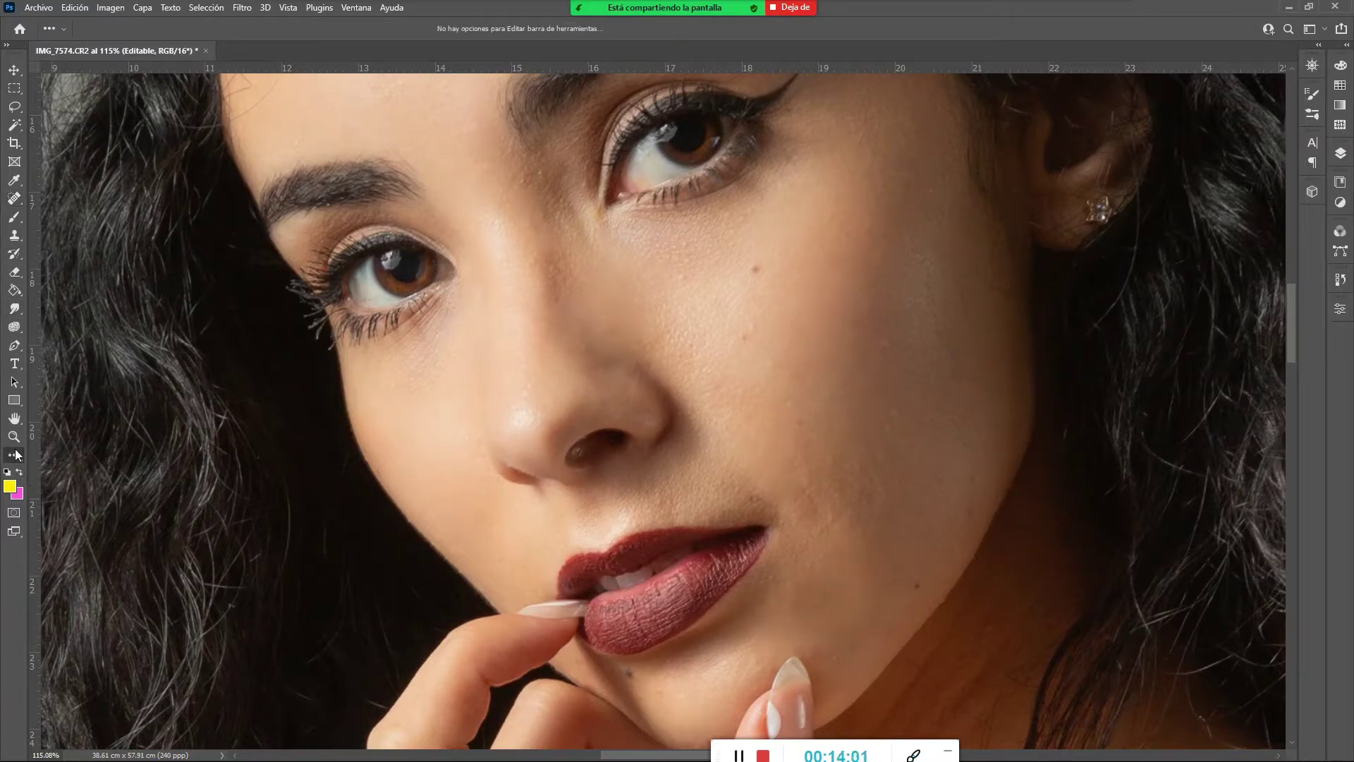
click(14, 202)
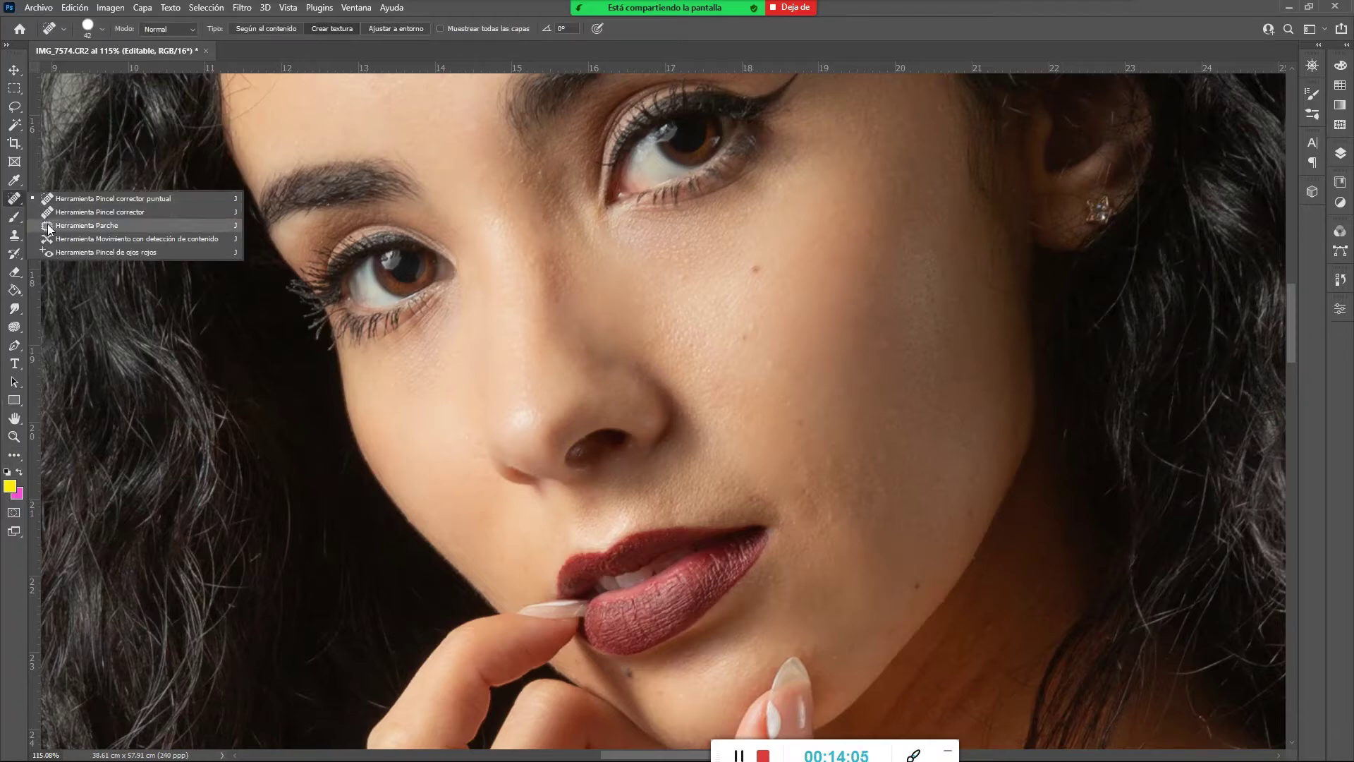
click(48, 226)
right_click(17, 203)
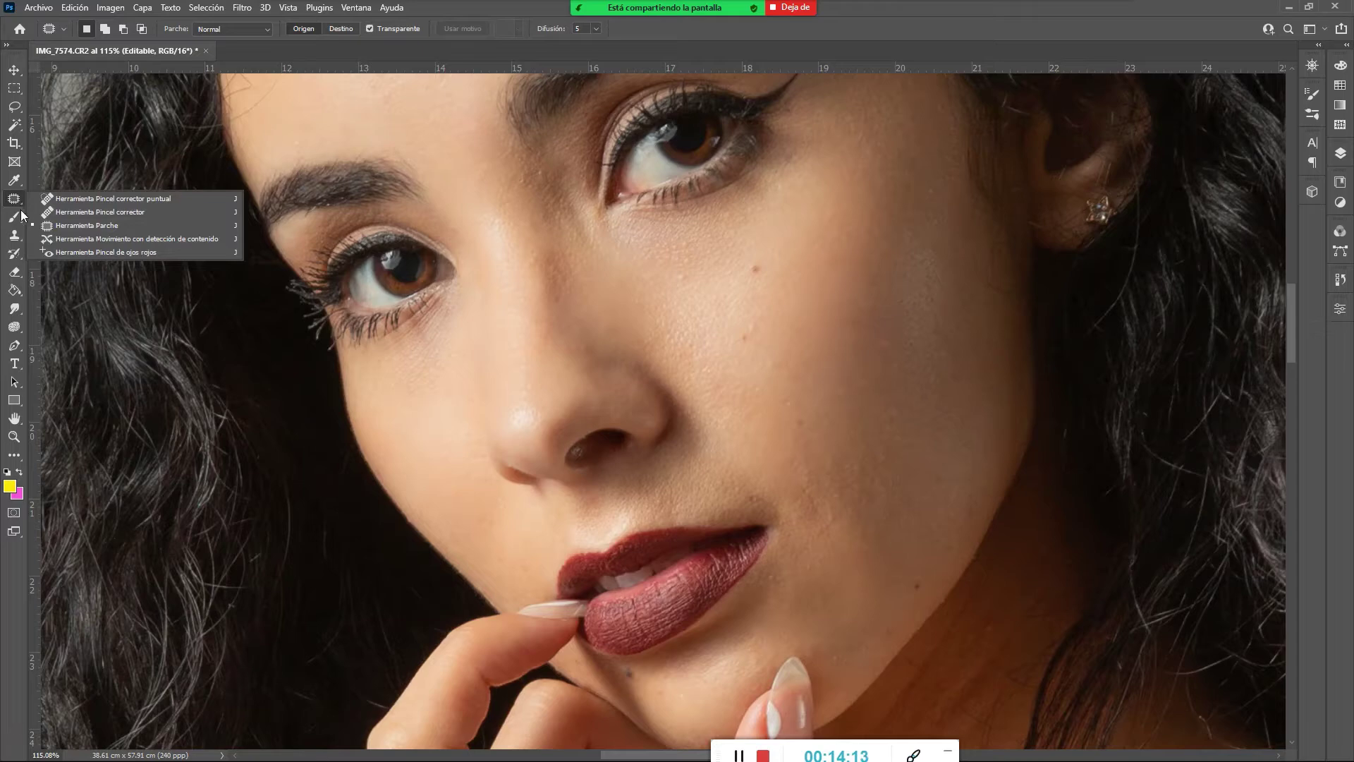
click(79, 227)
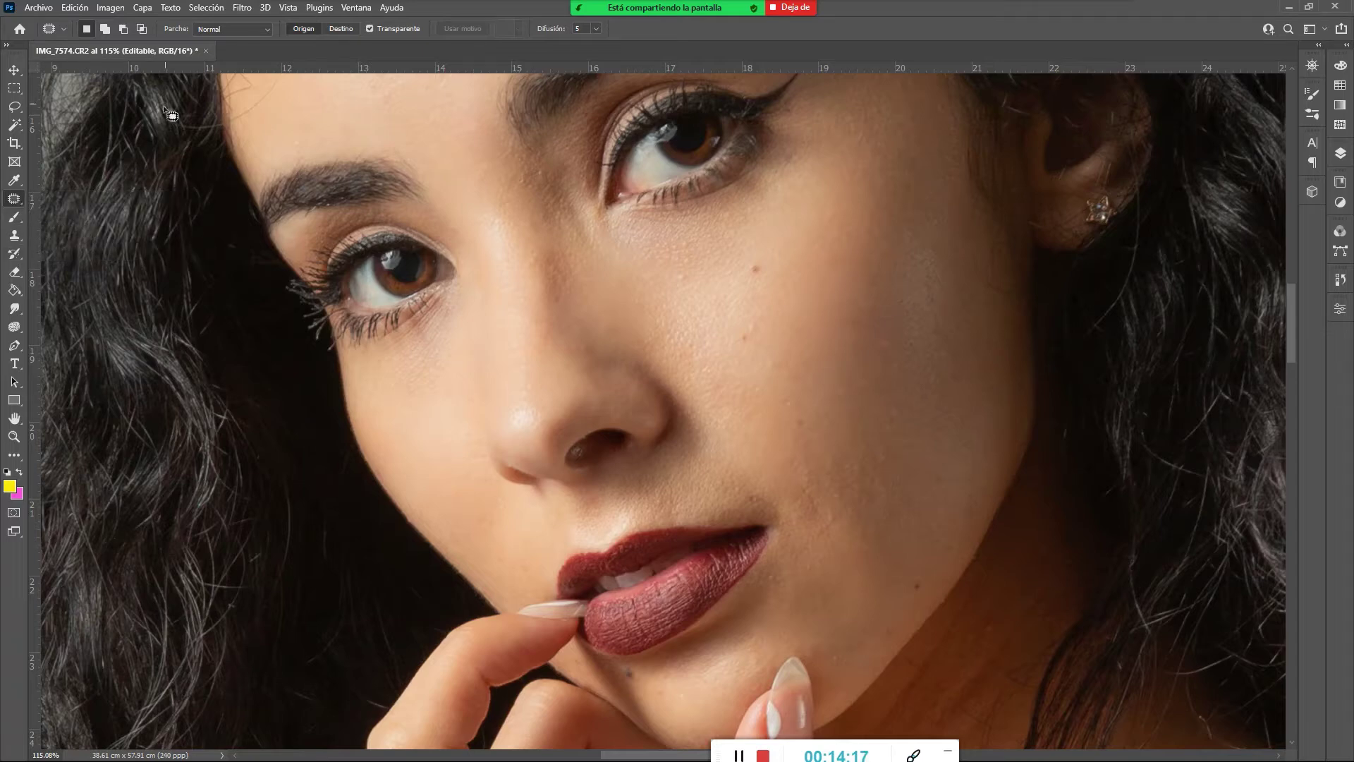
click(14, 180)
right_click(14, 145)
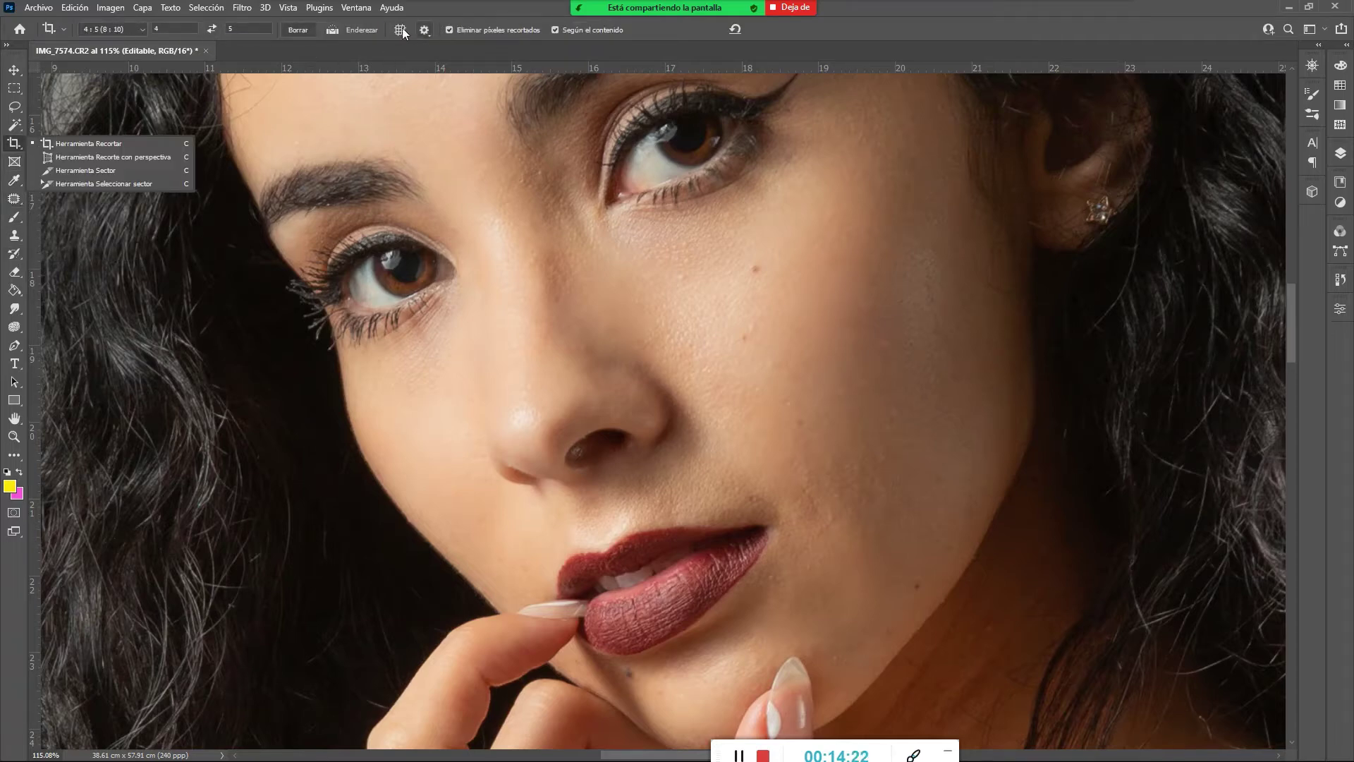
click(14, 200)
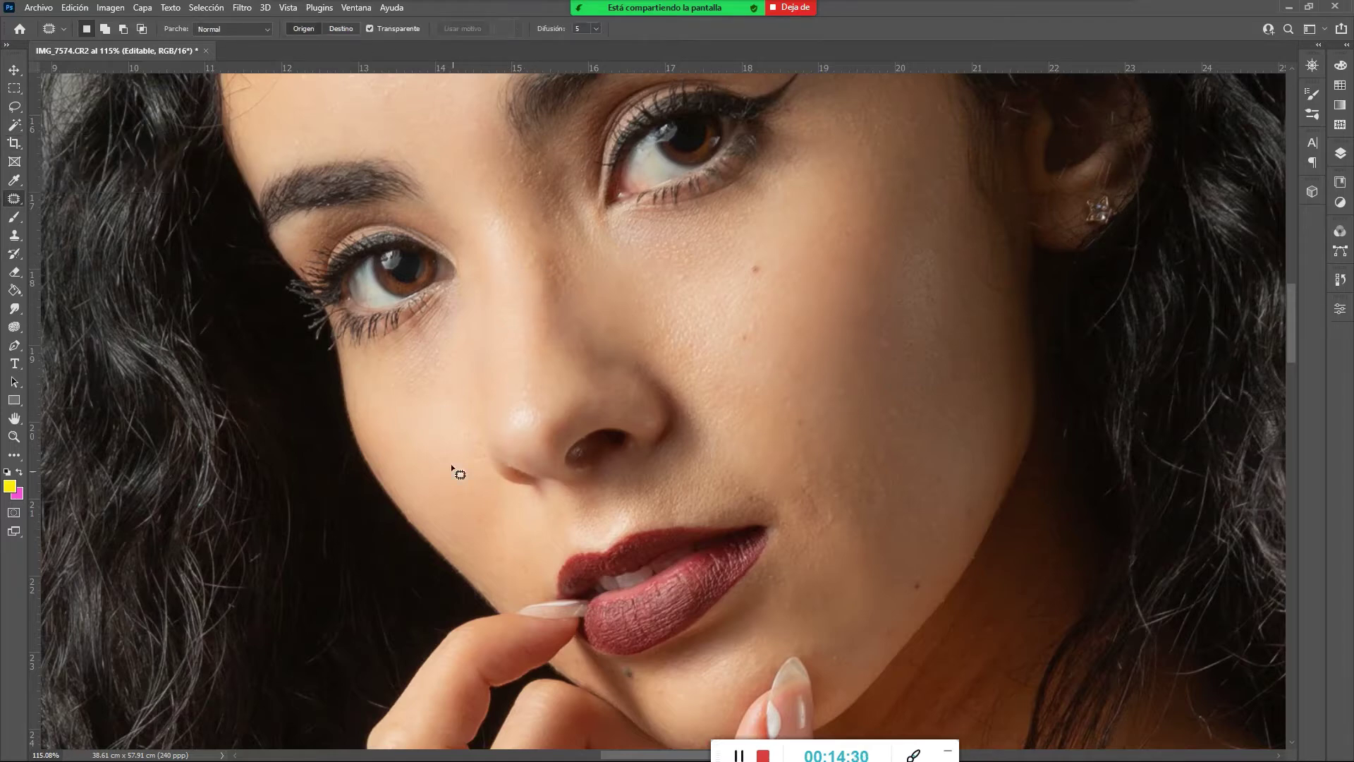
Examine the healed skin in the context of the whole portrait
key(z)
drag(585, 452, 623, 491)
key(ctrl+minus)
key(ctrl+minus)
key(ctrl+minus)
key(ctrl+minus)
key(ctrl+minus)
key(ctrl+minus)
key(ctrl+minus)
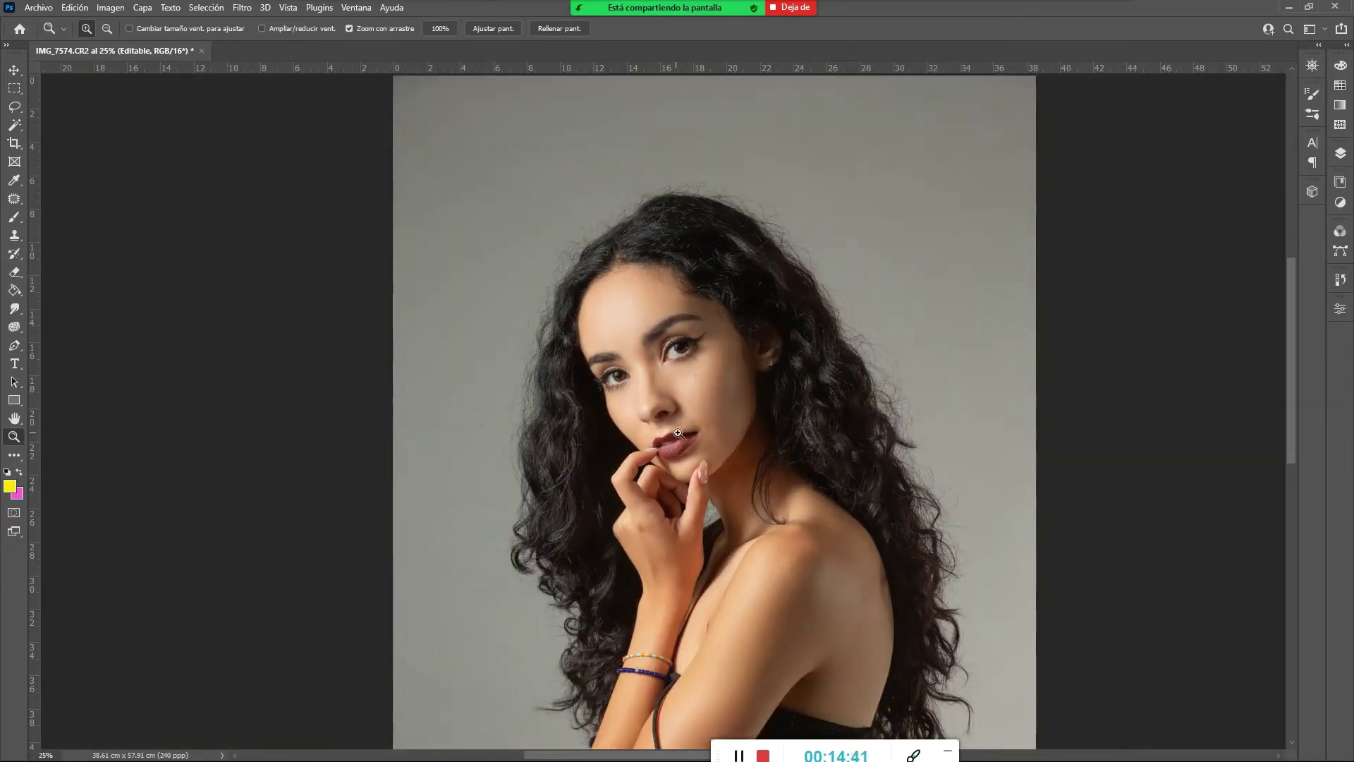
Try to patch the bright spot inside the nostril with darker skin from deeper in the nostril
drag(659, 414, 756, 481)
drag(709, 417, 586, 343)
drag(553, 388, 579, 410)
click(14, 199)
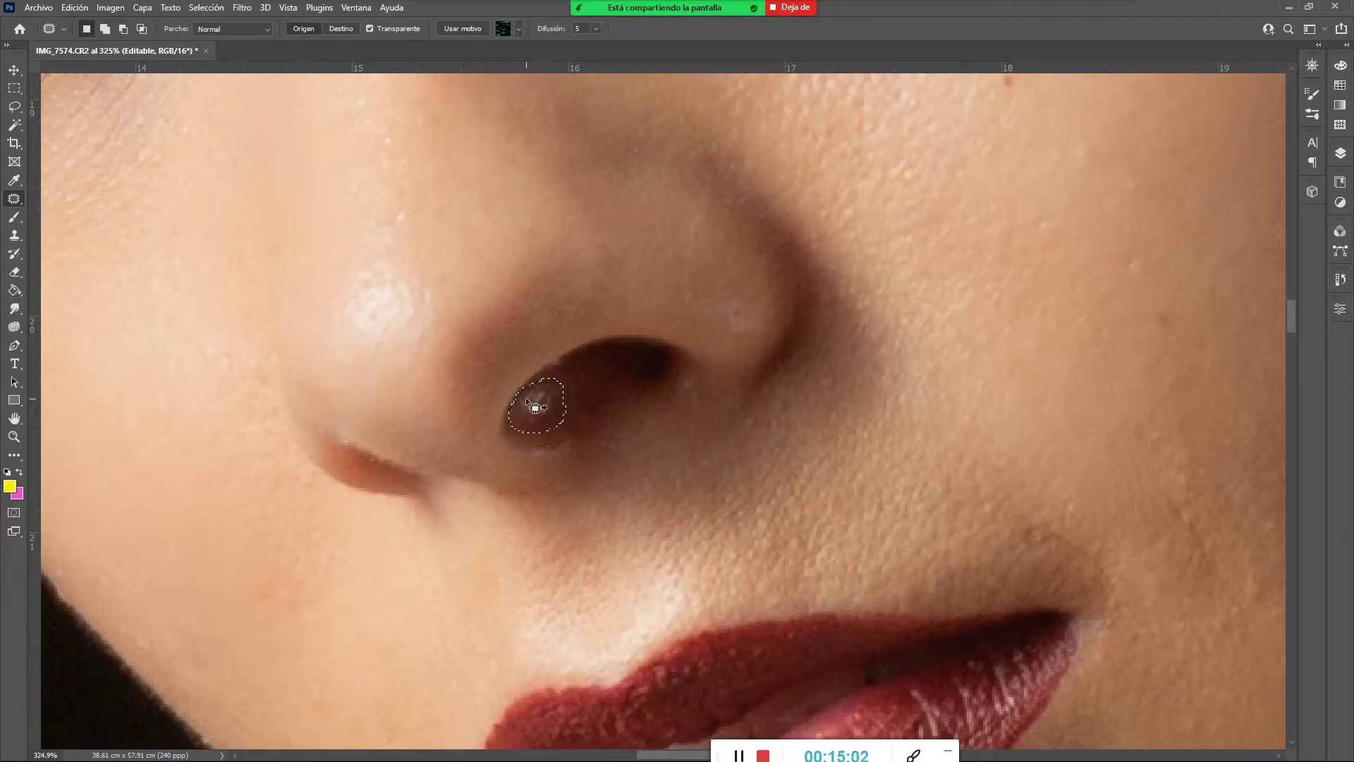
drag(538, 402, 616, 386)
drag(550, 401, 608, 387)
key(ctrl+z)
key(ctrl+d)
drag(519, 400, 608, 388)
key(ctrl+d)
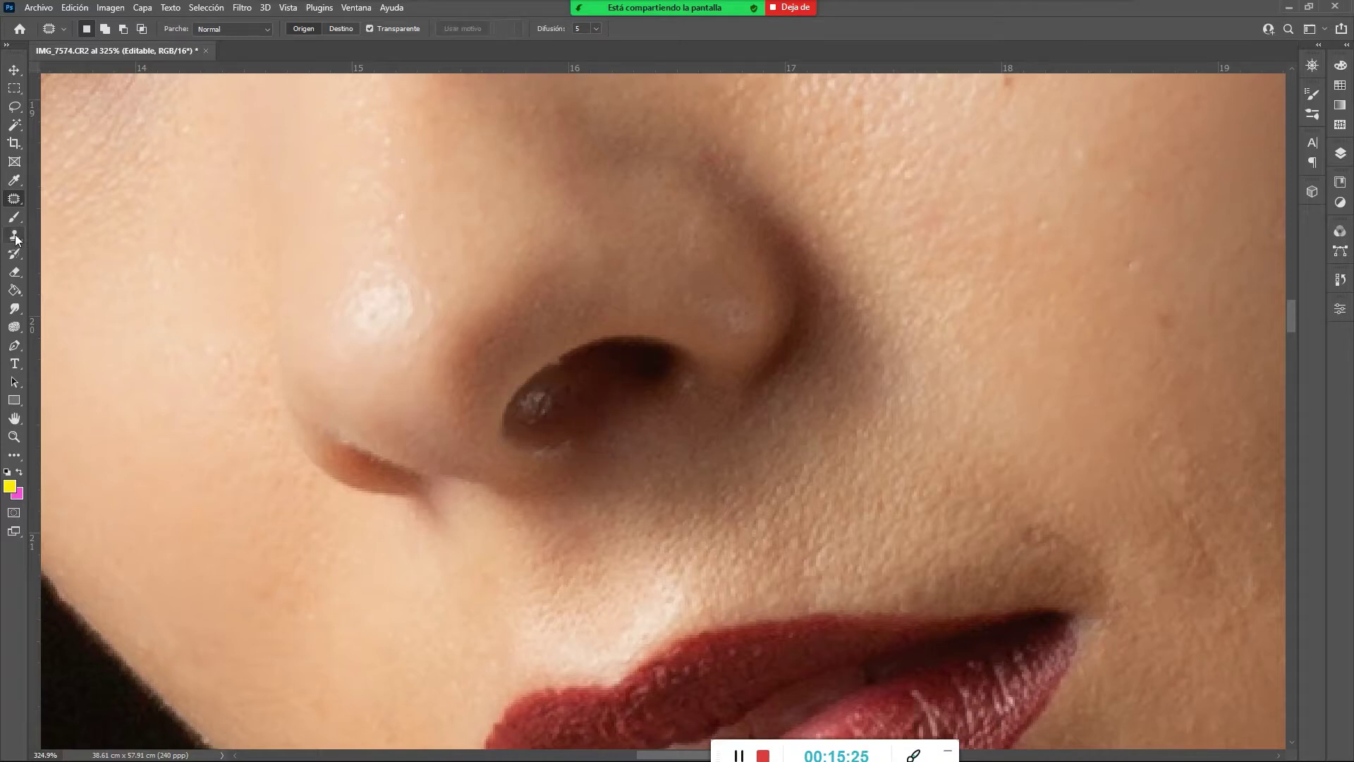
Heal the cheek spot and the bumps above and beside the mouth corner with the Spot Healing Brush
right_click(18, 204)
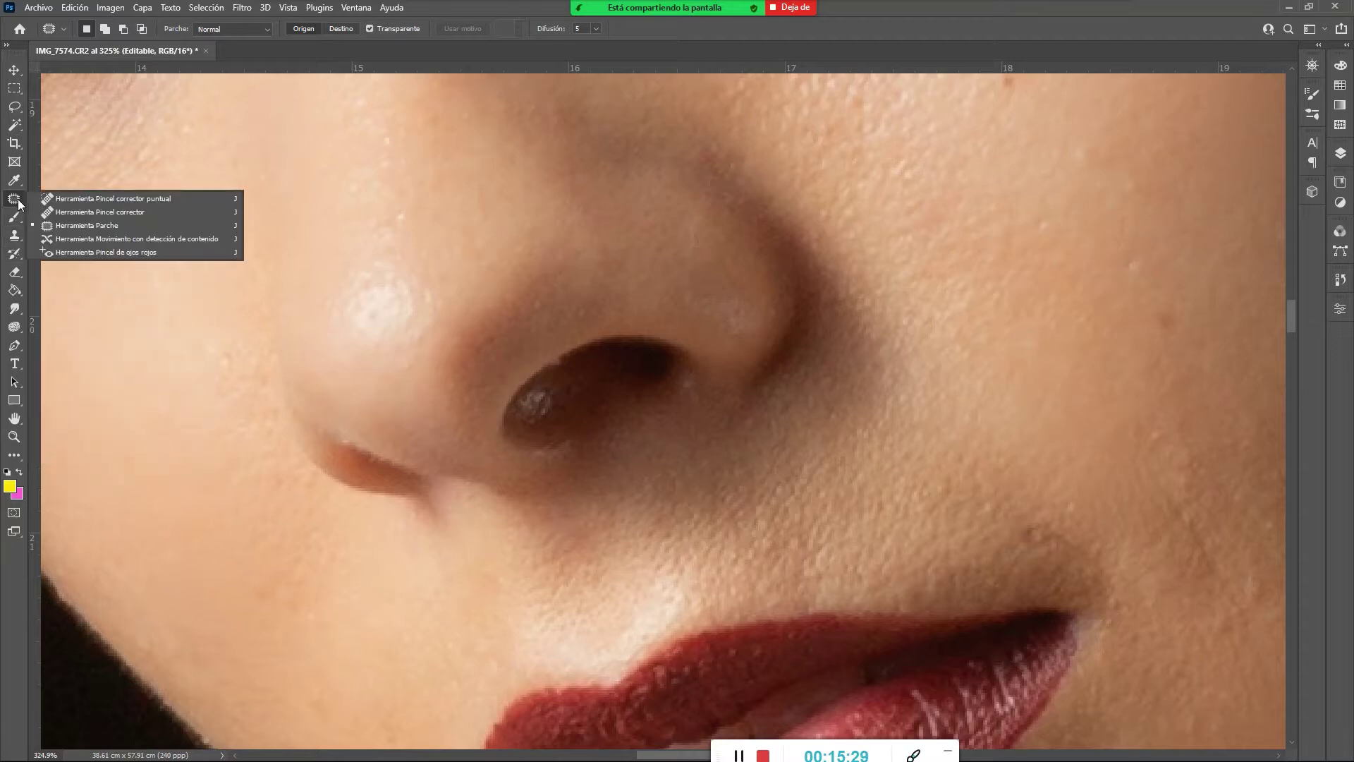
click(44, 198)
click(1163, 323)
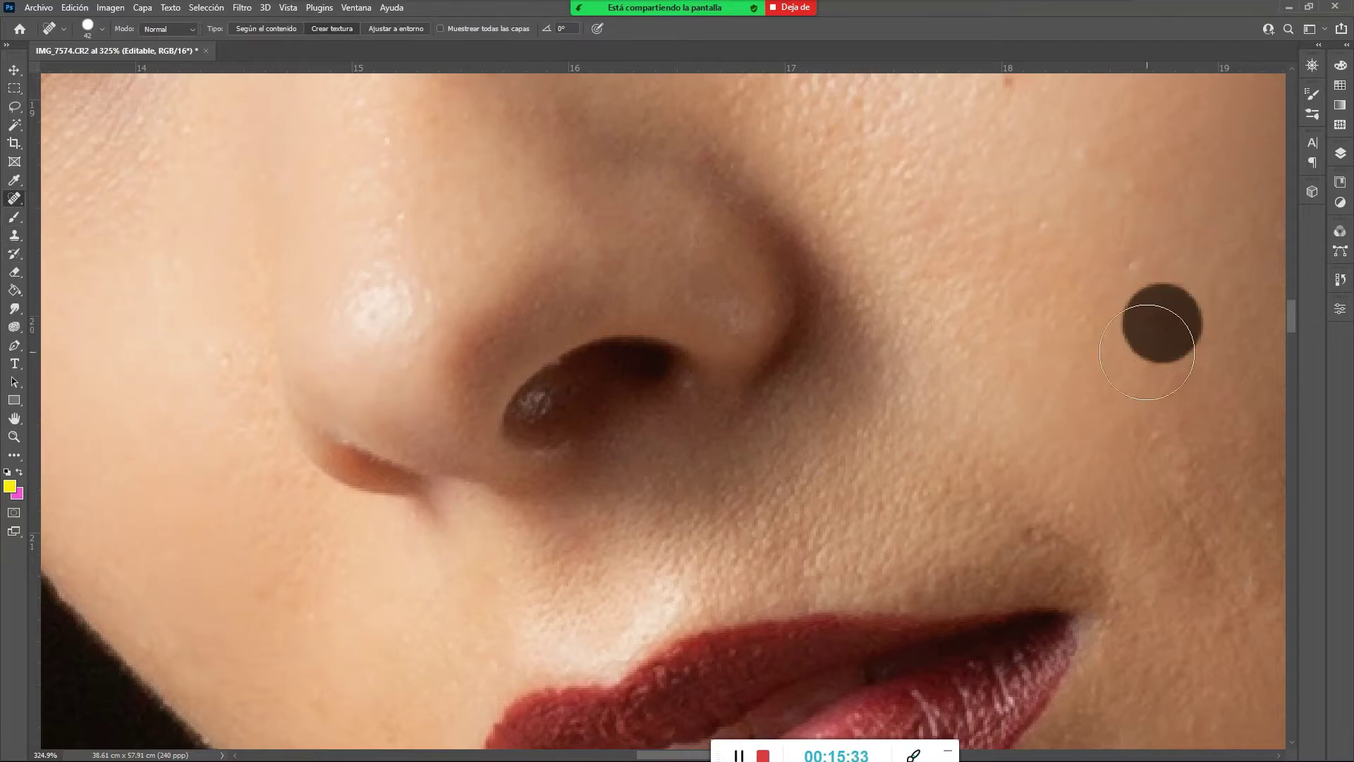
click(1039, 542)
drag(1107, 520, 1011, 426)
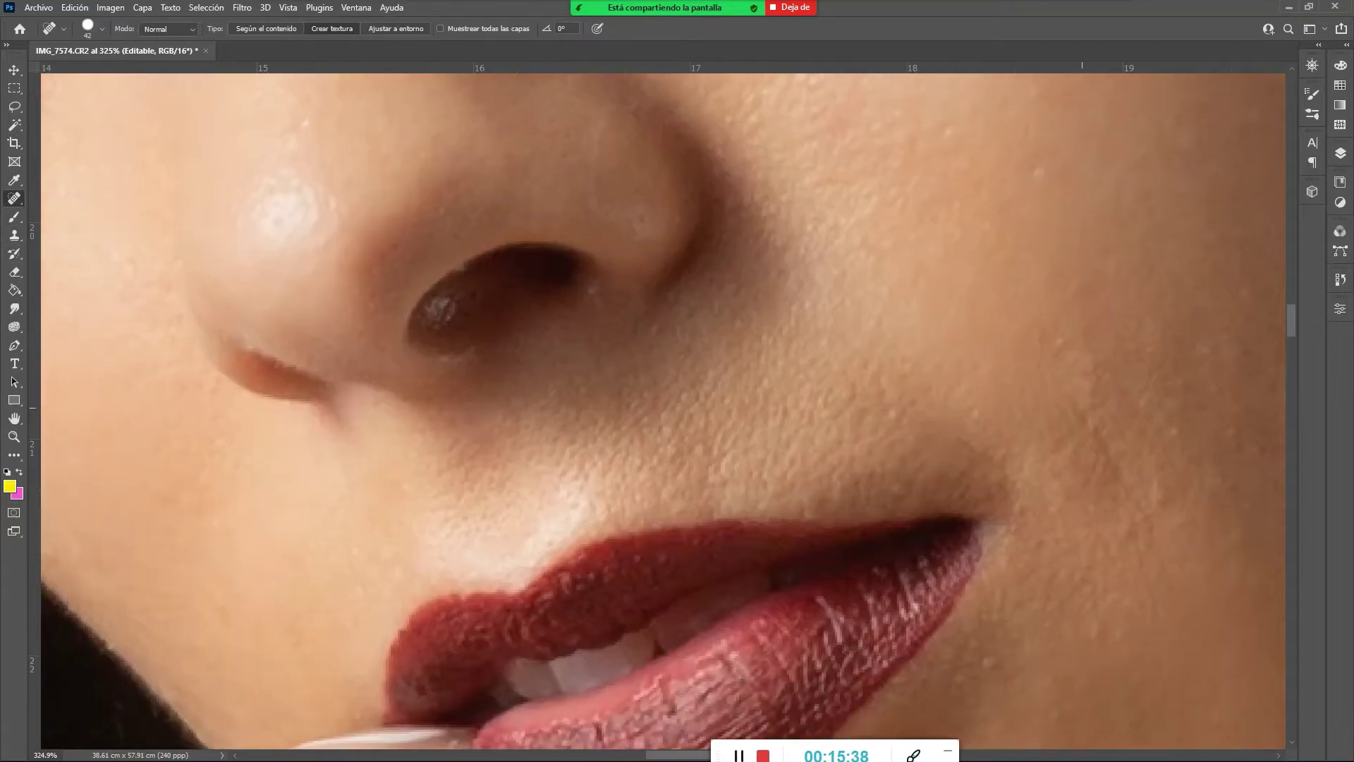
drag(1102, 439, 1125, 457)
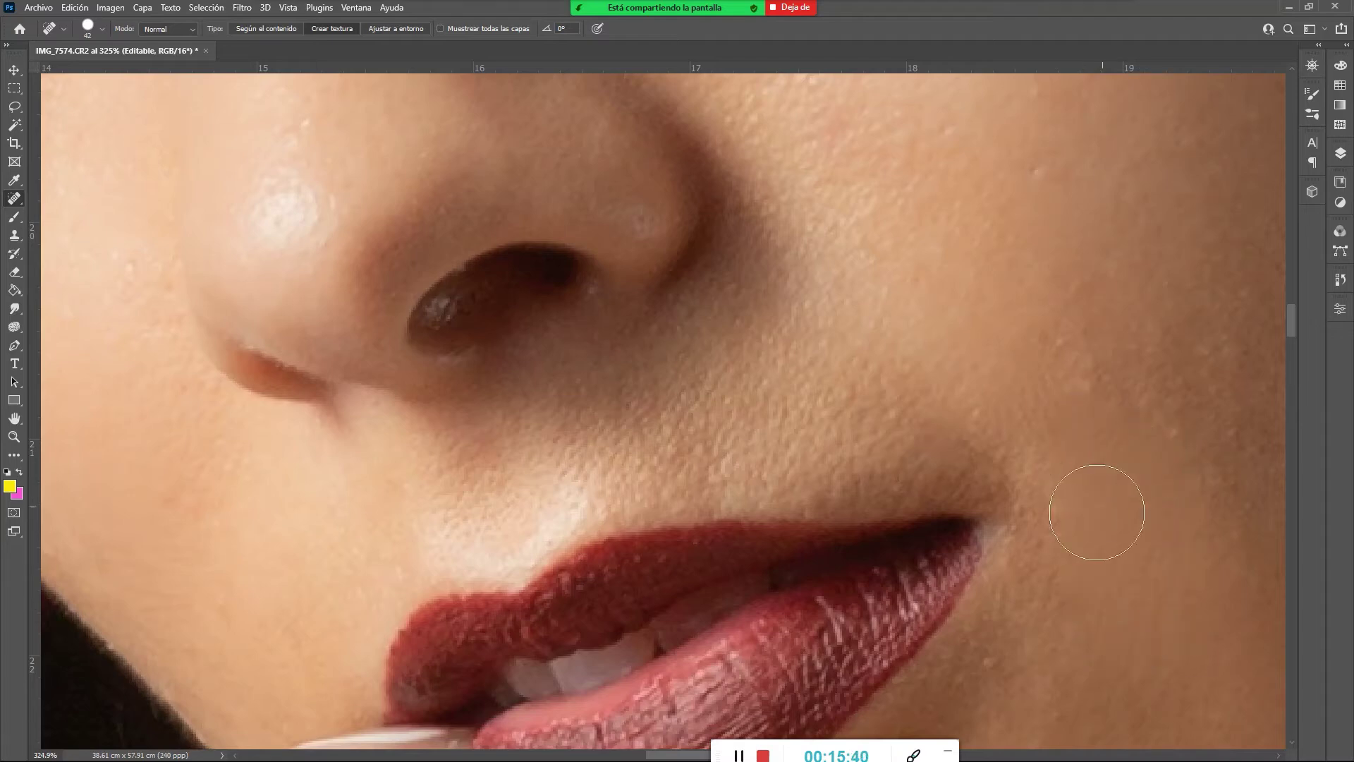
Try the Patch tool on the shiny highlight at the nose tip and on the cheek beside it
right_click(14, 198)
click(52, 223)
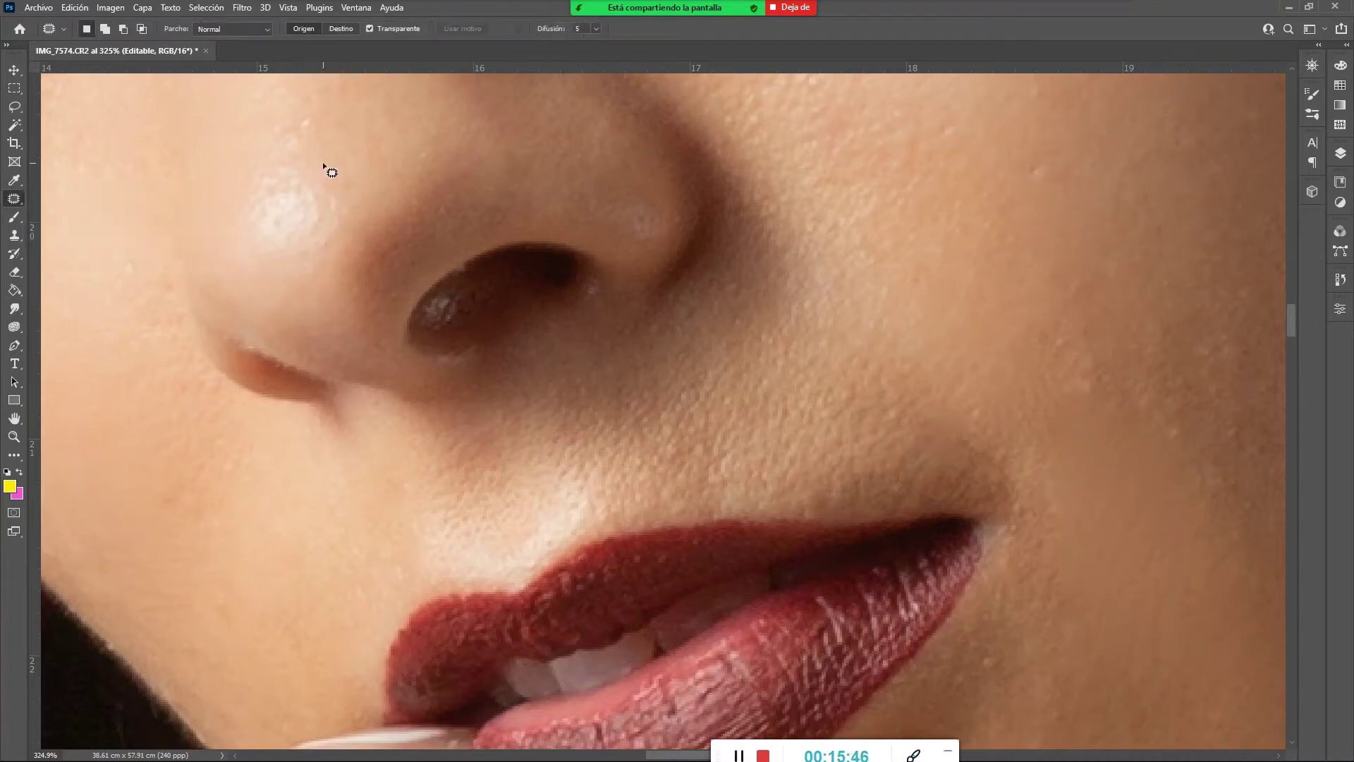
drag(342, 235, 325, 165)
mouse_move(308, 207)
mouse_down()
mouse_move(367, 158)
mouse_move(355, 143)
mouse_up()
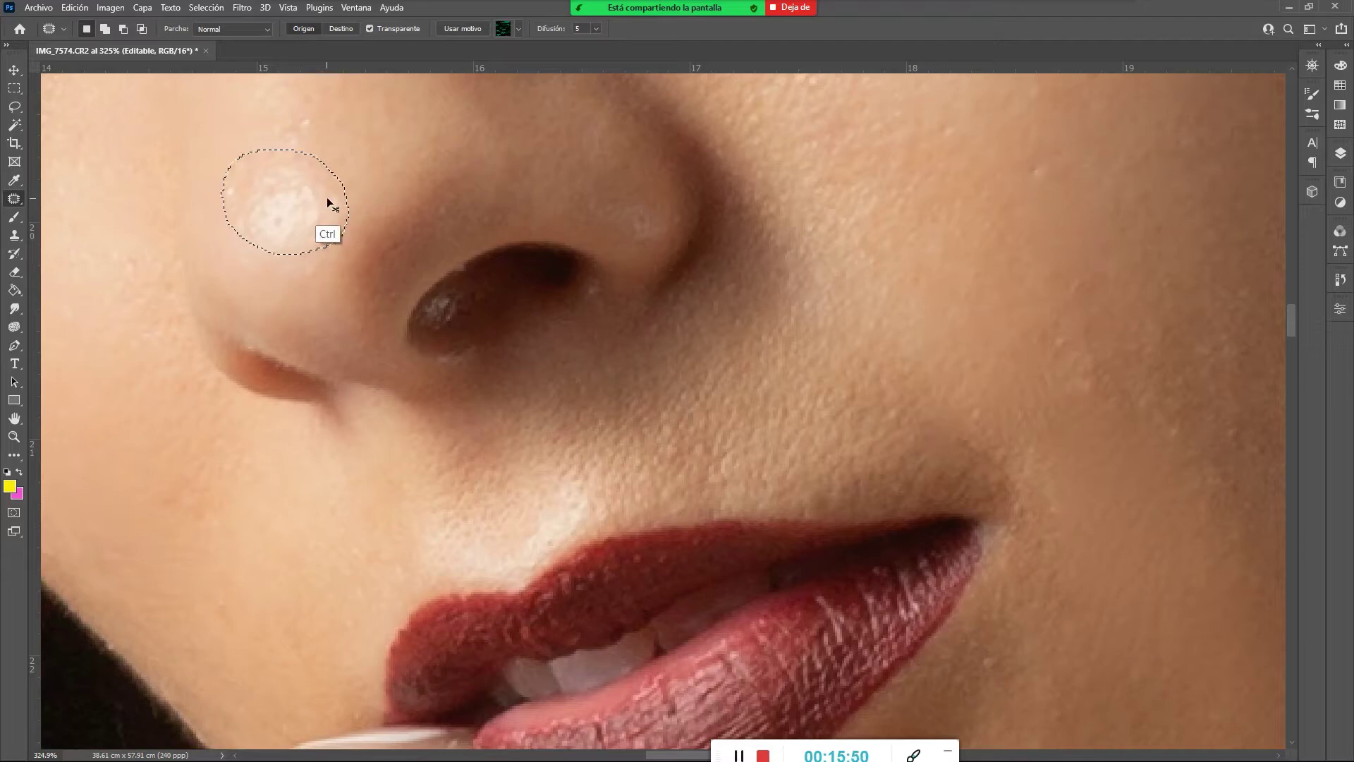
key(ctrl+d)
drag(321, 236, 476, 136)
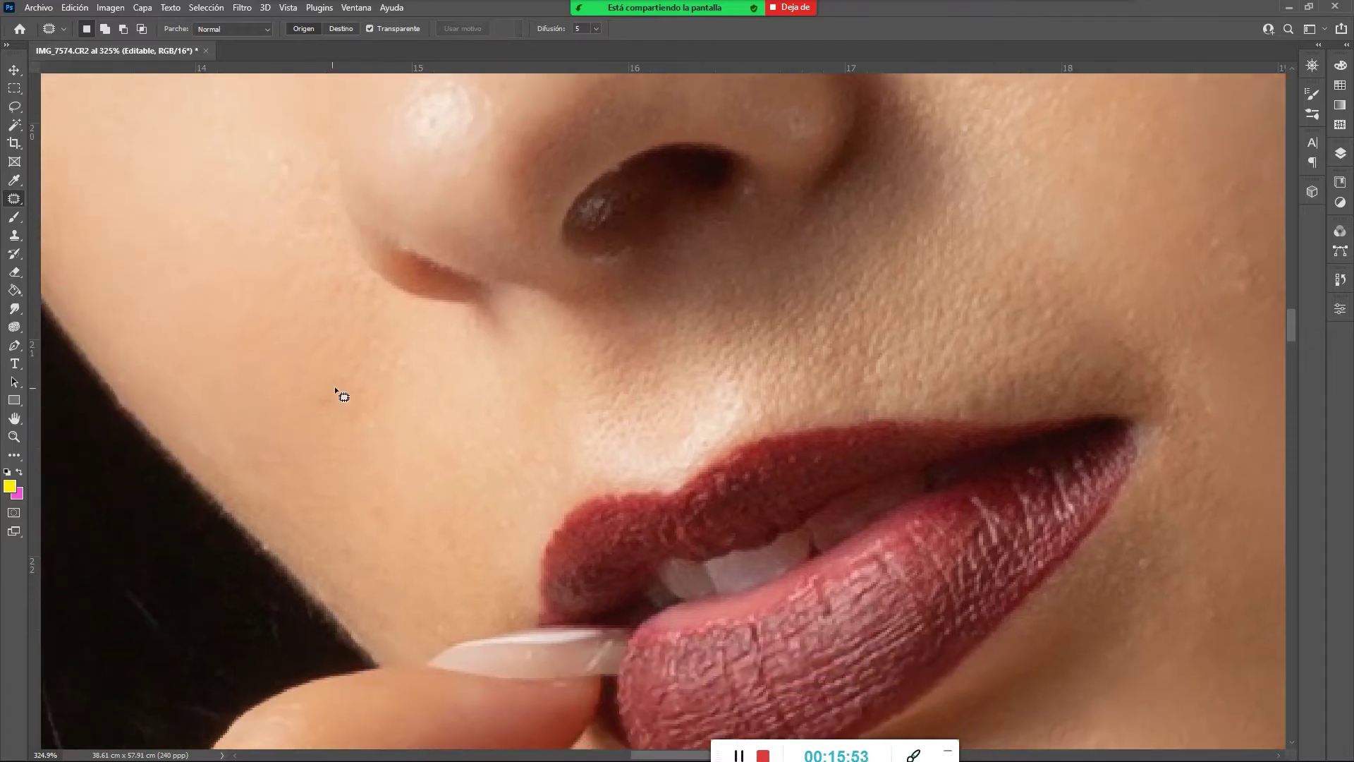
mouse_move(317, 414)
mouse_down()
mouse_move(358, 492)
mouse_move(371, 462)
mouse_move(463, 485)
mouse_up()
click(644, 288)
drag(355, 208, 243, 251)
Set the Clone Stamp brush to 14 px and try cloning skin from the nostril rim over the nostril's bright spot
click(15, 235)
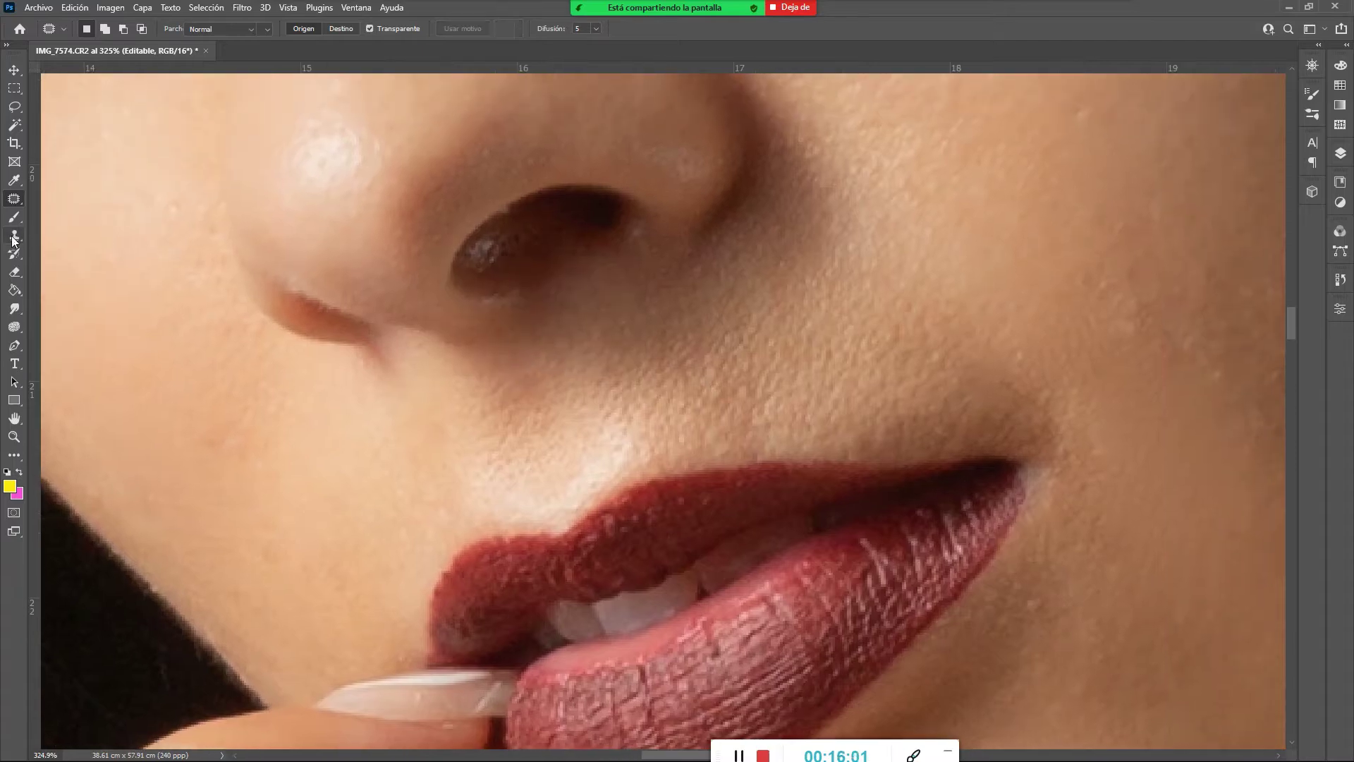
right_click(550, 355)
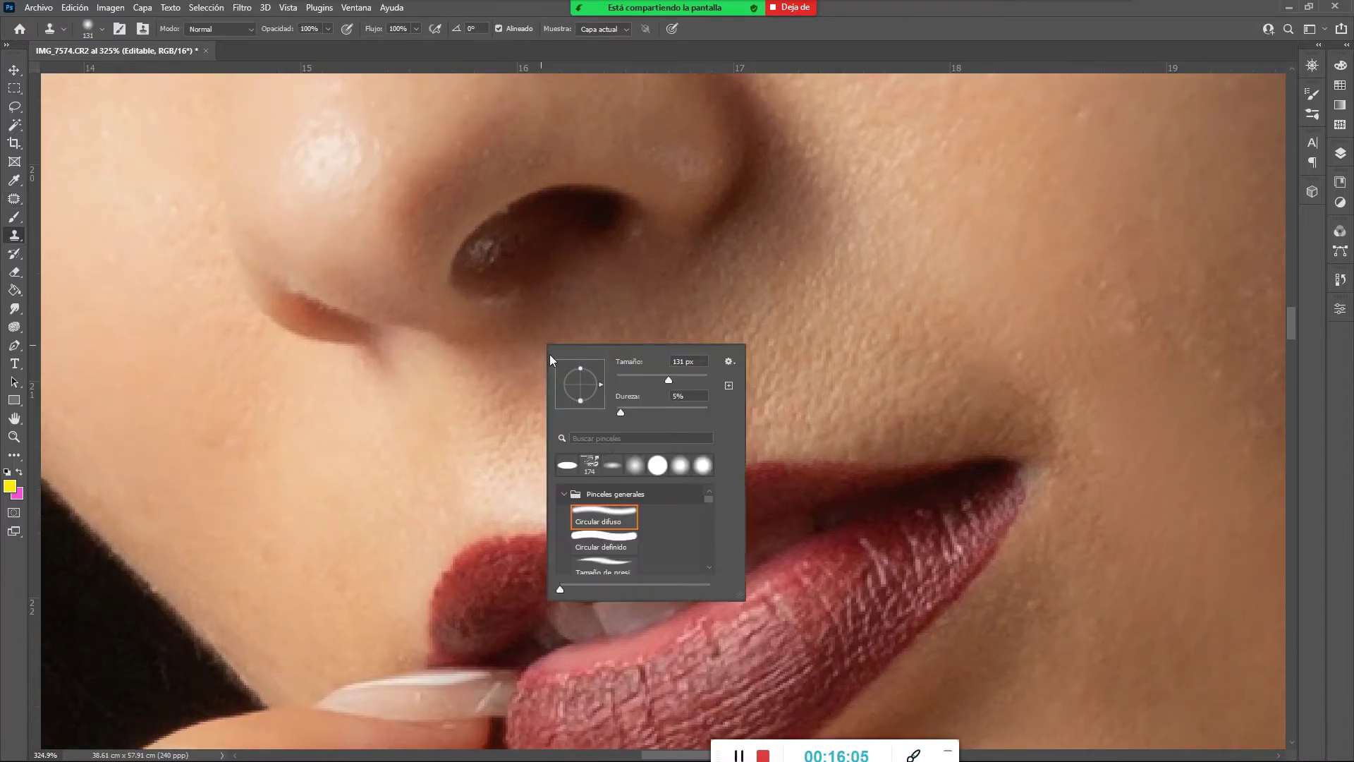
drag(626, 379, 629, 379)
click(531, 283)
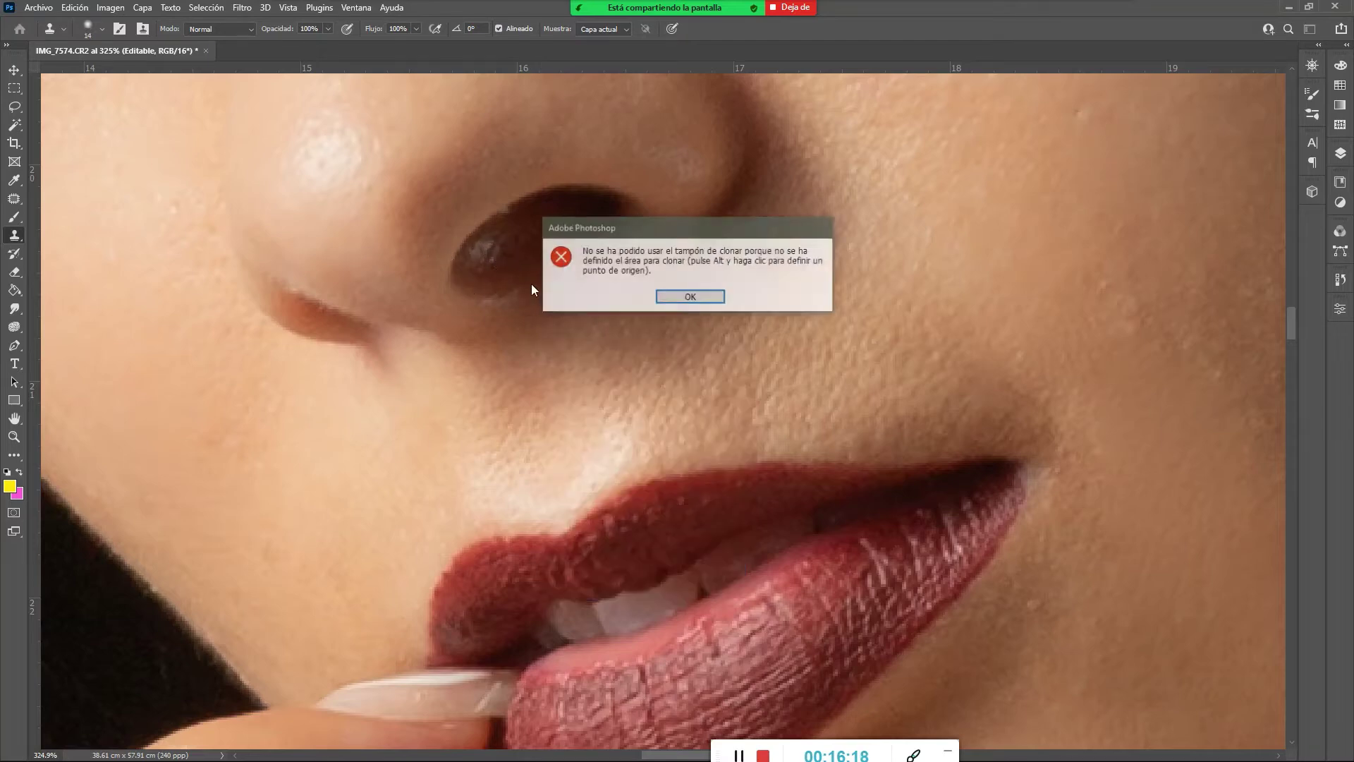
key(Return)
alt+click(446, 225)
mouse_move(487, 248)
mouse_down()
mouse_move(482, 263)
mouse_move(494, 248)
mouse_up()
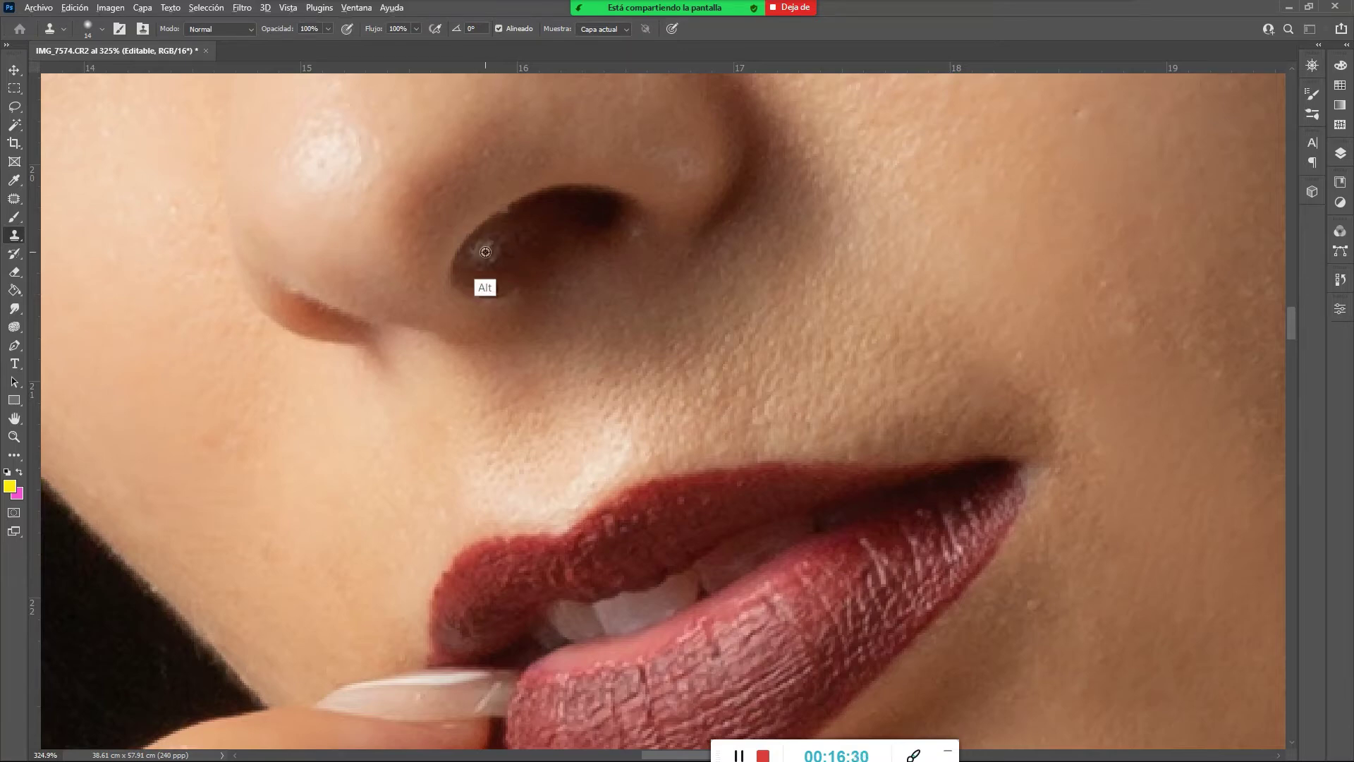
Clone dark tones sampled inside the nostril over its bright spot
alt+click(521, 233)
mouse_move(520, 234)
mouse_down()
mouse_move(475, 247)
mouse_move(493, 242)
mouse_move(467, 269)
mouse_move(471, 235)
mouse_up()
alt+click(527, 230)
key(ctrl+z)
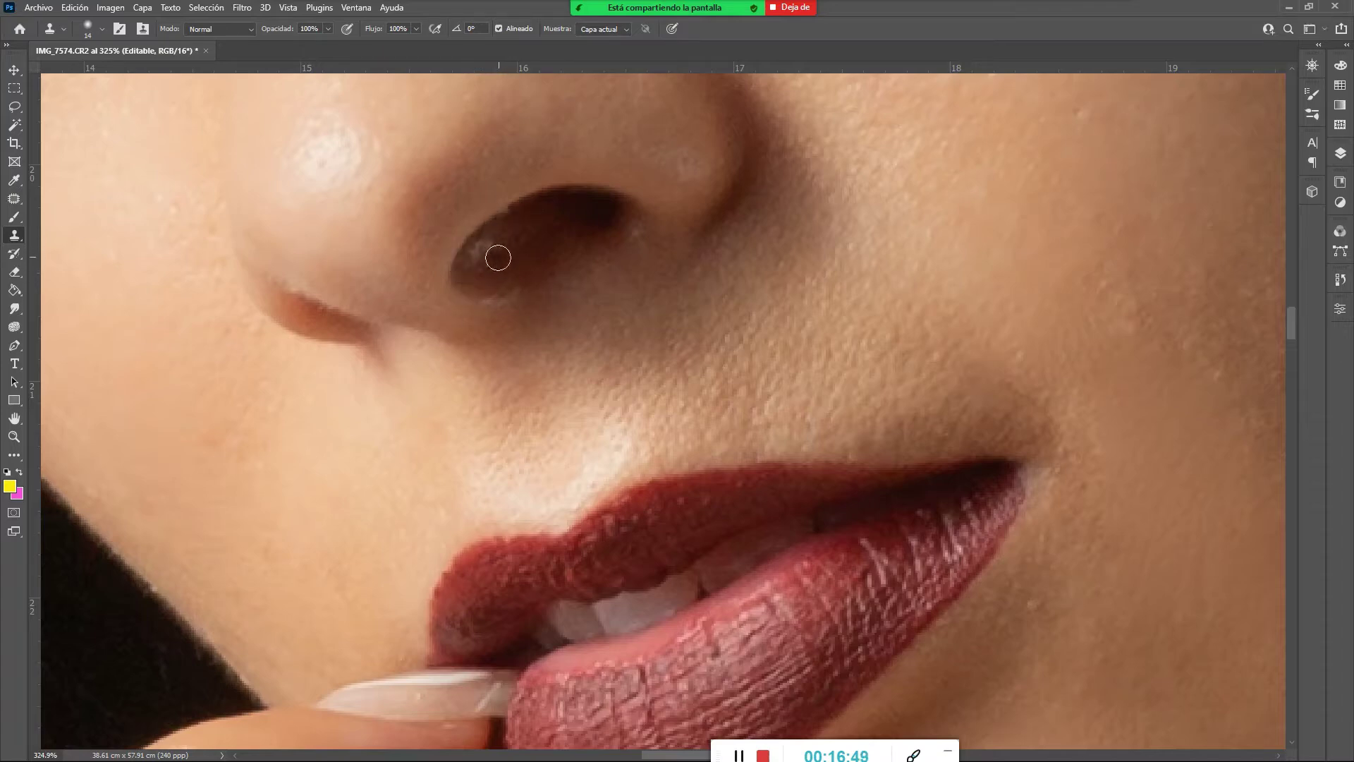
alt+click(531, 242)
drag(493, 246, 495, 244)
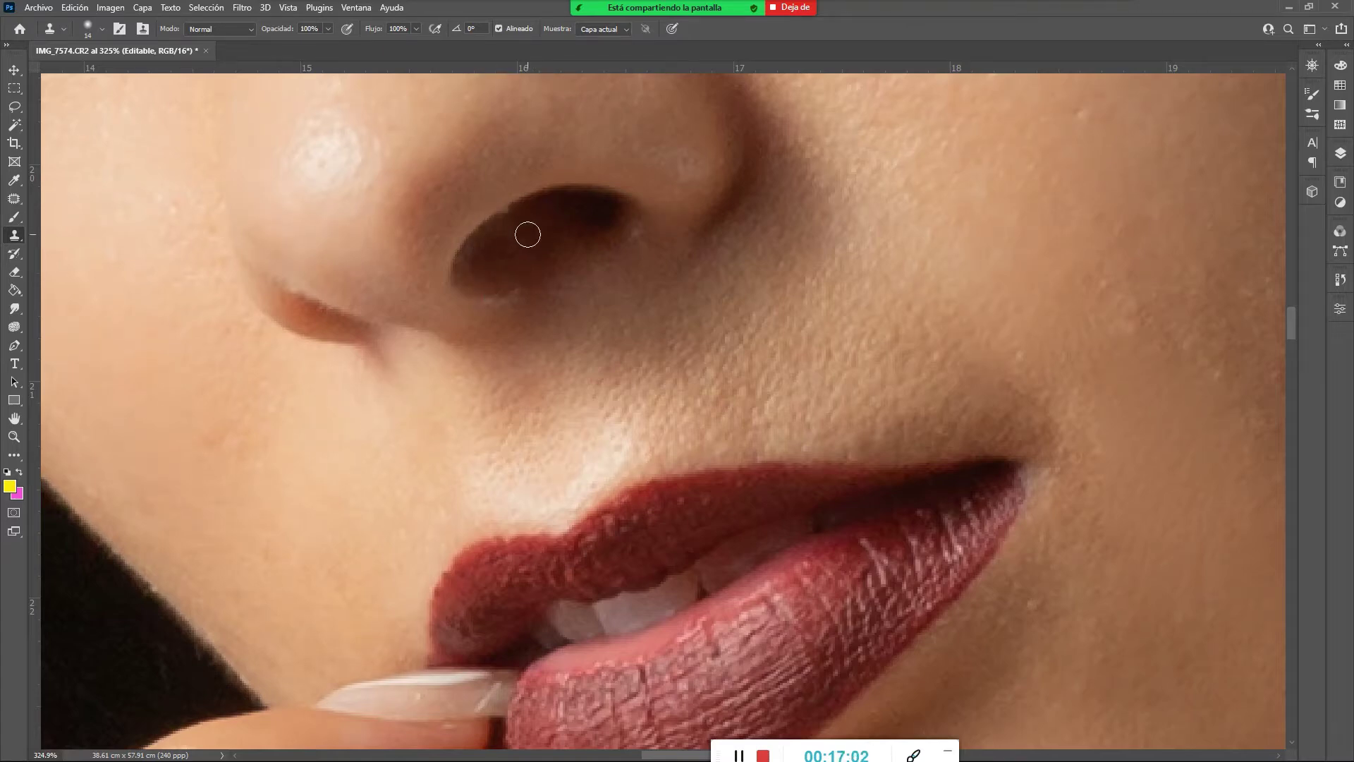
Clone the light fleck off the nostril's upper edge with a 2 px Clone Stamp brush
key(z)
mouse_move(511, 221)
mouse_down()
mouse_move(610, 316)
mouse_move(529, 235)
mouse_move(375, 253)
mouse_up()
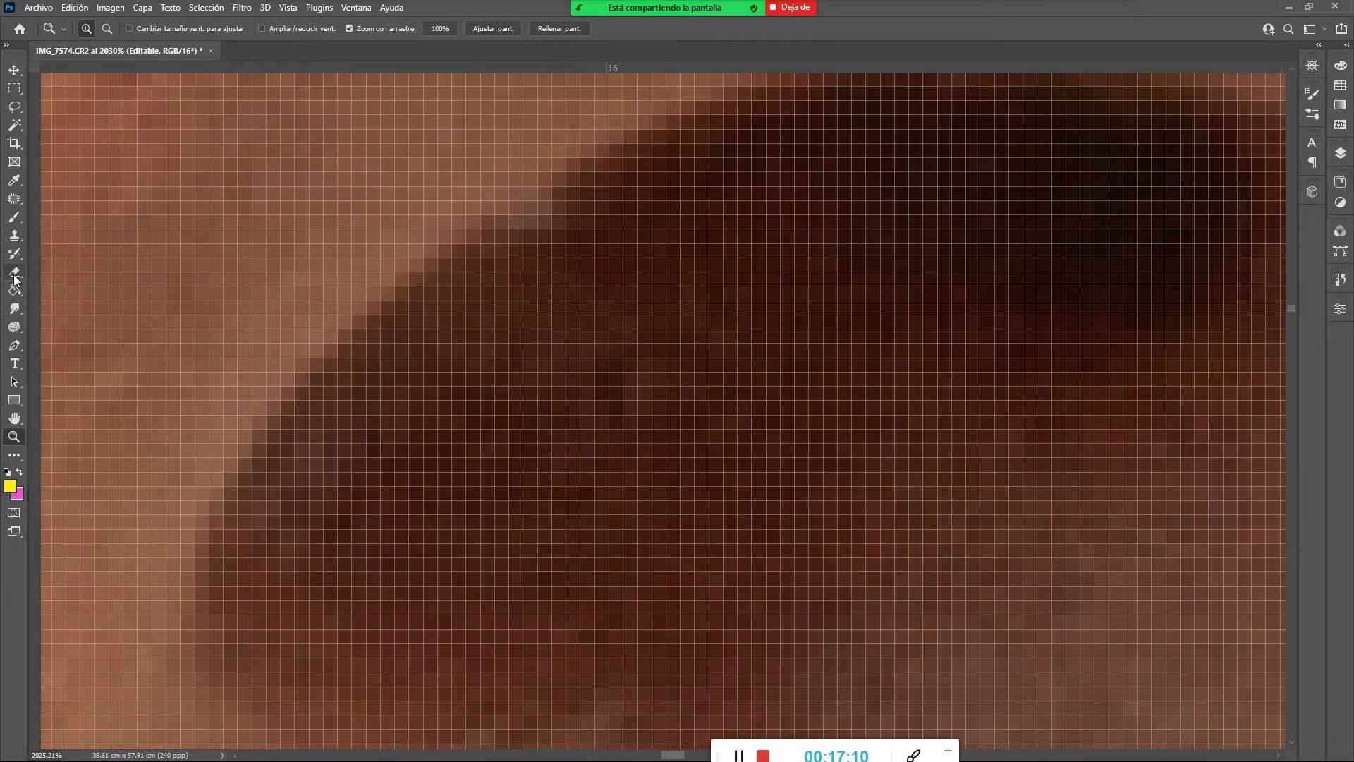
click(14, 235)
right_click(547, 264)
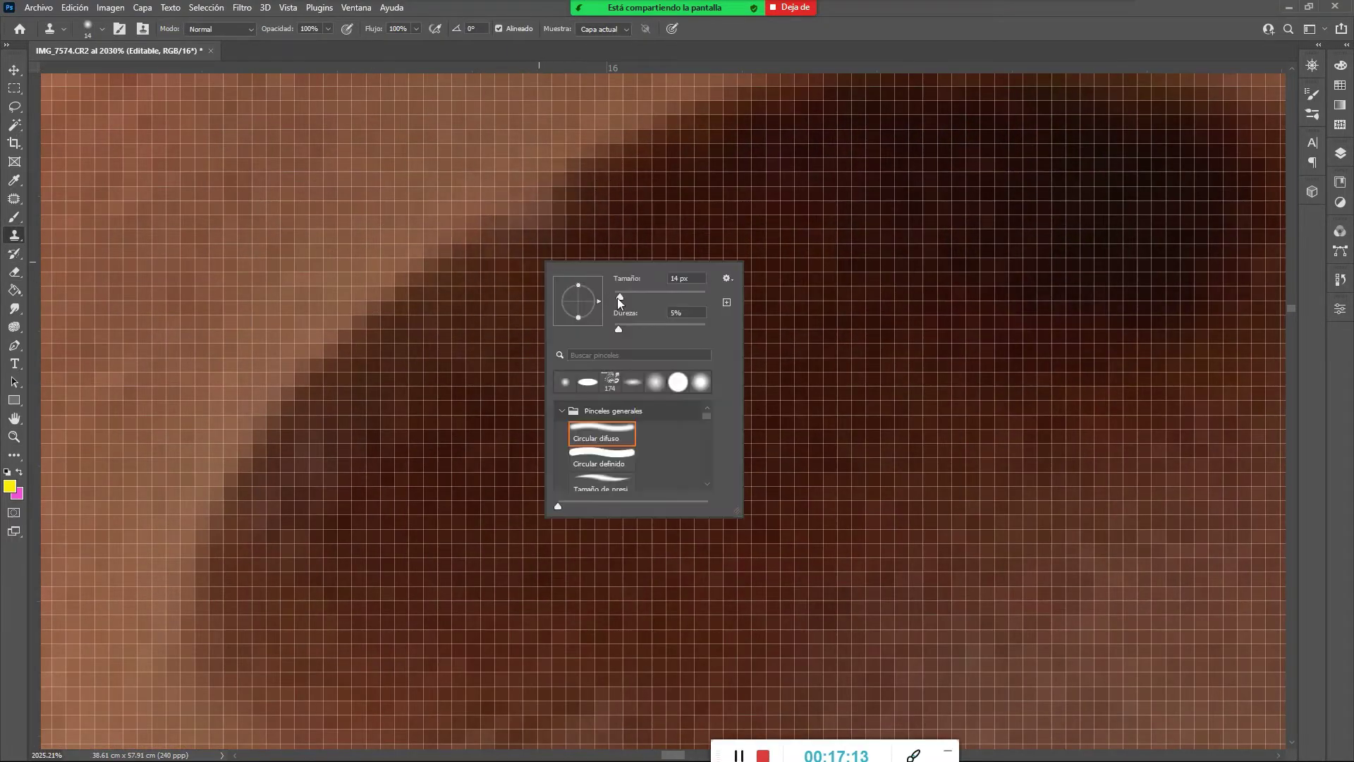
drag(619, 298, 616, 297)
text(2)
key(Return)
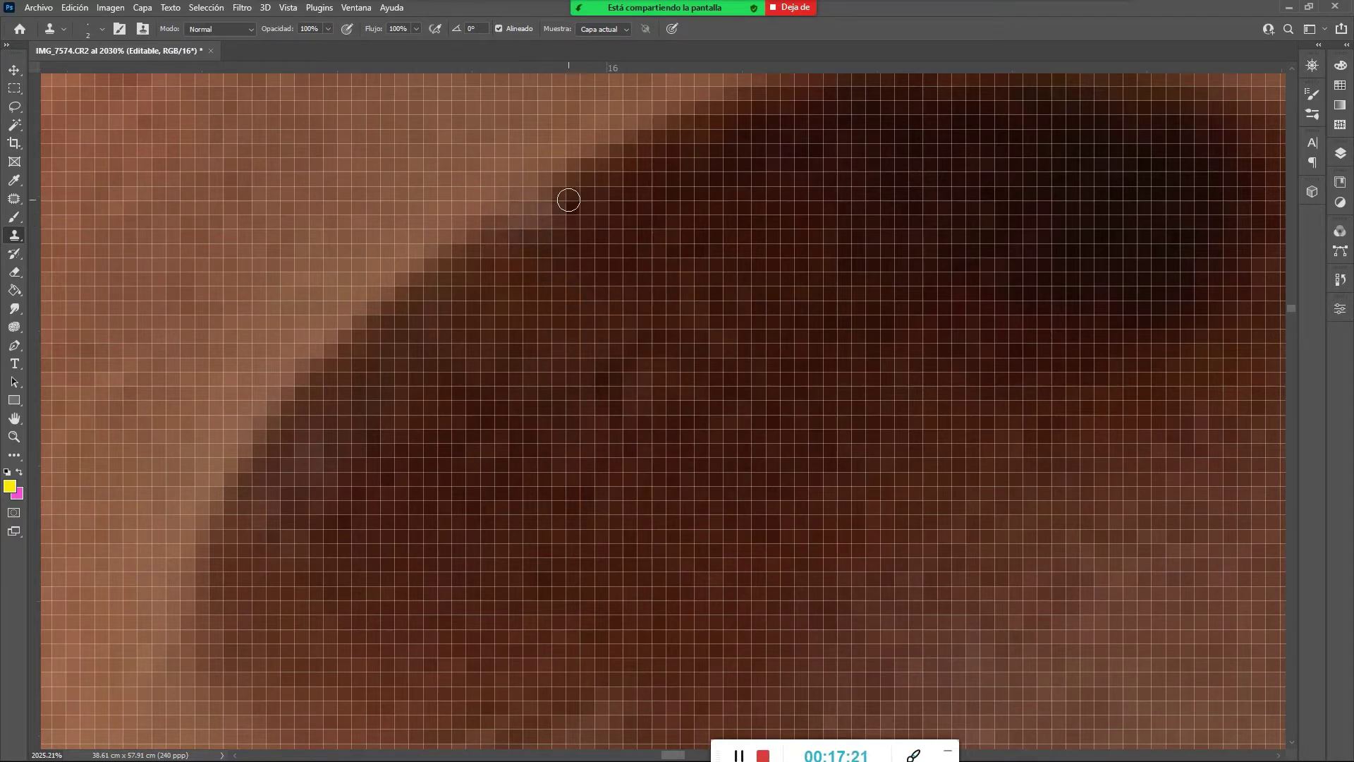
alt+click(418, 280)
mouse_move(471, 244)
mouse_down()
mouse_move(577, 177)
mouse_move(515, 239)
mouse_move(535, 262)
mouse_move(577, 195)
mouse_move(492, 252)
mouse_up()
alt+click(538, 267)
alt+click(555, 262)
Toggle the visibility of the Editable layer to compare the retouched face with the original
key(ctrl+minus)
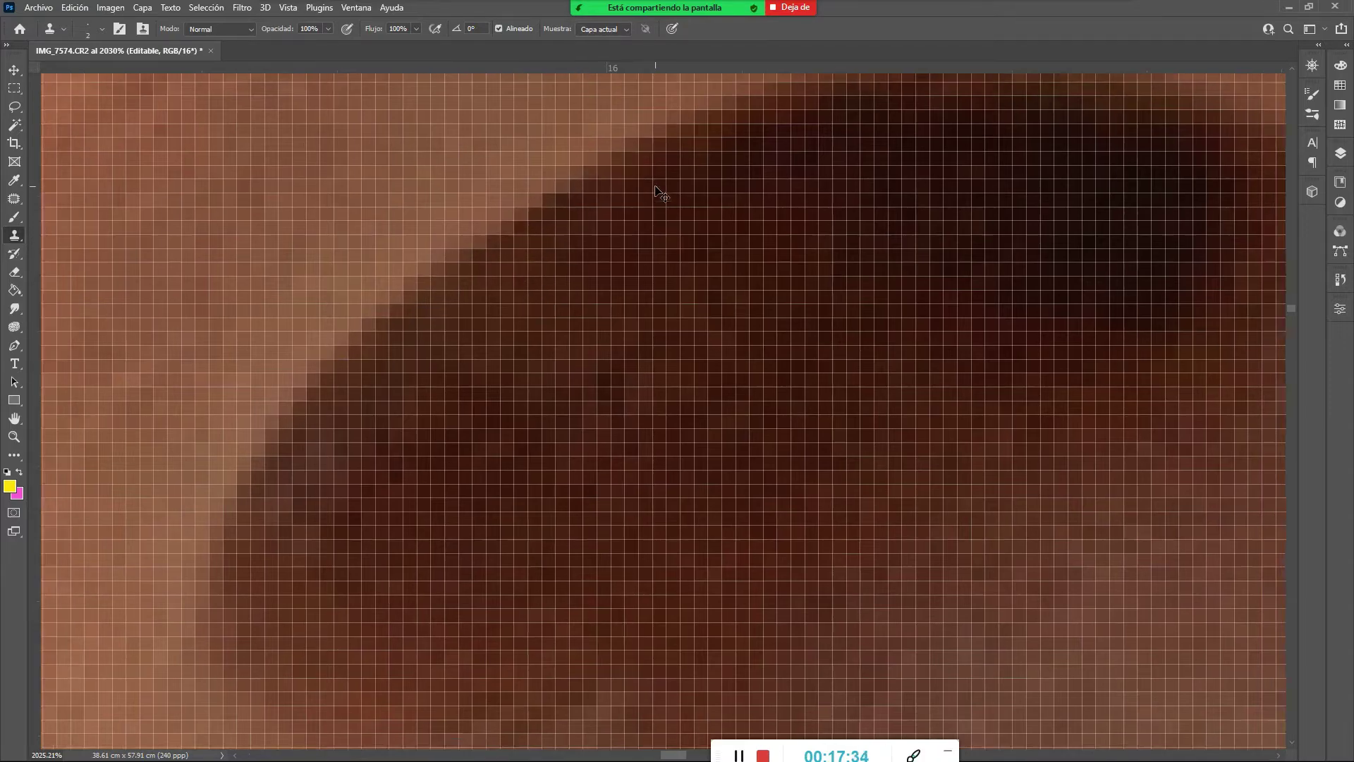
key(ctrl+minus)
key(ctrl+minus)
key(ctrl+minus)
key(ctrl+minus)
key(ctrl+minus)
key(ctrl+minus)
key(ctrl+minus)
key(ctrl+minus)
key(ctrl+minus)
key(ctrl+minus)
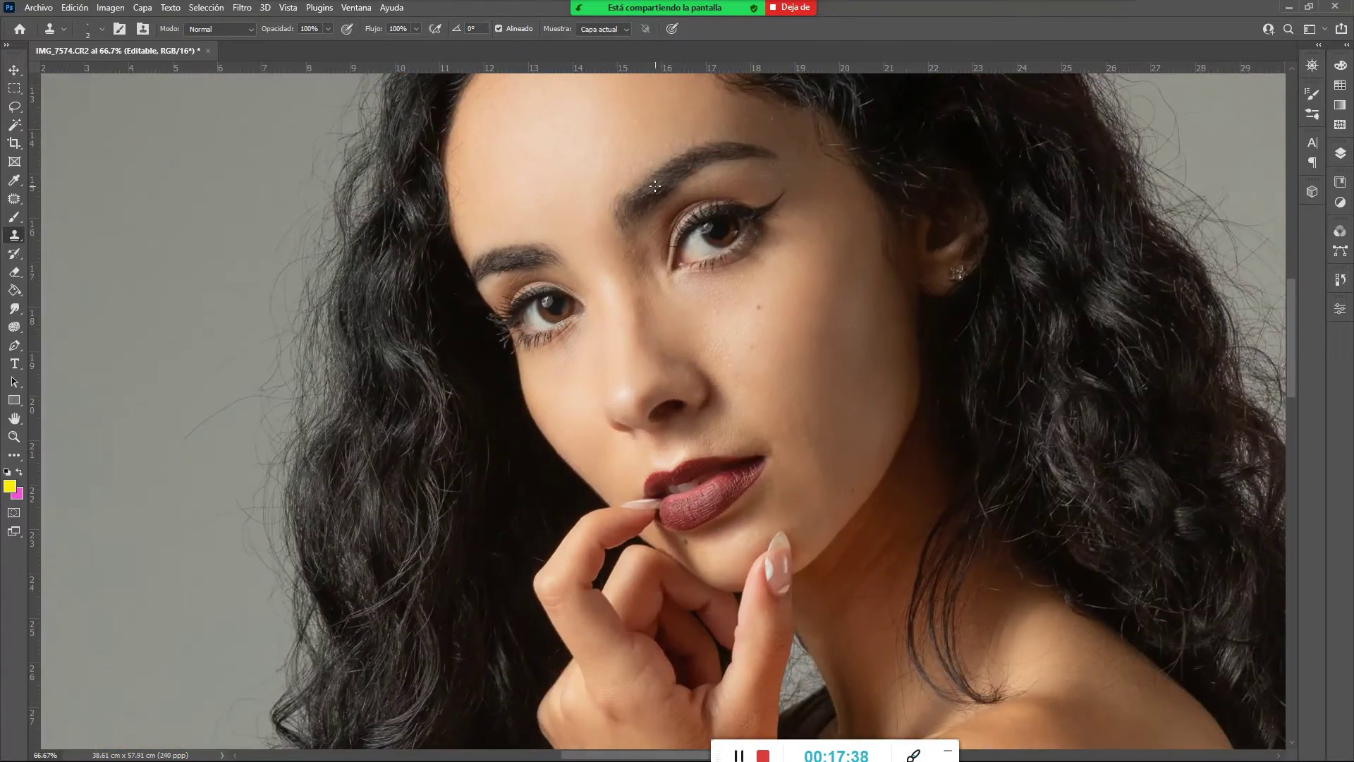
click(1341, 154)
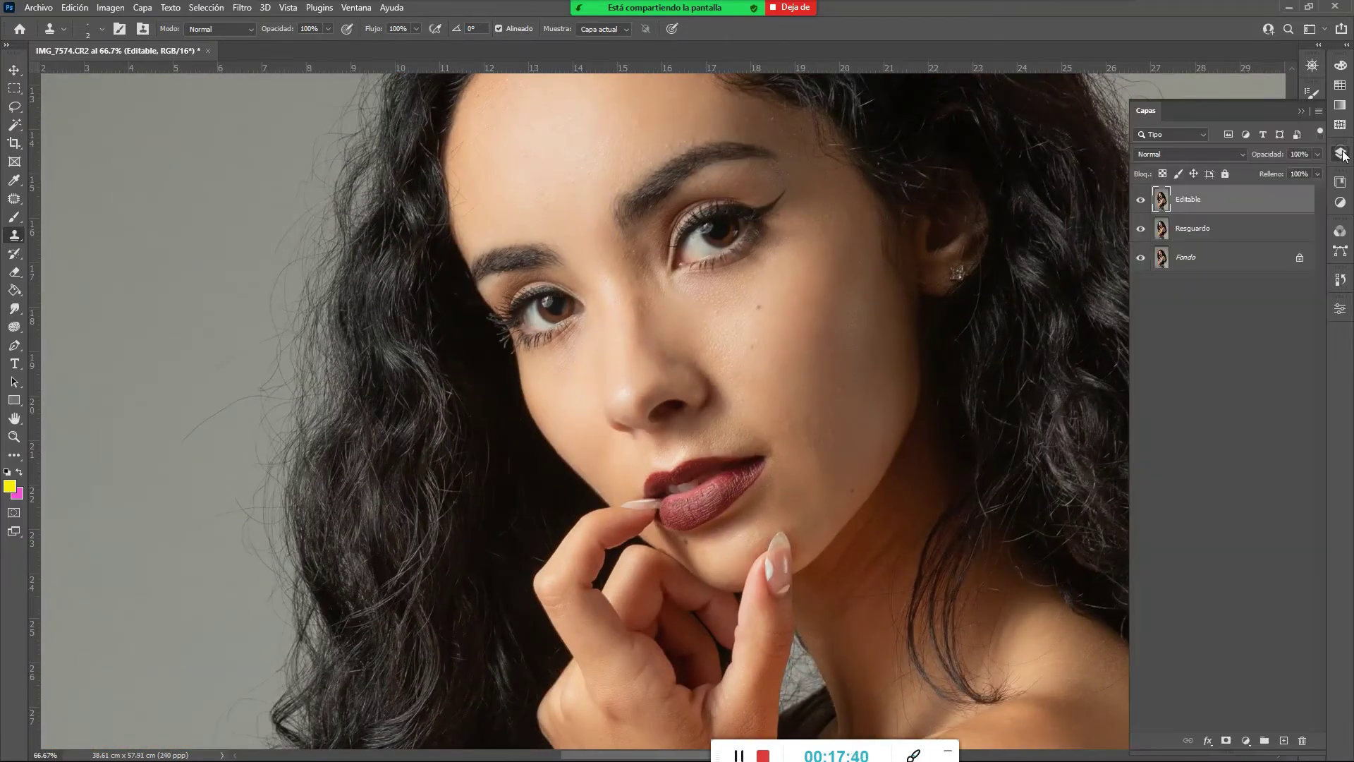
click(1141, 200)
Heal the small dark spots on the shoulder, upper arm and upper back with a 42 px Spot Healing Brush
drag(841, 273, 708, 162)
drag(892, 463, 712, 183)
drag(809, 362, 596, 179)
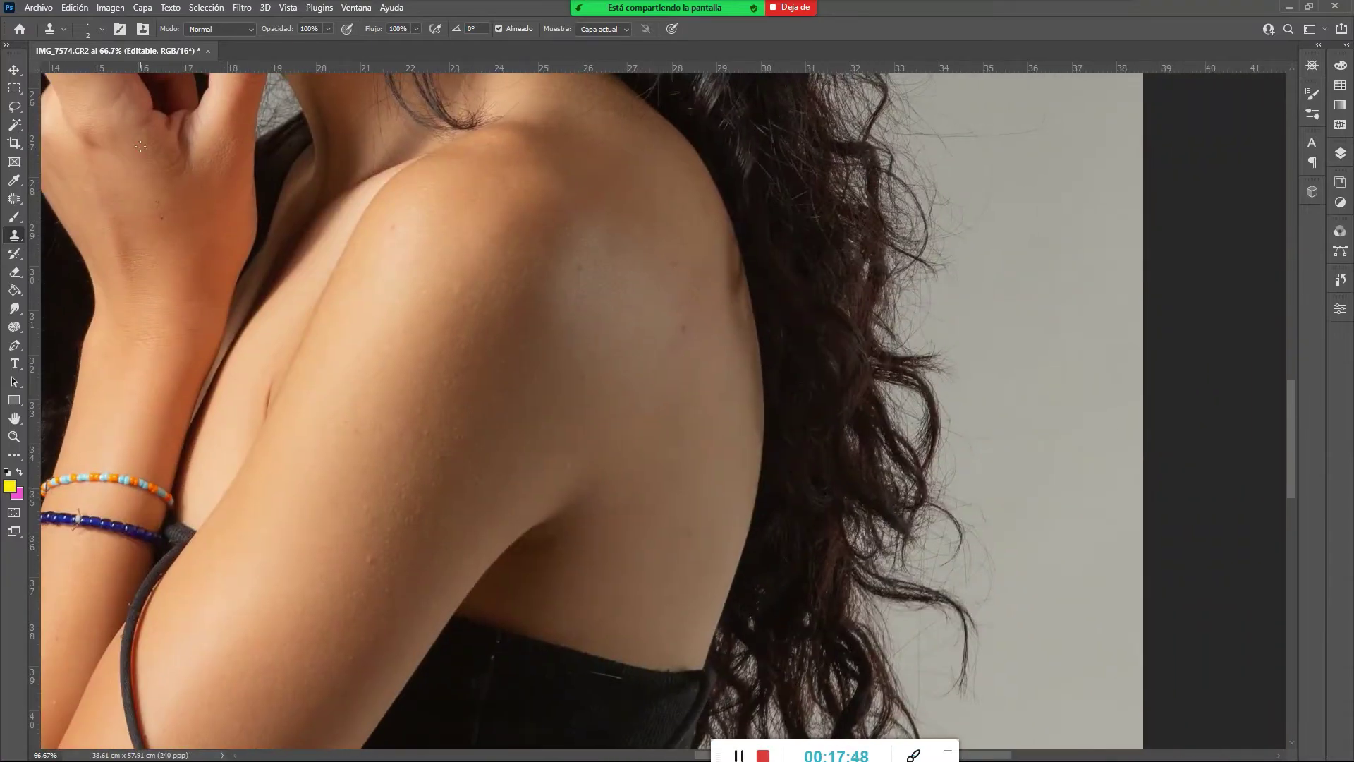
click(12, 203)
right_click(13, 202)
click(36, 195)
click(675, 266)
click(578, 269)
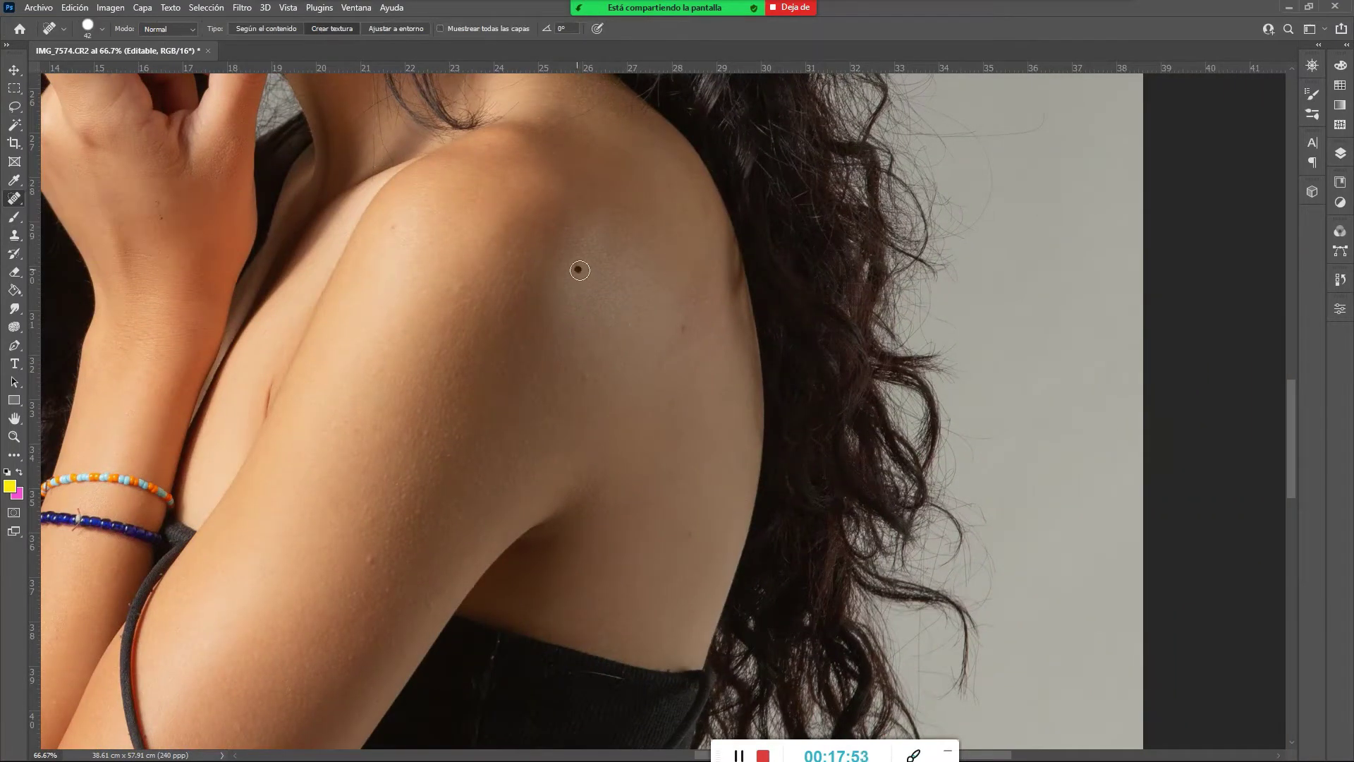
click(681, 328)
click(367, 558)
click(397, 231)
Examine the retouched portrait at full-figure size and the face up close for remaining blemishes
drag(490, 333, 574, 443)
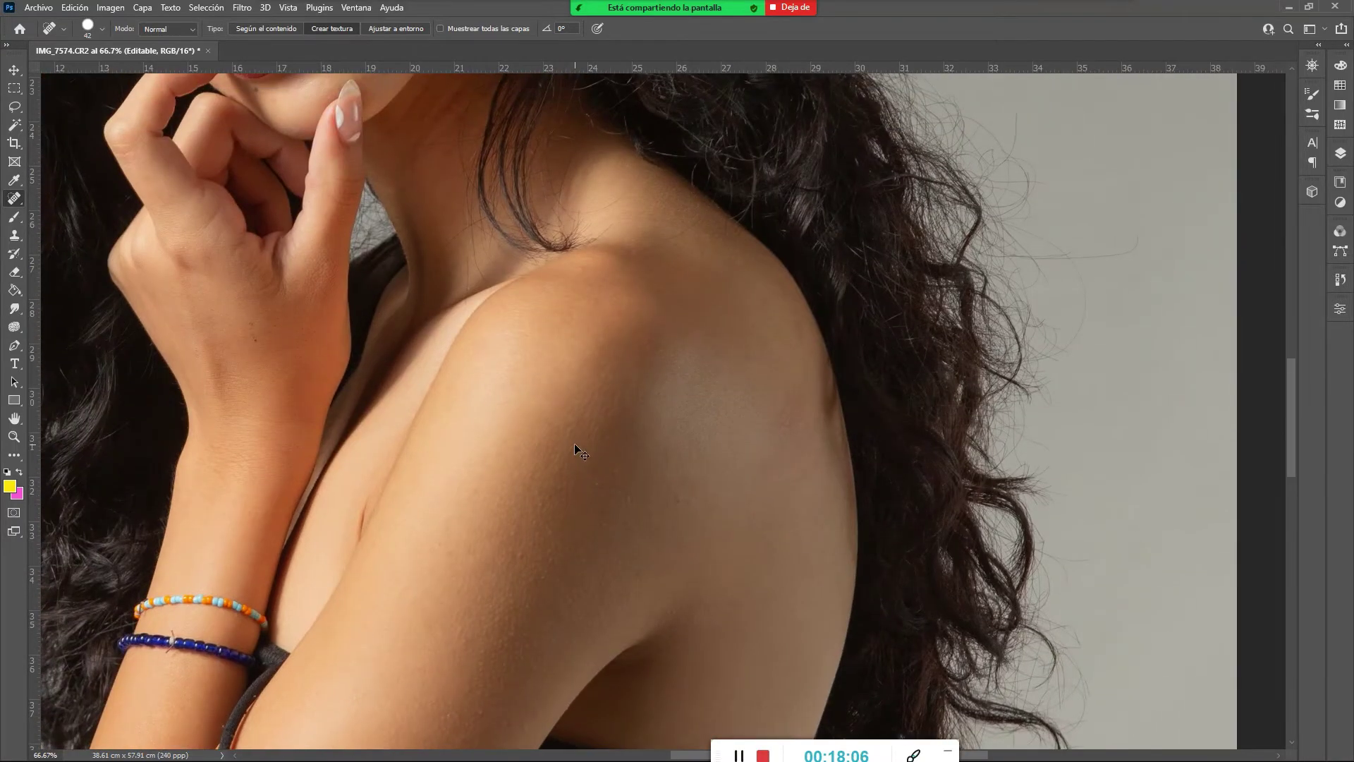
key(ctrl+minus)
key(ctrl+minus)
key(ctrl+minus)
key(ctrl+minus)
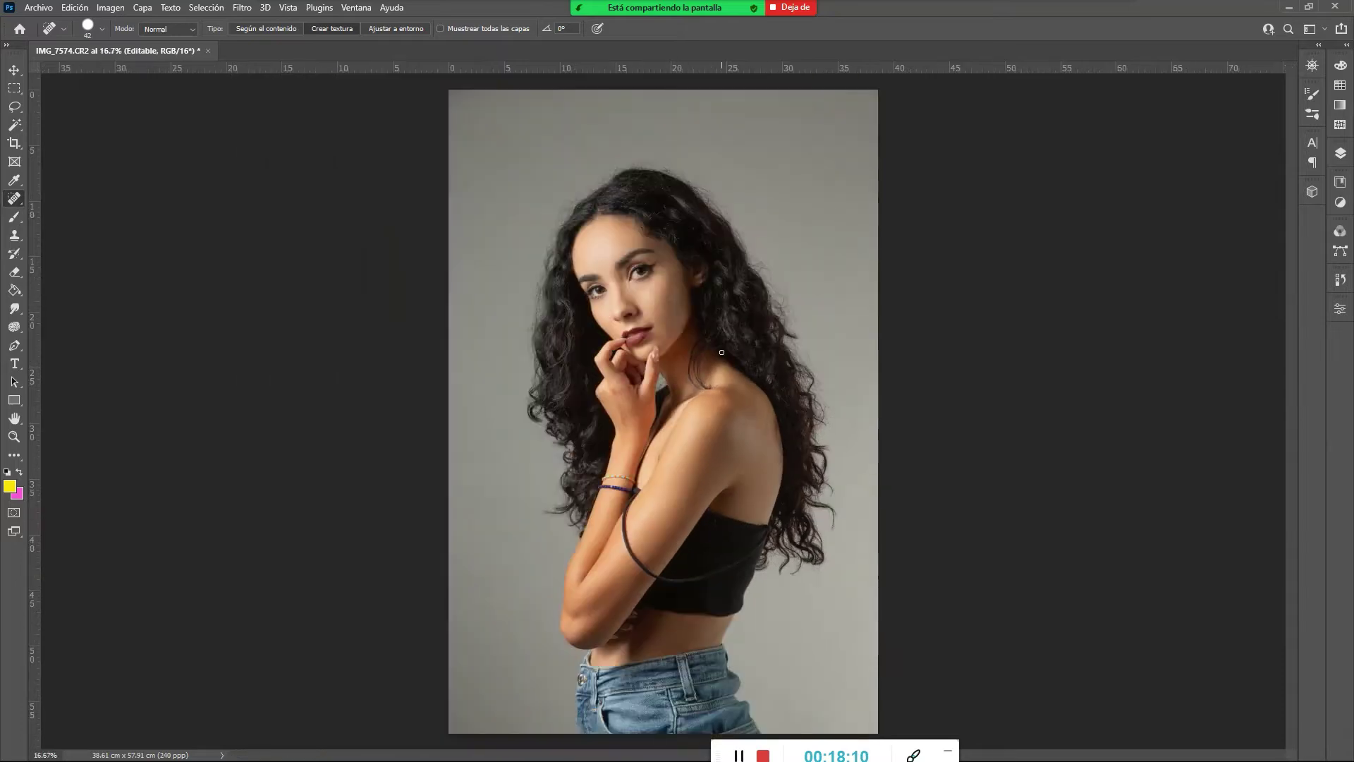
key(z)
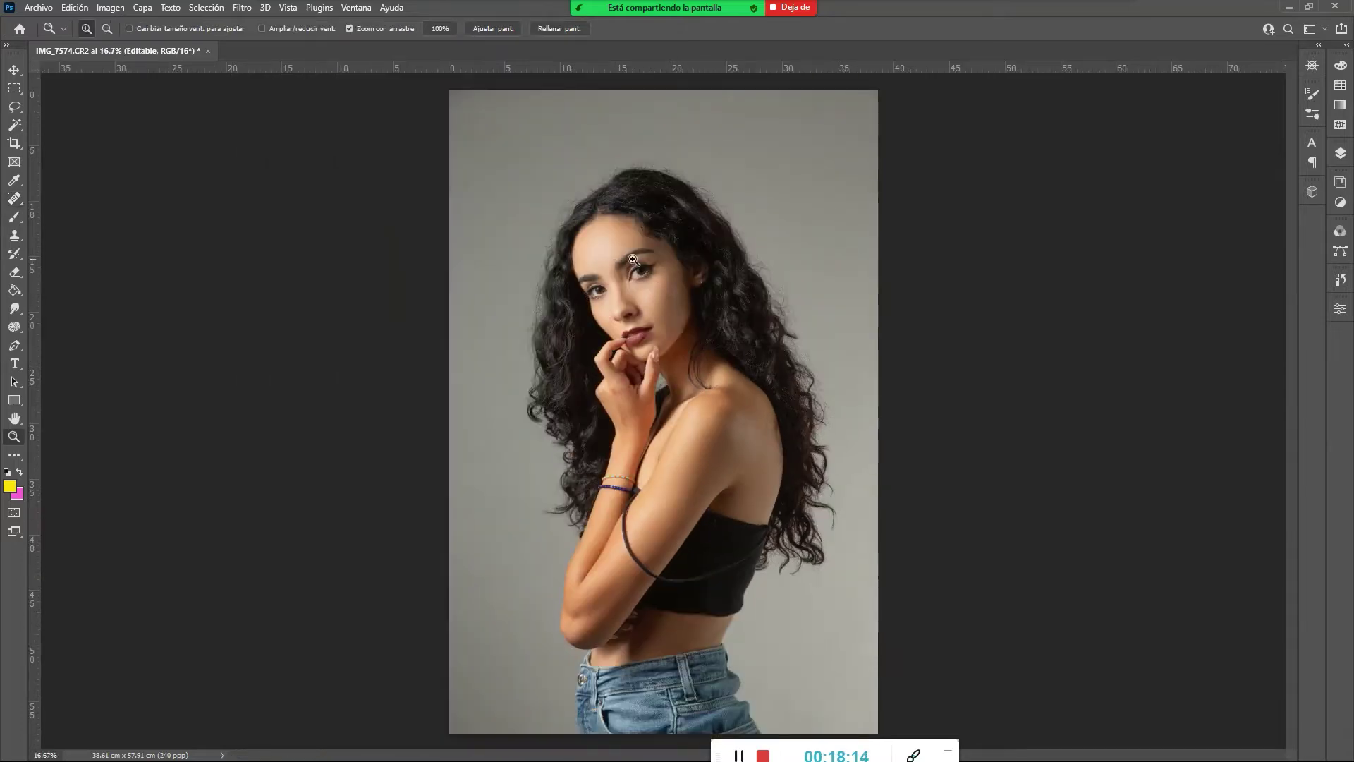
mouse_move(633, 270)
mouse_down()
mouse_move(747, 351)
mouse_move(680, 348)
mouse_up()
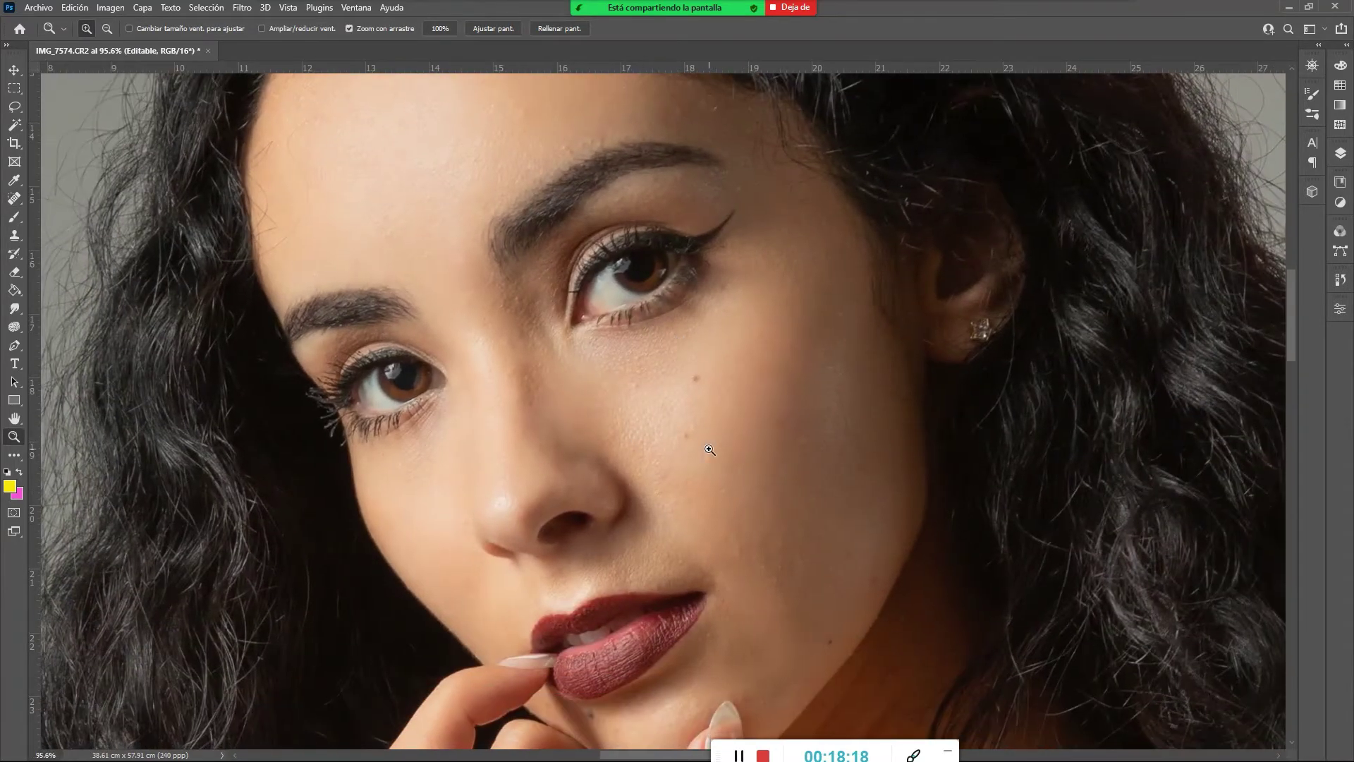
drag(748, 397, 705, 341)
key(ctrl+minus)
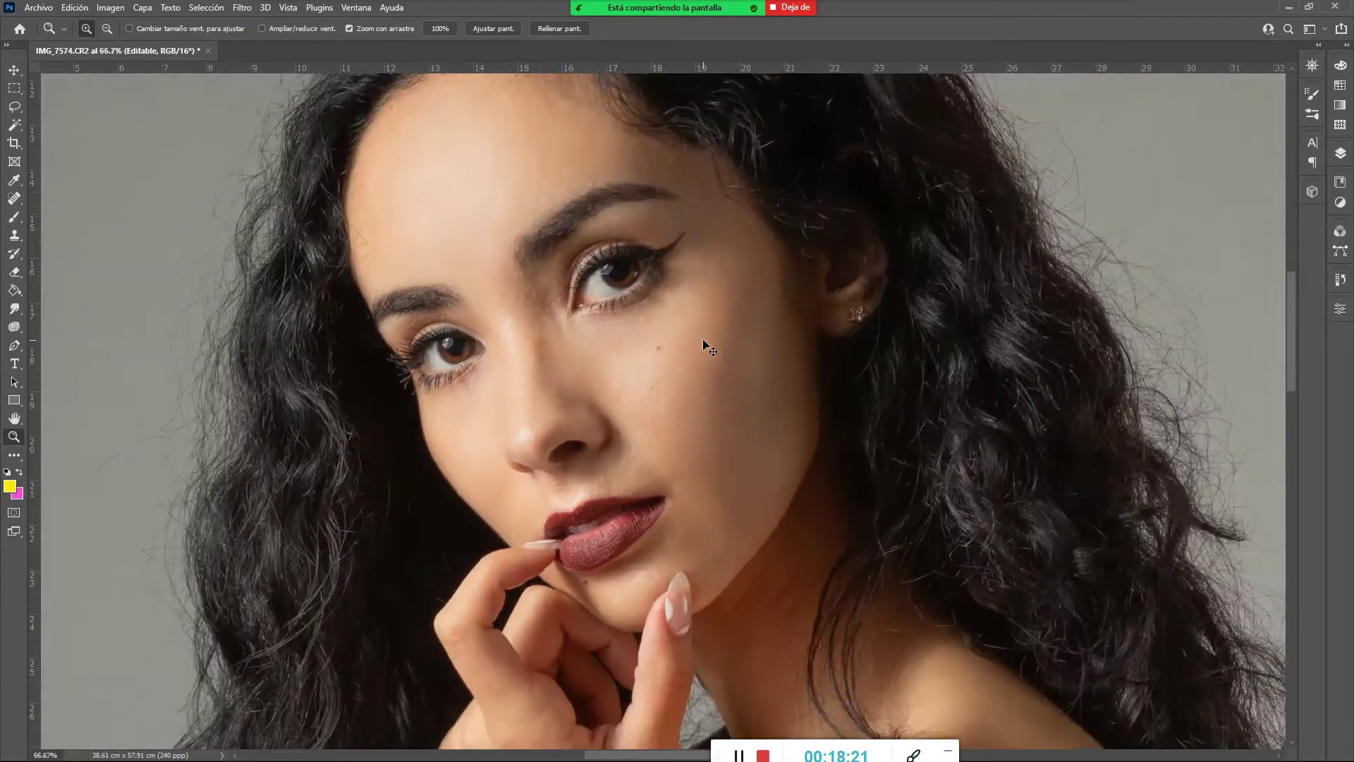
key(ctrl+minus)
key(ctrl+minus)
drag(655, 489, 484, 455)
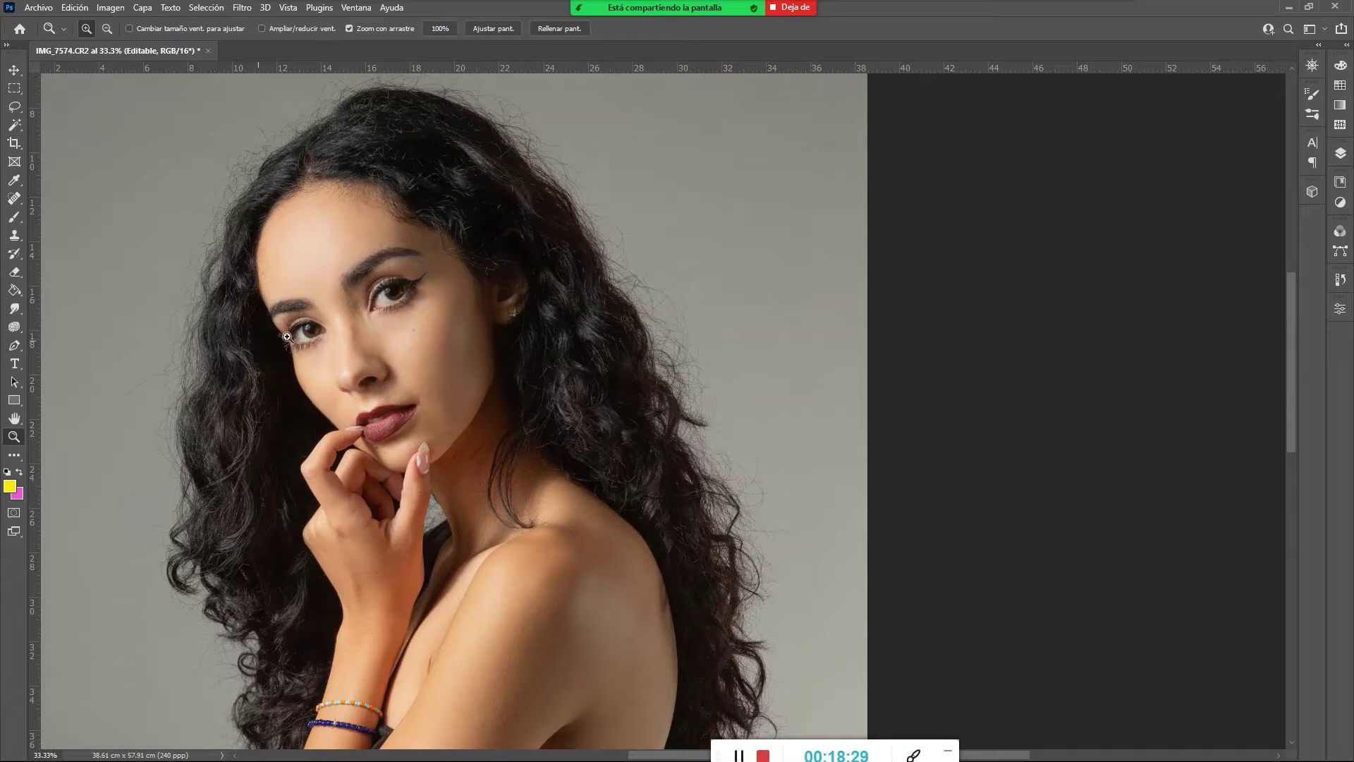
drag(479, 395, 516, 362)
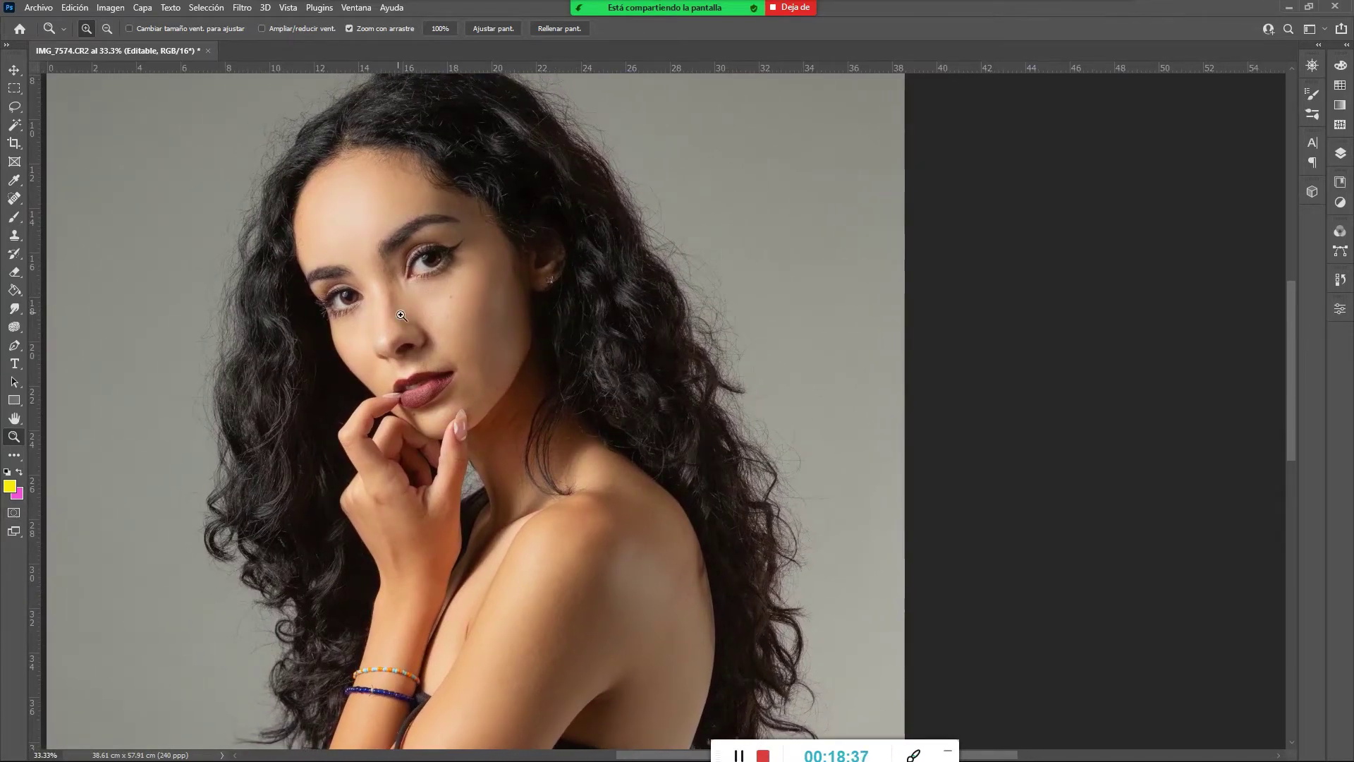
drag(338, 319, 379, 327)
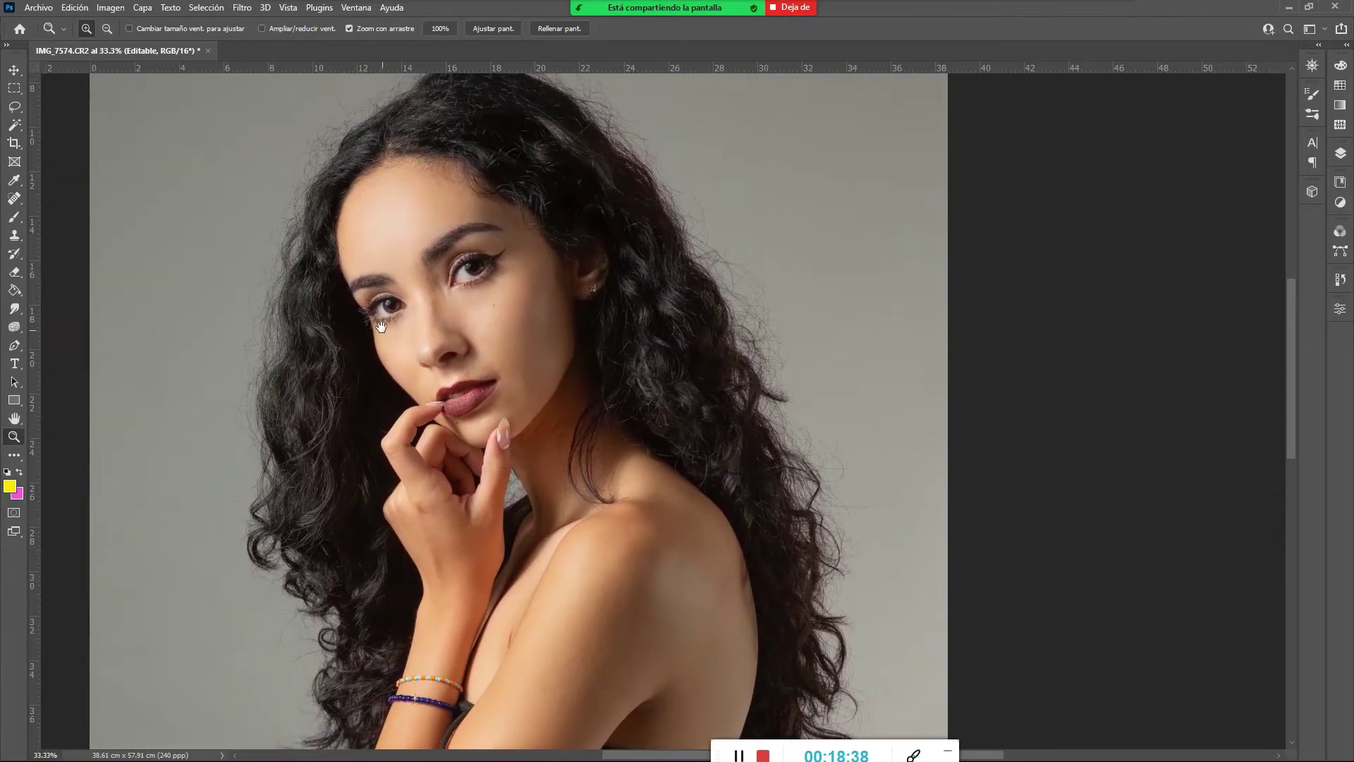
Try painting a Quick Mask over the forehead with a soft brush, and undo the strokes
click(17, 516)
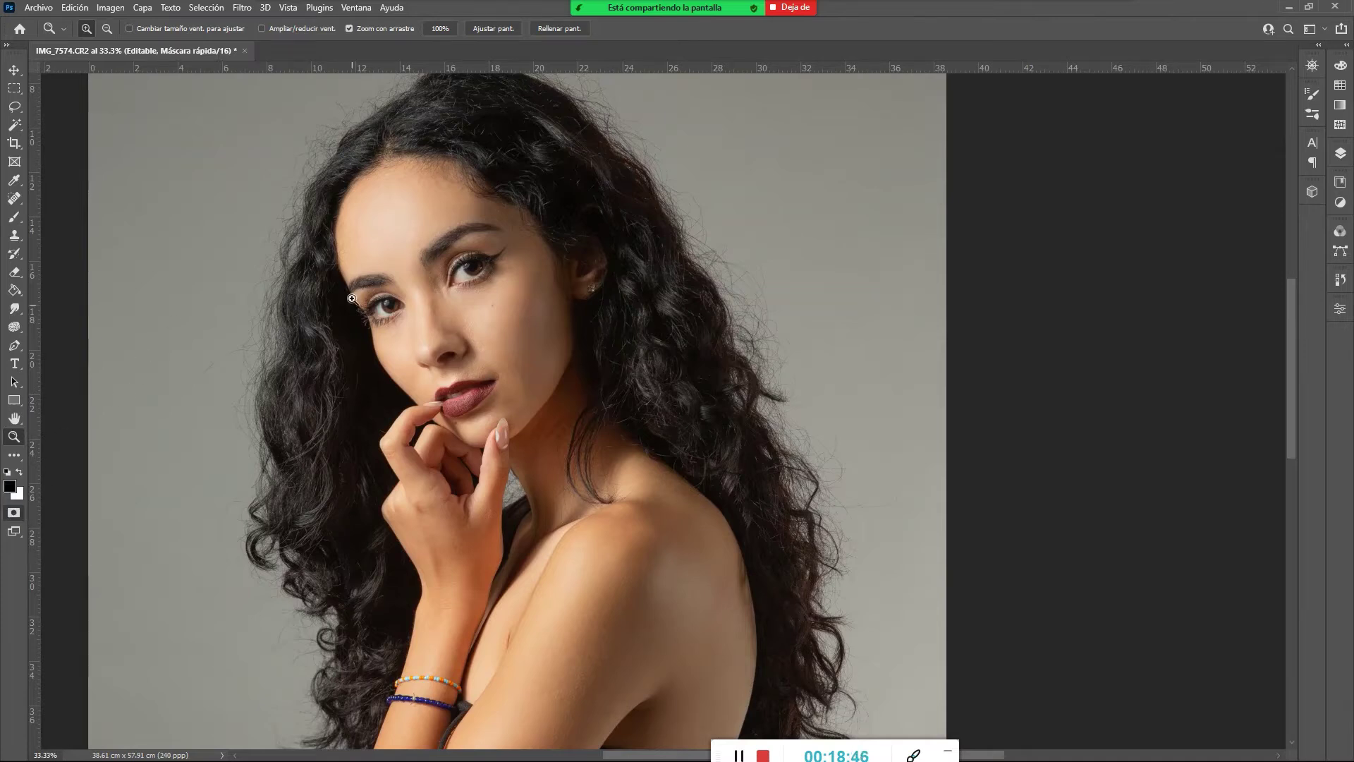
key(b)
right_click(433, 408)
click(407, 391)
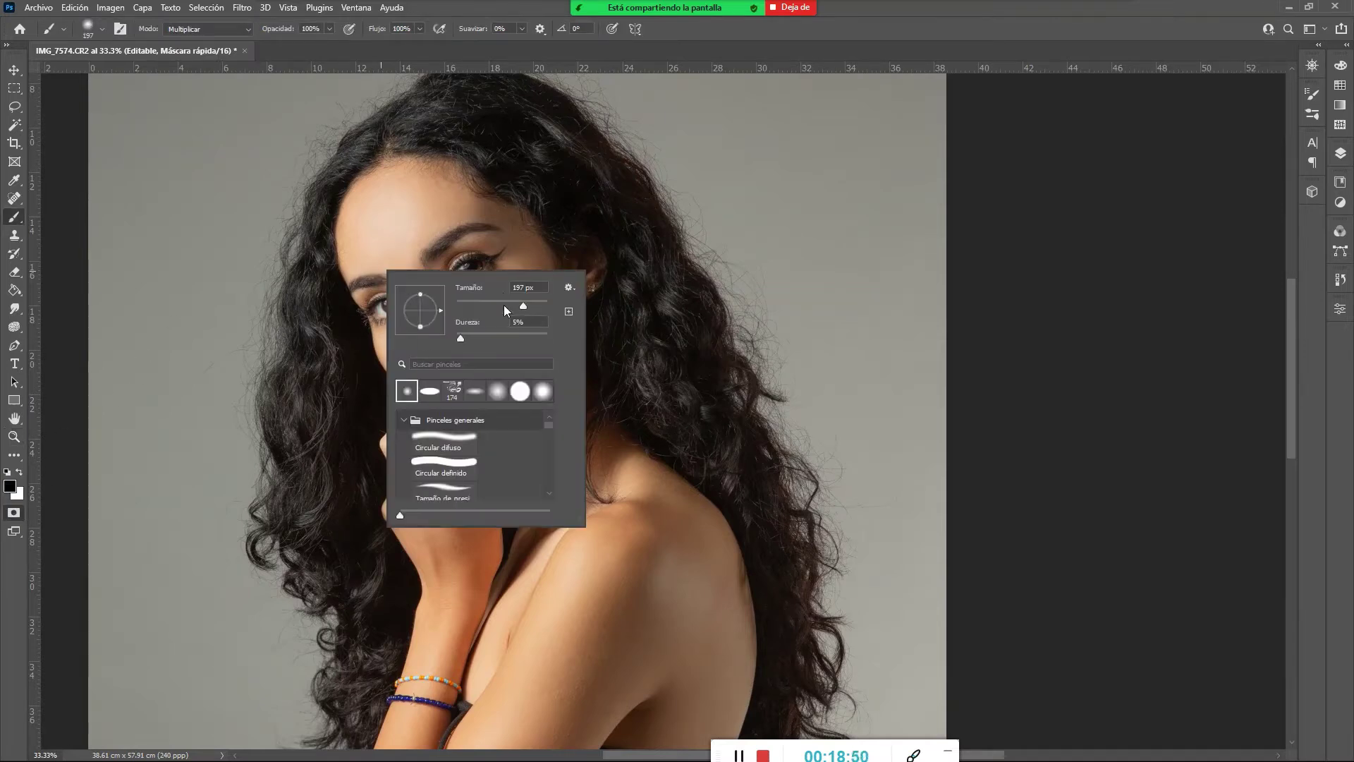
click(422, 211)
mouse_move(422, 212)
mouse_down()
mouse_move(427, 229)
mouse_move(397, 237)
mouse_up()
key(ctrl+z)
click(16, 515)
key(ctrl+z)
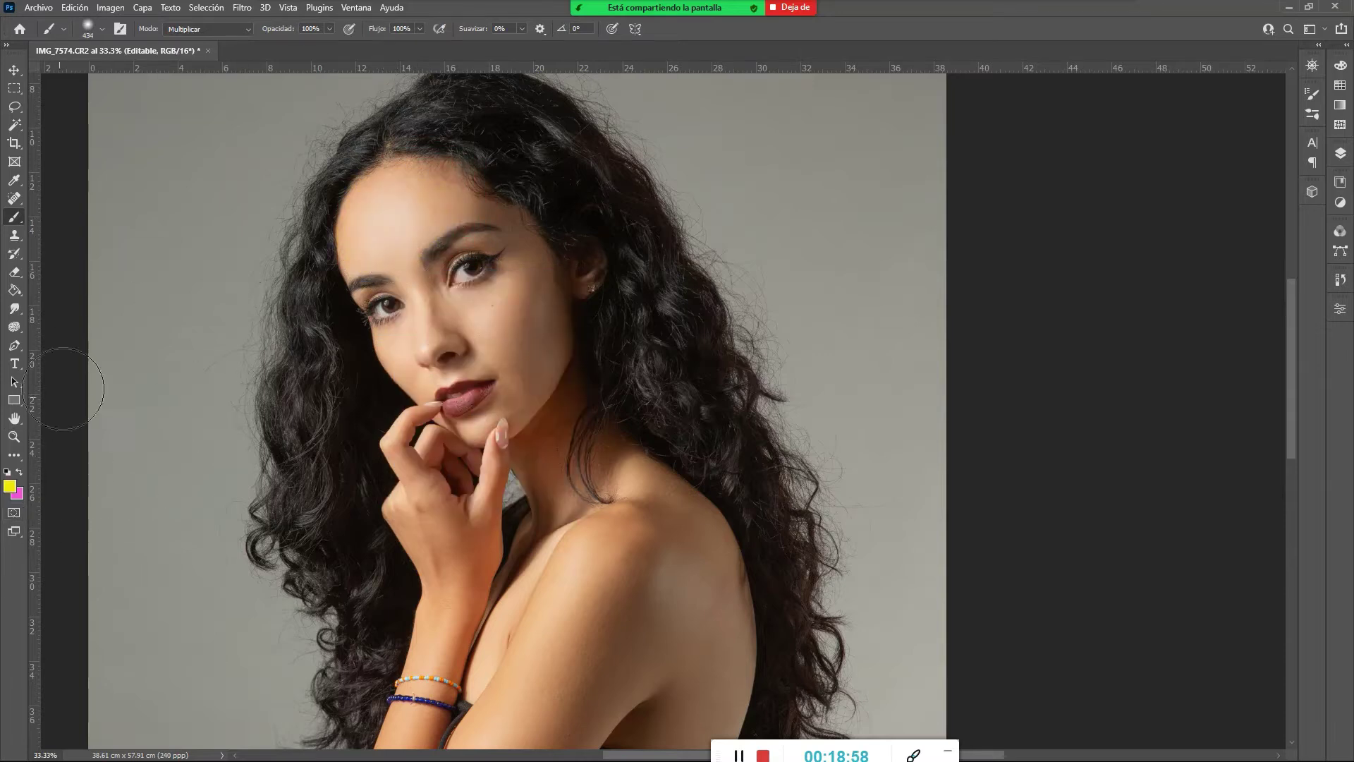
Enter Quick Mask mode and mask the eye and eyebrow nearer the earring with a soft 163 px brush at 5% hardness
click(14, 514)
right_click(422, 229)
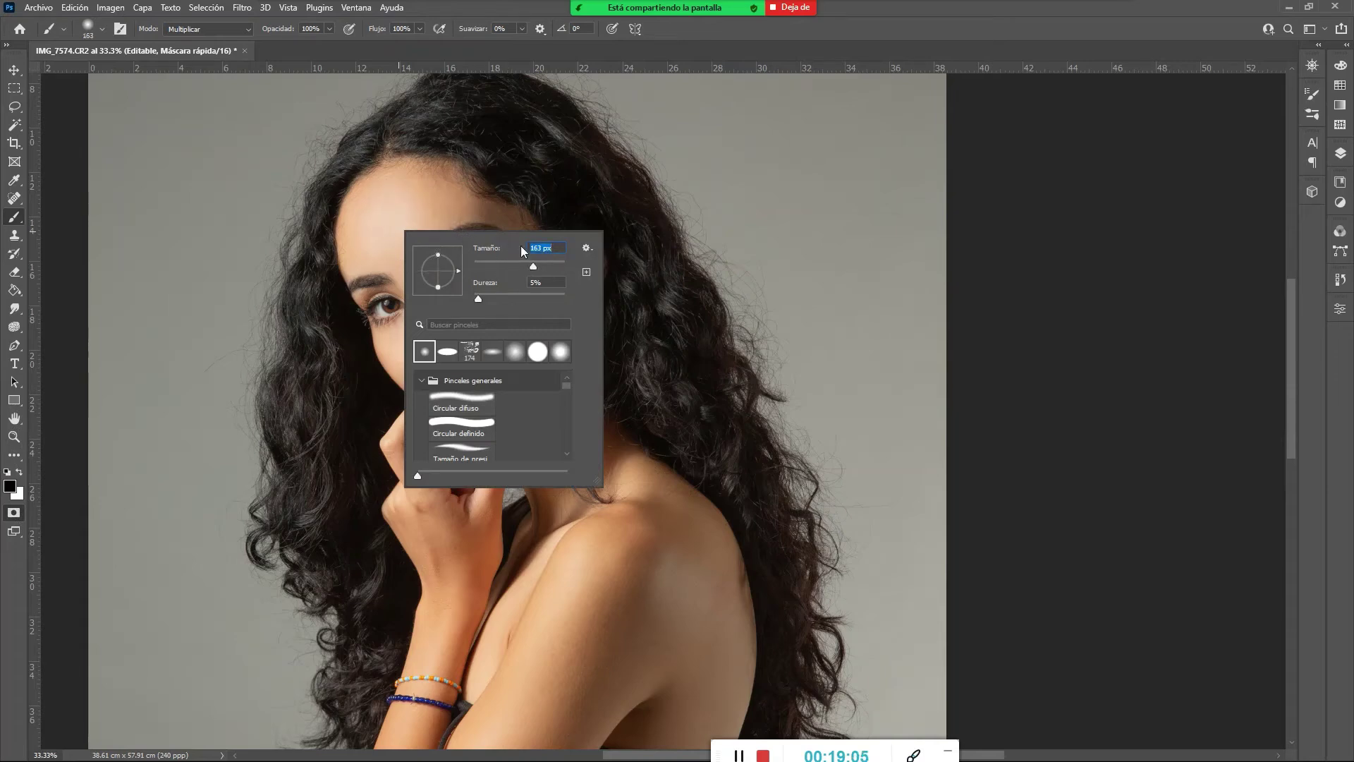
click(629, 233)
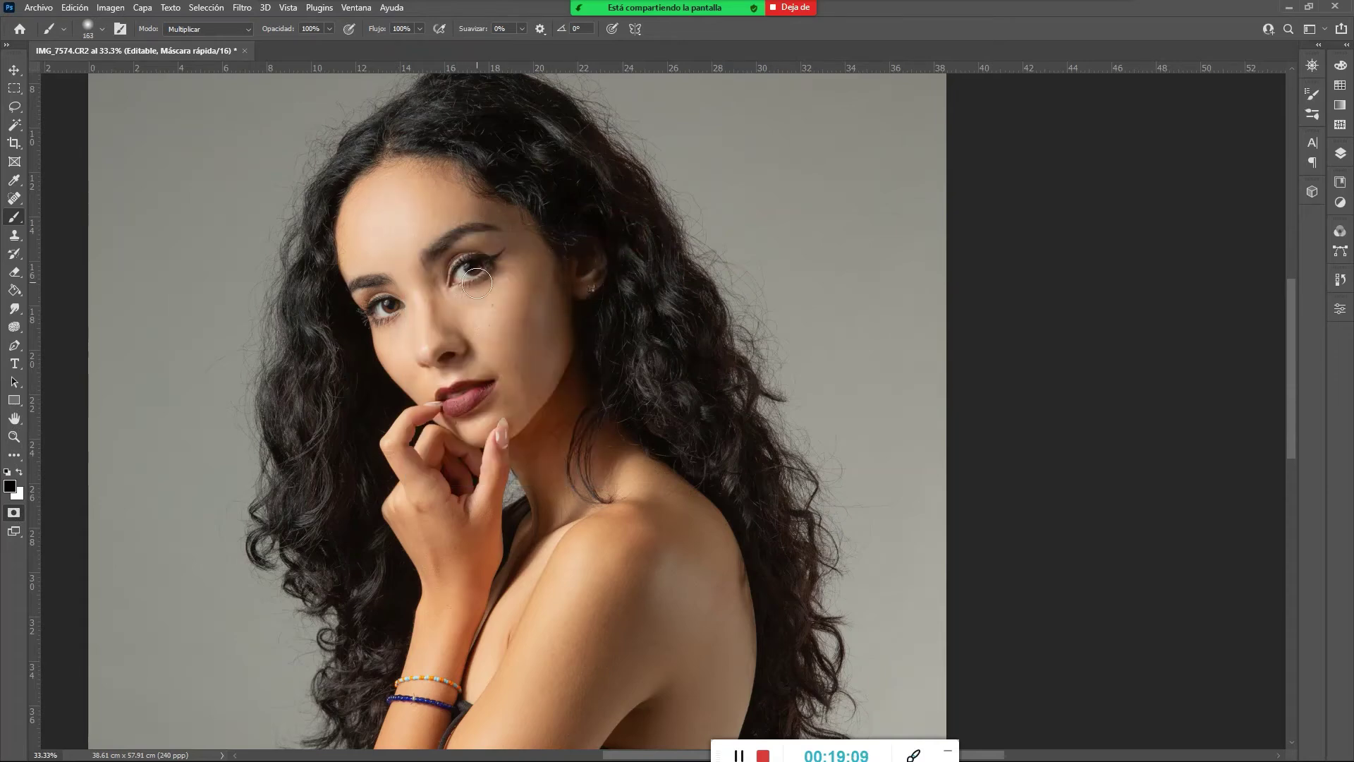
key(z)
mouse_move(454, 270)
mouse_down()
mouse_move(529, 282)
mouse_move(670, 266)
mouse_up()
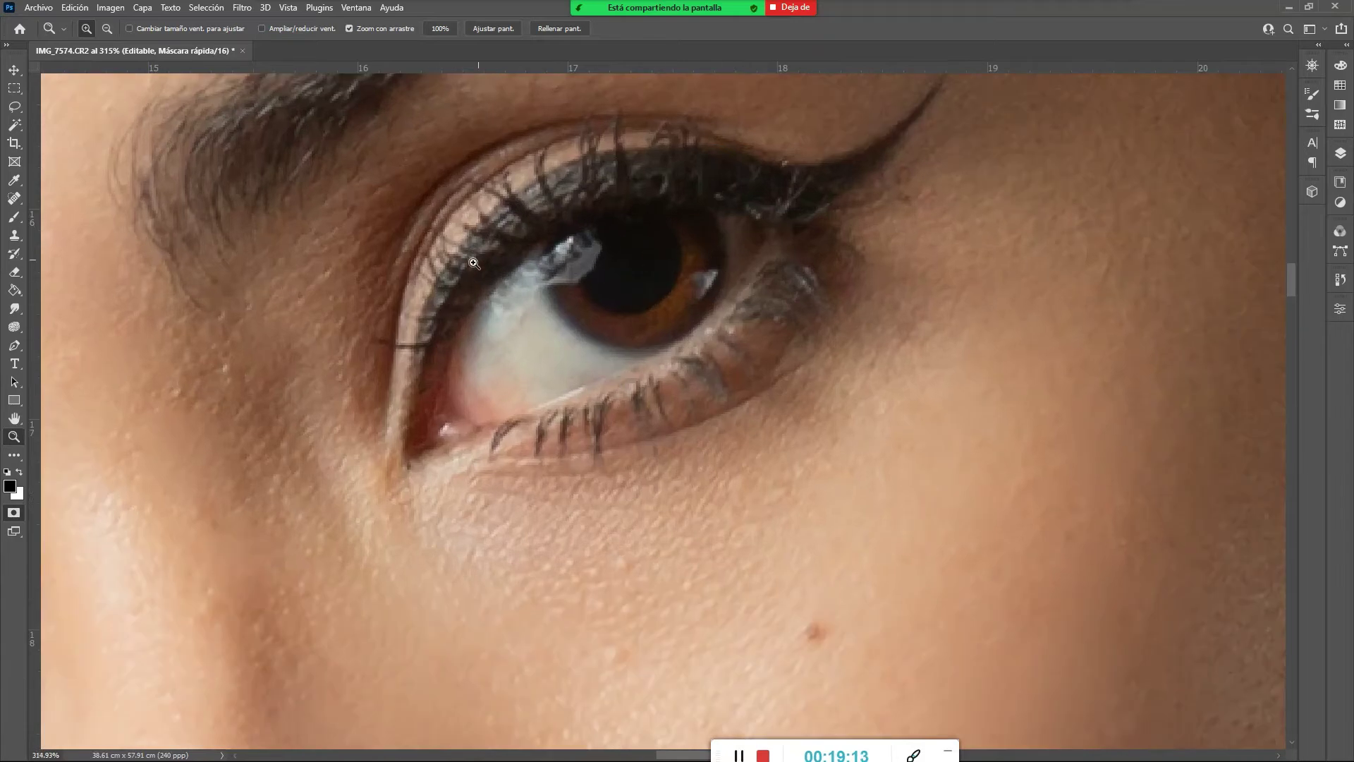
key(ctrl+minus)
key(ctrl+minus)
key(ctrl+minus)
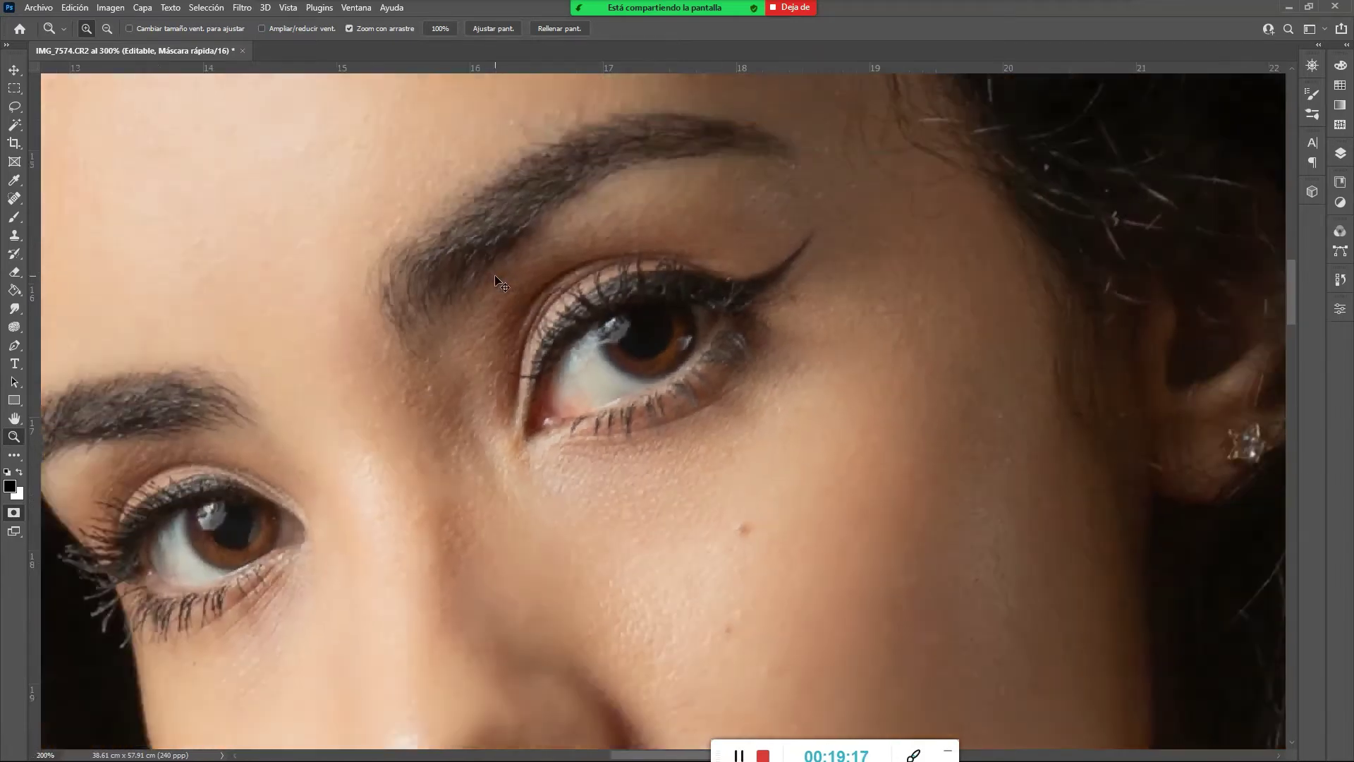
key(b)
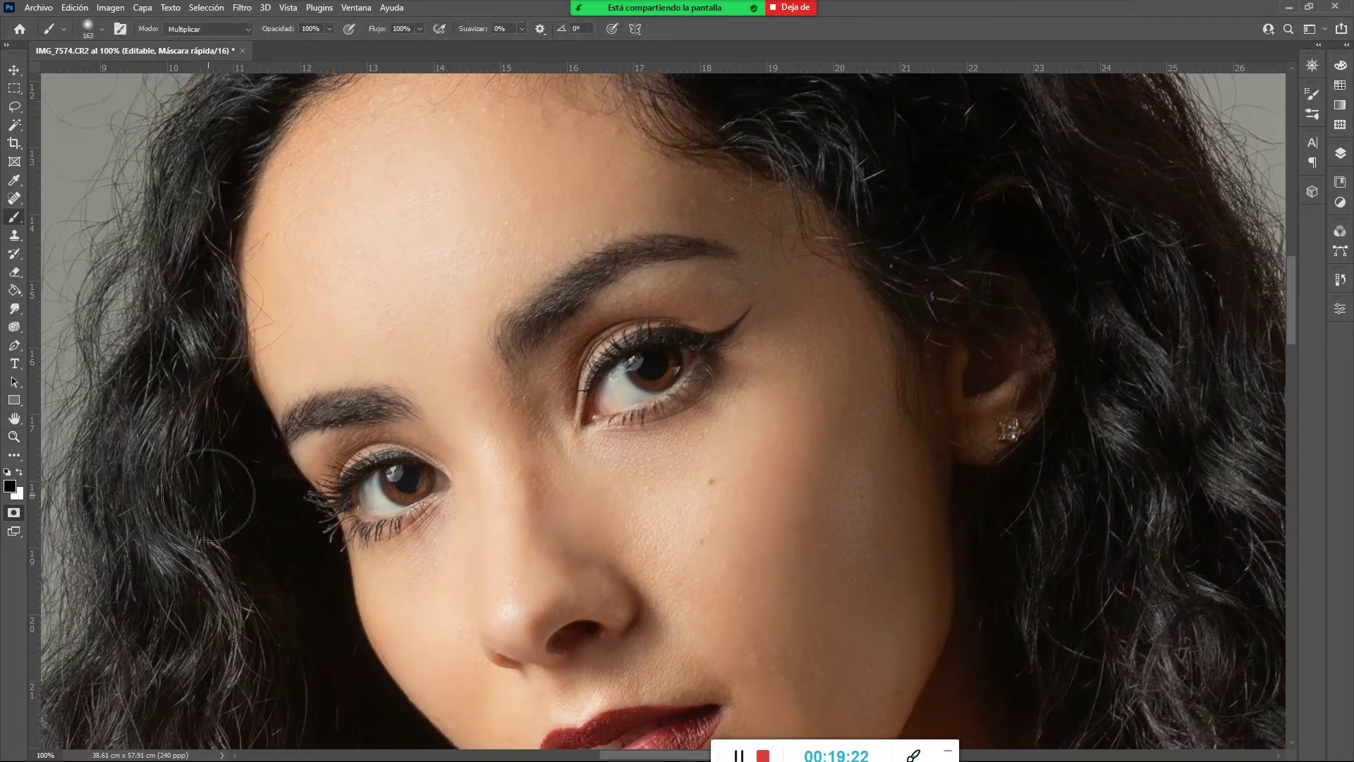
mouse_move(529, 330)
mouse_down()
mouse_move(621, 278)
mouse_move(557, 283)
mouse_move(613, 395)
mouse_move(716, 339)
mouse_move(606, 379)
mouse_up()
Reduce the brush to 96 px and mask the other eye and eyebrow, including the outer lashes
right_click(264, 421)
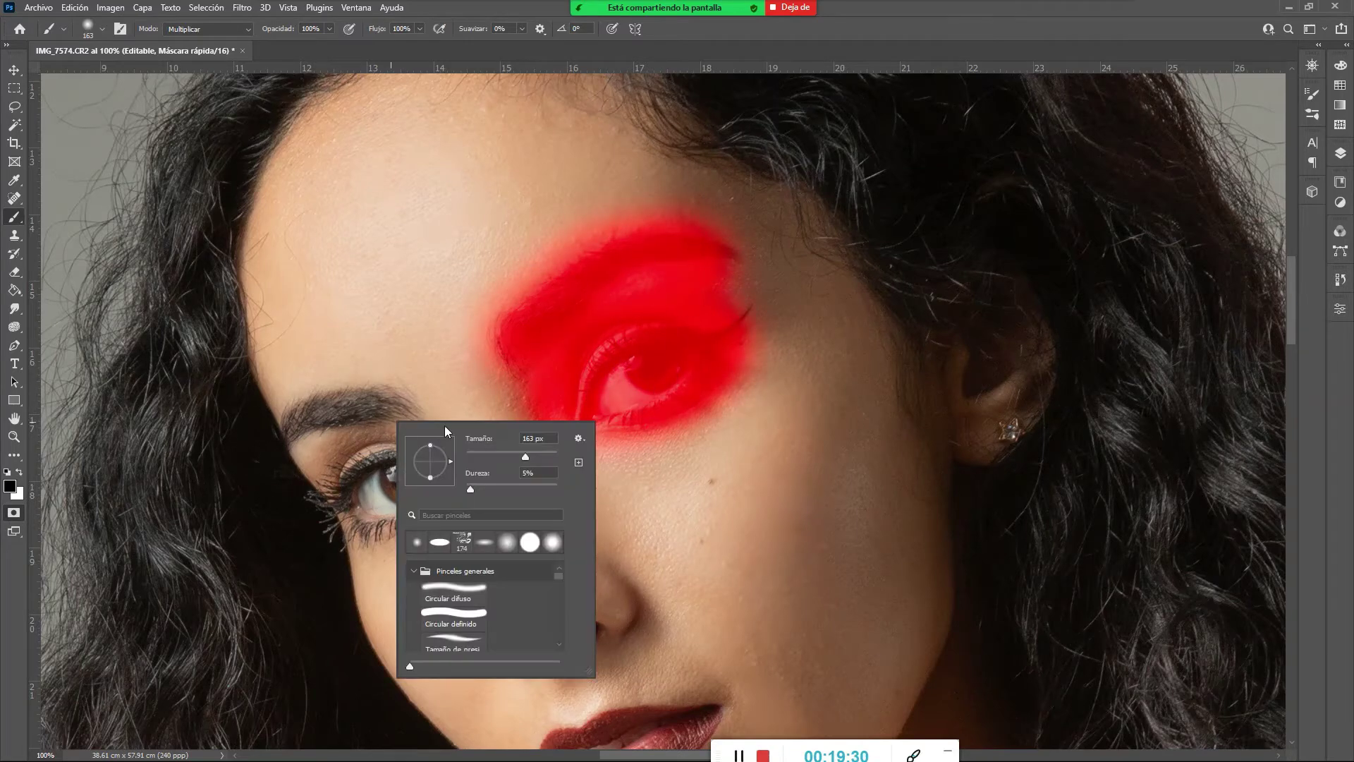
drag(384, 410, 354, 406)
mouse_move(410, 473)
mouse_down()
mouse_move(339, 510)
mouse_move(389, 501)
mouse_move(373, 517)
mouse_move(428, 488)
mouse_up()
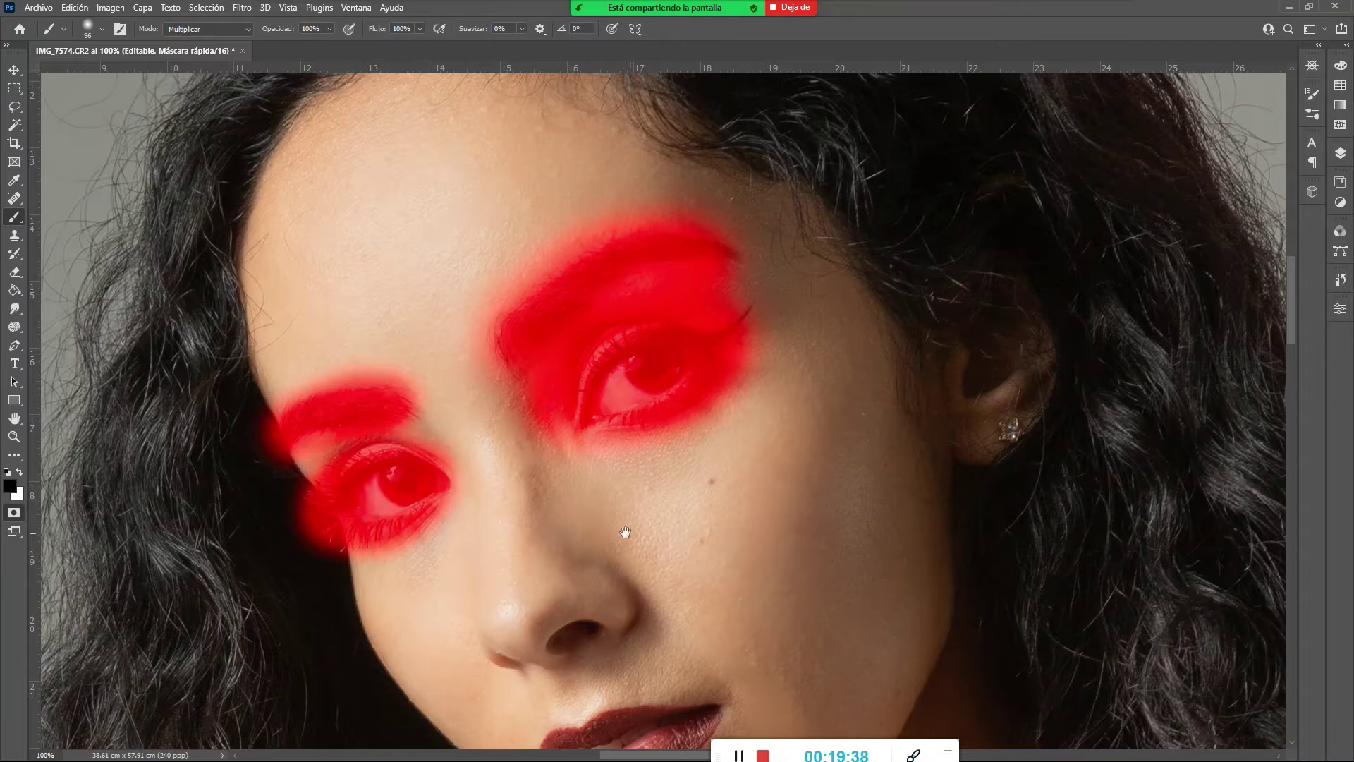
Paint the Quick Mask over both nostrils and the lips
drag(626, 534, 545, 393)
mouse_move(478, 496)
mouse_down()
mouse_move(516, 492)
mouse_move(504, 498)
mouse_up()
click(421, 518)
drag(543, 549, 502, 452)
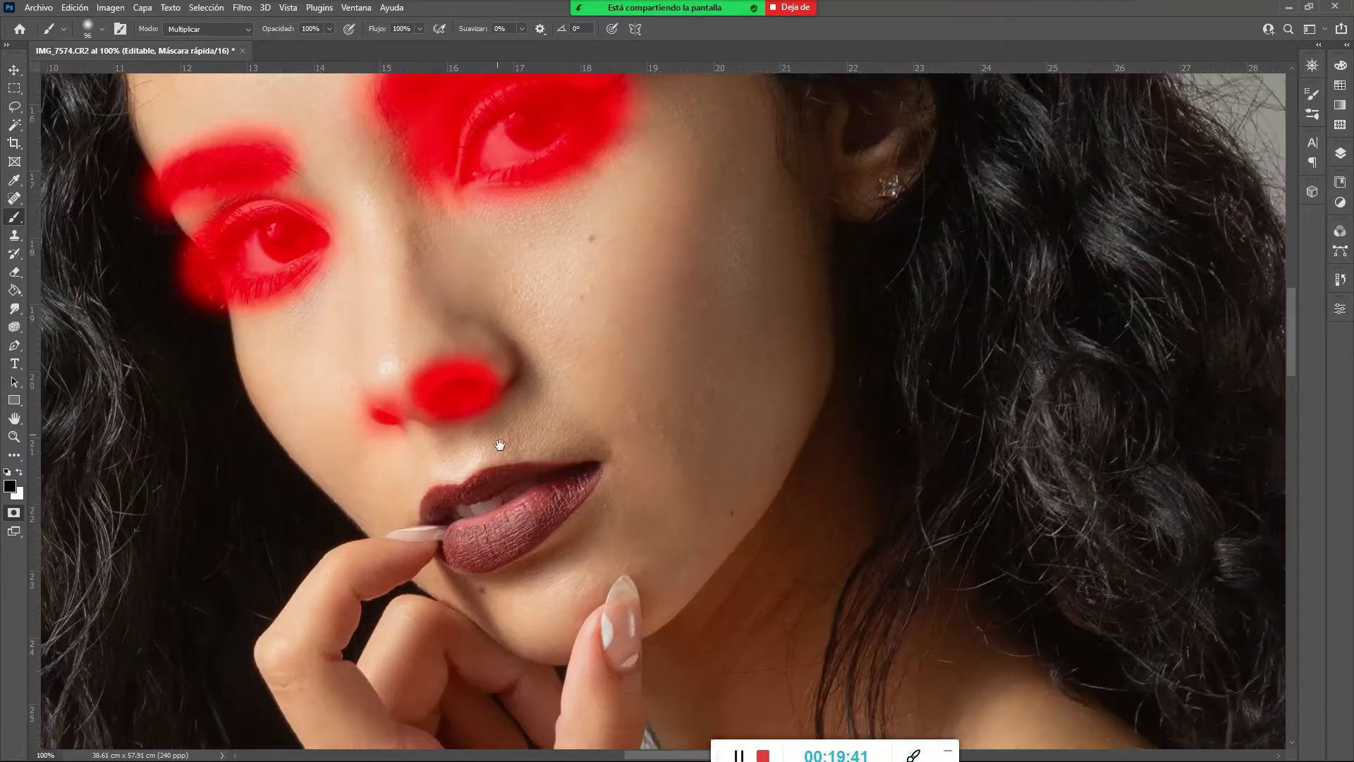
mouse_move(439, 514)
mouse_down()
mouse_move(534, 492)
mouse_move(475, 532)
mouse_move(545, 534)
mouse_up()
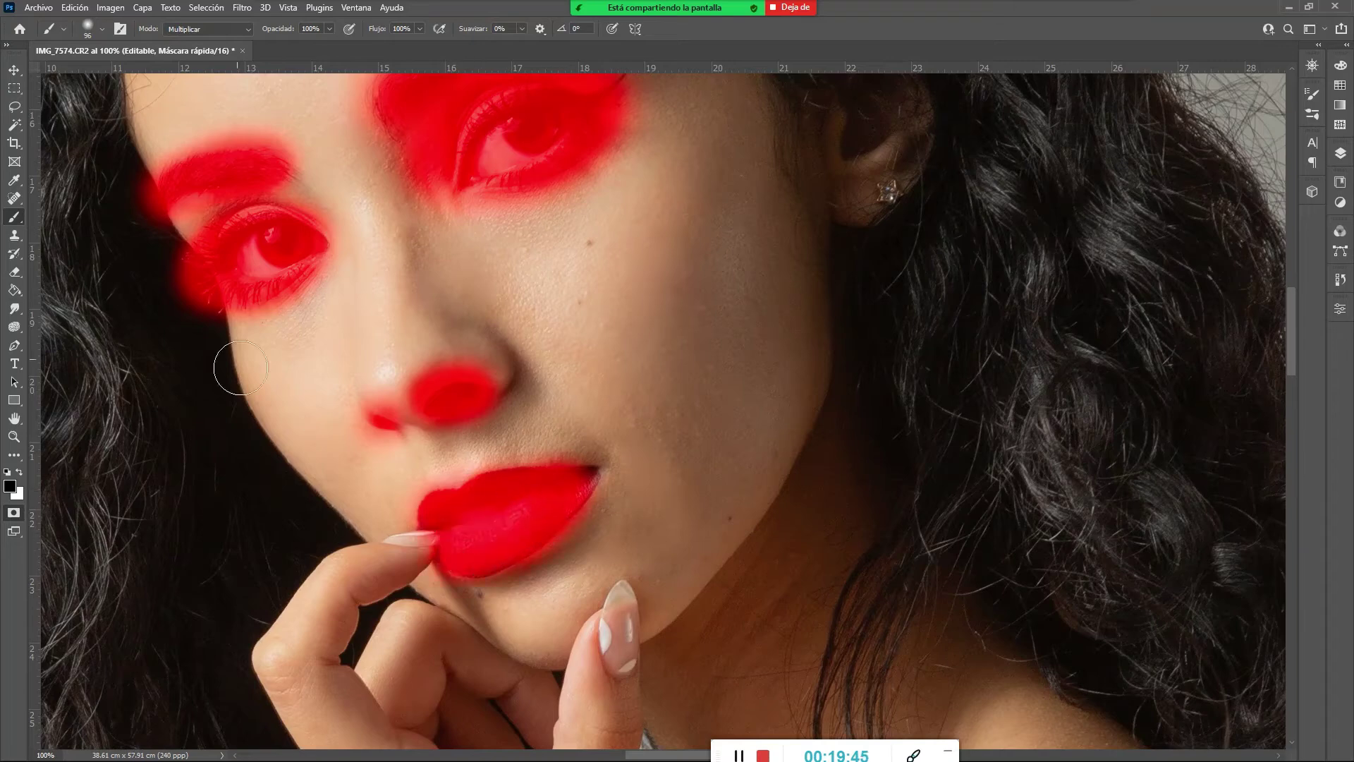
Mask the far contour of the face from temple to fingers, and convert the Quick Mask into a selection
mouse_move(125, 153)
mouse_down()
mouse_move(233, 385)
mouse_move(332, 523)
mouse_up()
drag(689, 463, 520, 431)
drag(452, 319, 660, 453)
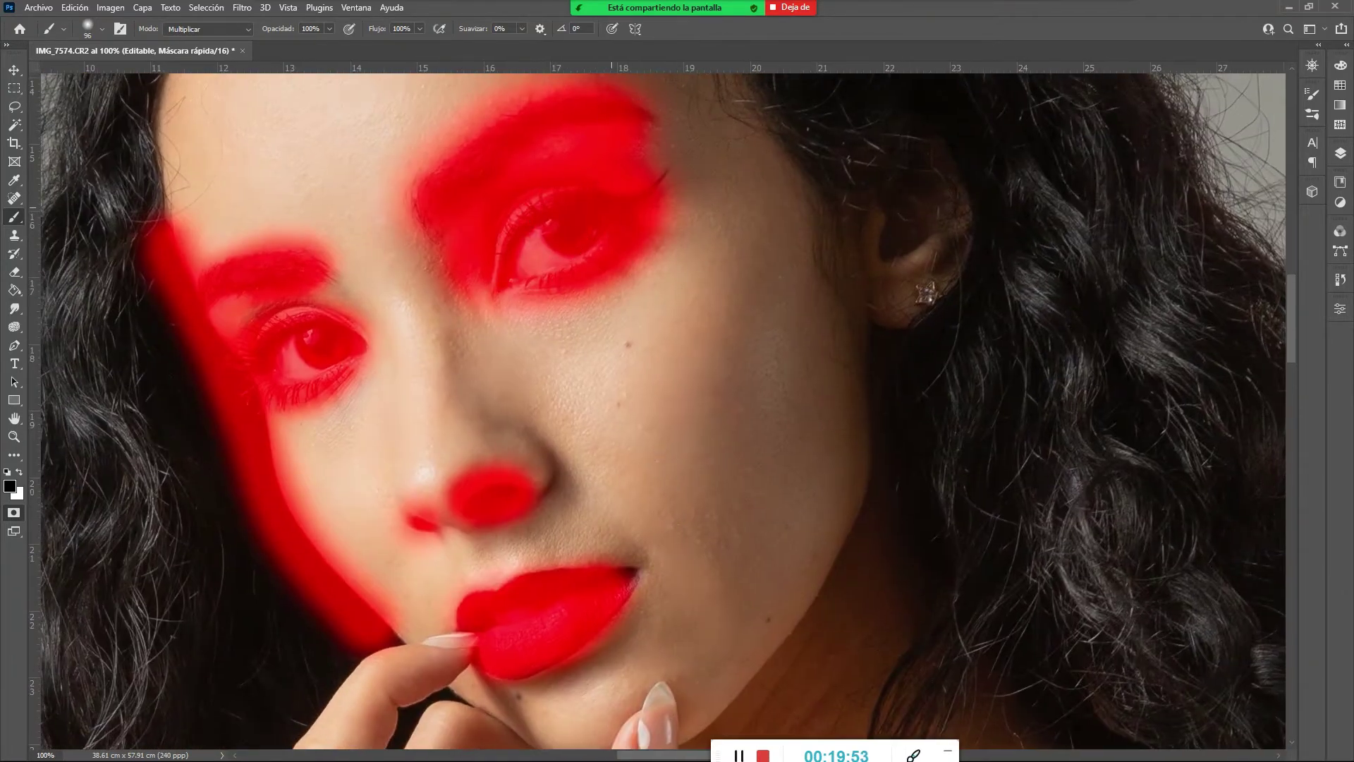
click(14, 515)
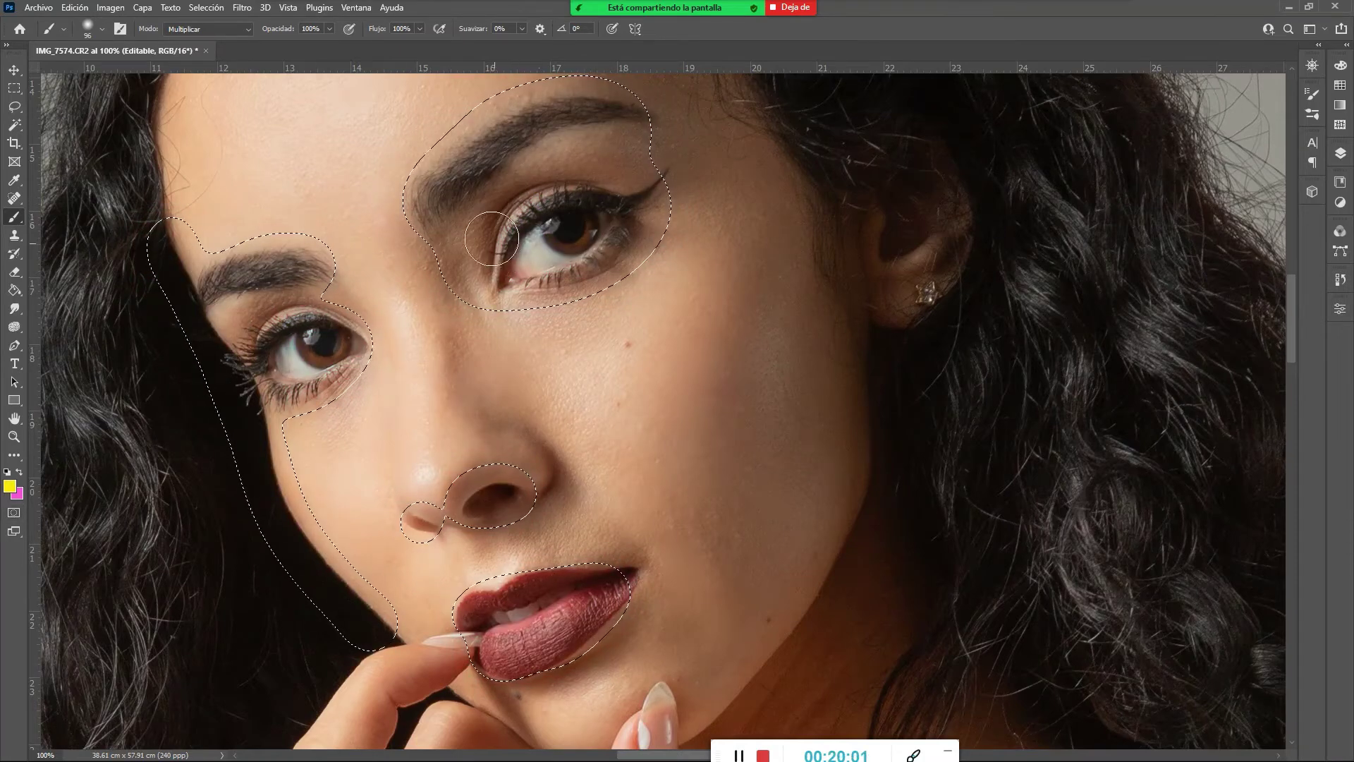
Test the selection by painting yellow over the masked eye areas, and undo the strokes
mouse_move(246, 314)
mouse_down()
mouse_move(304, 276)
mouse_move(239, 378)
mouse_move(304, 411)
mouse_move(413, 338)
mouse_move(342, 254)
mouse_move(238, 224)
mouse_move(337, 165)
mouse_move(194, 189)
mouse_move(321, 154)
mouse_move(305, 215)
mouse_move(592, 110)
mouse_move(681, 268)
mouse_move(493, 324)
mouse_up()
key(ctrl+z)
click(206, 8)
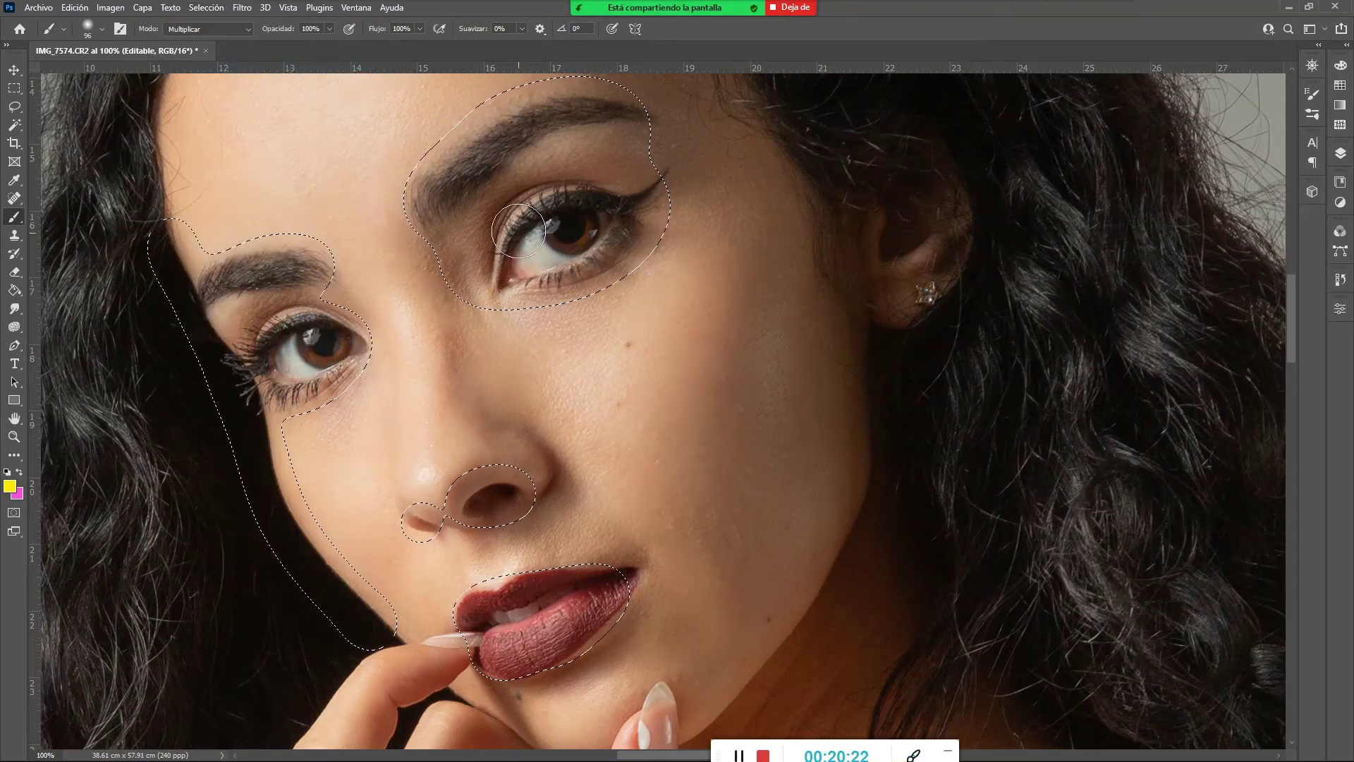
mouse_move(520, 226)
mouse_down()
mouse_move(517, 277)
mouse_move(645, 210)
mouse_move(597, 134)
mouse_move(536, 103)
mouse_move(419, 214)
mouse_up()
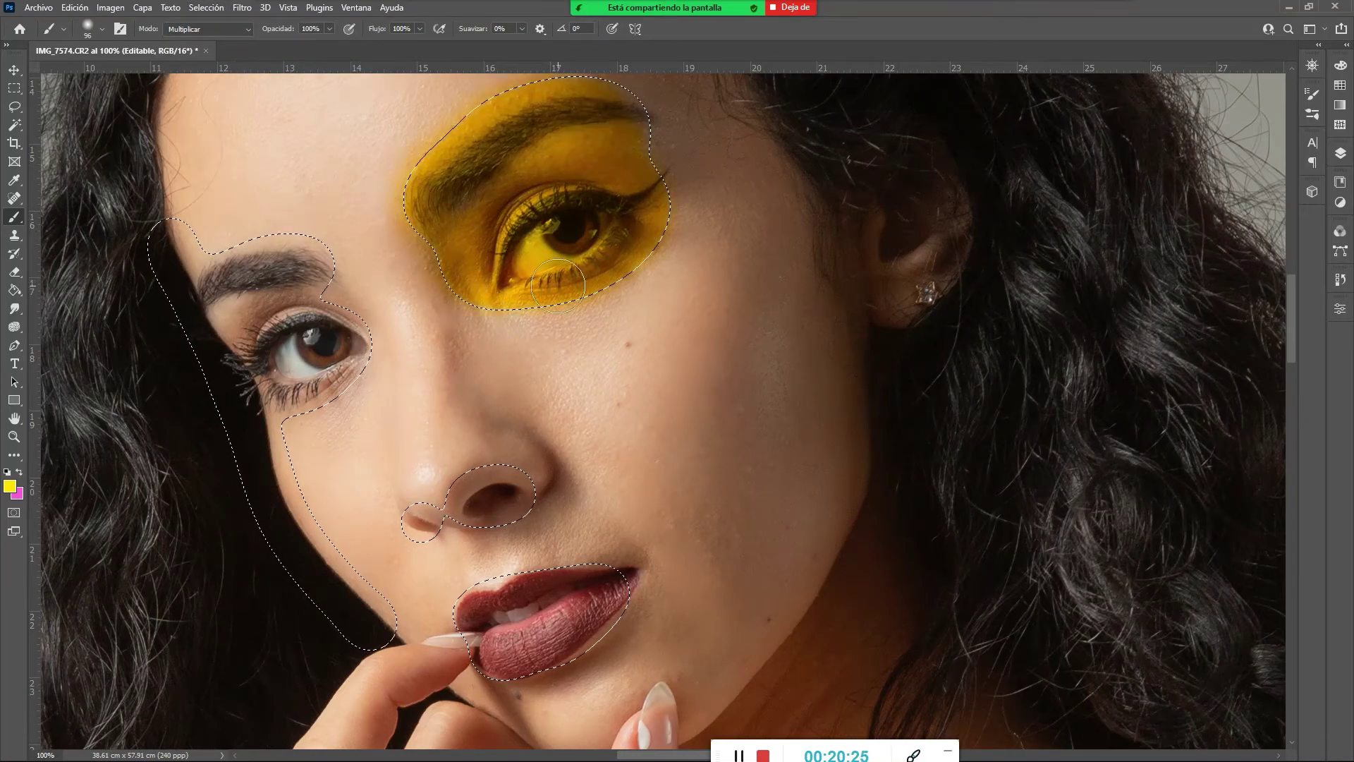
key(ctrl+z)
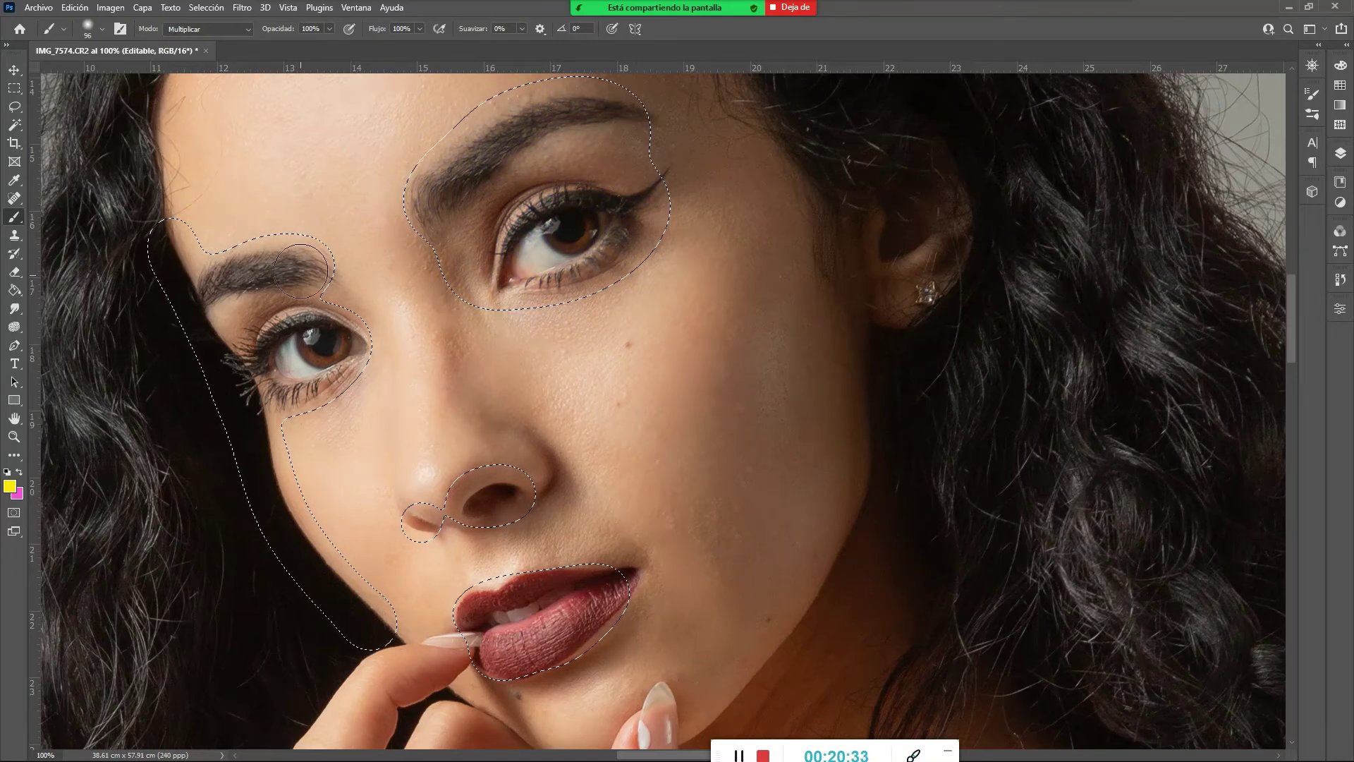
Try a Gaussian Blur with a 164.7 px radius on the selected facial features, and cancel it
click(242, 7)
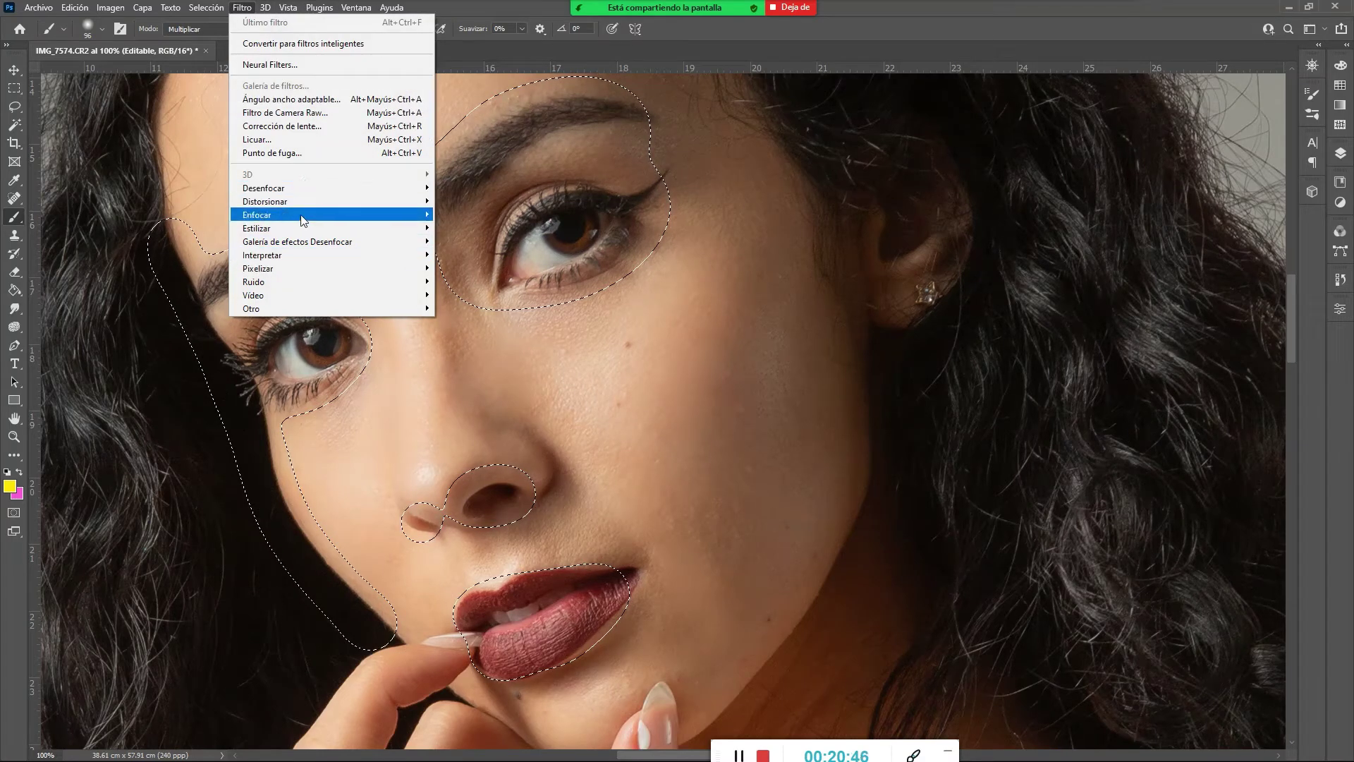
mouse_move(331, 196)
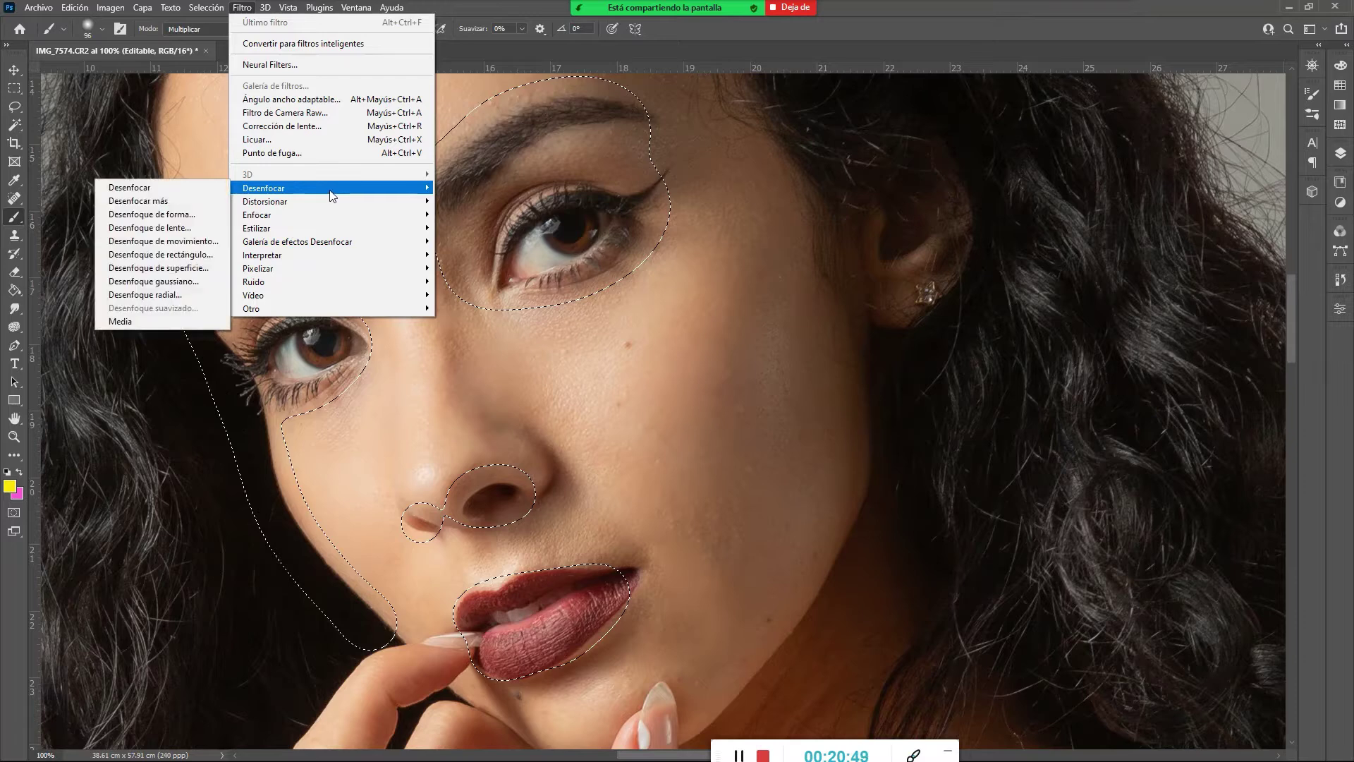
click(185, 282)
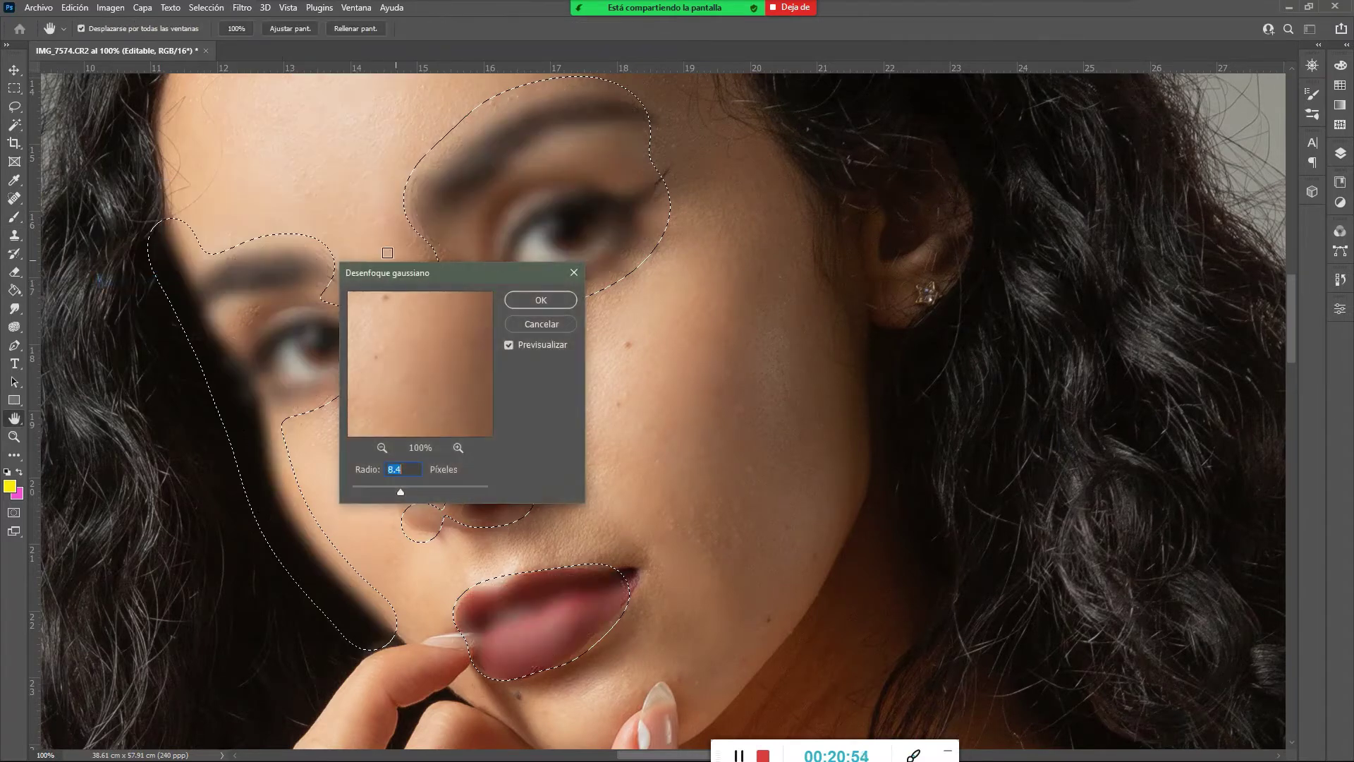
drag(478, 282, 641, 329)
click(614, 540)
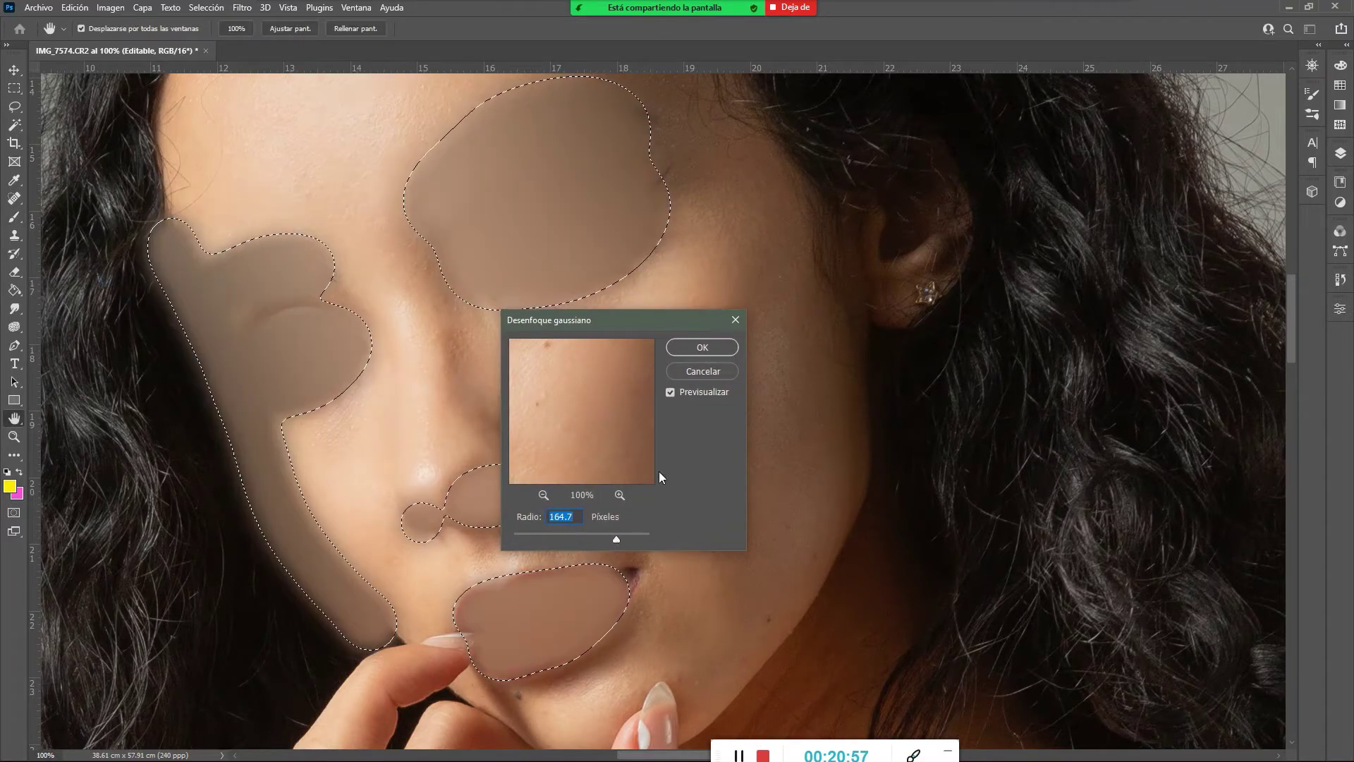
click(714, 371)
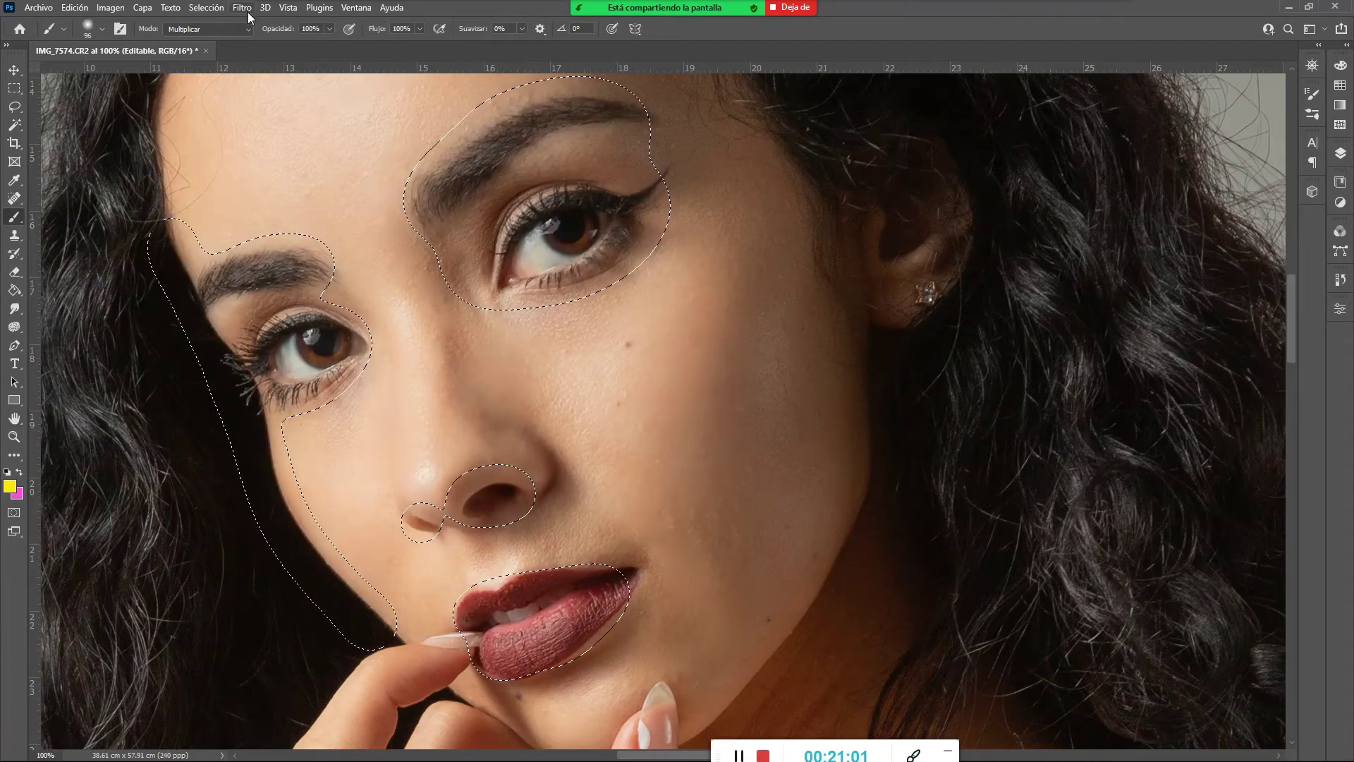
Sharpen the selected facial features with Unsharp Mask at an amount of 50% and a radius of 4.6 pixels
click(244, 8)
mouse_move(400, 219)
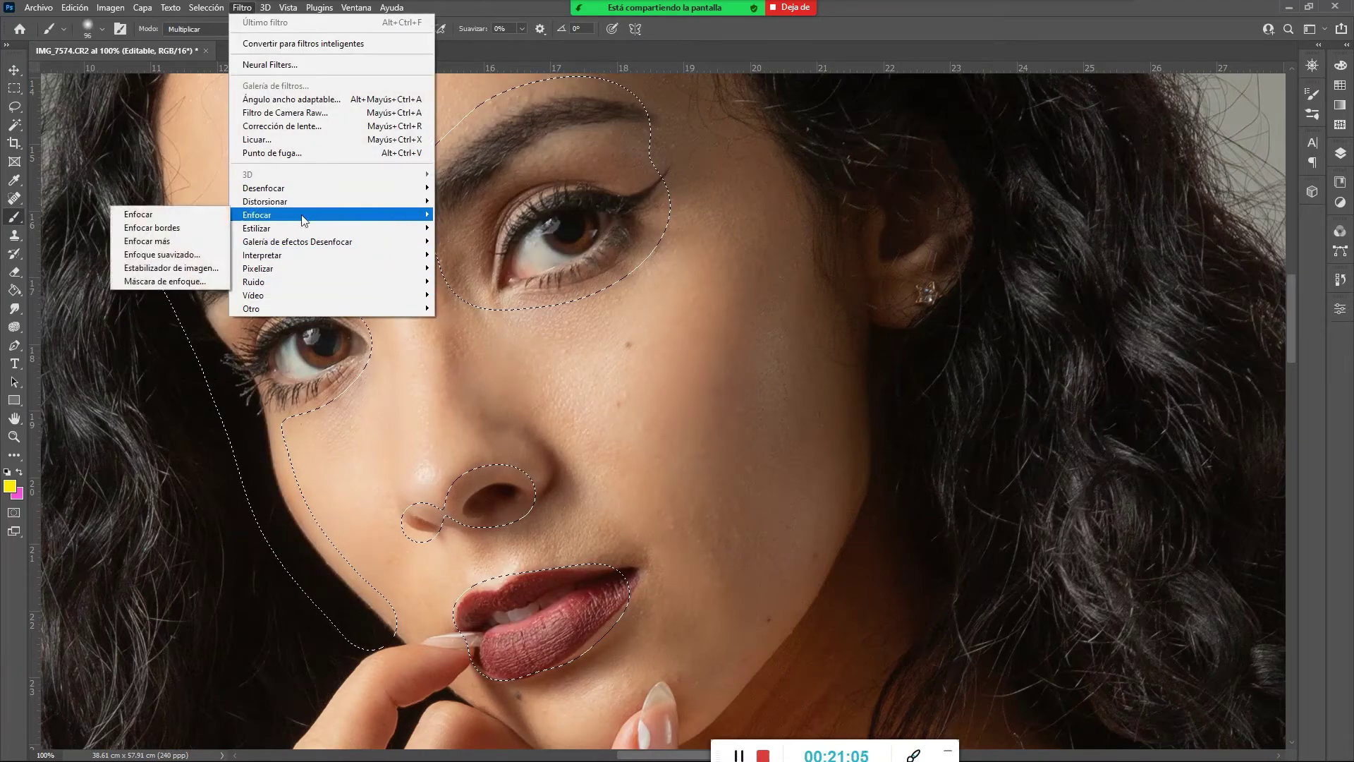
click(200, 281)
drag(267, 144, 907, 253)
drag(802, 479, 860, 481)
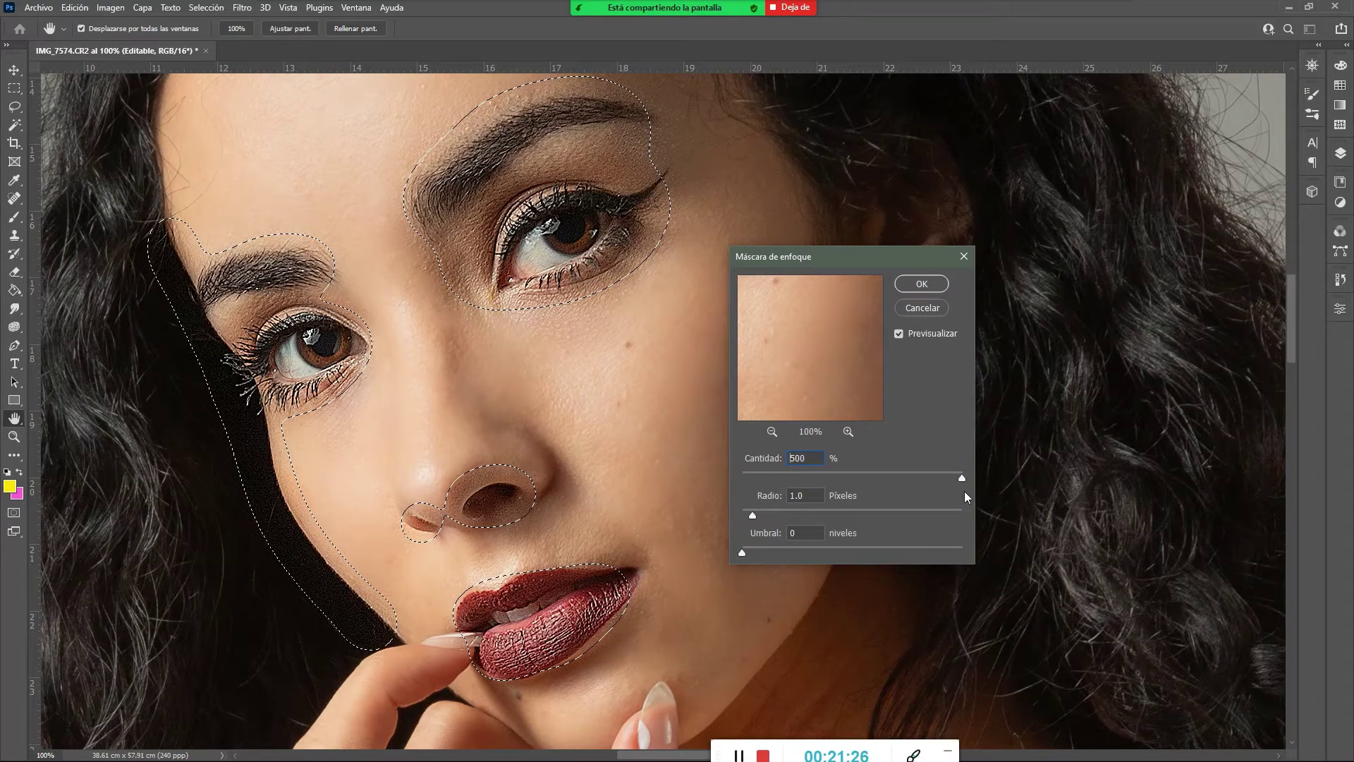
drag(961, 479, 854, 479)
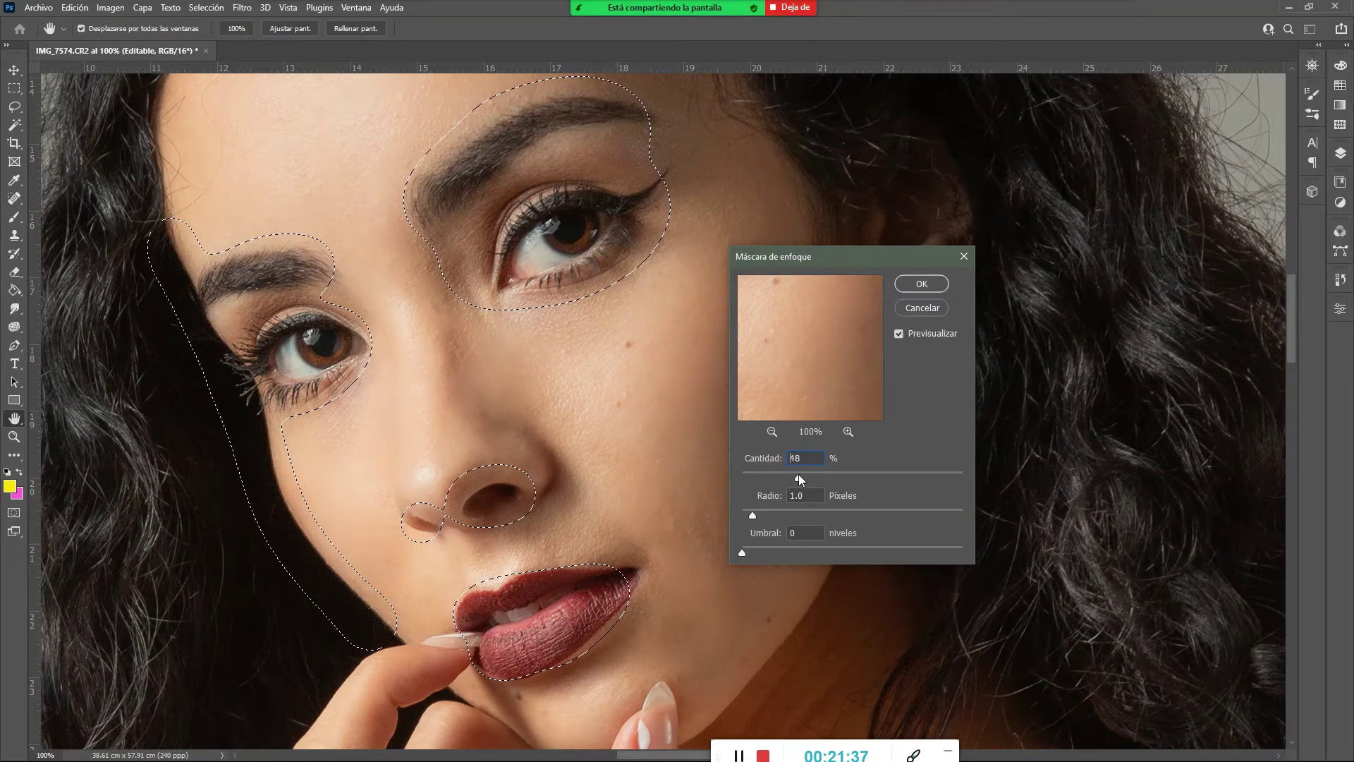
drag(807, 477, 802, 477)
drag(752, 515, 797, 515)
click(897, 333)
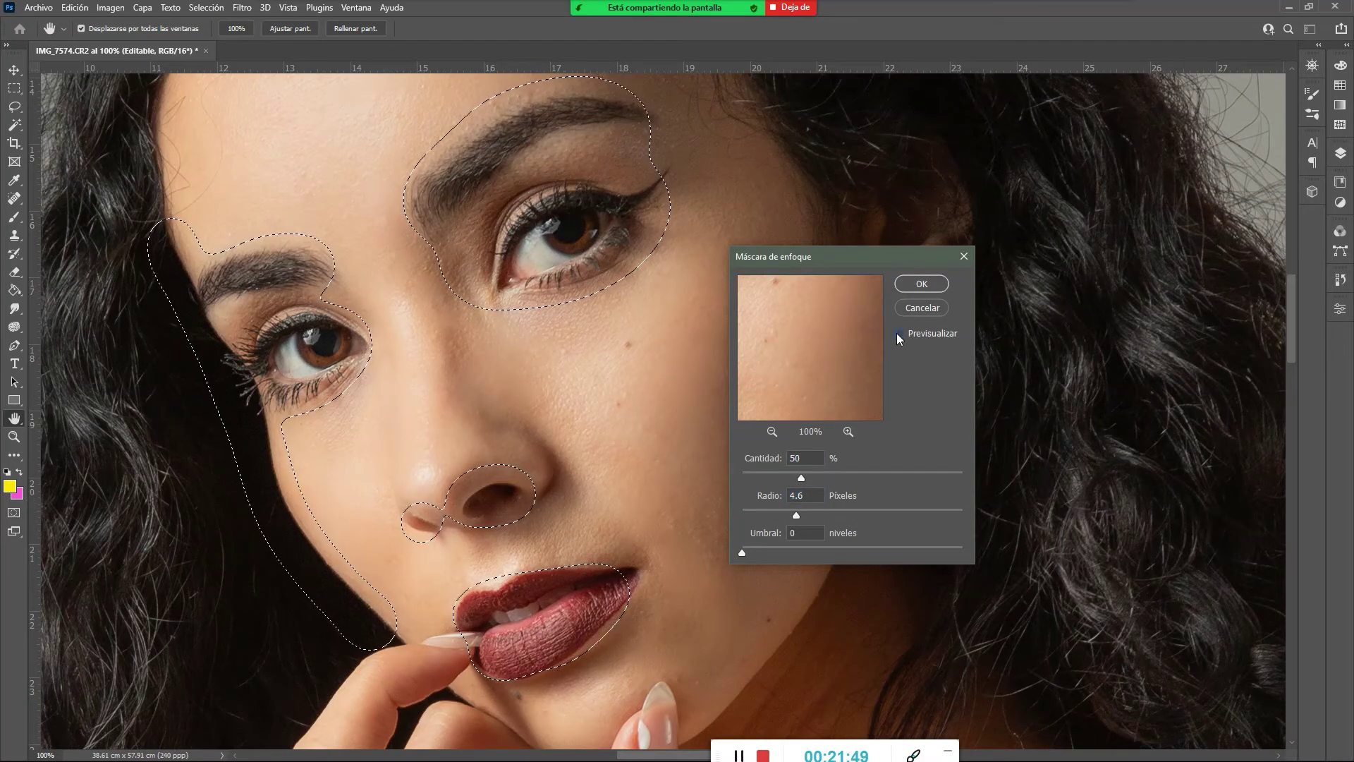
click(899, 333)
click(913, 288)
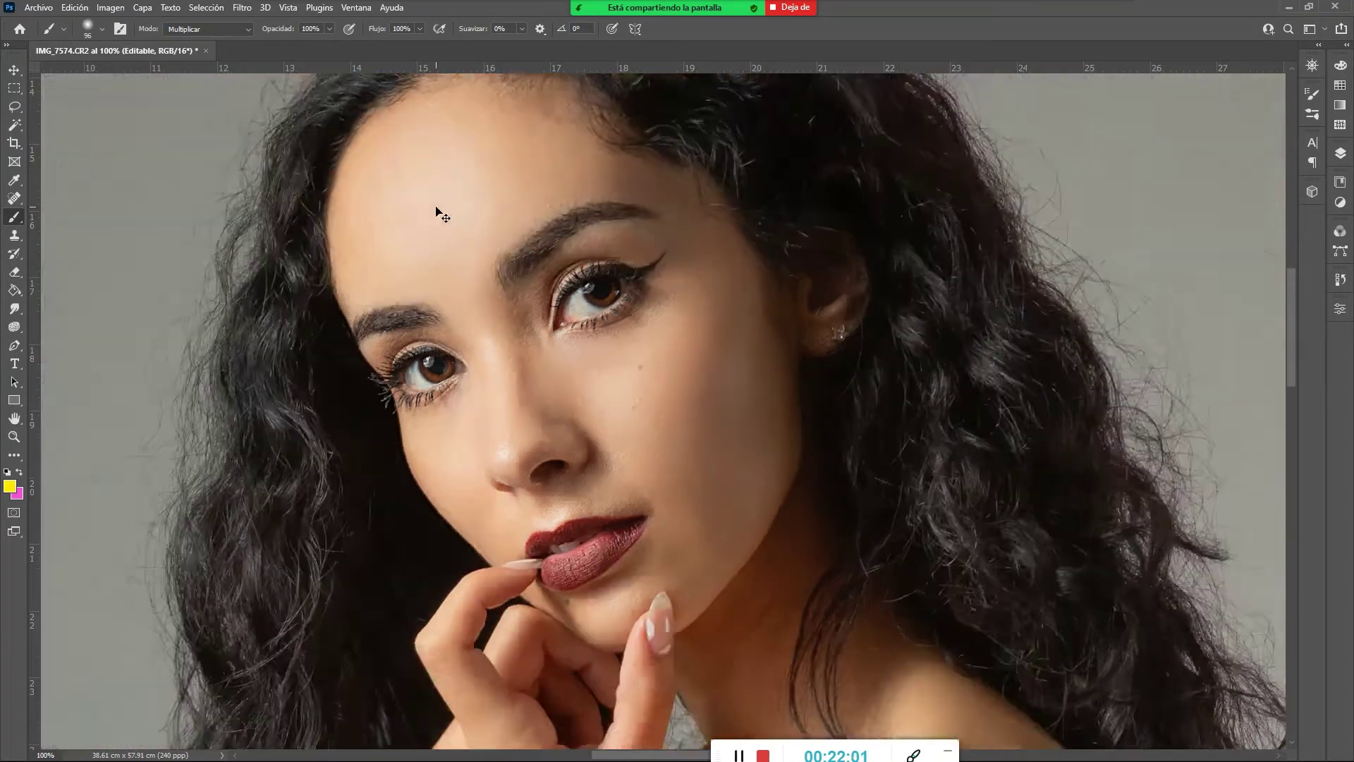
Compare the portrait before and after retouching by toggling the Editable layer's visibility
key(ctrl+minus)
key(ctrl+minus)
drag(802, 492, 706, 442)
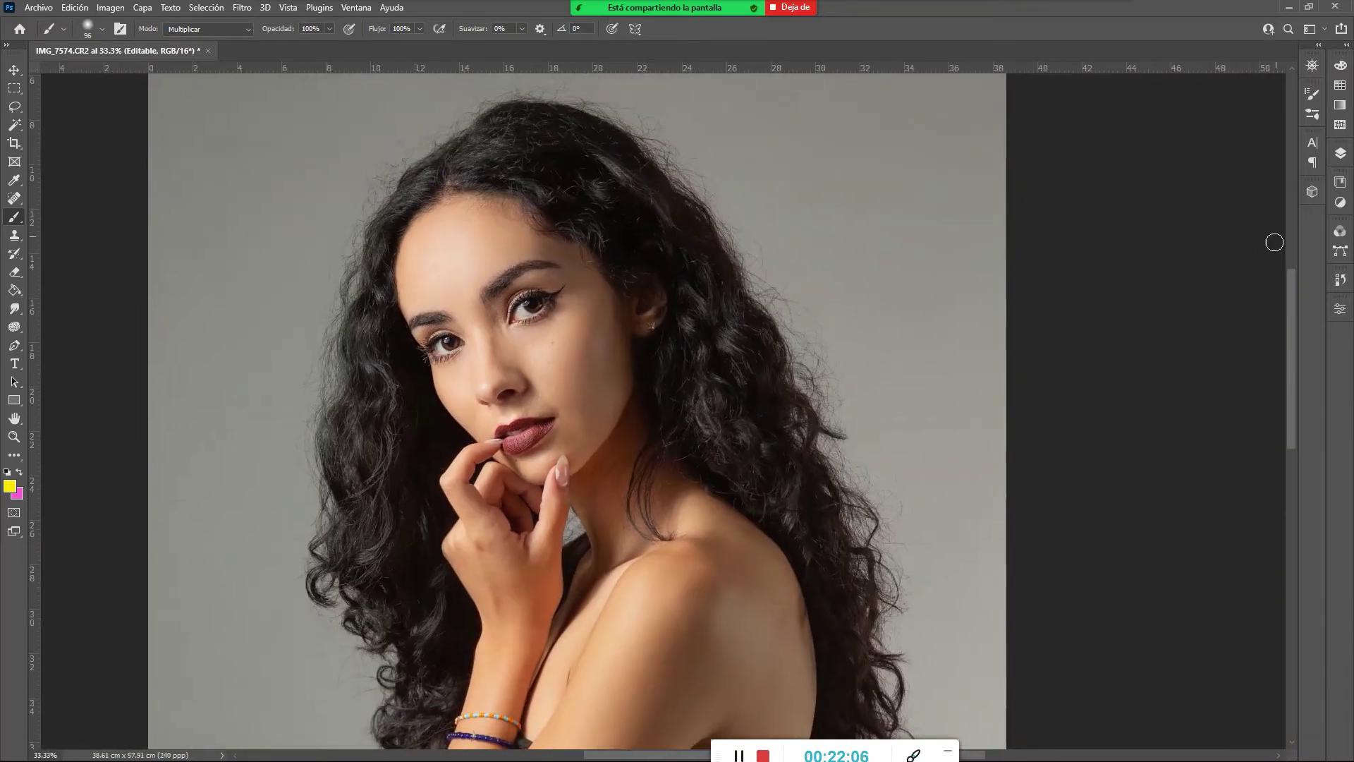
click(1341, 154)
click(1140, 201)
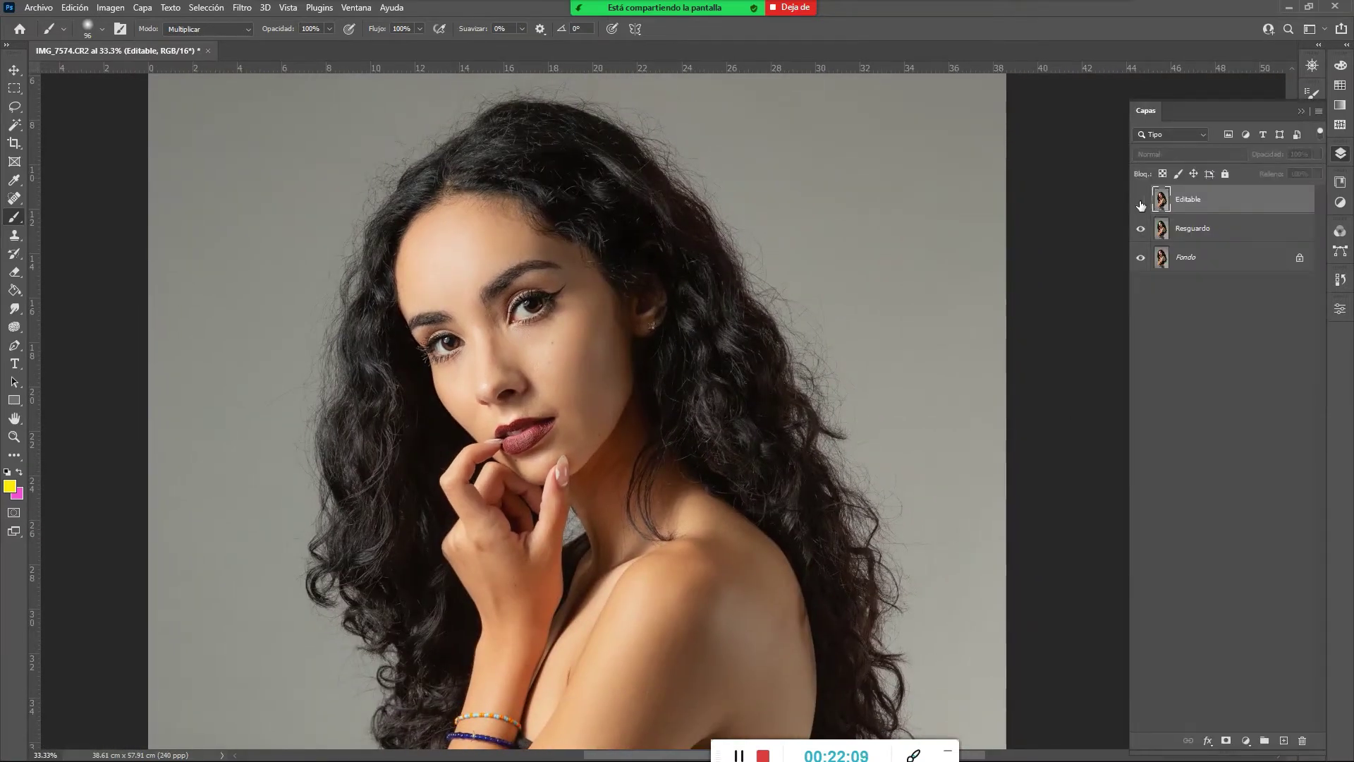
click(1140, 202)
click(1139, 202)
click(1140, 202)
key(ctrl+minus)
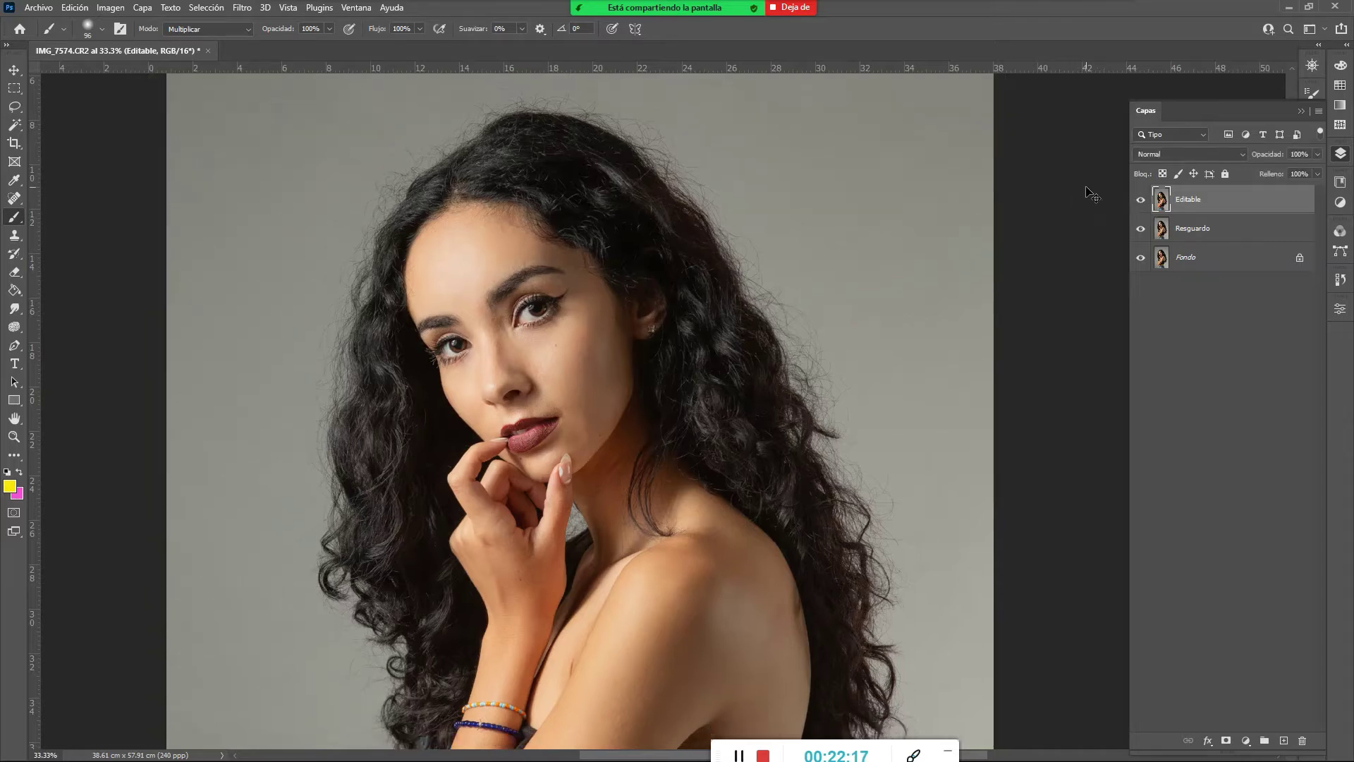
drag(617, 340, 551, 258)
drag(626, 309, 603, 260)
key(ctrl+minus)
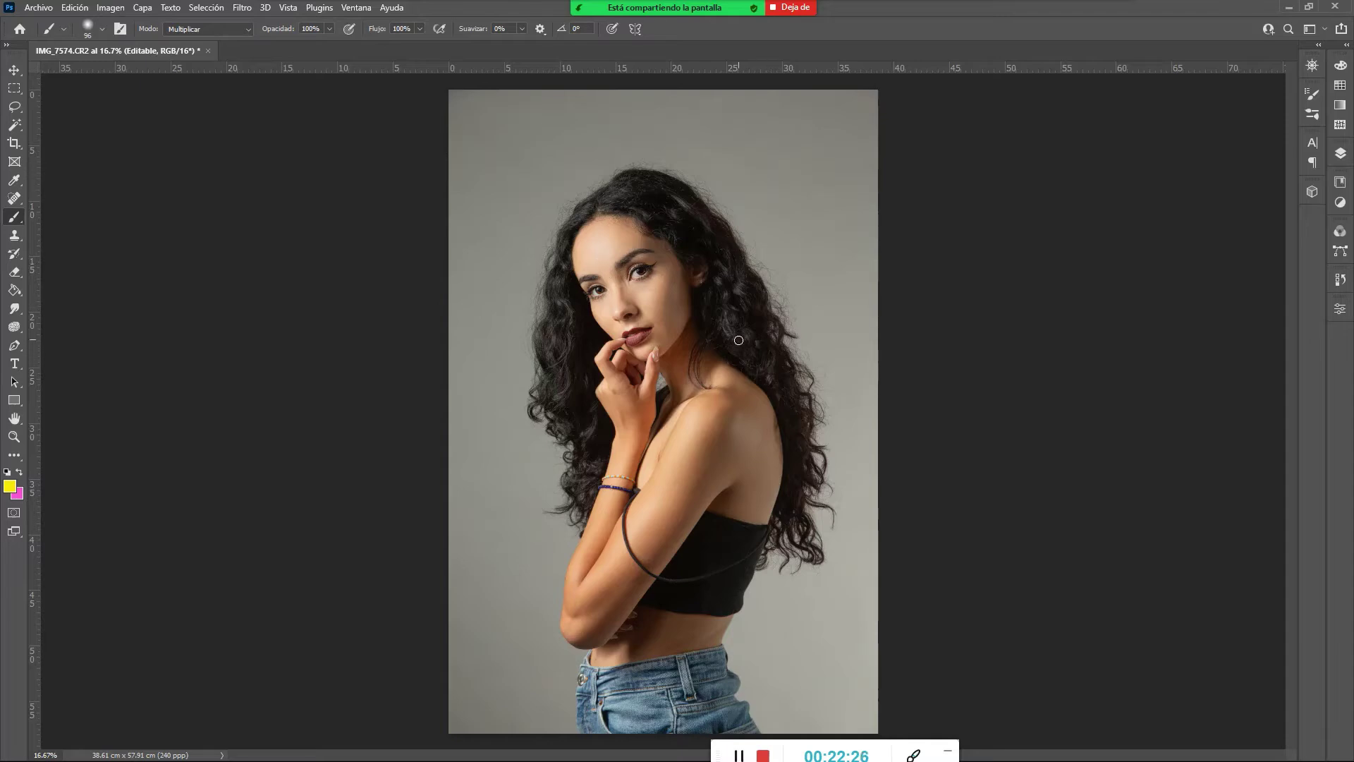
Try a Quick Mask patch on the forehead, convert it into a selection, and deselect it
key(z)
drag(622, 272, 731, 307)
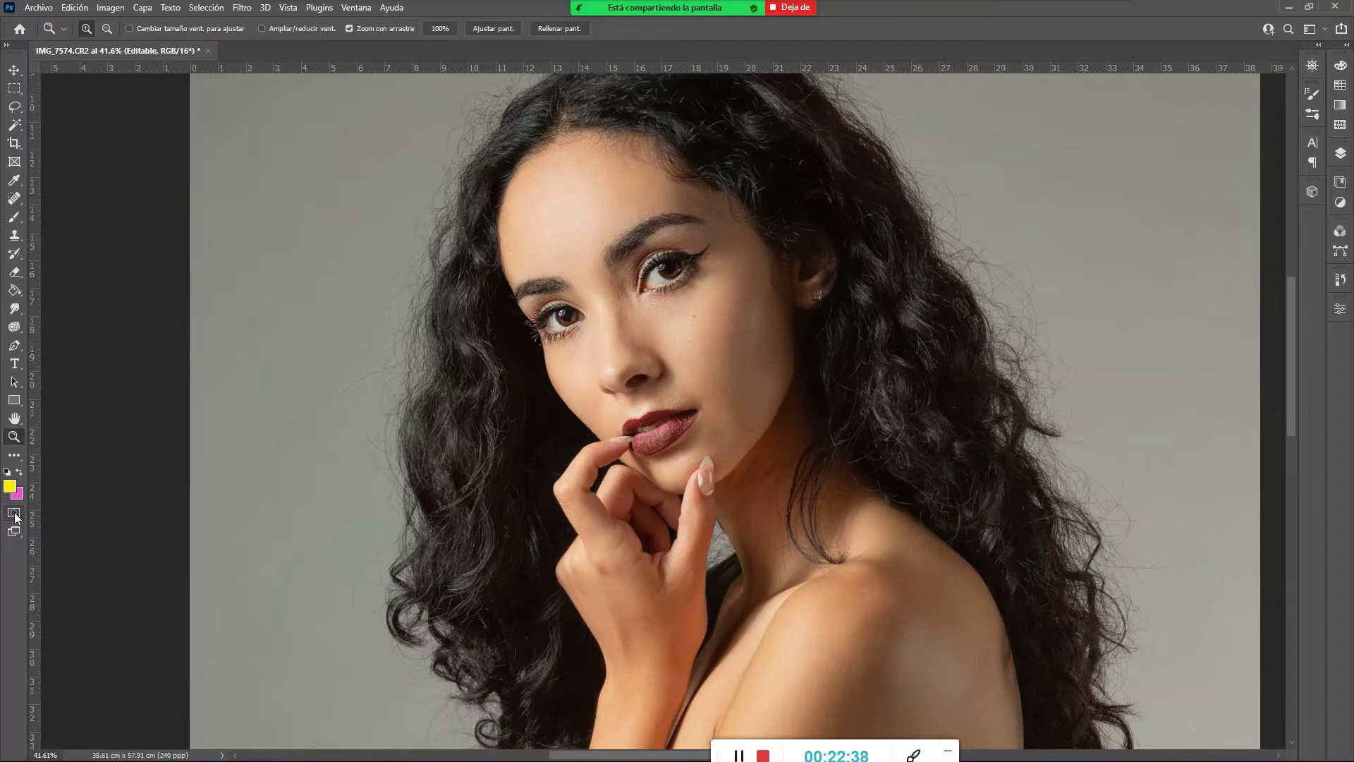
click(16, 516)
key(b)
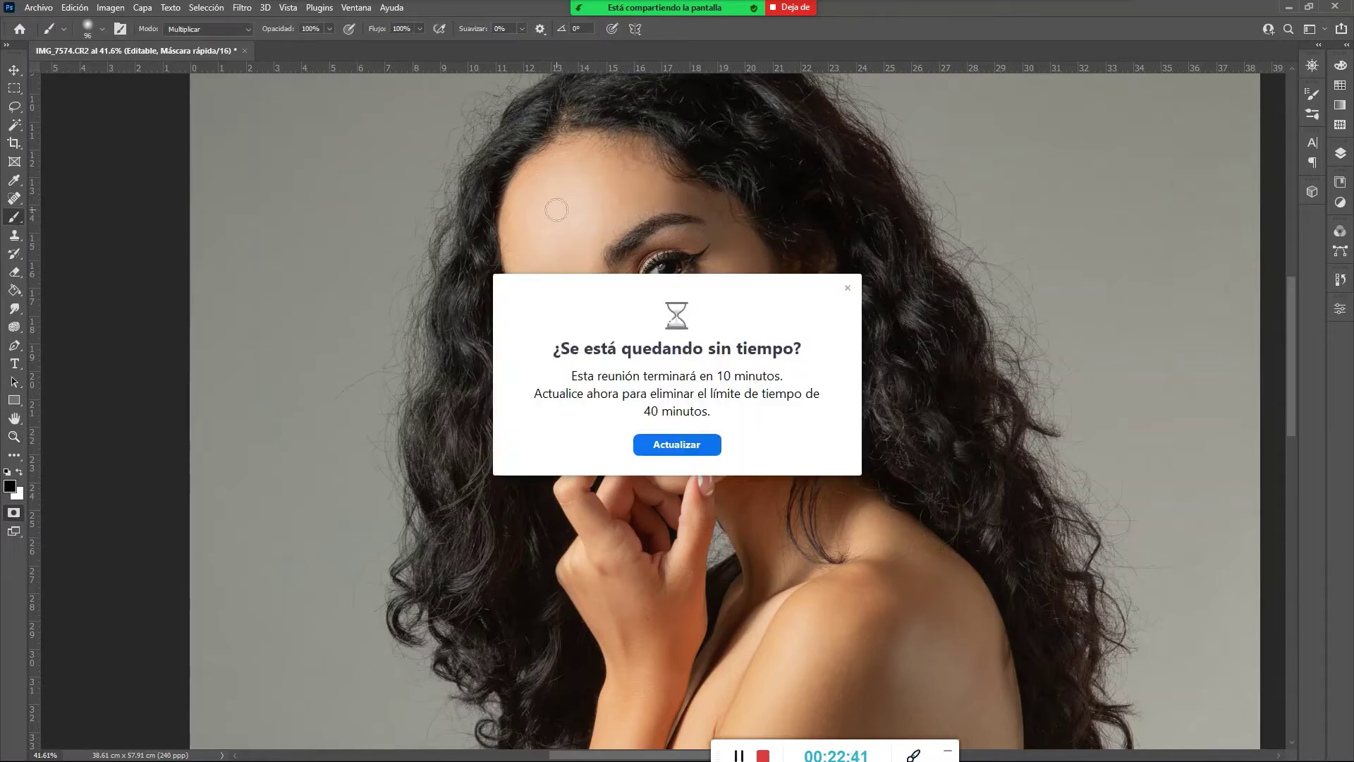
click(849, 288)
mouse_move(547, 203)
mouse_down()
mouse_move(601, 200)
mouse_move(597, 220)
mouse_up()
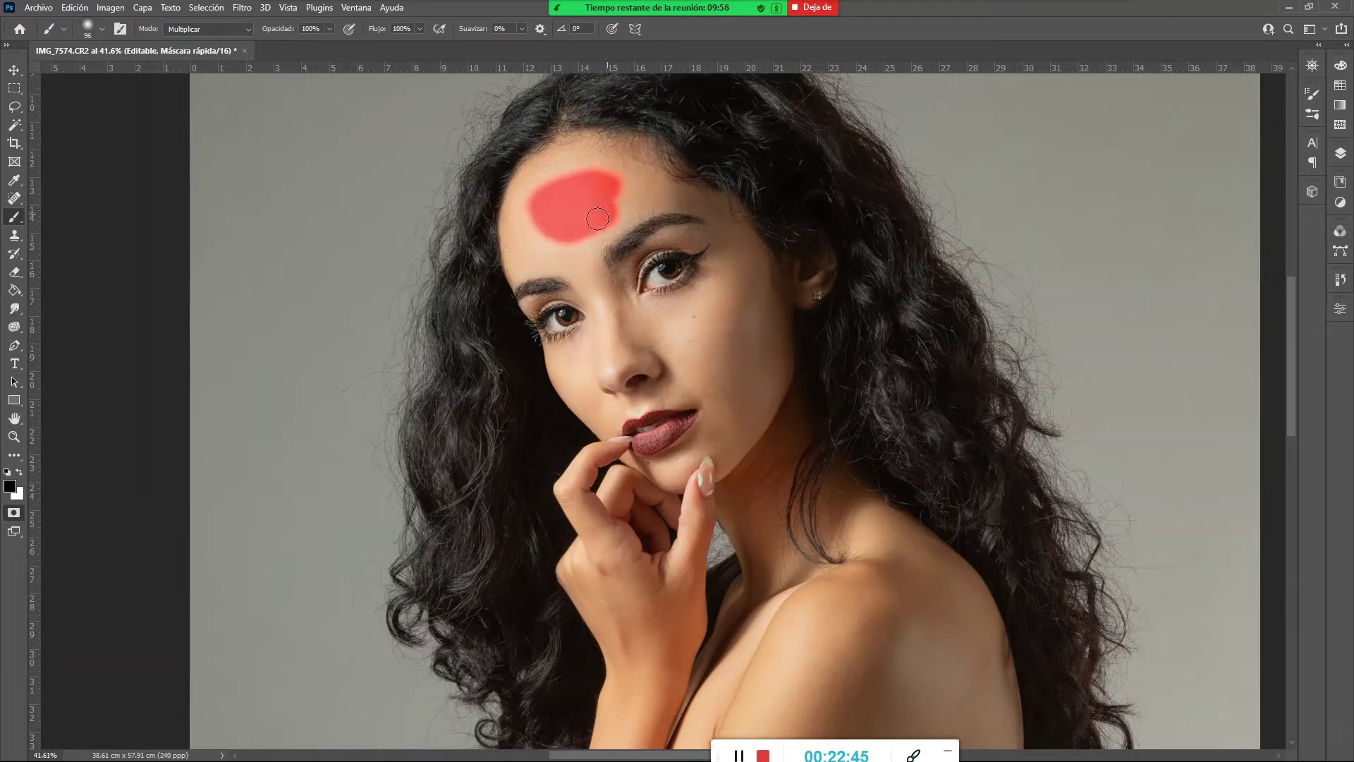
click(13, 517)
key(ctrl+d)
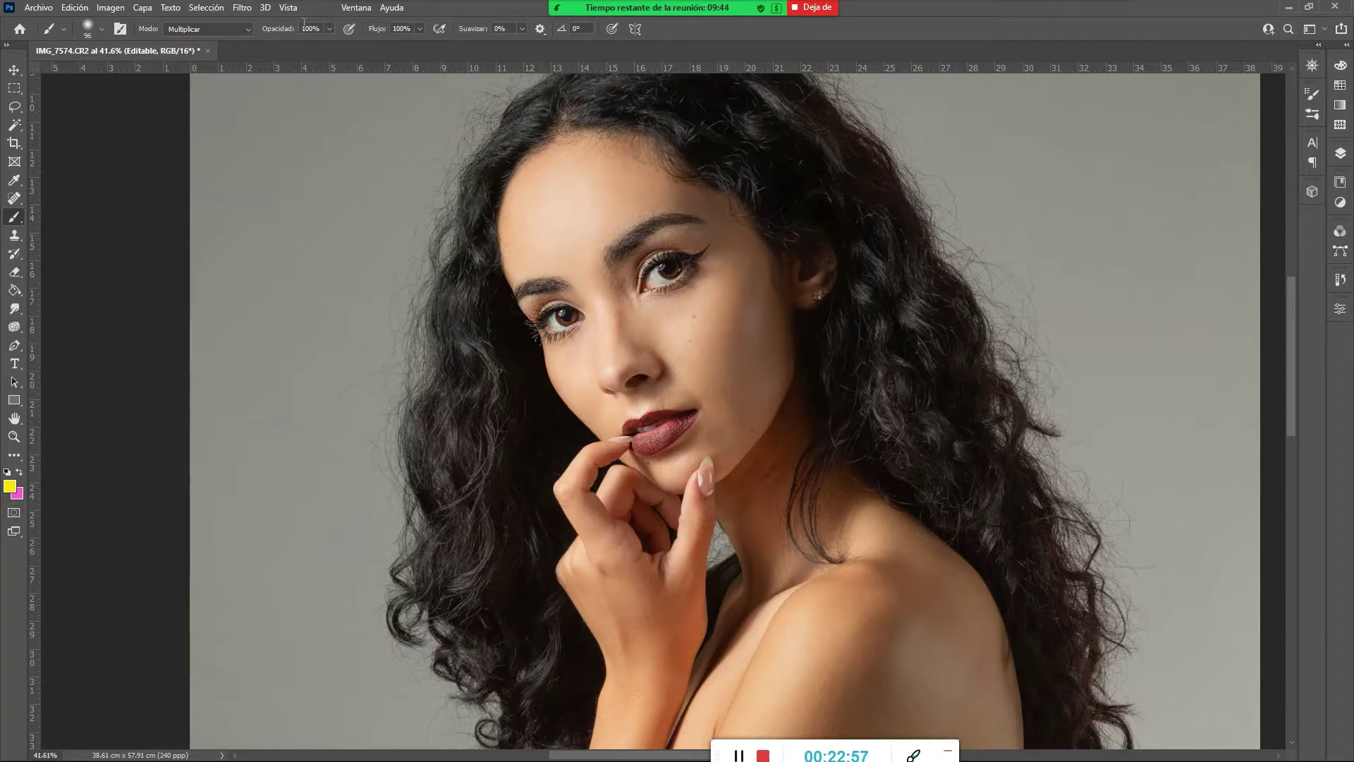
key(ctrl+minus)
key(ctrl+minus)
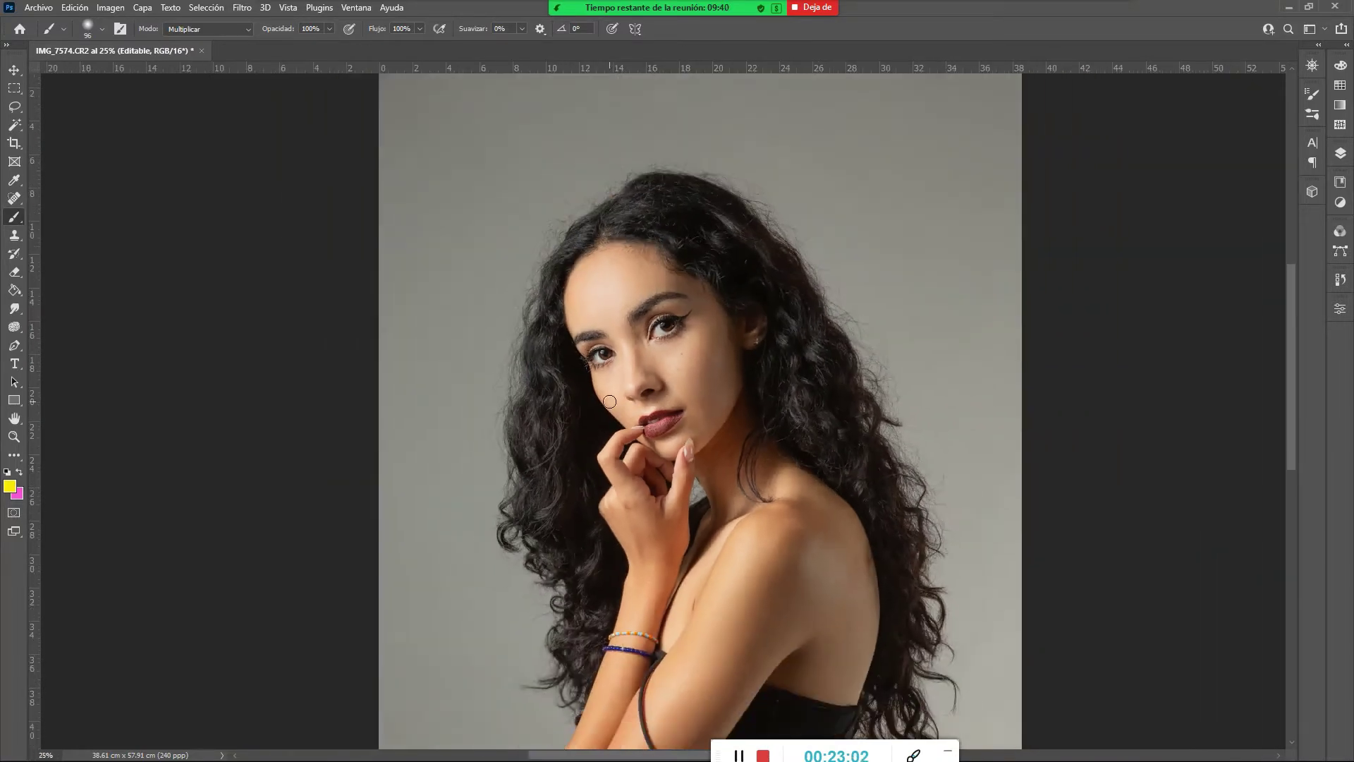
drag(809, 480, 650, 321)
key(ctrl+0)
key(ctrl+minus)
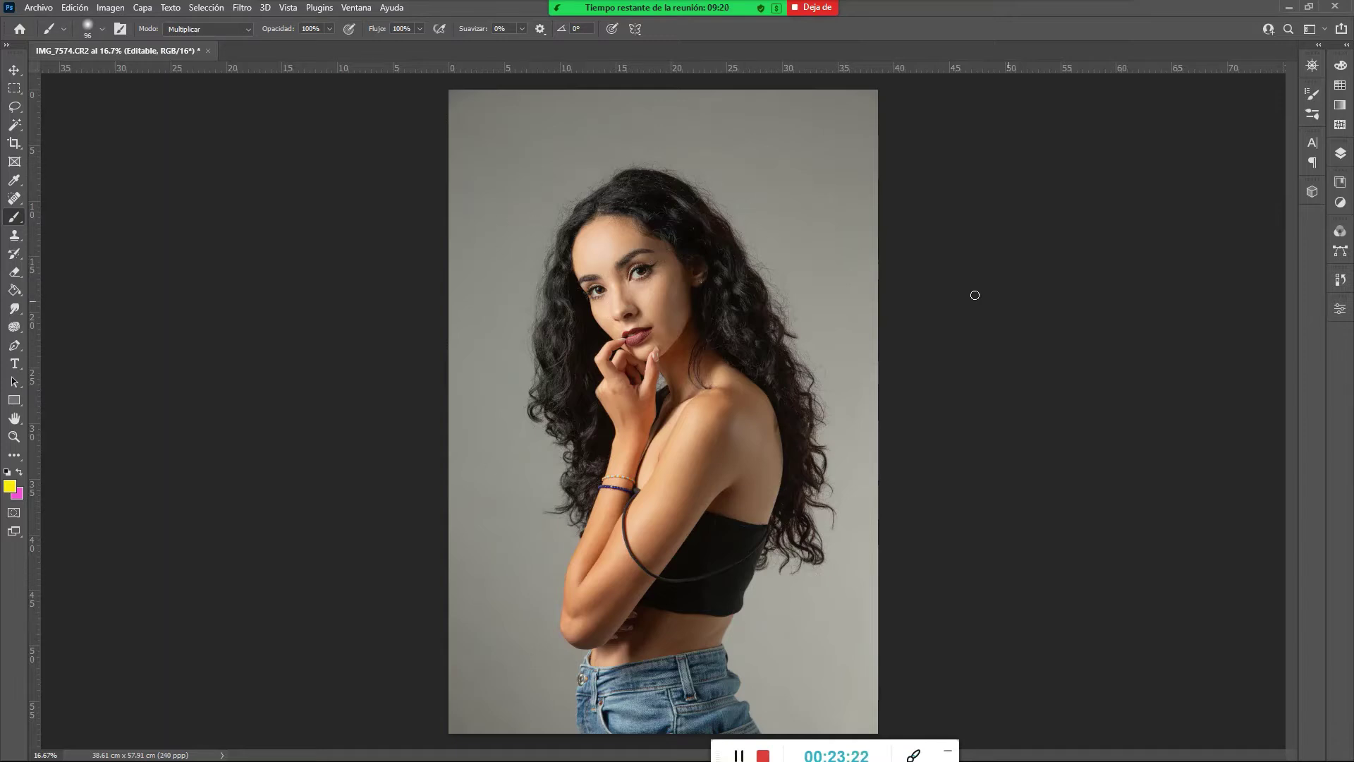
Admit the participant in the meeting's waiting room, and make Editable the active layer again
click(1341, 155)
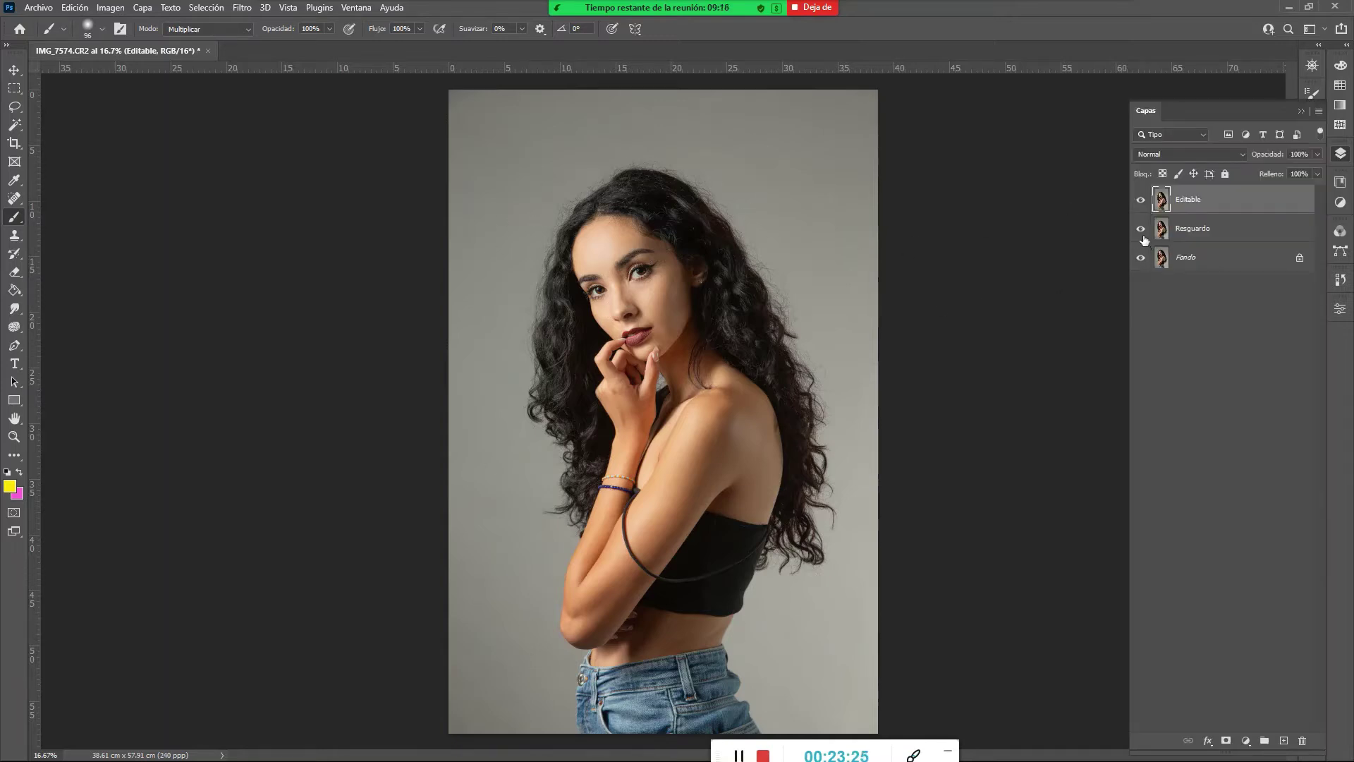
click(1213, 234)
shift+click(1200, 261)
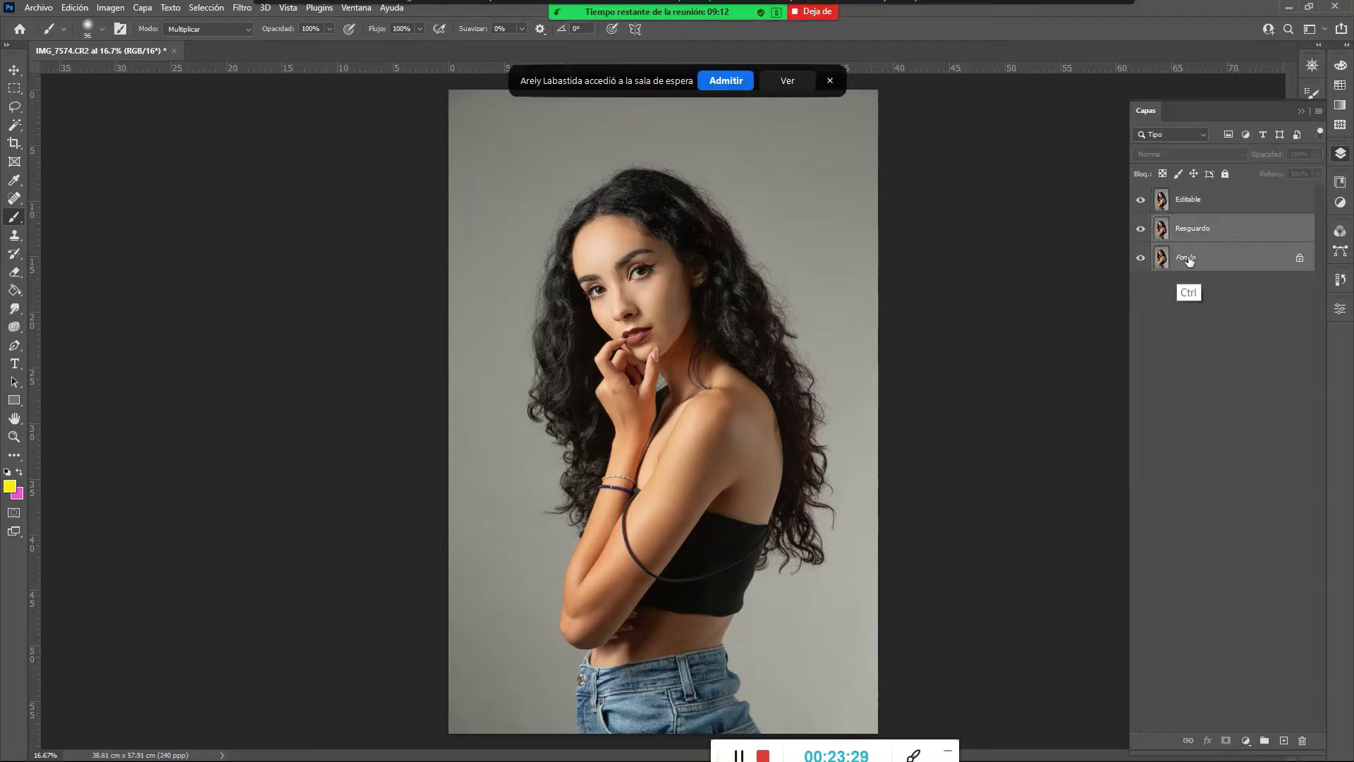
click(736, 80)
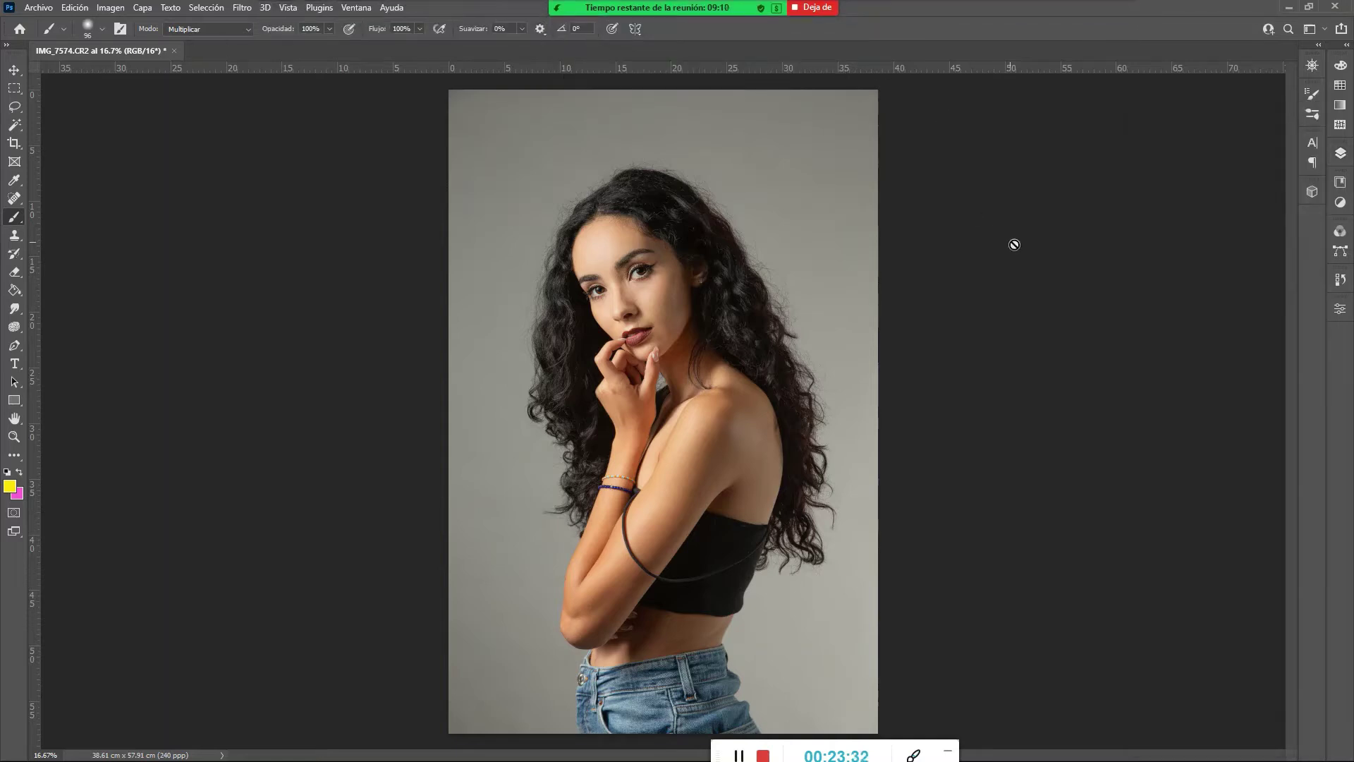
click(1343, 161)
click(1208, 204)
Examine the outline of the curly hair and its loose strands against the grey background up close
key(z)
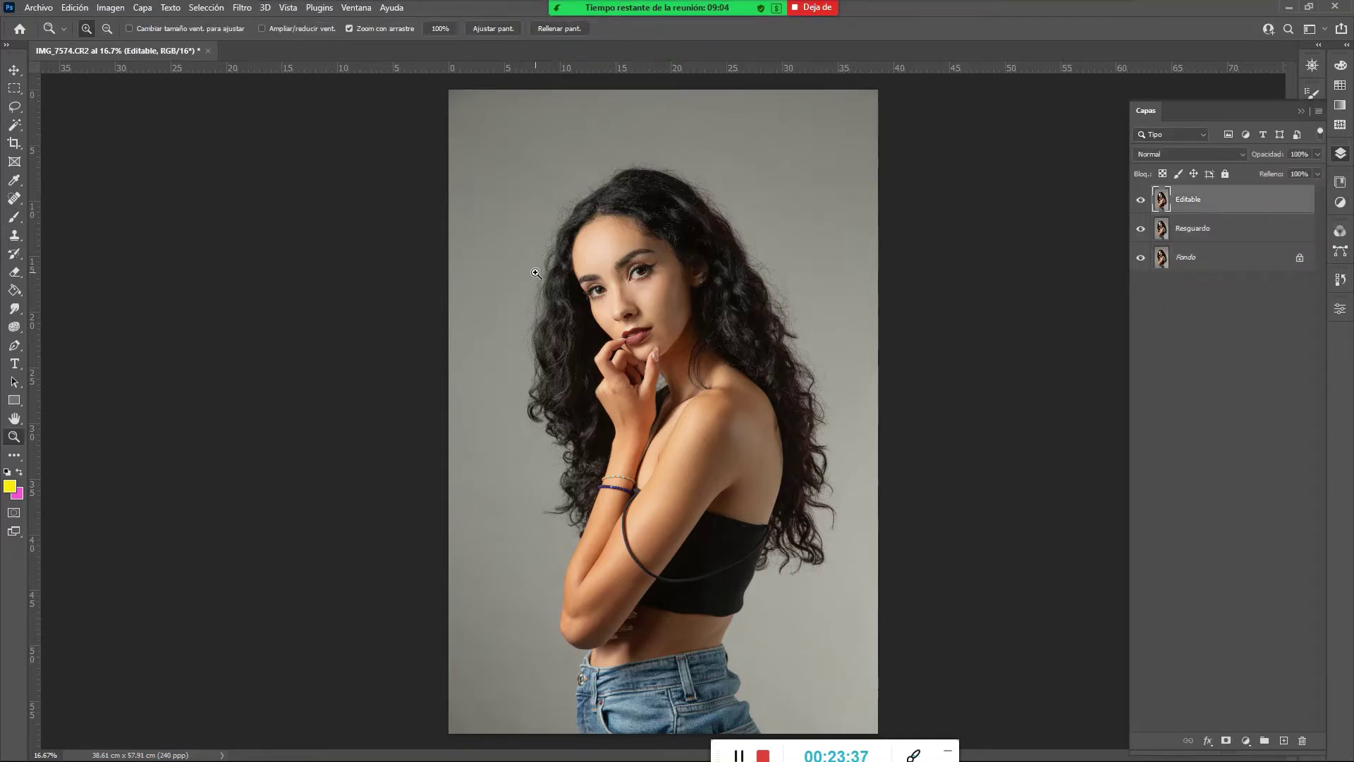
drag(531, 258, 657, 385)
drag(594, 500, 543, 300)
drag(513, 416, 455, 348)
key(ctrl+minus)
key(ctrl+minus)
key(ctrl+minus)
key(ctrl+minus)
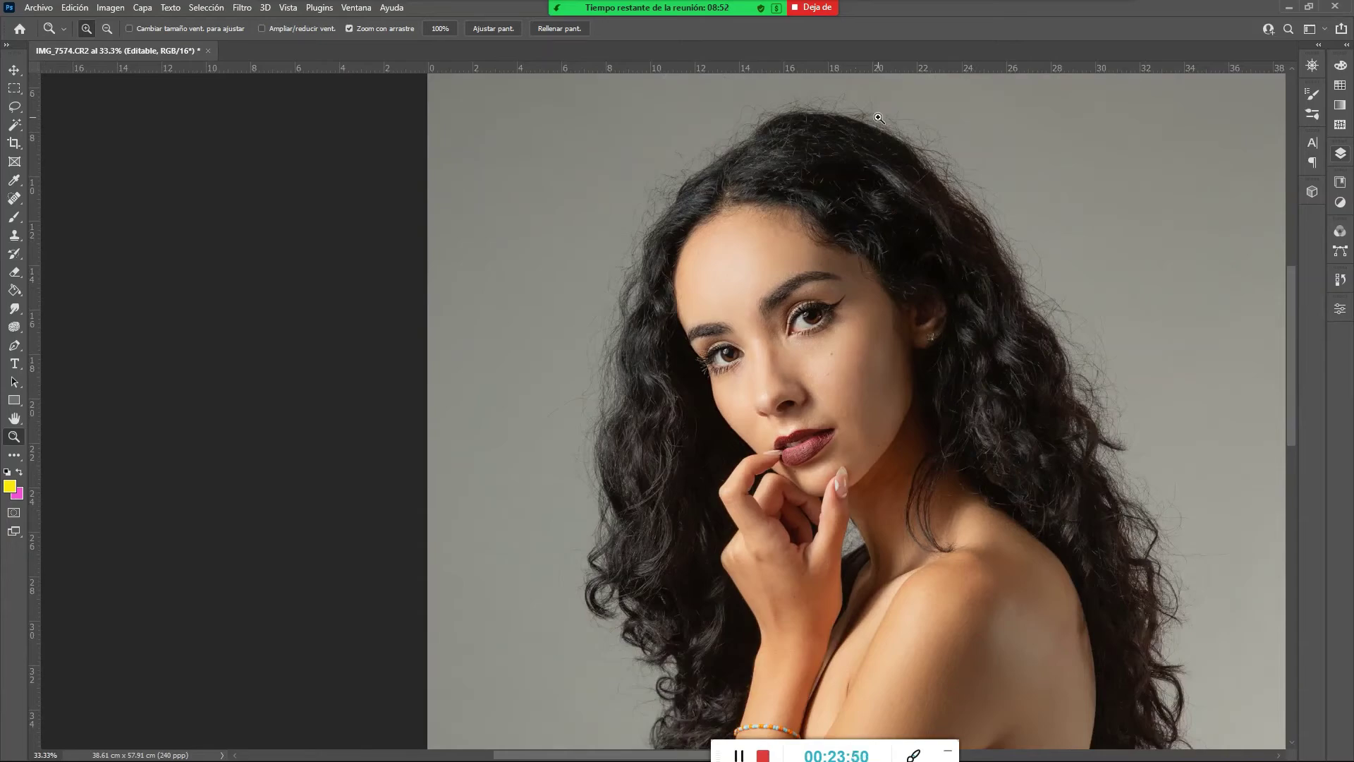
drag(878, 118, 1009, 218)
drag(983, 315, 831, 289)
key(ctrl+minus)
key(ctrl+minus)
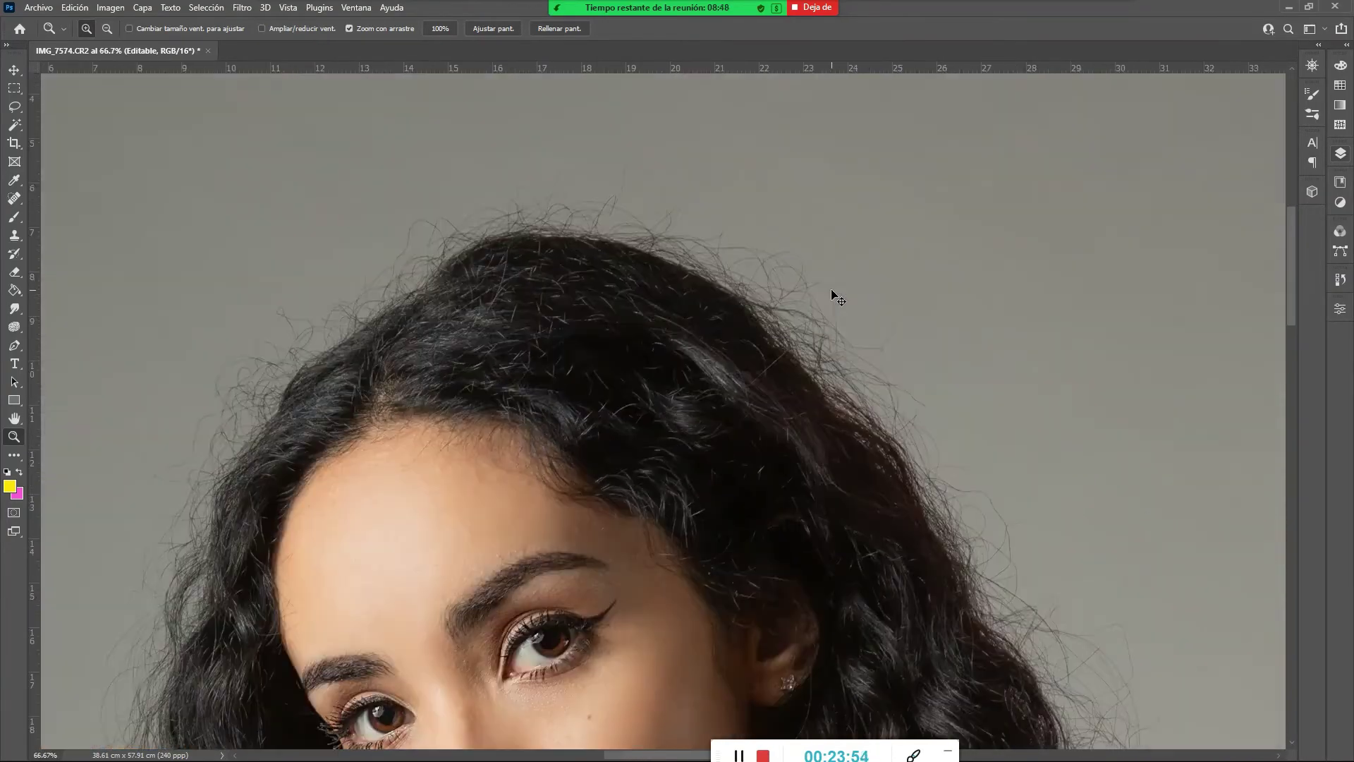
drag(489, 502, 578, 314)
key(ctrl+minus)
key(ctrl+minus)
key(ctrl+minus)
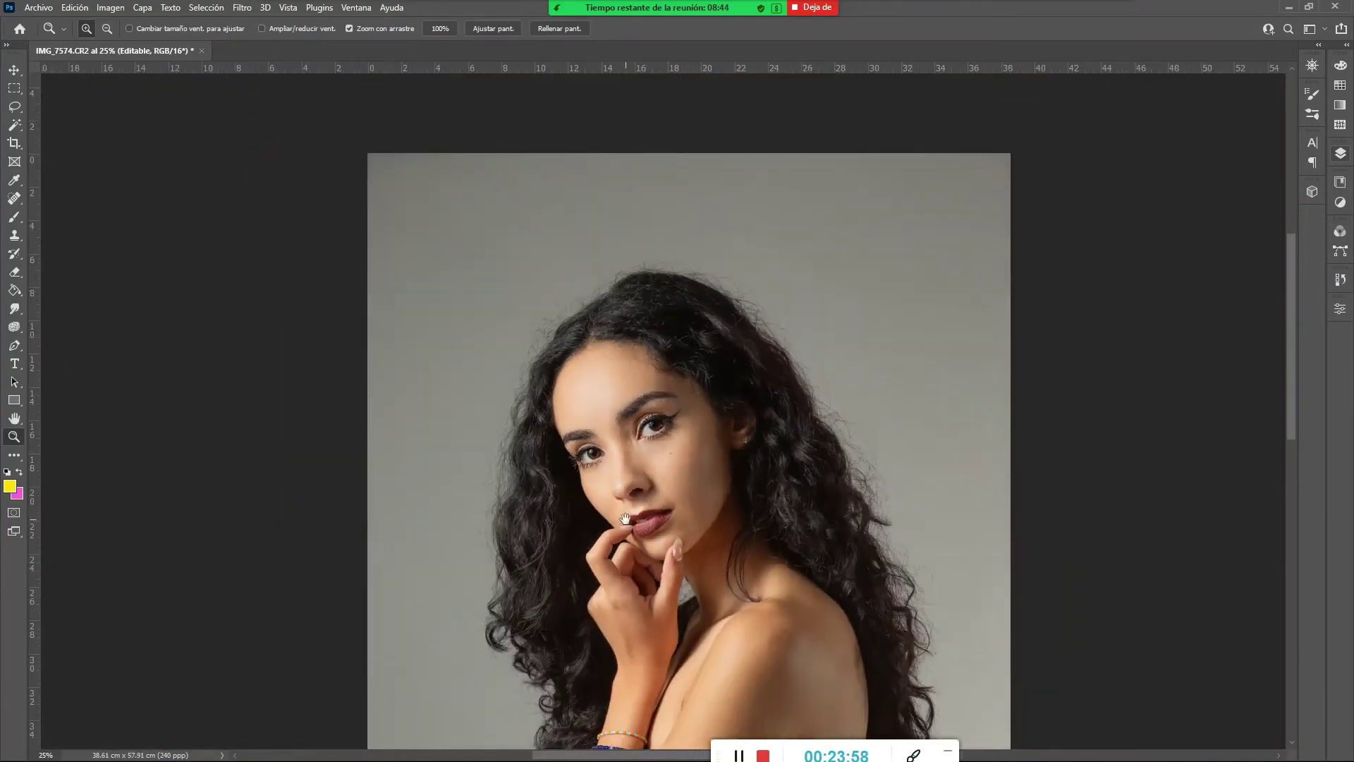
drag(625, 520, 638, 442)
key(ctrl+minus)
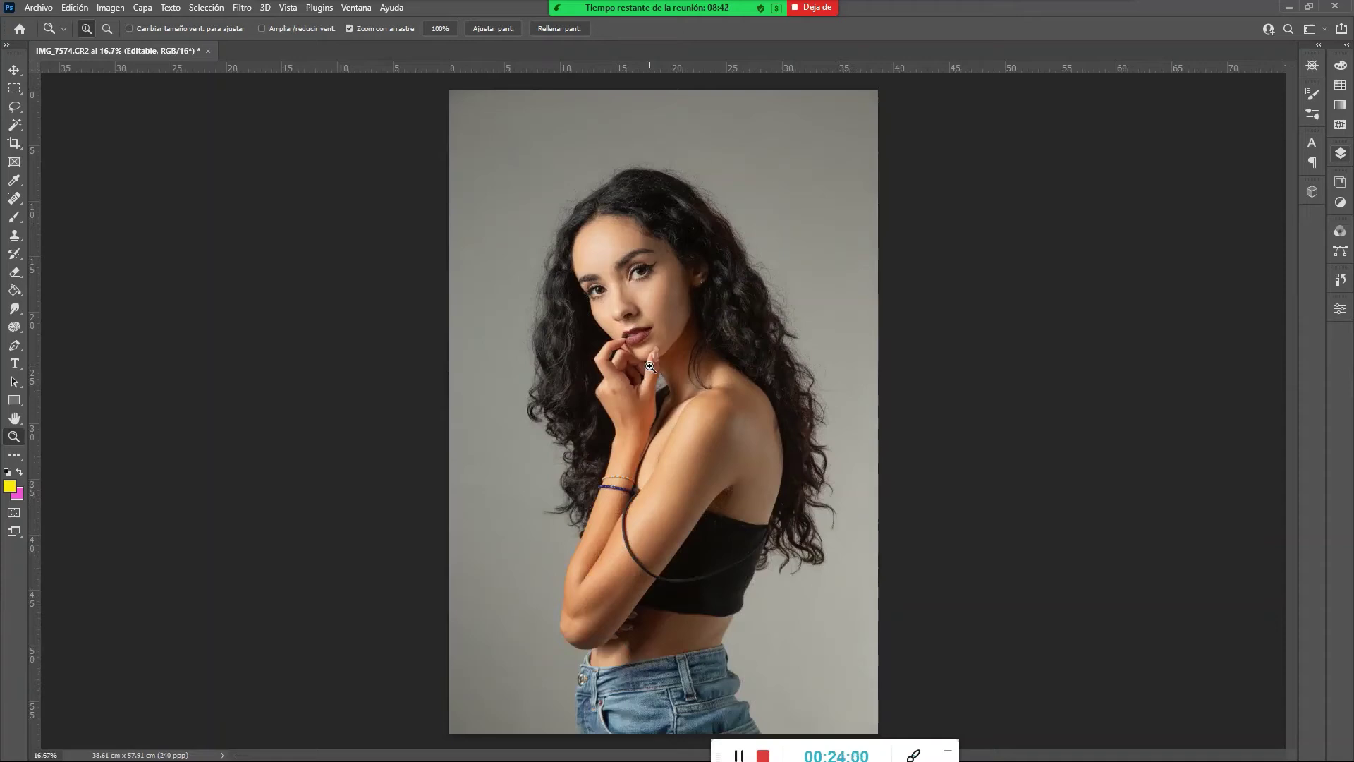
Duplicate the Editable layer, and hide the Editable, Resguardo and Fondo layers beneath the copy
click(1340, 153)
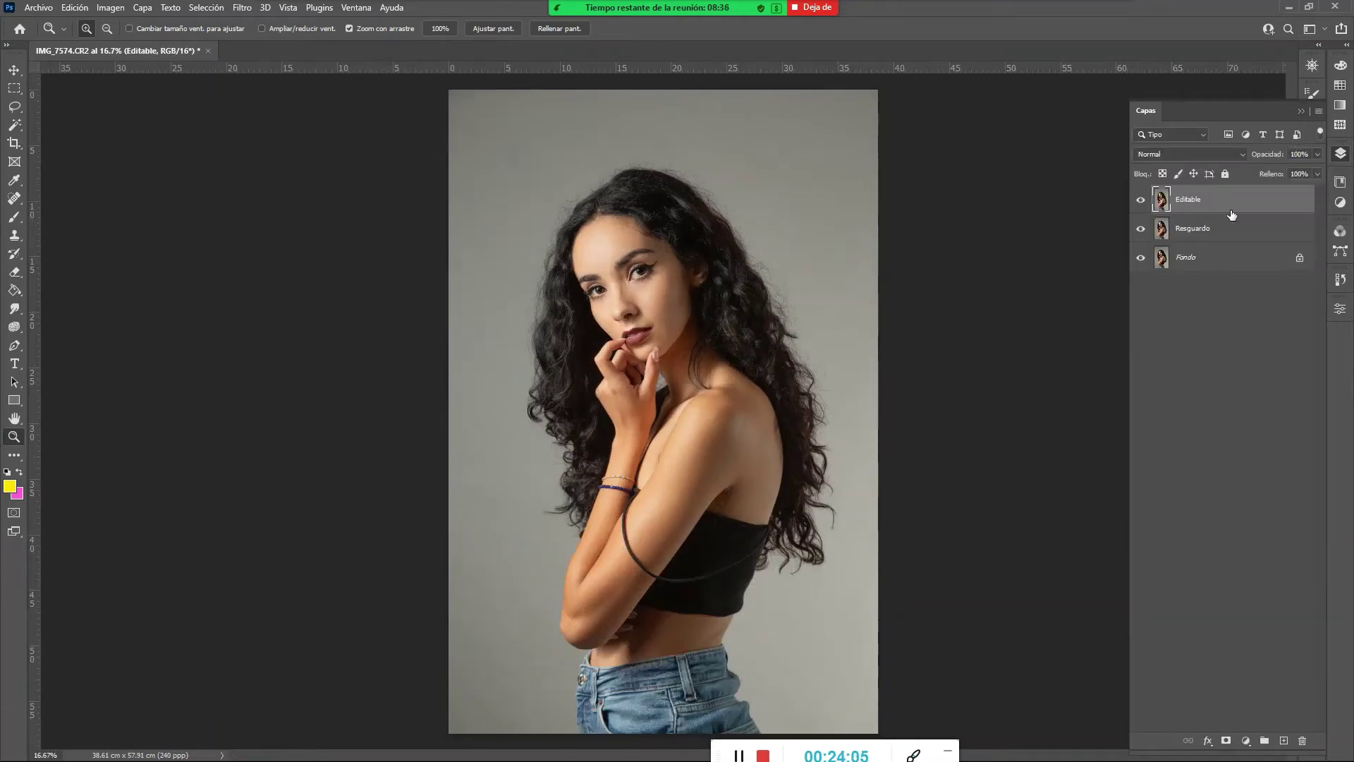
key(ctrl+j)
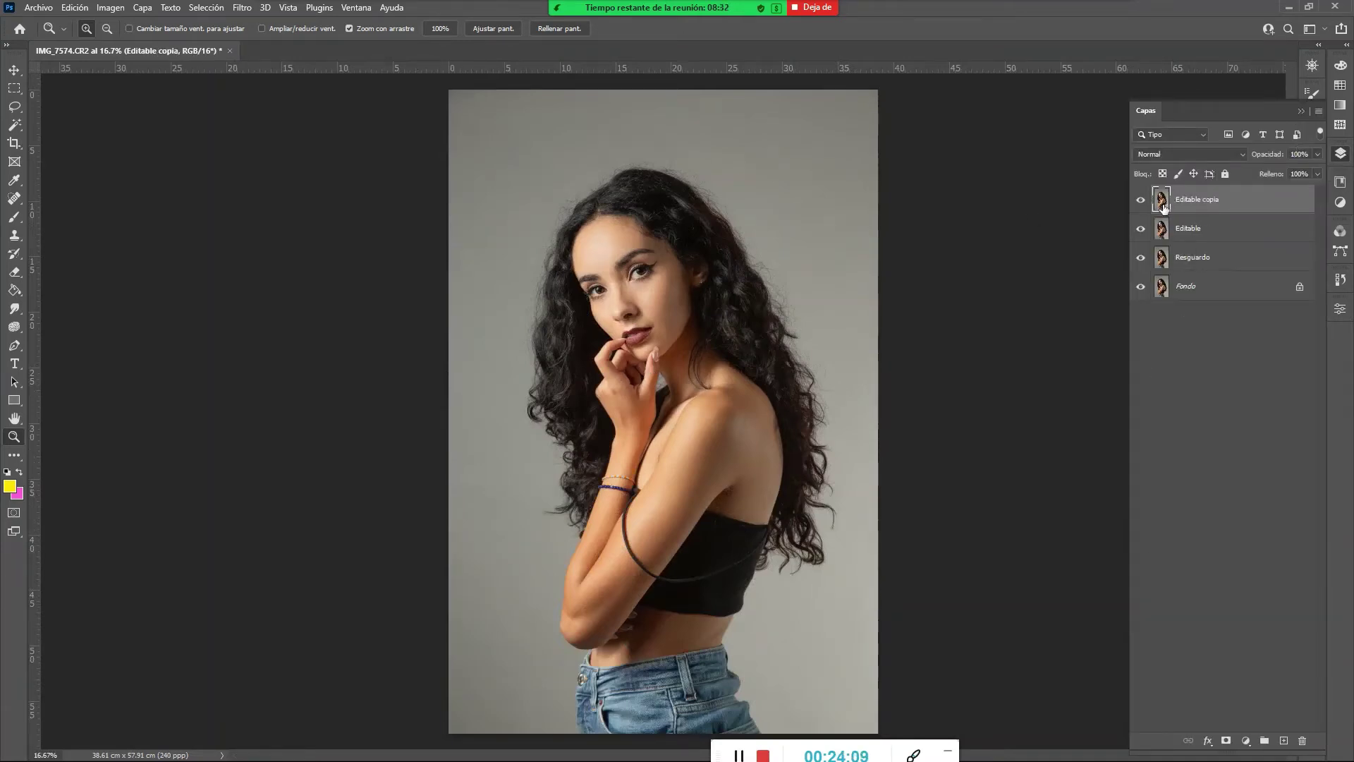
drag(1139, 230, 1134, 288)
click(1141, 200)
click(1141, 201)
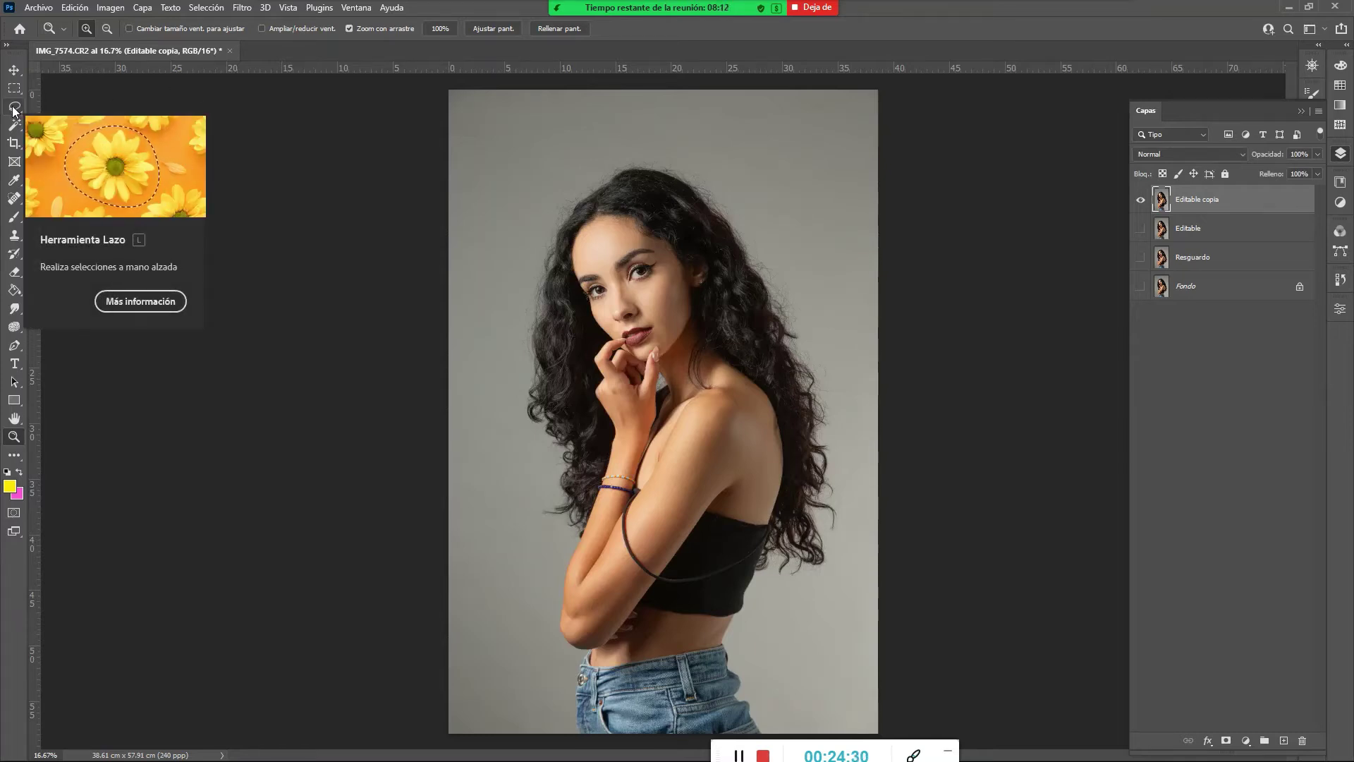
Select the woman with a loose freehand Lasso outline that leaves a background margin and closes along the photo's lower edge
right_click(14, 108)
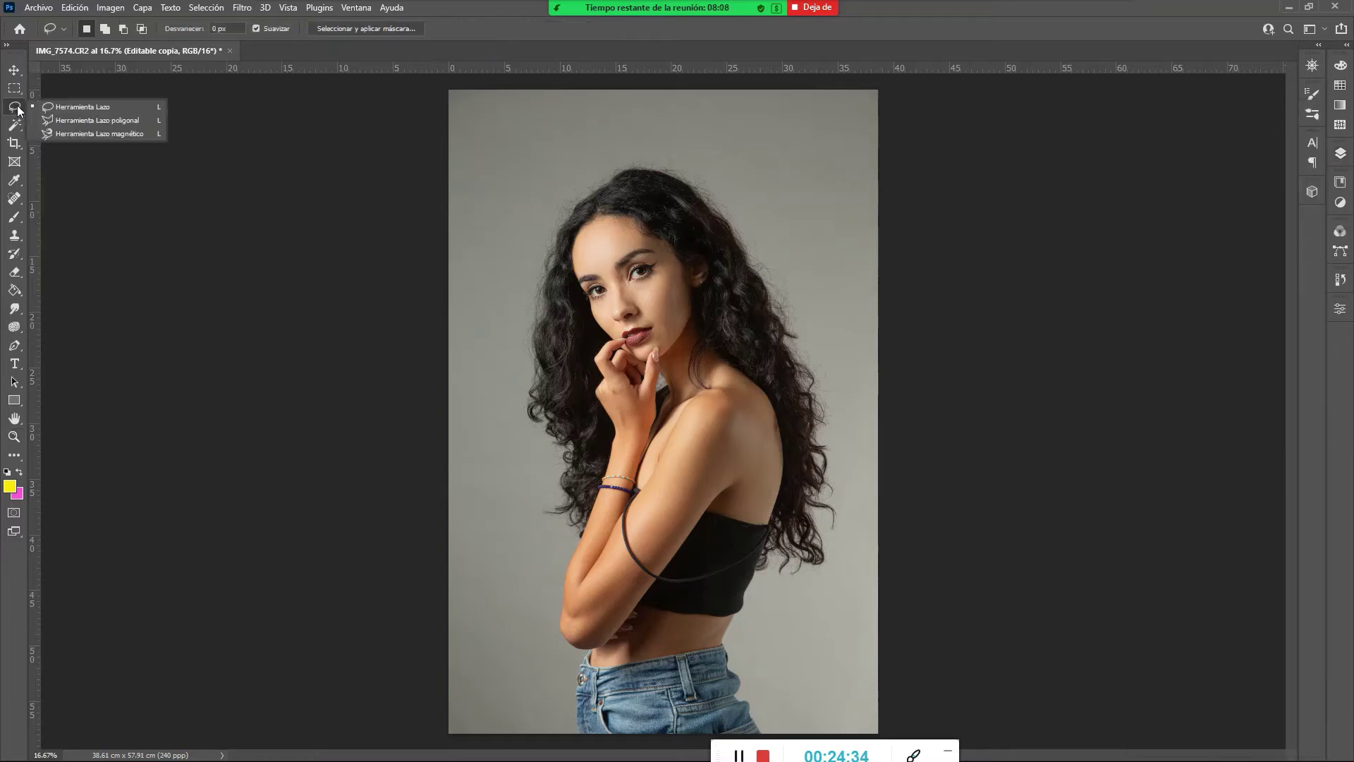
click(75, 108)
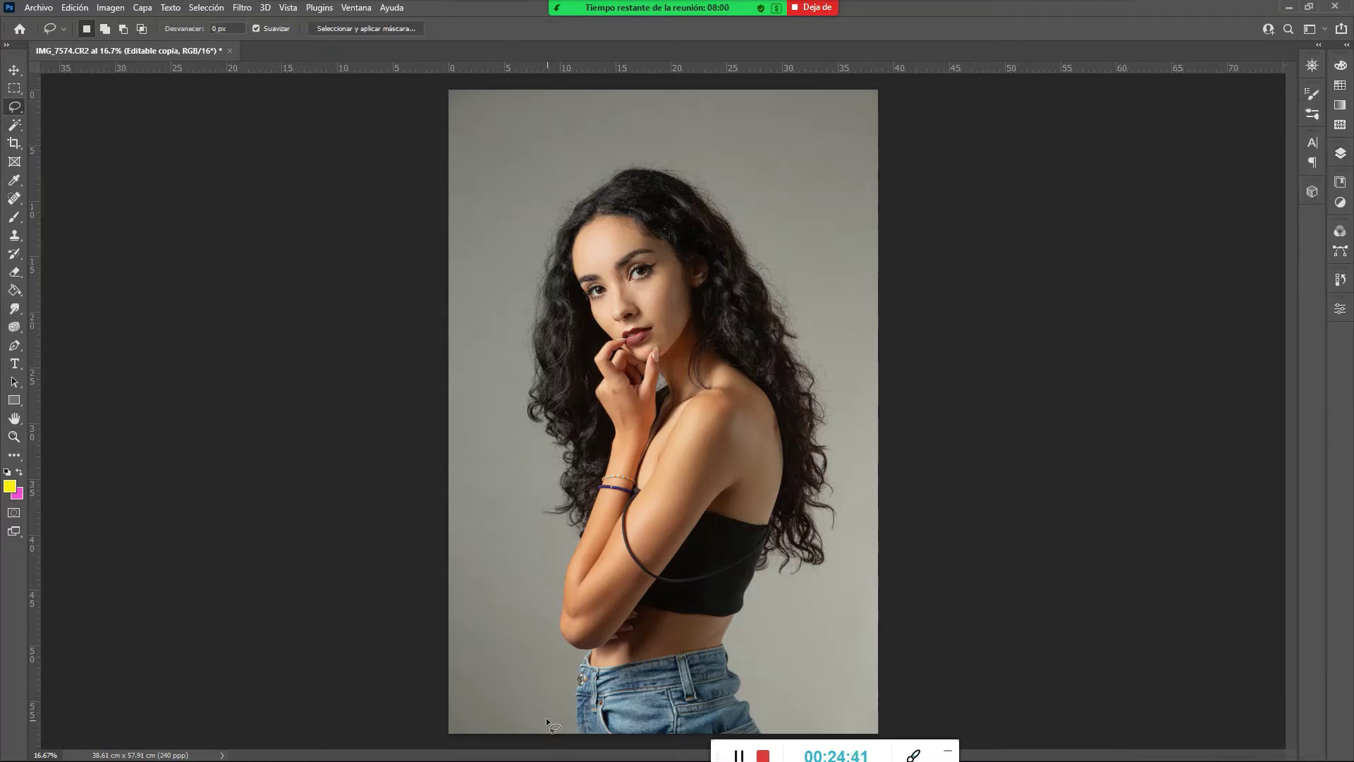
drag(555, 735, 542, 612)
drag(551, 565, 498, 397)
key(ctrl+d)
mouse_move(533, 591)
mouse_down()
mouse_move(512, 548)
mouse_move(507, 478)
mouse_up()
drag(496, 333, 513, 268)
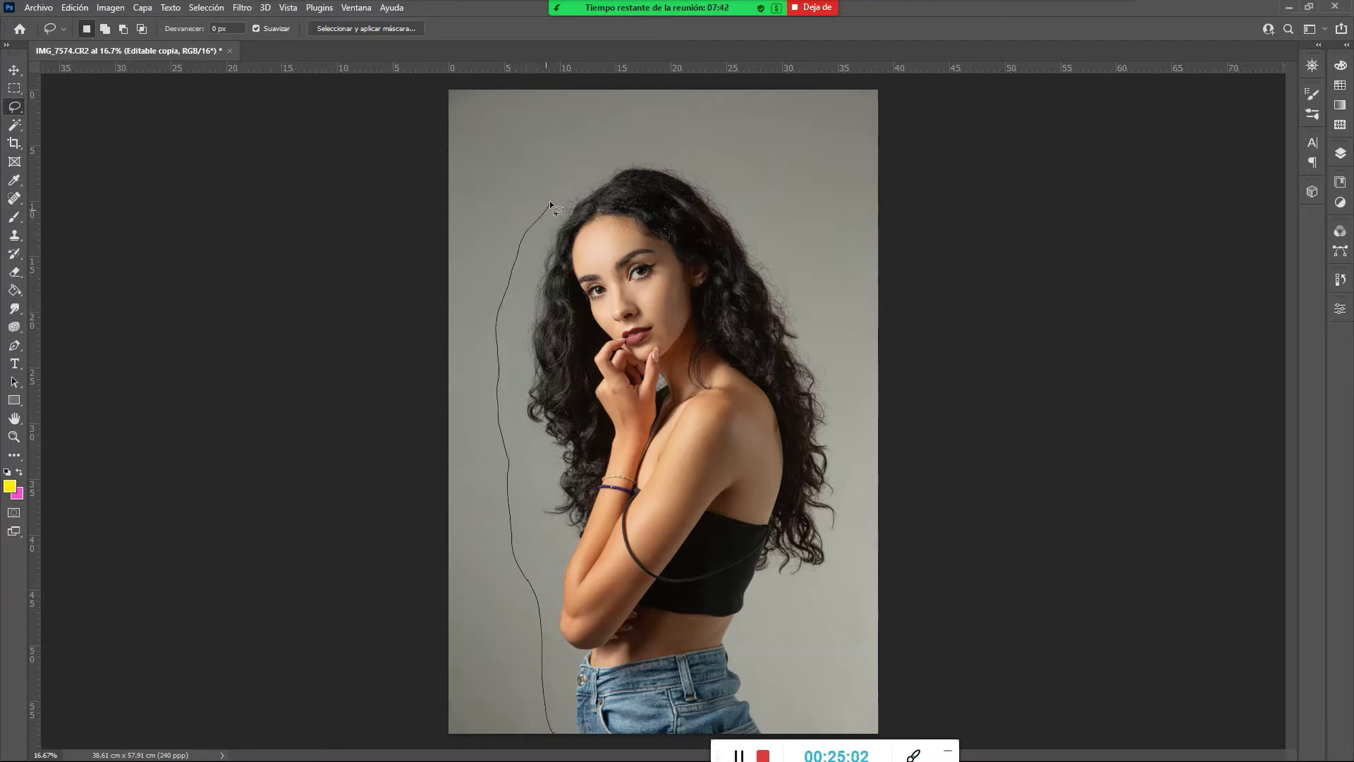
drag(602, 154, 678, 146)
drag(792, 269, 843, 394)
mouse_move(845, 481)
mouse_down()
mouse_move(836, 564)
mouse_move(786, 603)
mouse_move(771, 644)
mouse_move(782, 735)
mouse_up()
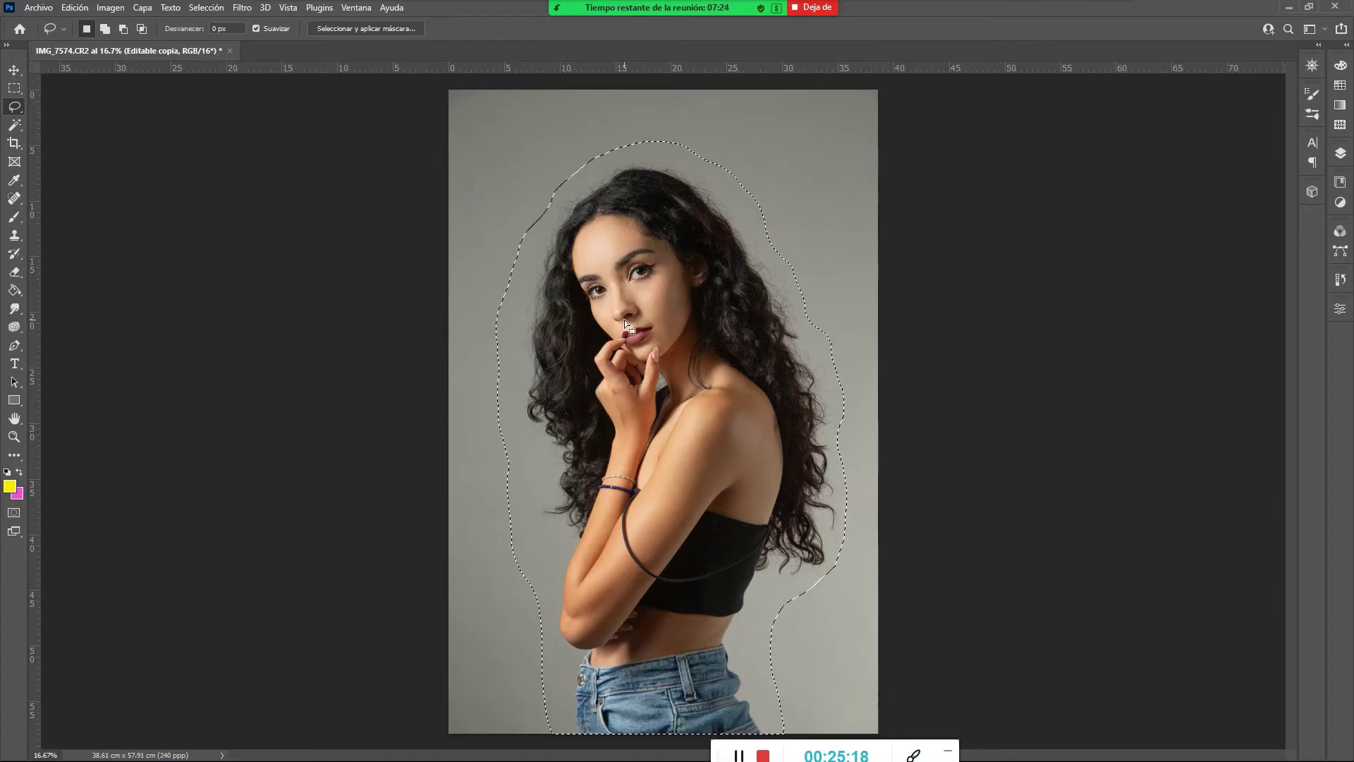
Delete the selected woman from the duplicated layer, leaving only the surrounding background
key(Delete)
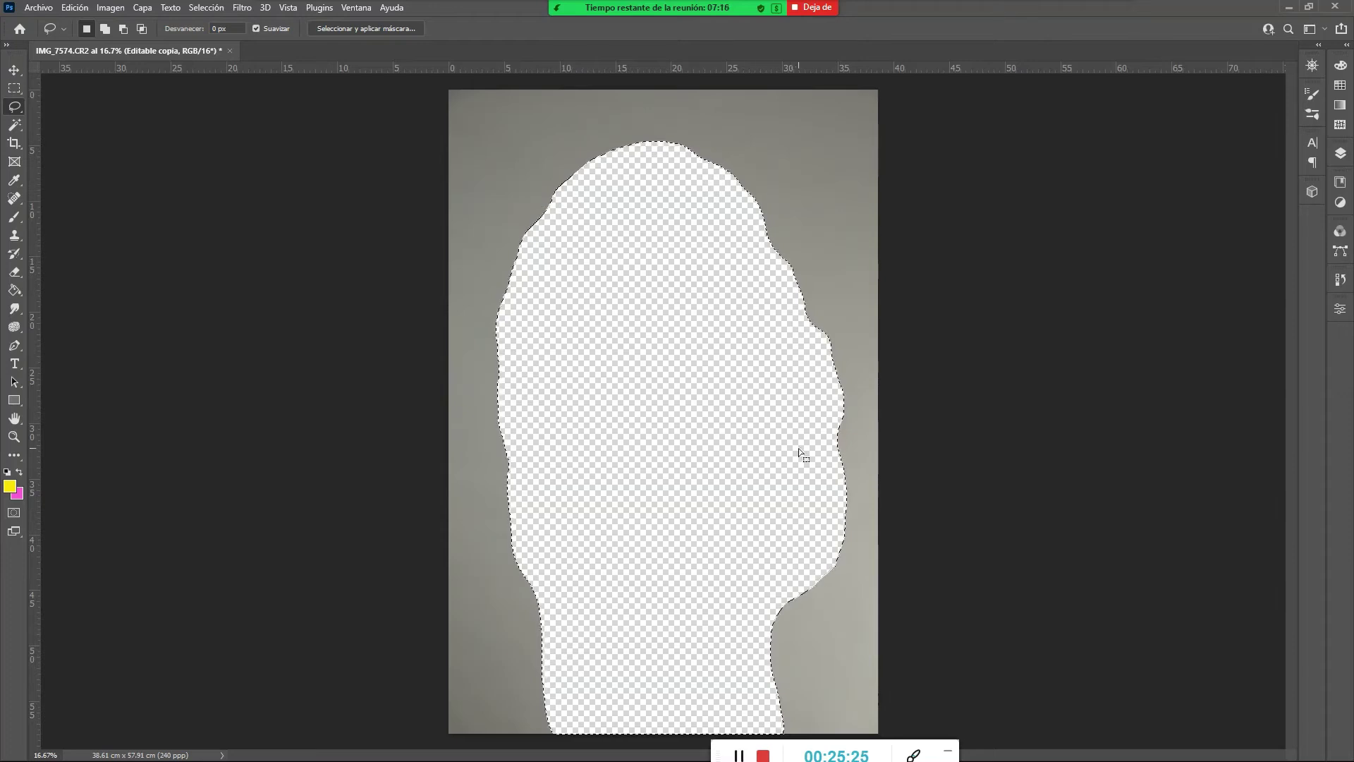
key(ctrl+z)
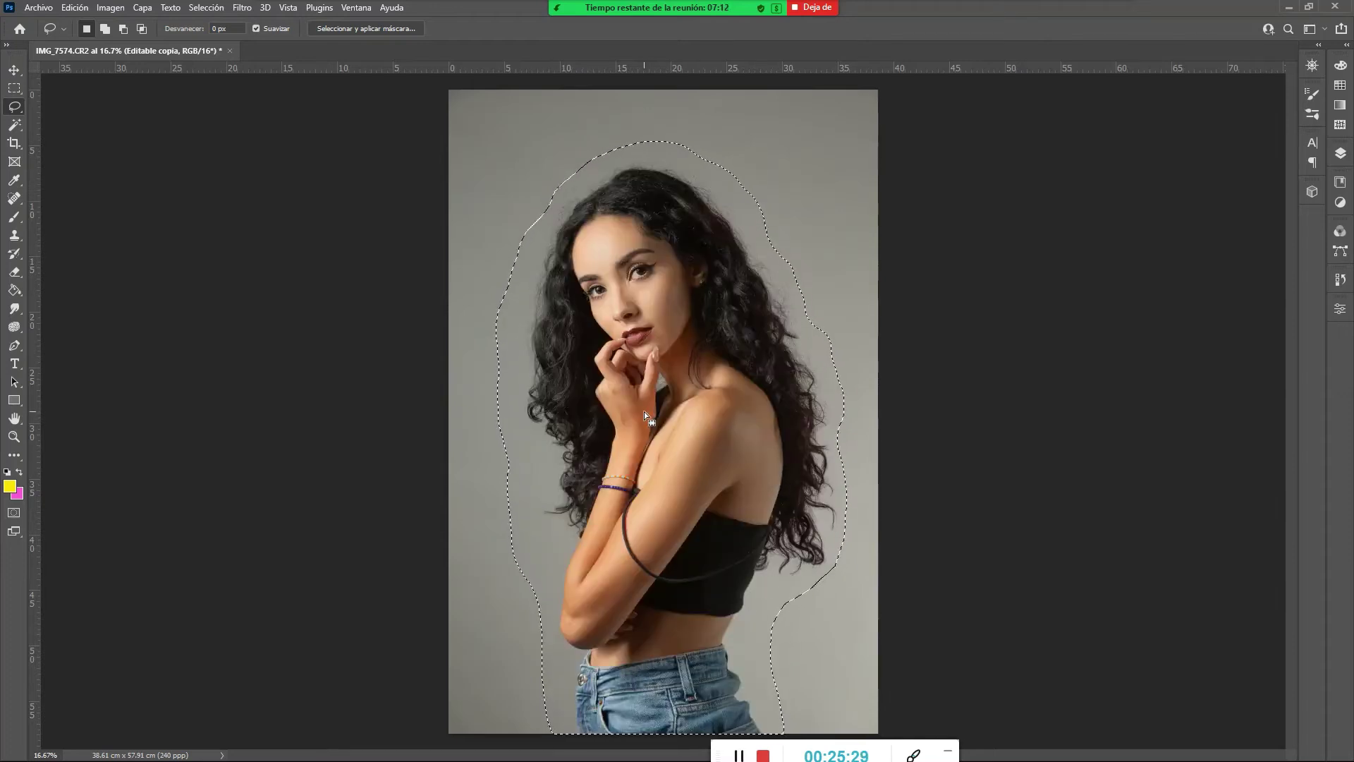
key(Delete)
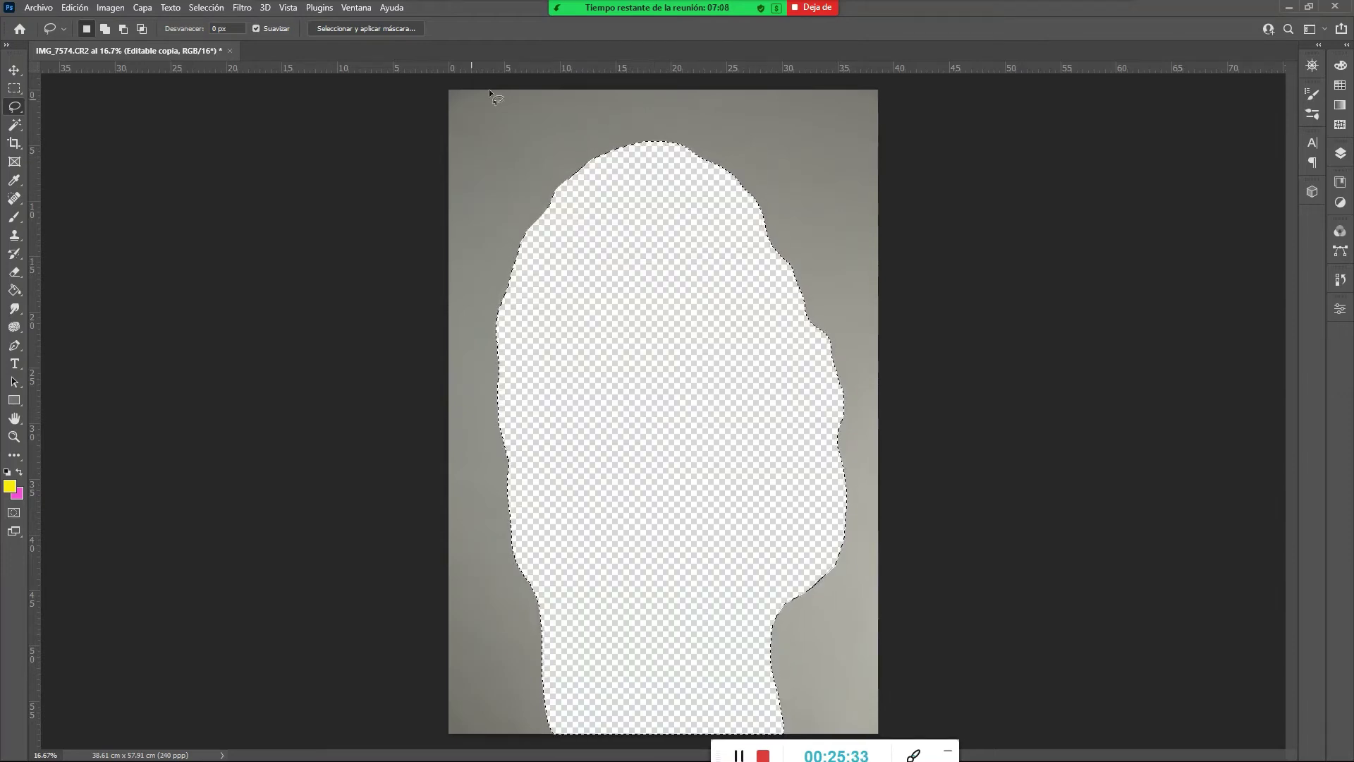
Fill the selected empty area with Content-Aware Fill, using rectangular background sampling and sending the result to a new layer
click(78, 8)
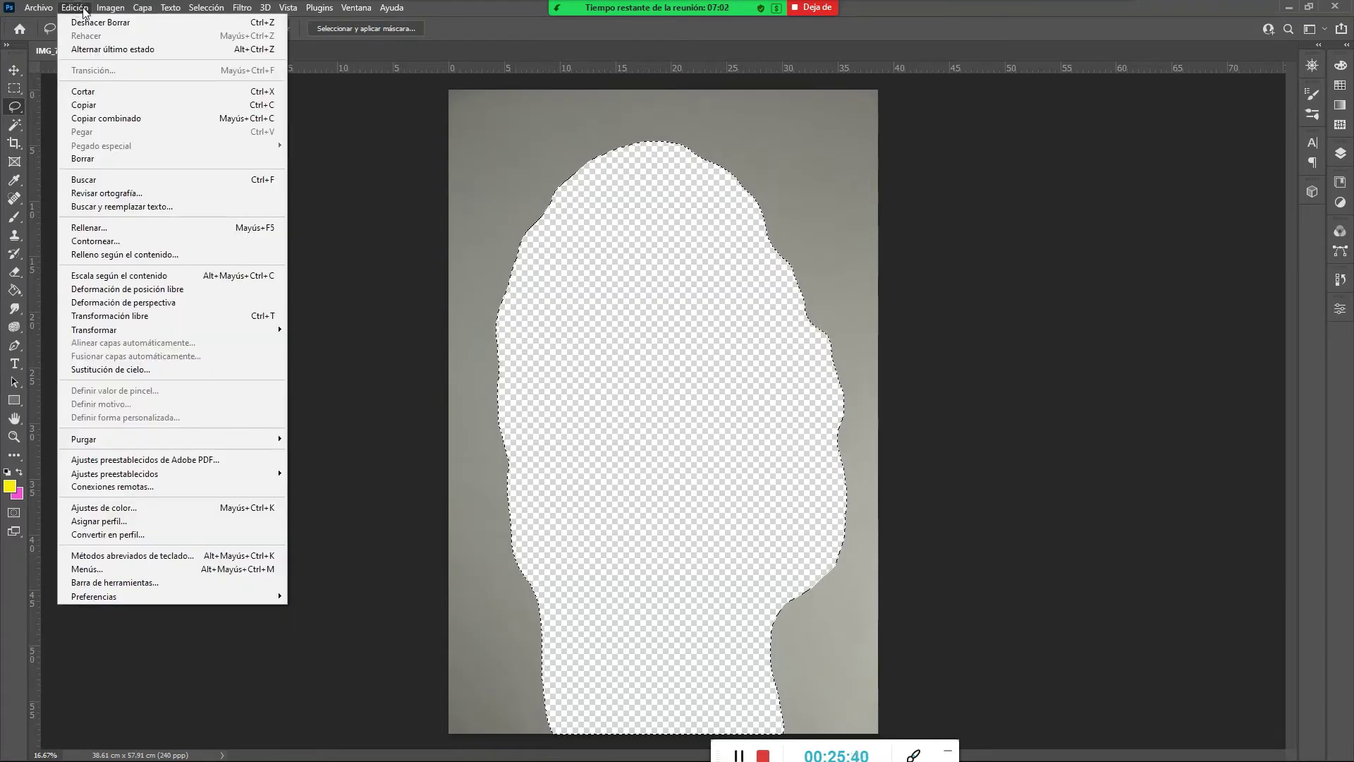
click(180, 258)
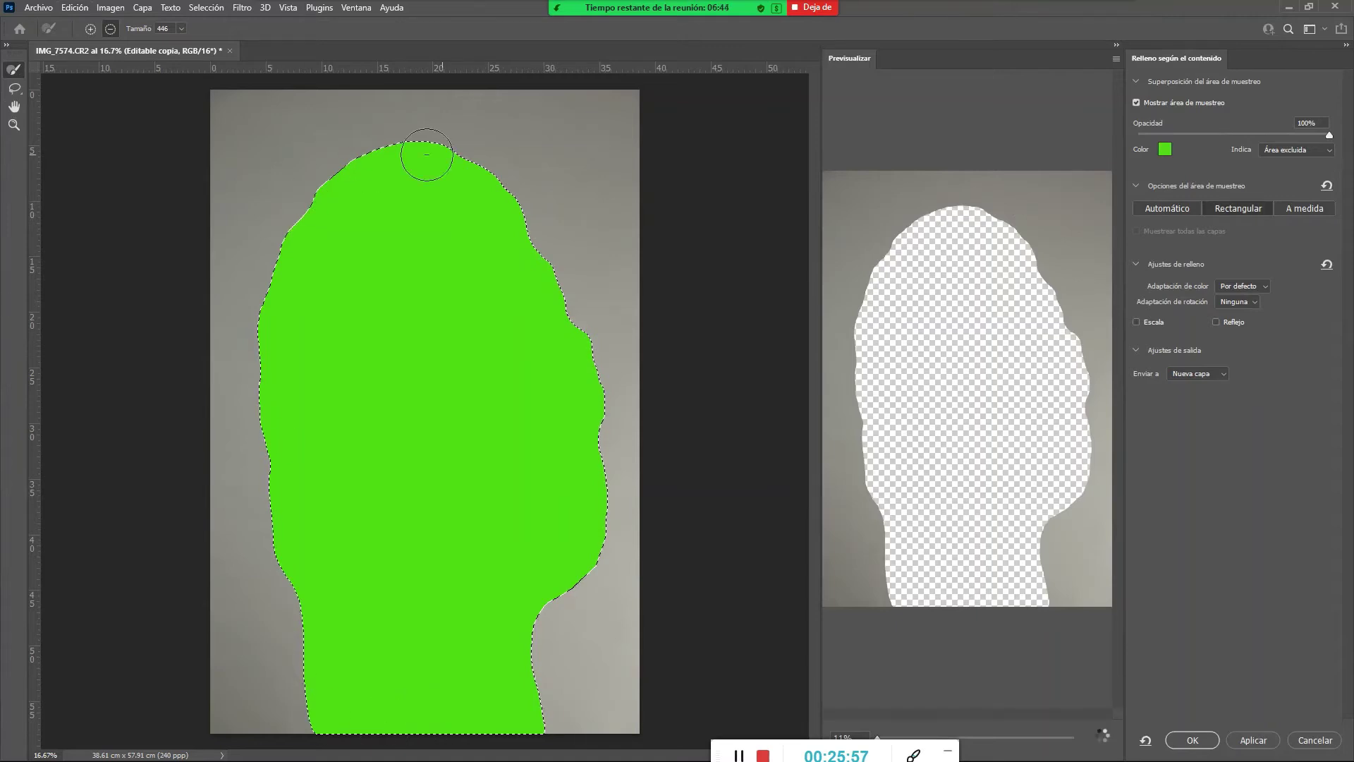
click(1207, 744)
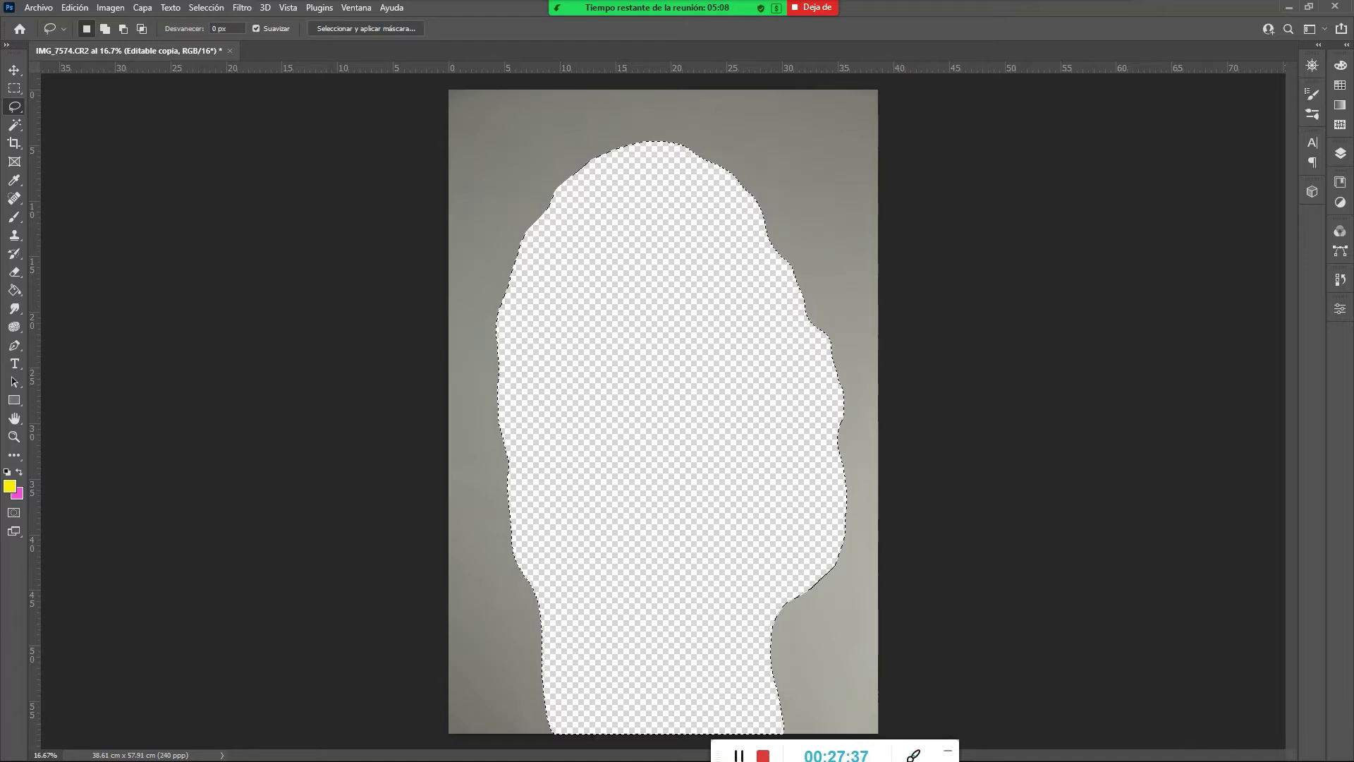
Switch to Lightroom Classic, quit it with the exit confirmed, and return to Photoshop
key(alt+Tab)
key(alt+Tab)
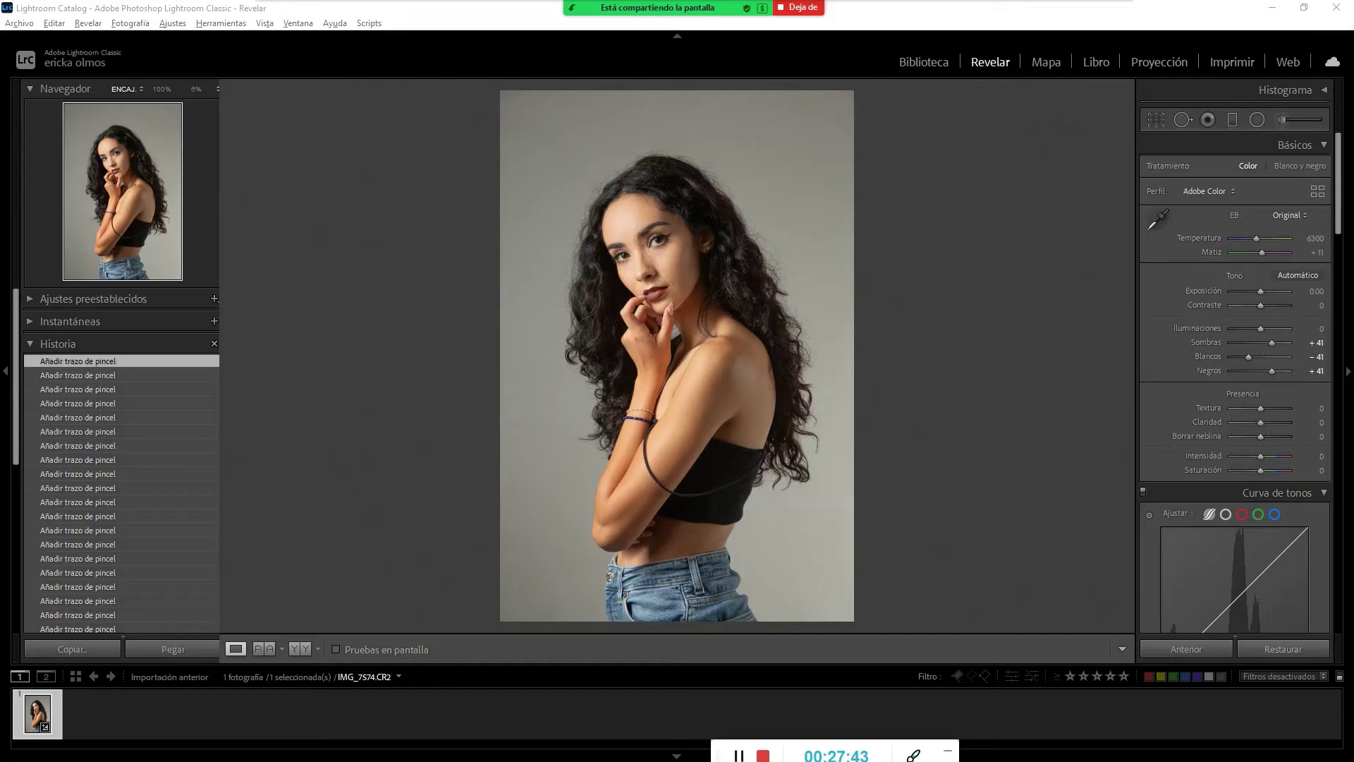
click(1337, 7)
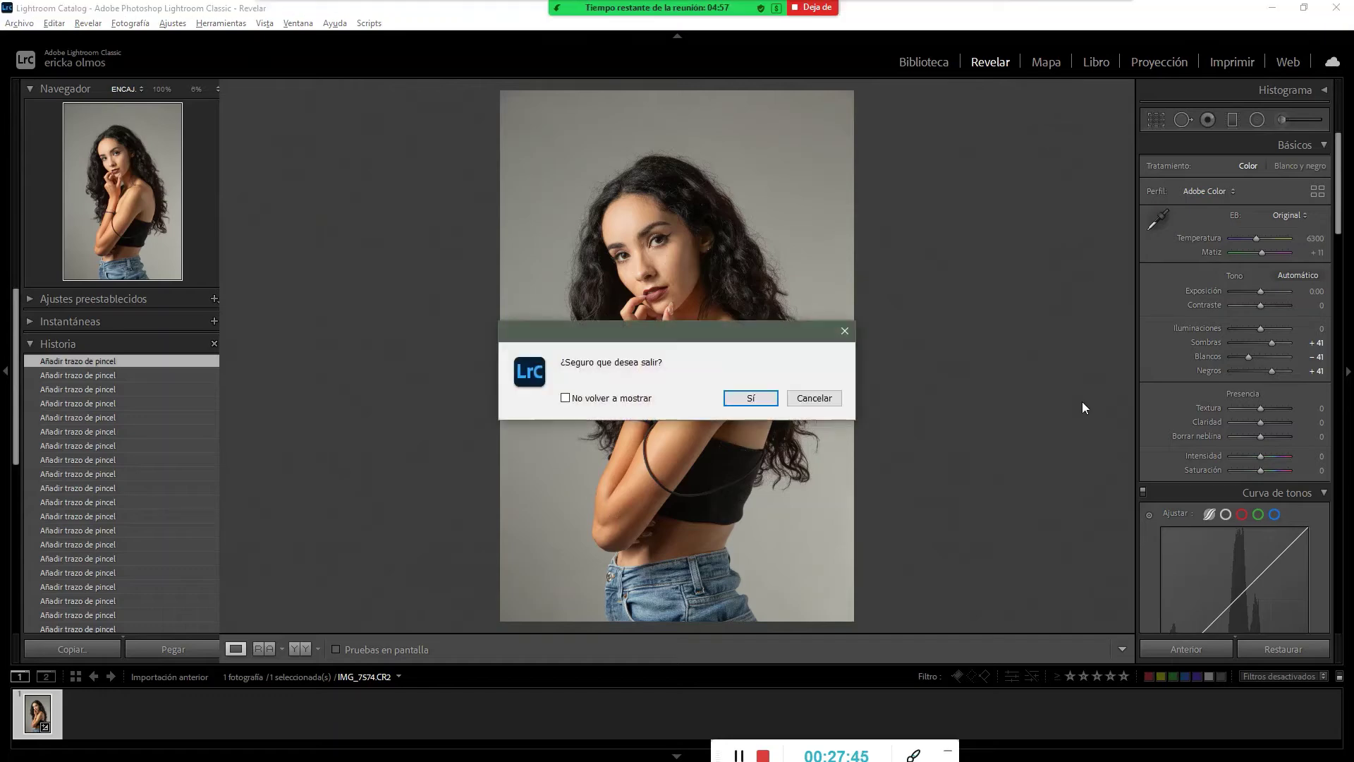
click(771, 407)
click(821, 455)
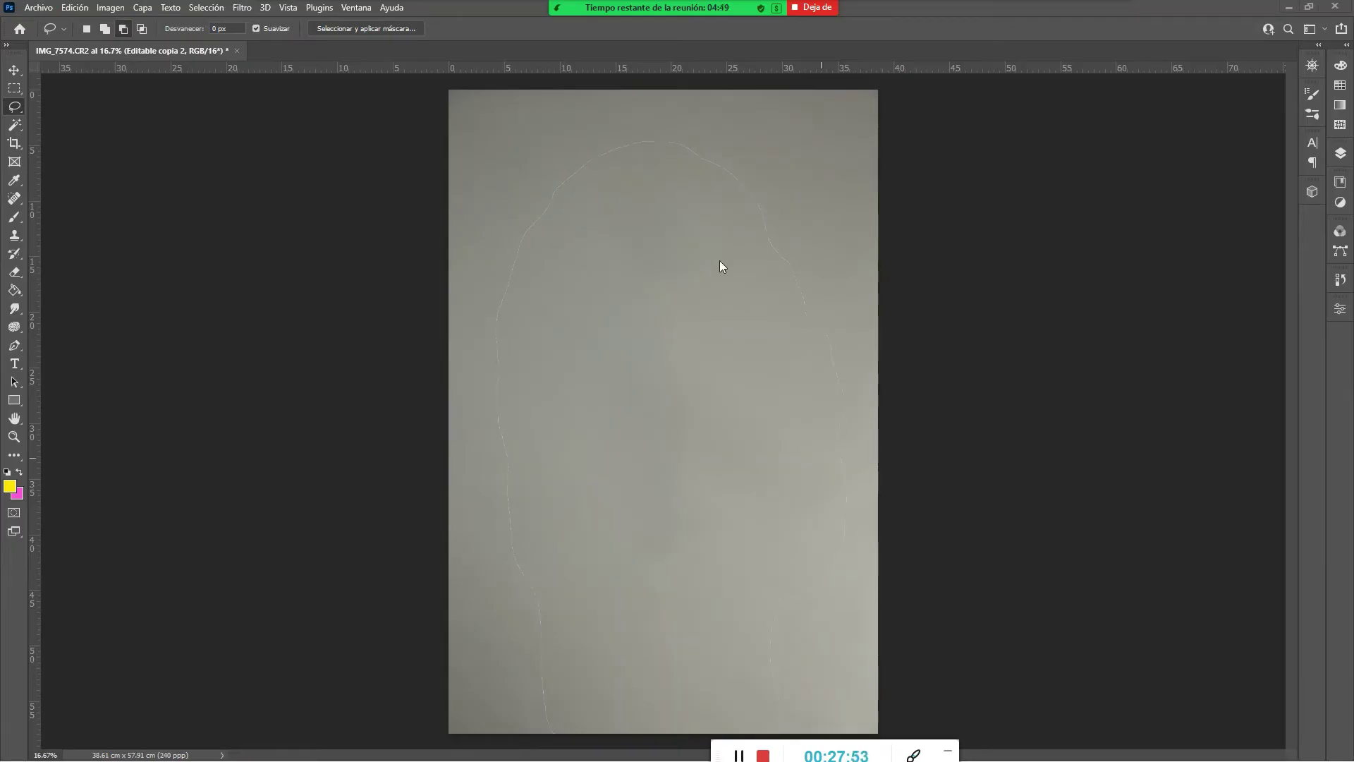
Compare the generated fill with and without the surrounding background by hiding and showing the Editable copia layer
click(1340, 154)
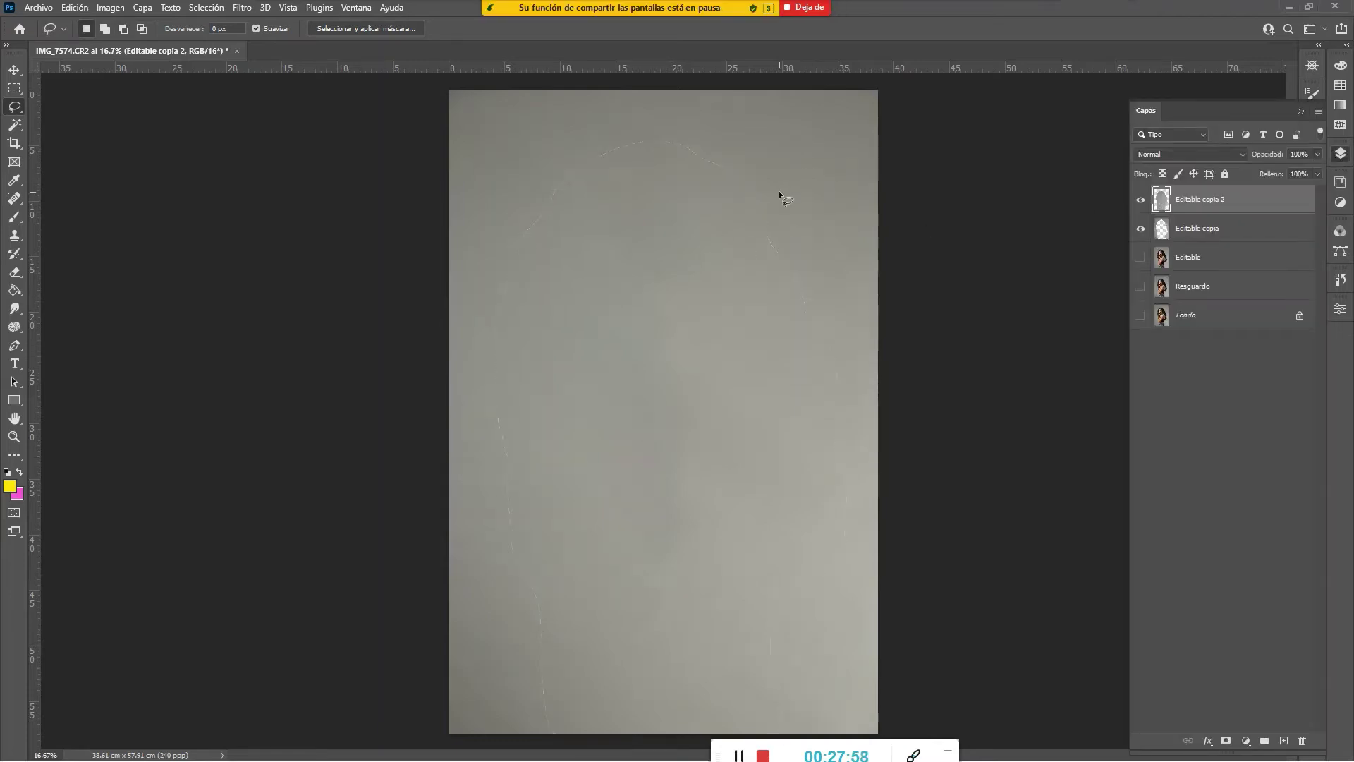
click(1141, 230)
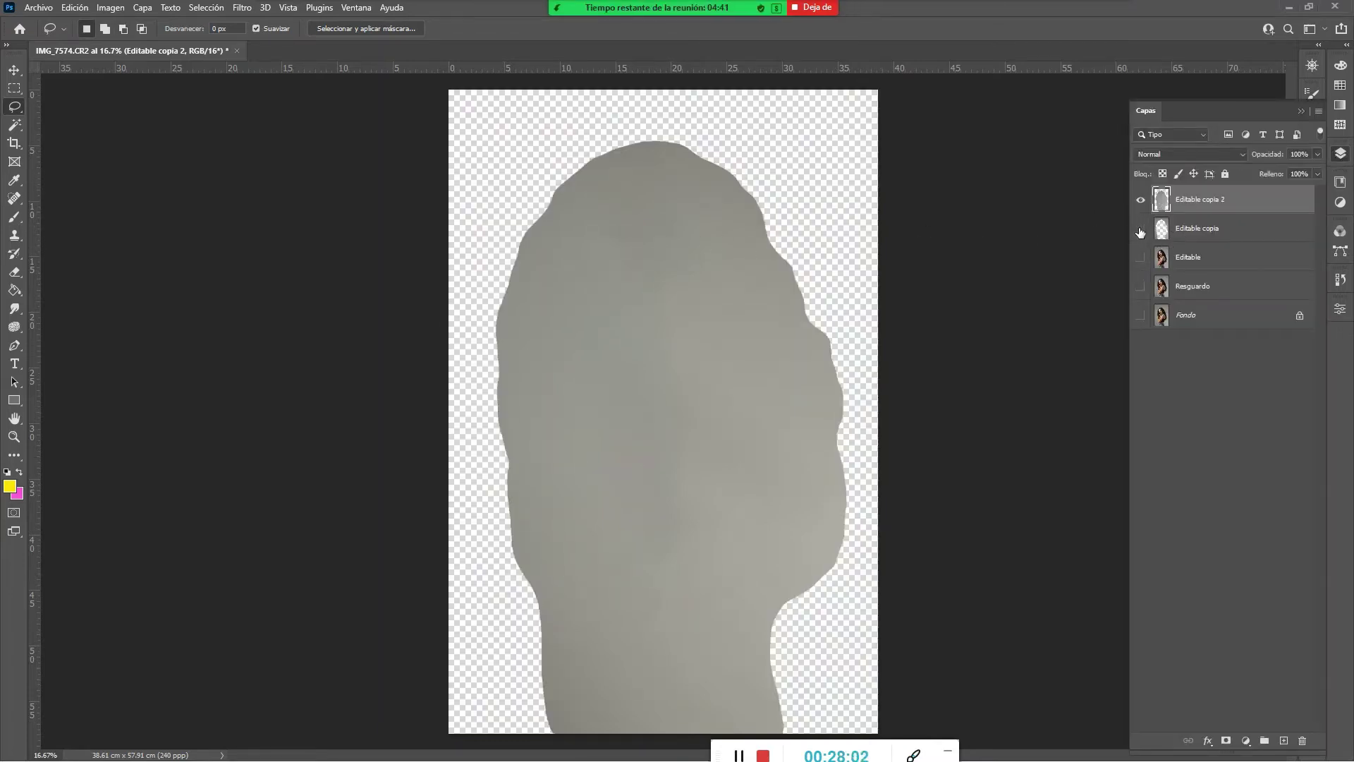
click(1140, 233)
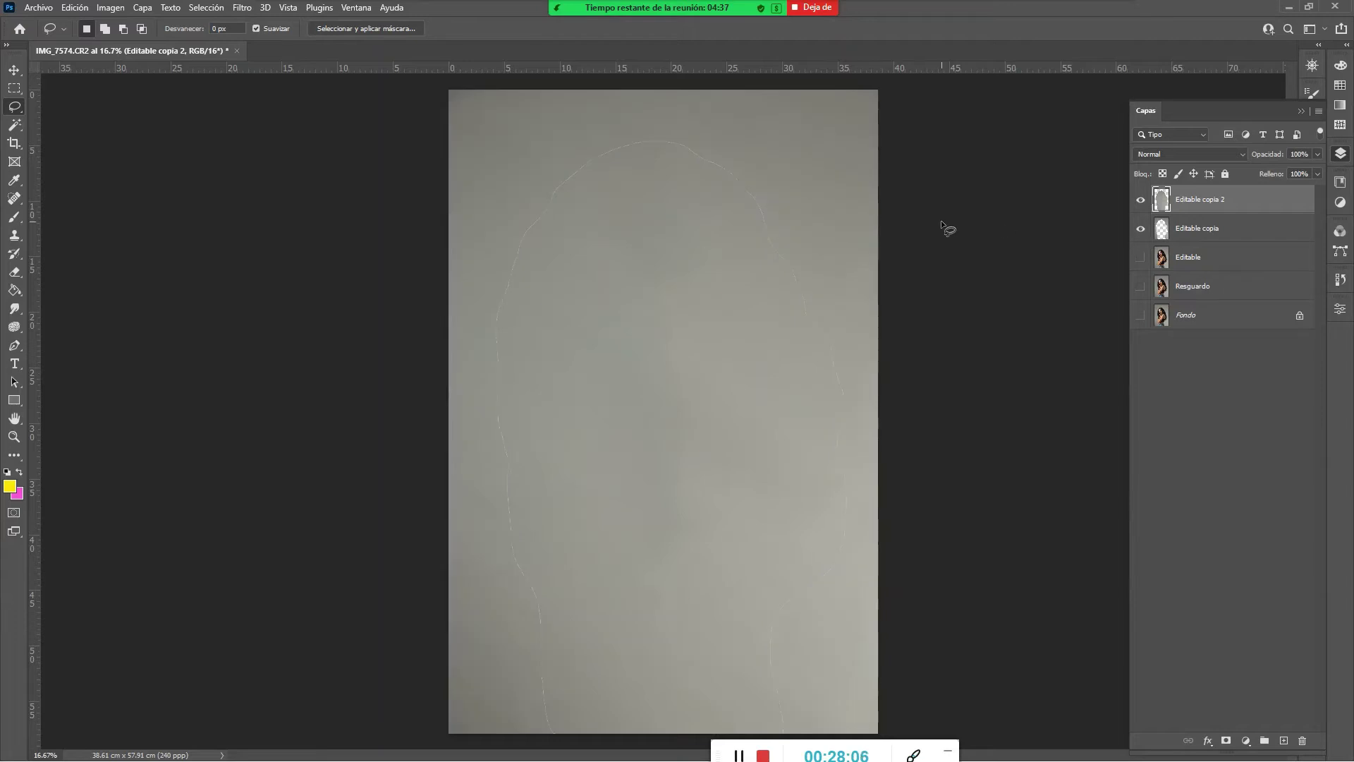
click(1140, 227)
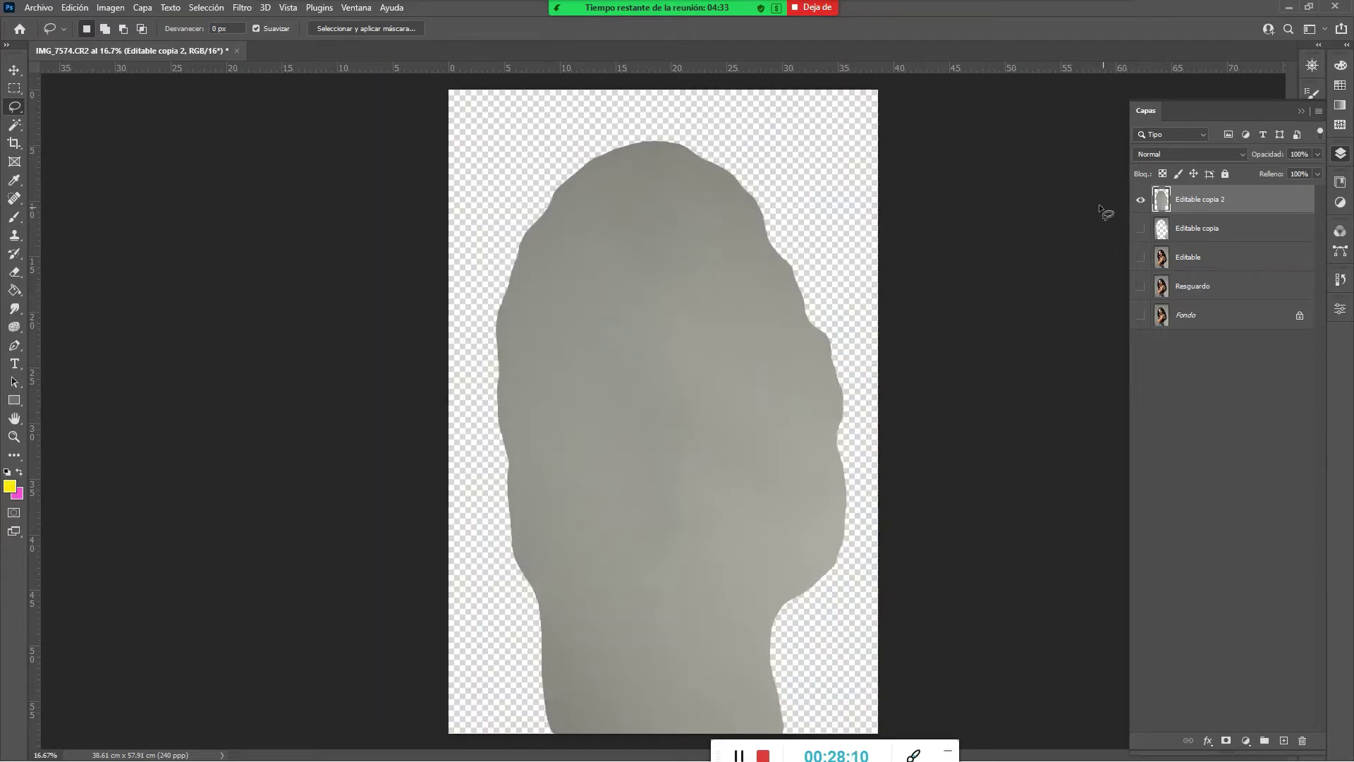
click(1141, 229)
Merge the Editable copia 2 and Editable copia layers into one layer and rename it Fondo
shift+click(1229, 233)
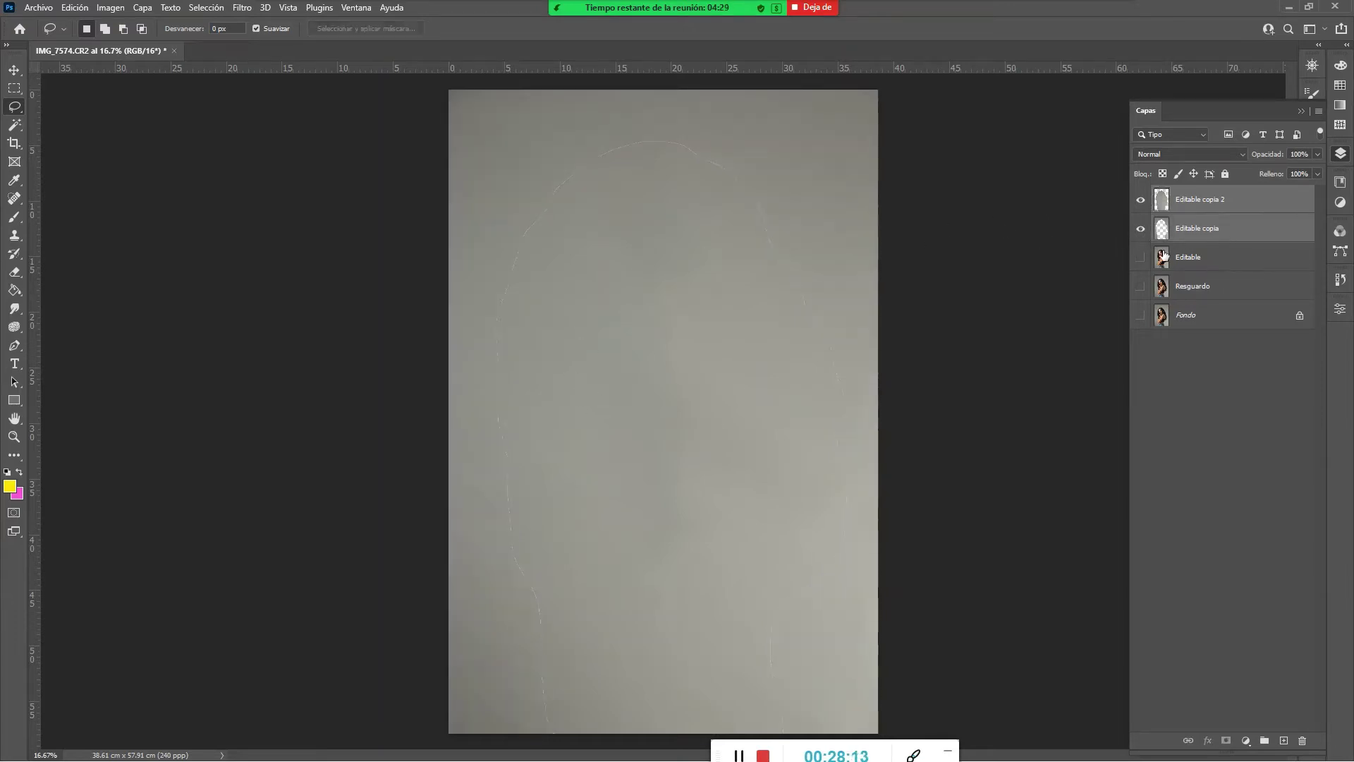
click(142, 8)
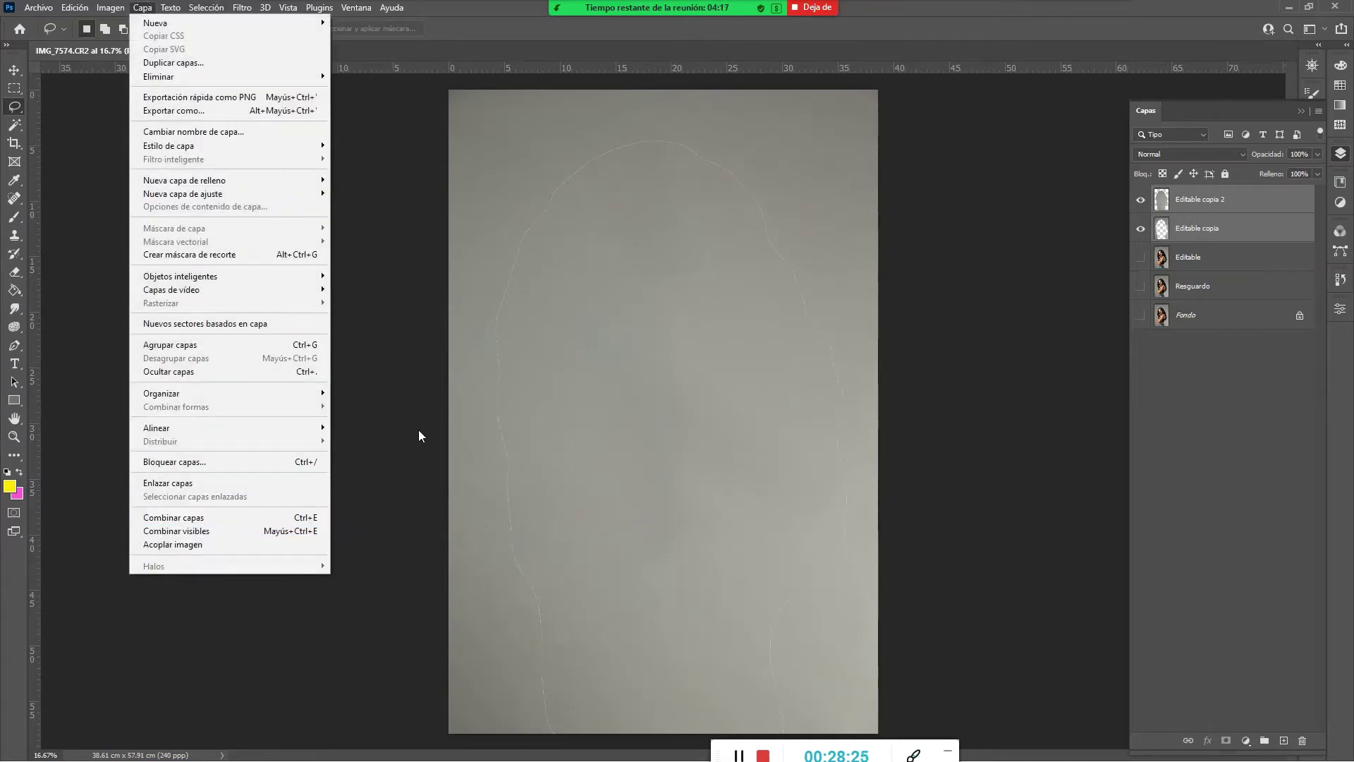
click(177, 518)
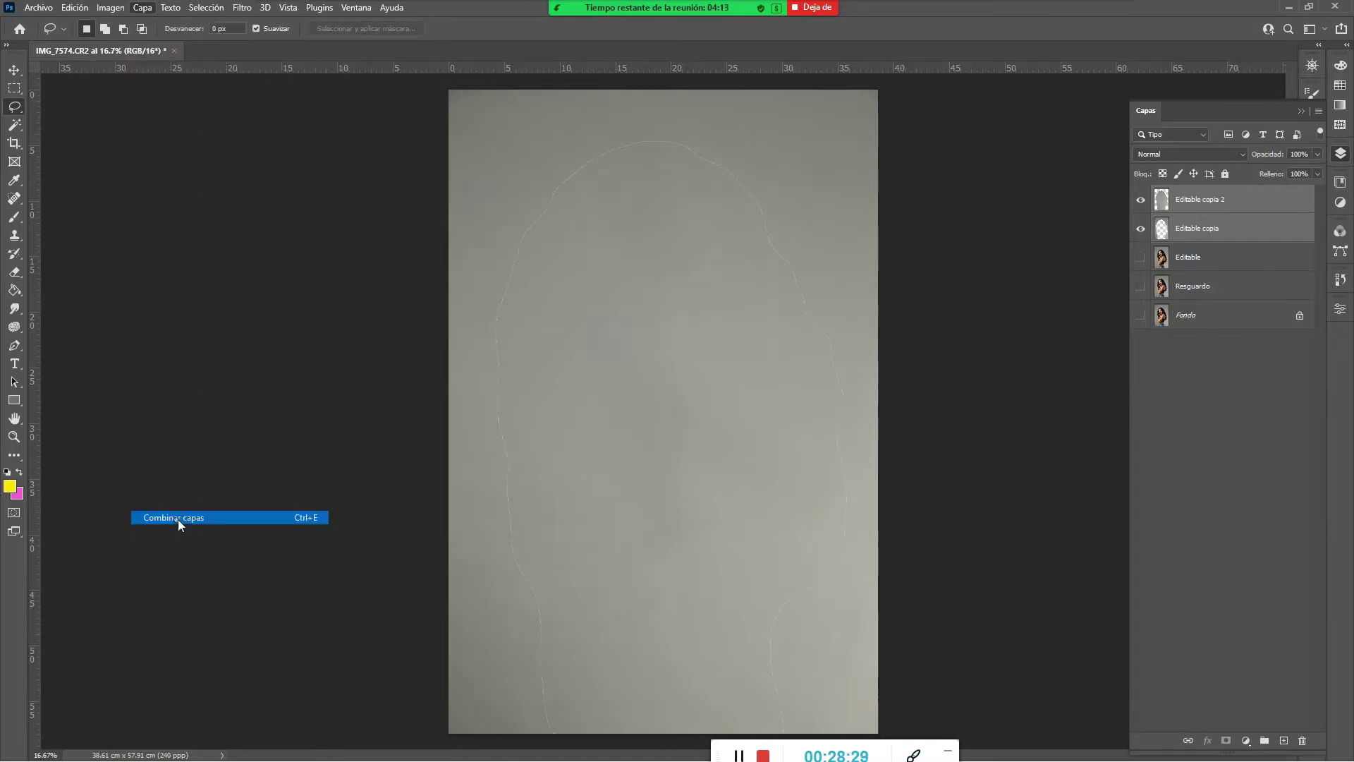
double_click(1197, 199)
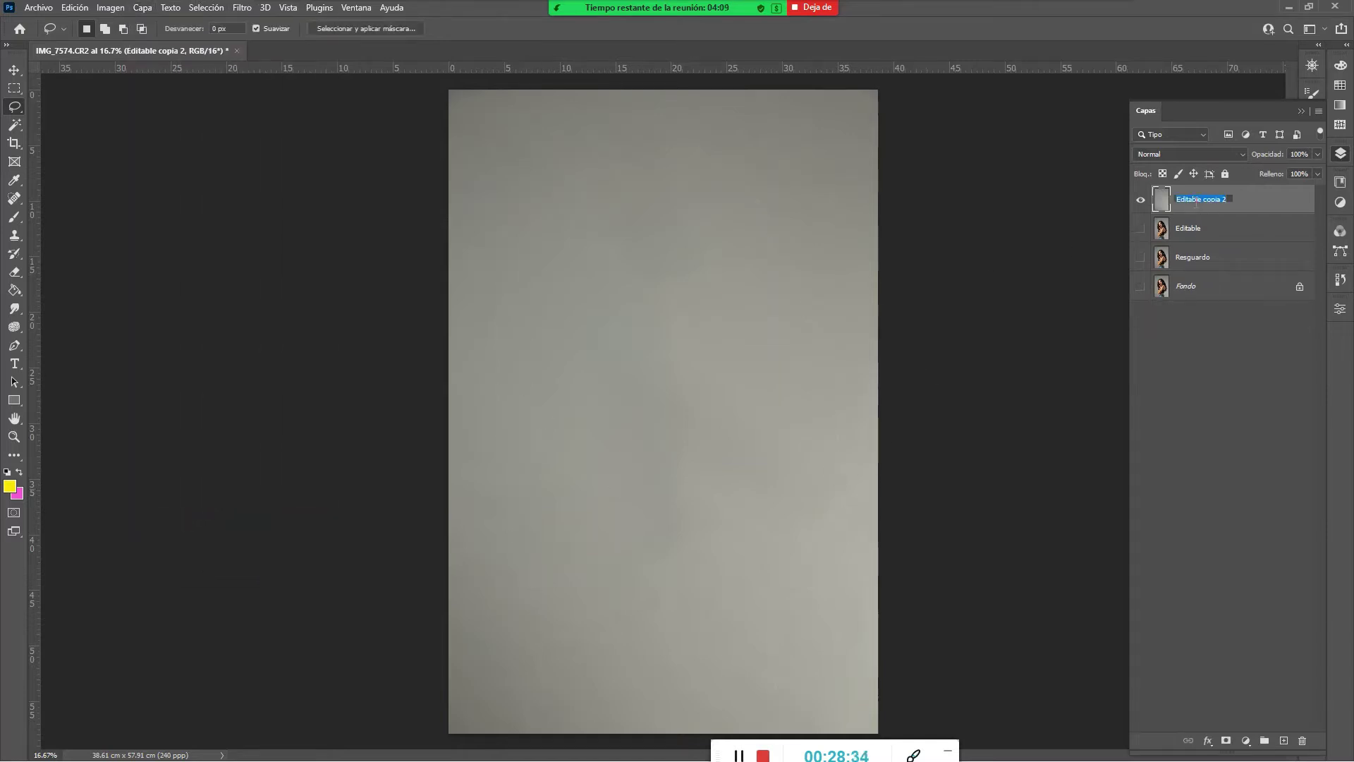
text(Fondo)
key(Return)
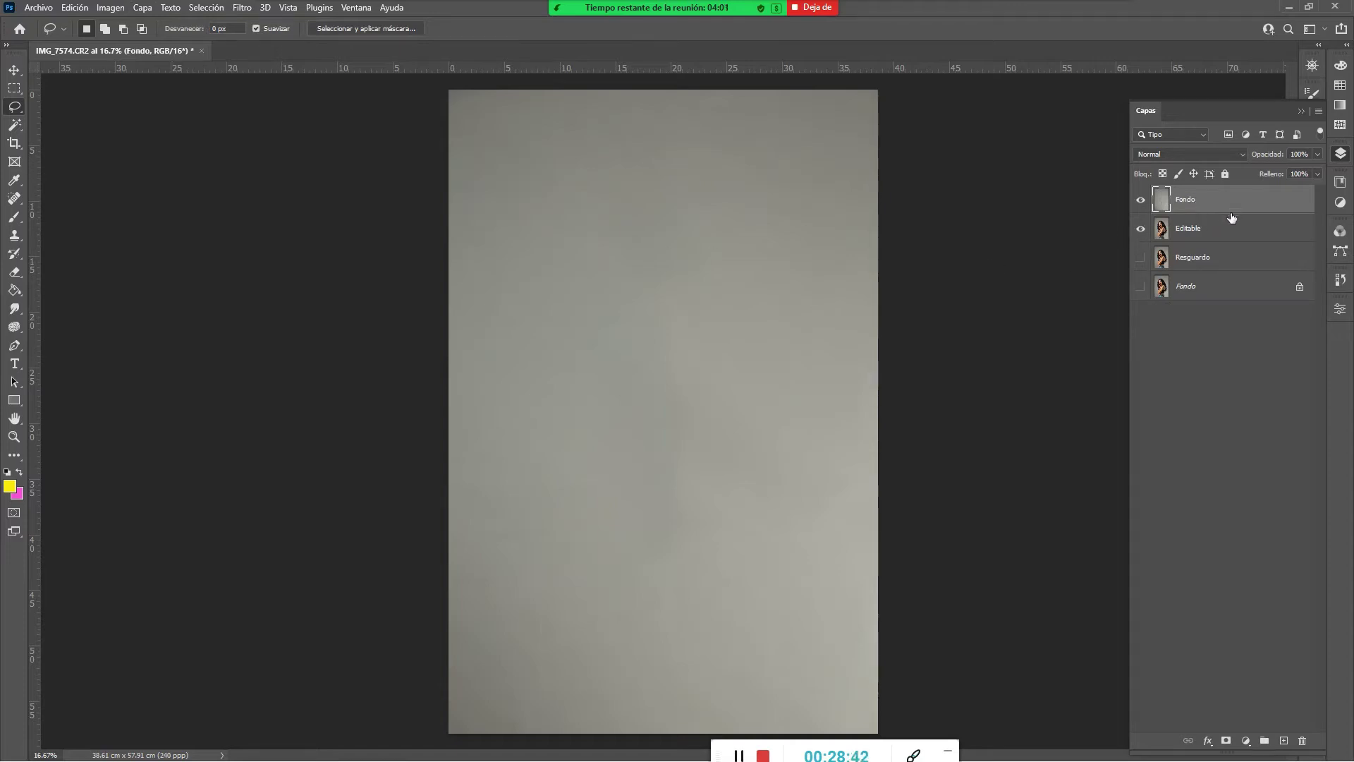
Place the merged Fondo layer directly beneath Editable, and check the clean background by briefly hiding Editable
drag(1236, 208, 1197, 244)
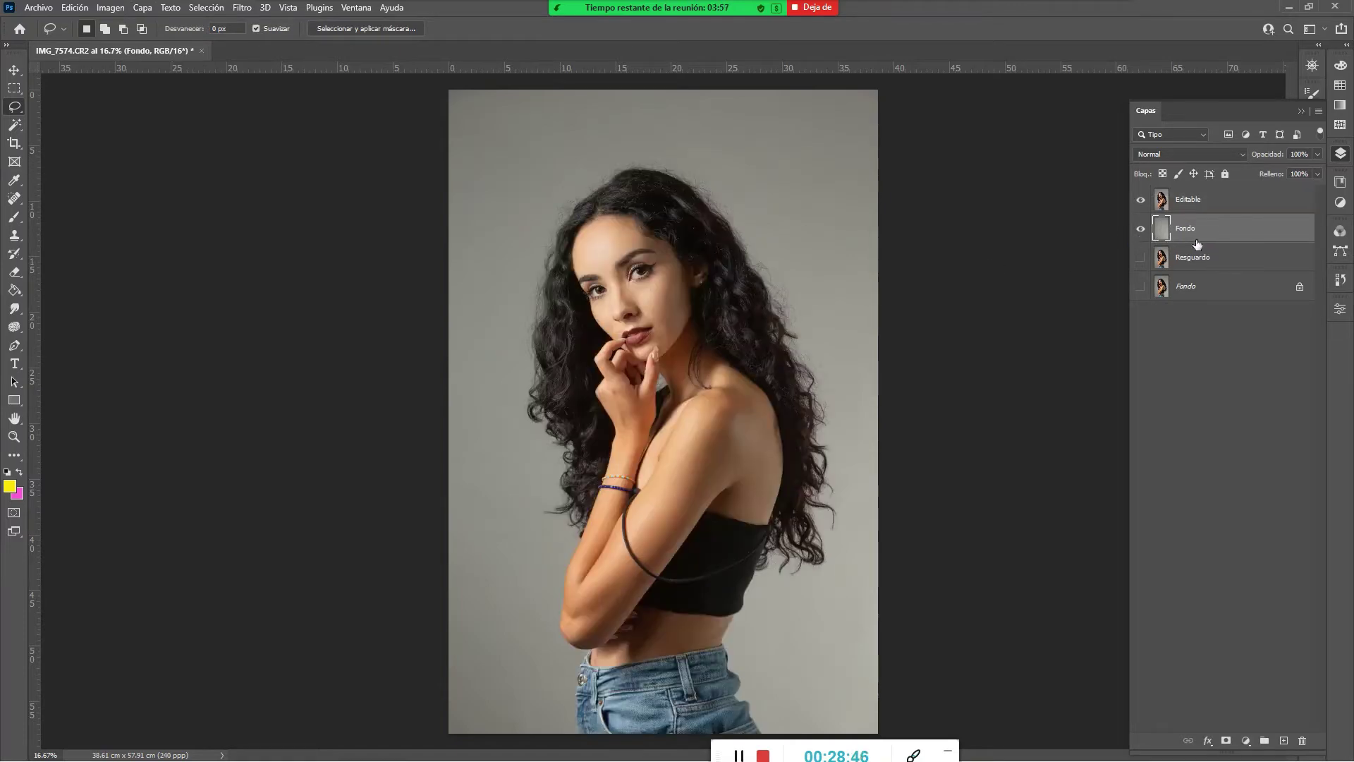
click(1141, 200)
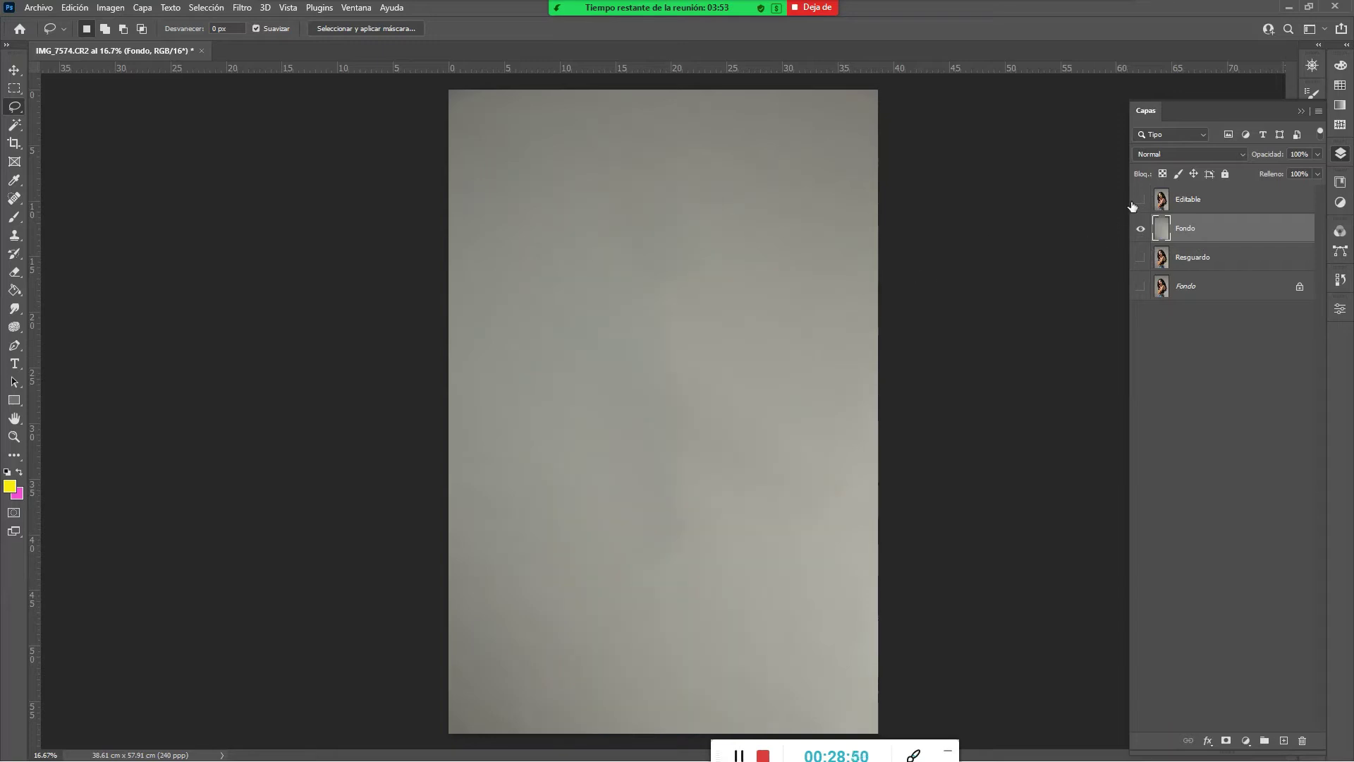
click(1141, 200)
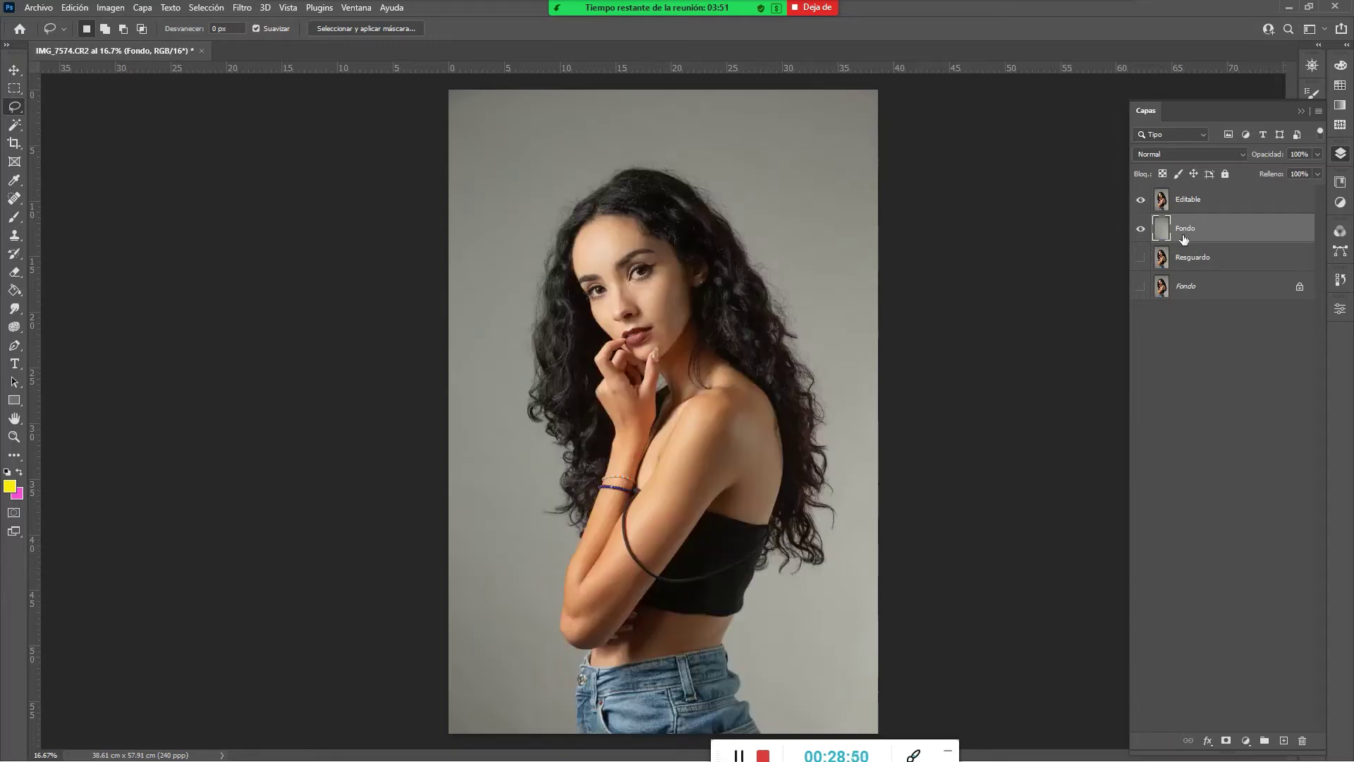
Add a white layer mask to the Editable layer
click(1195, 204)
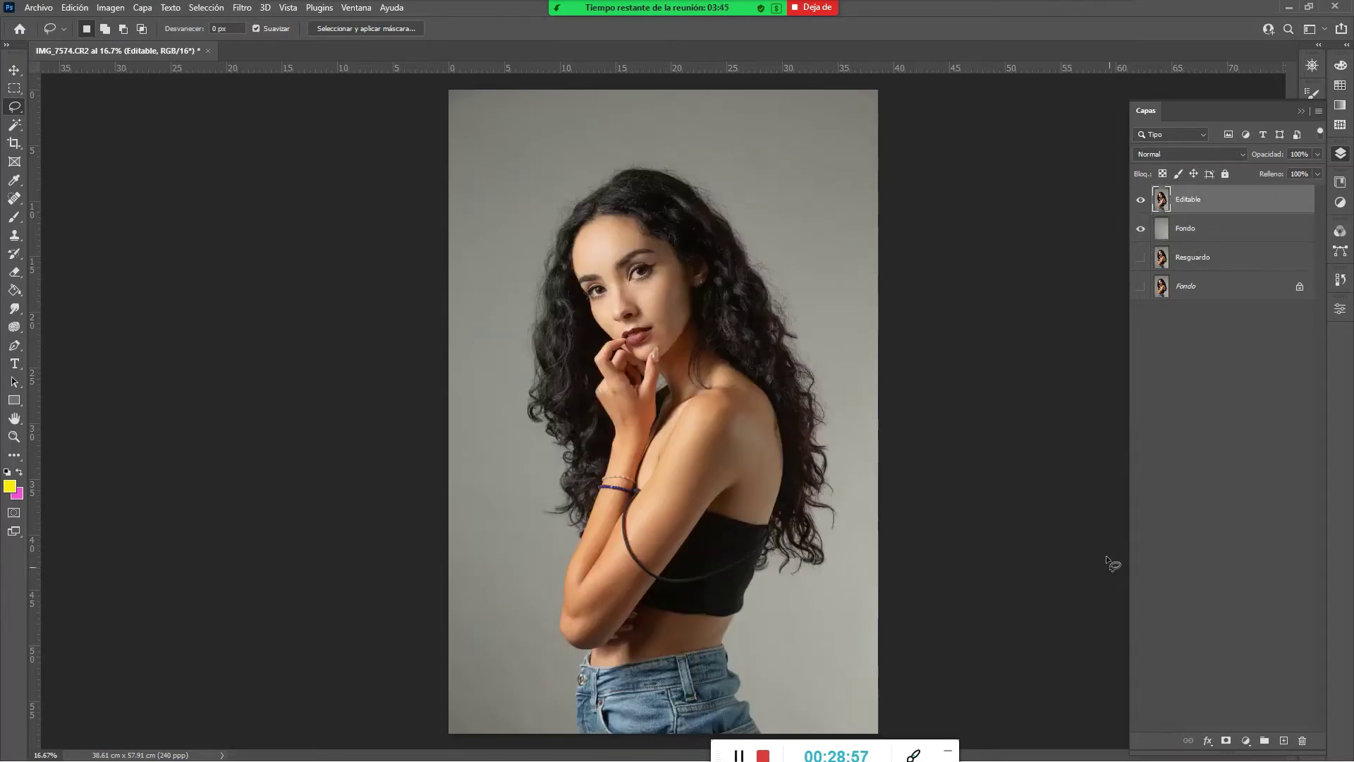
click(1227, 742)
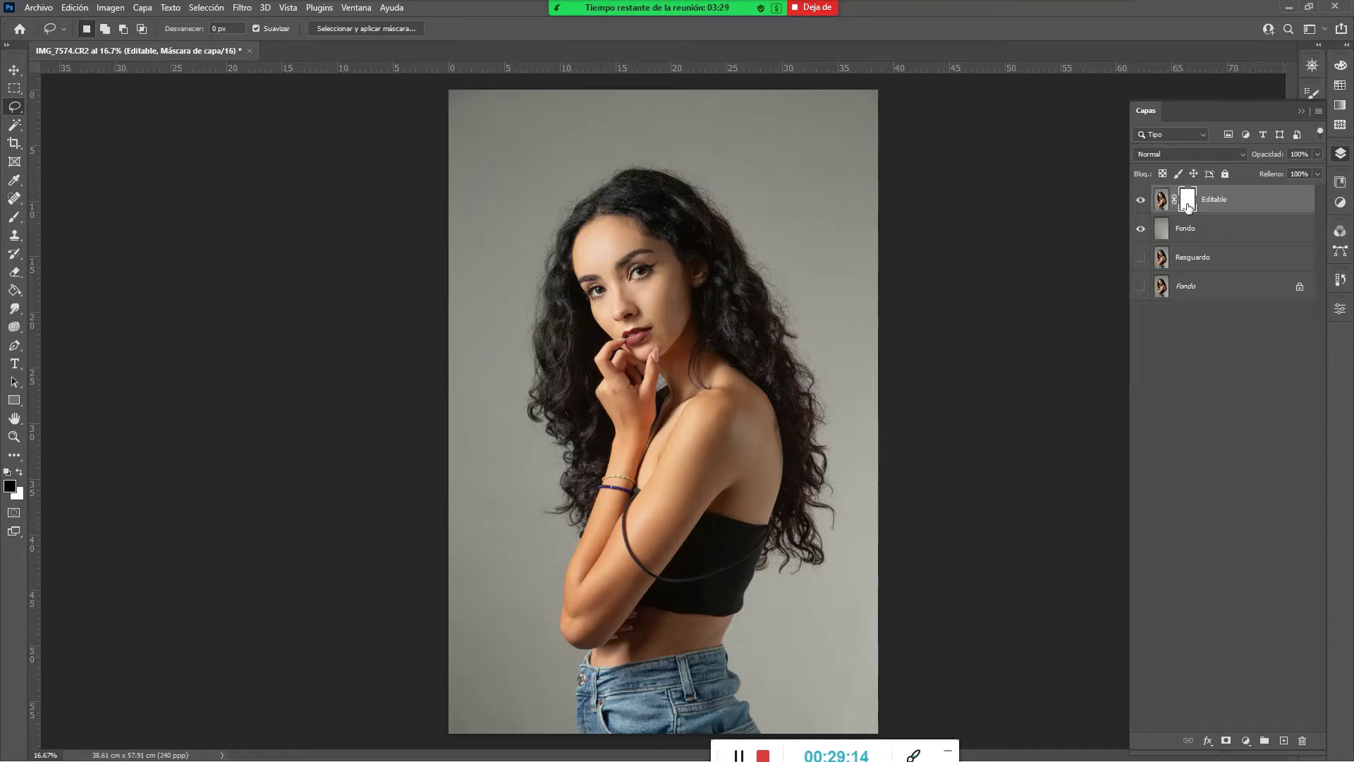
Compare how the foreground and background colours differ between Editable's image thumbnail and its mask
key(z)
click(718, 244)
drag(717, 244, 1144, 310)
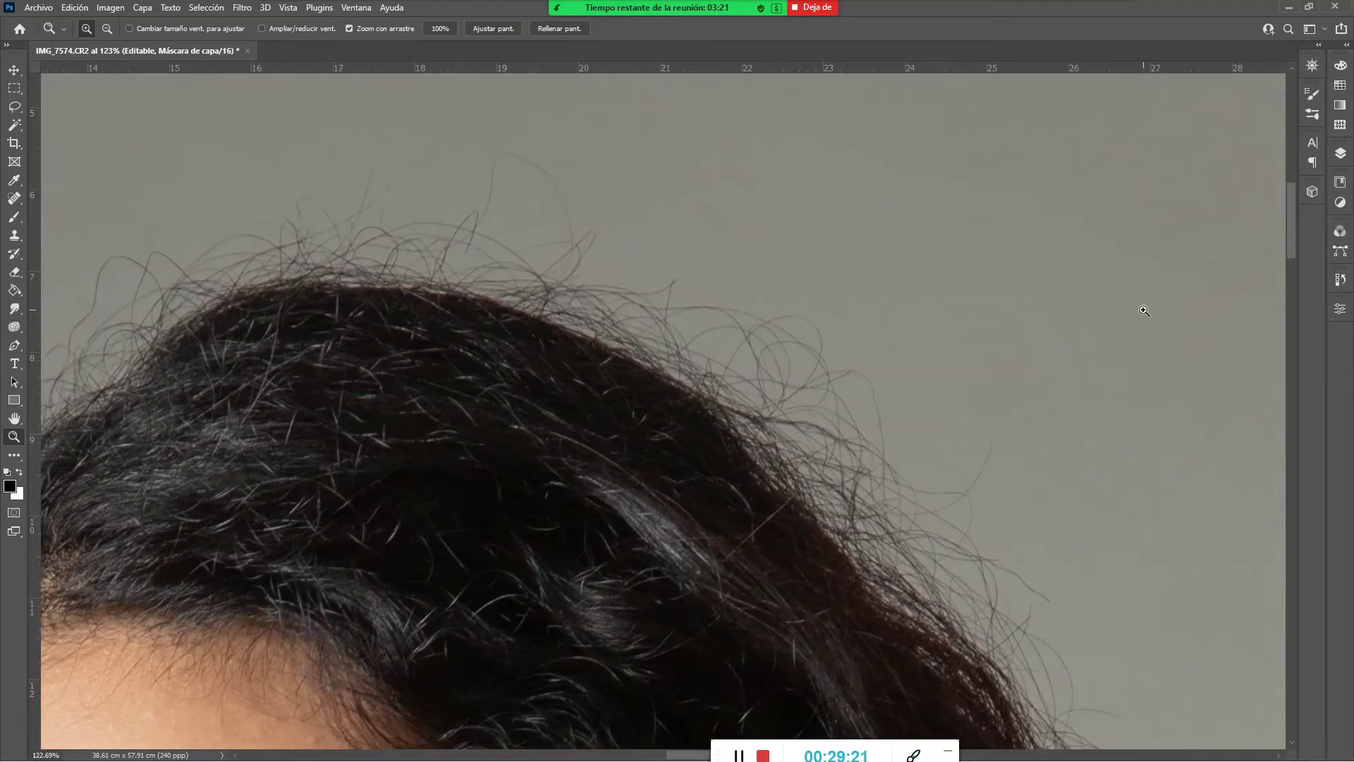
click(1341, 154)
click(1161, 205)
click(1186, 209)
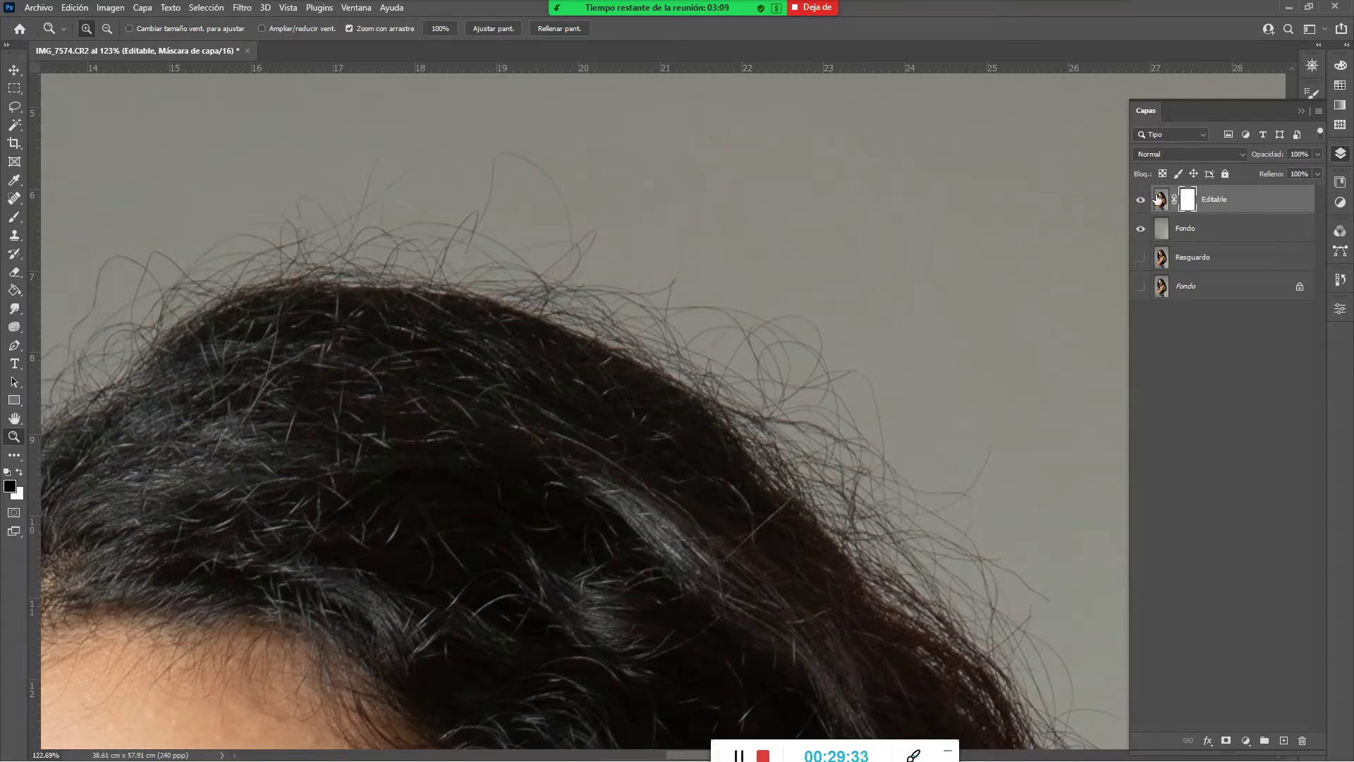
click(1160, 232)
click(1161, 200)
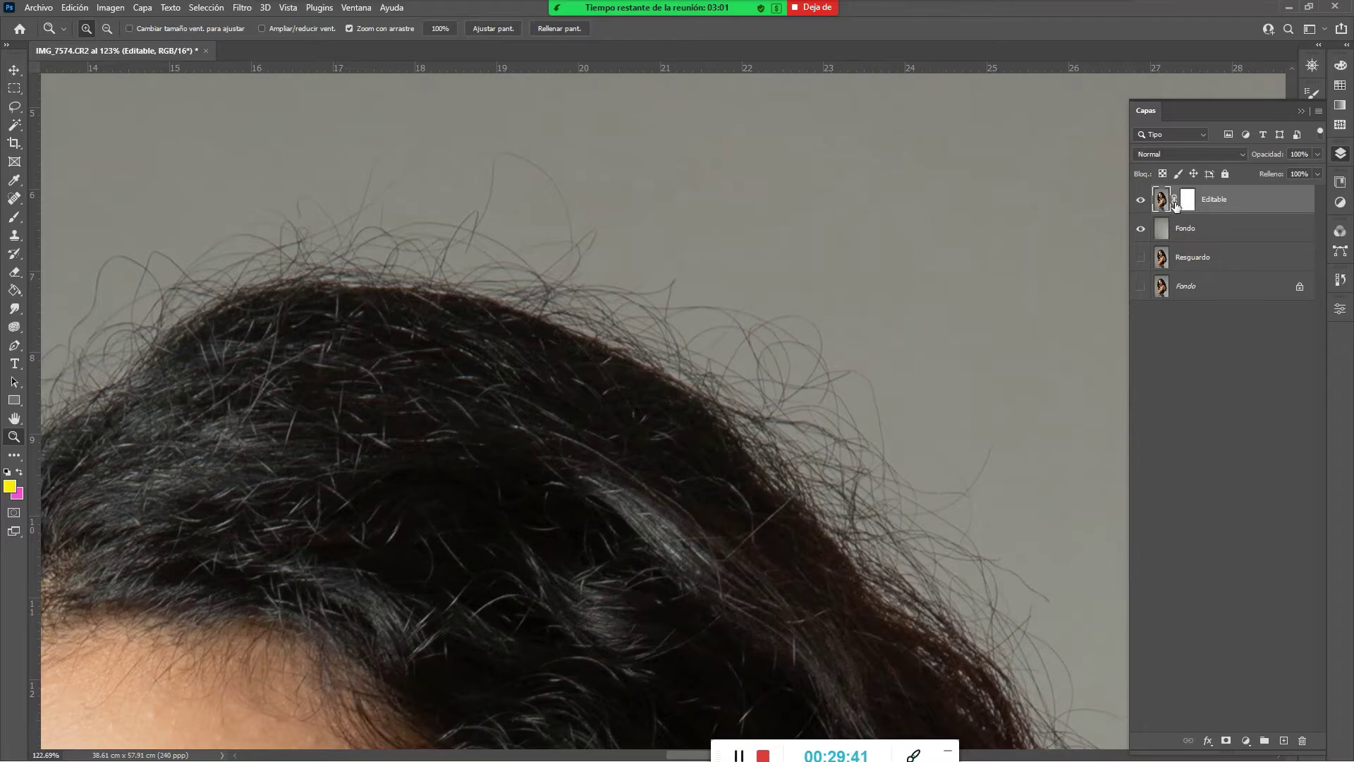
click(1188, 202)
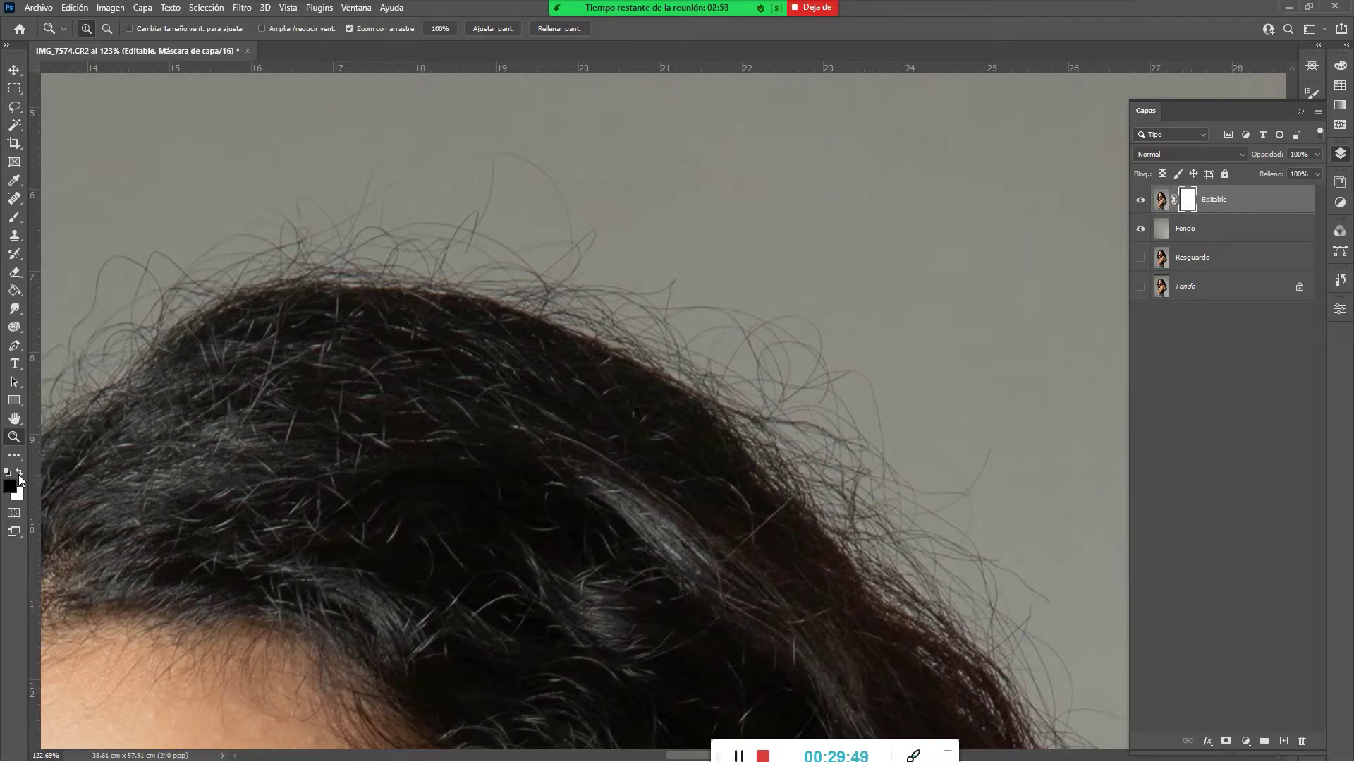
click(1163, 201)
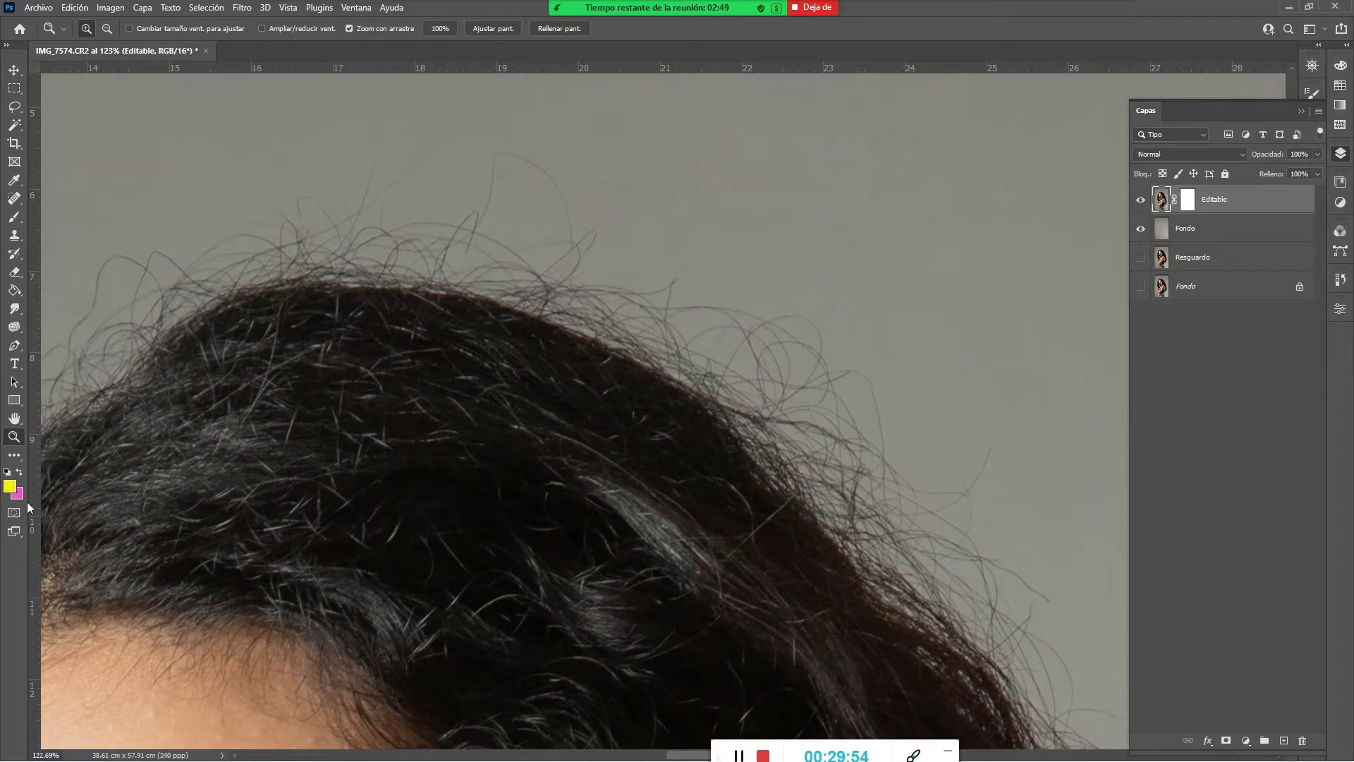
Paint black on Editable's mask over the loose strands above the crown, and make white the foreground colour
click(1189, 203)
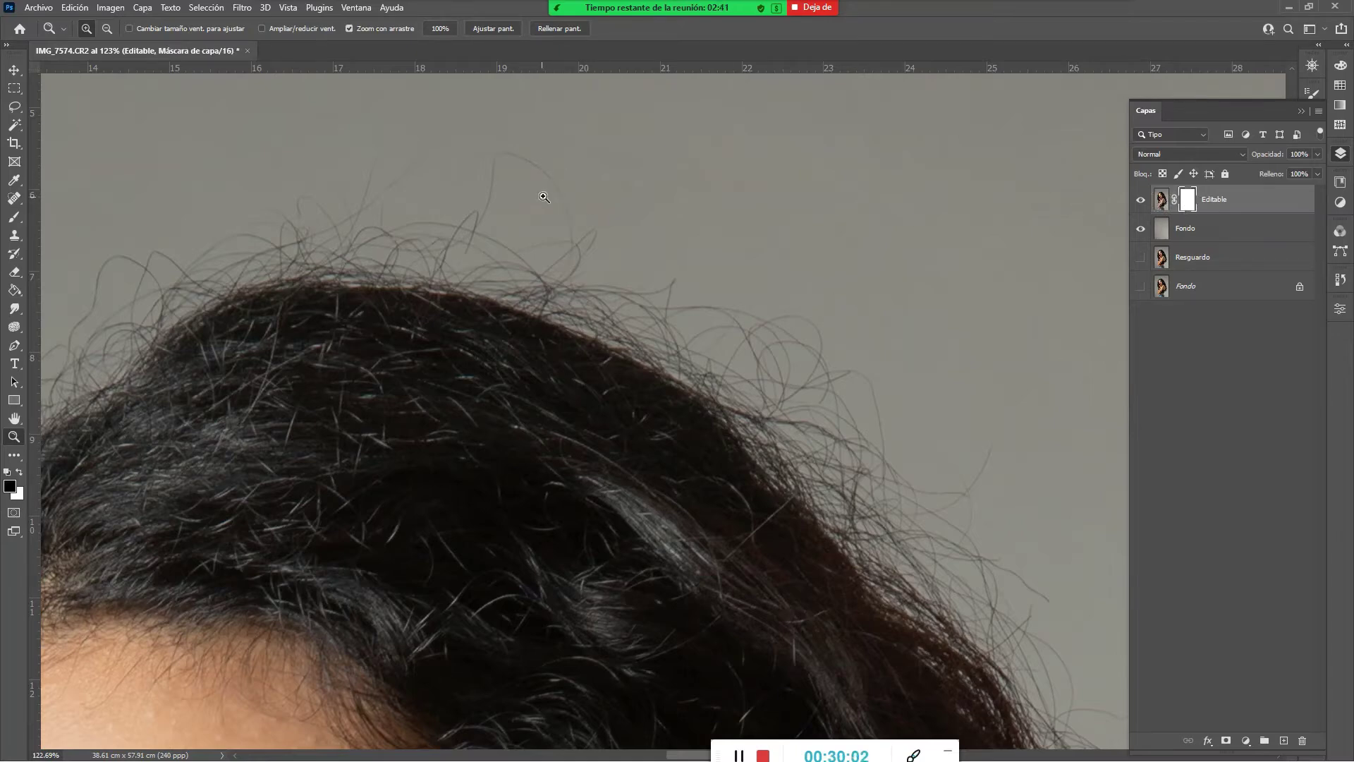
key(b)
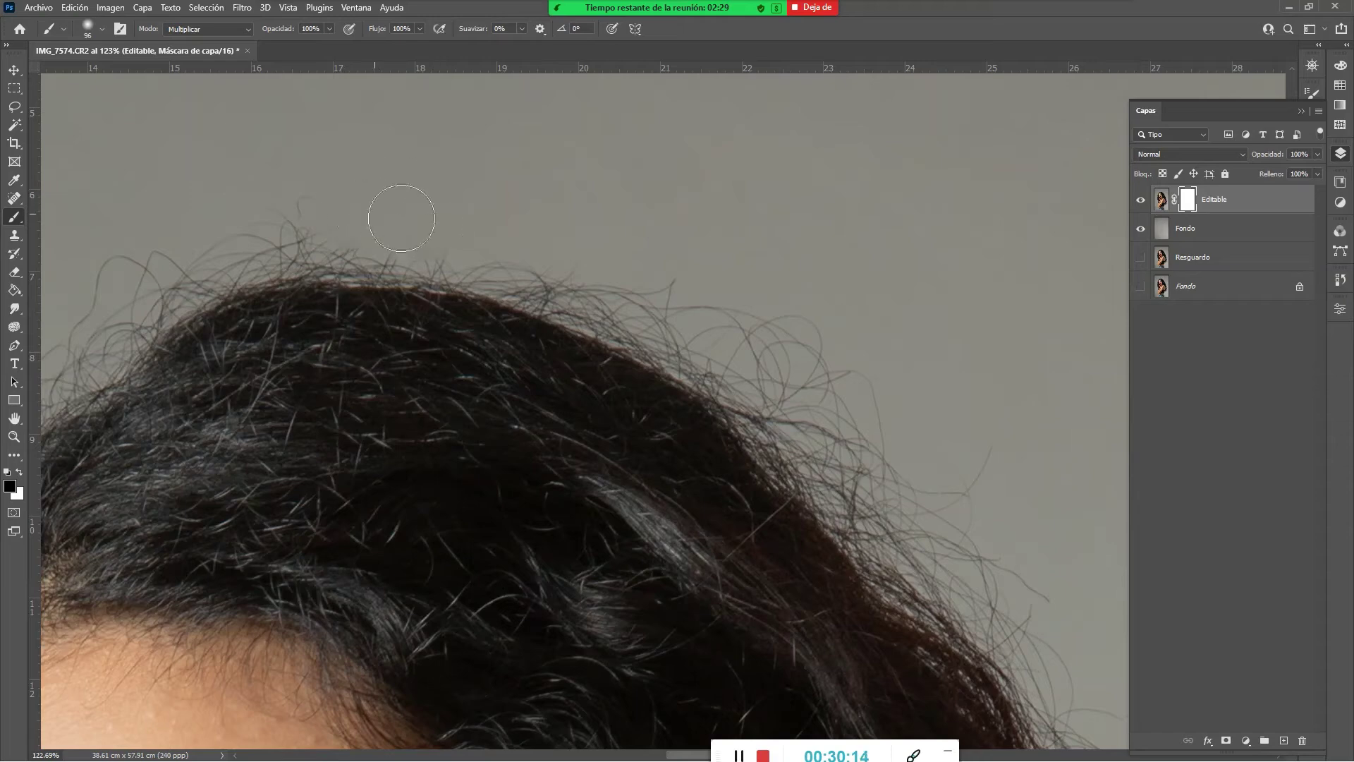
key(x)
key(F7)
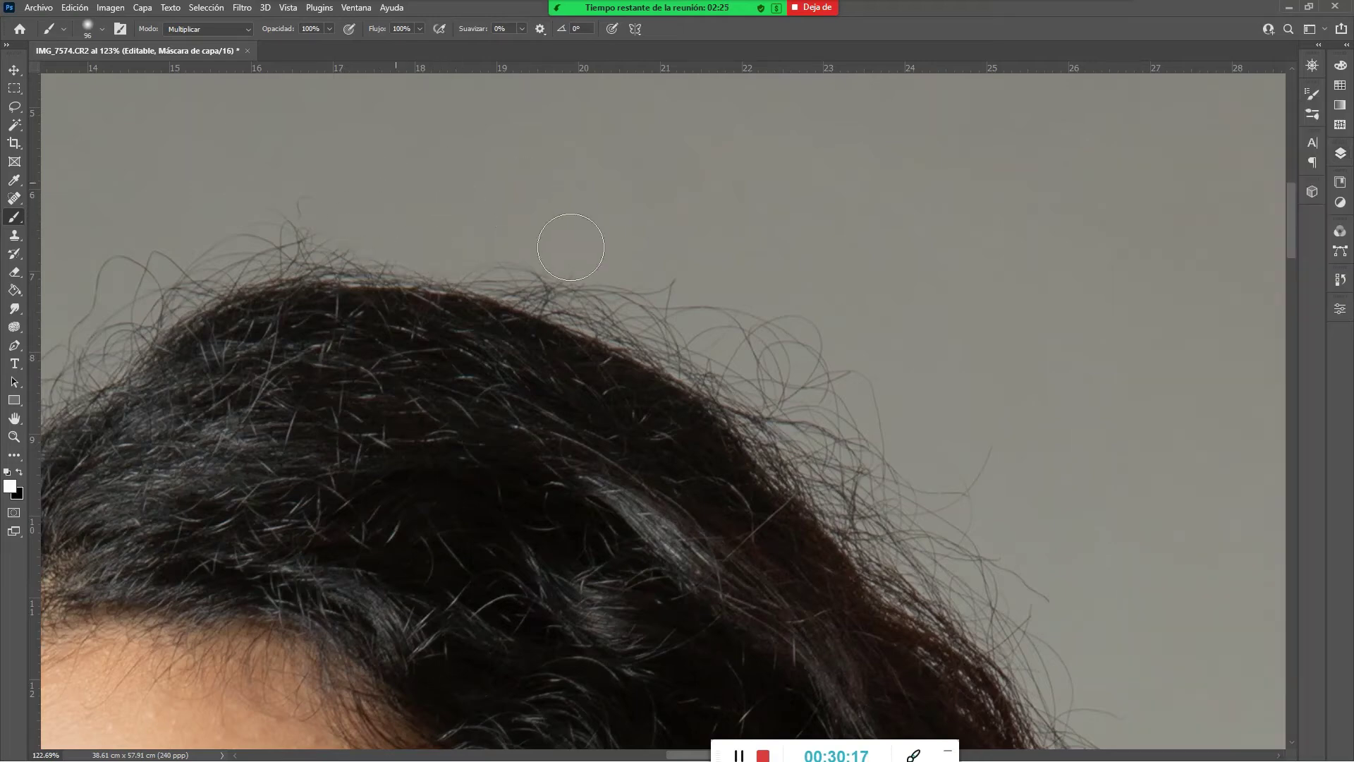
Display Editable's layer mask on its own and reduce the brush size
click(1343, 154)
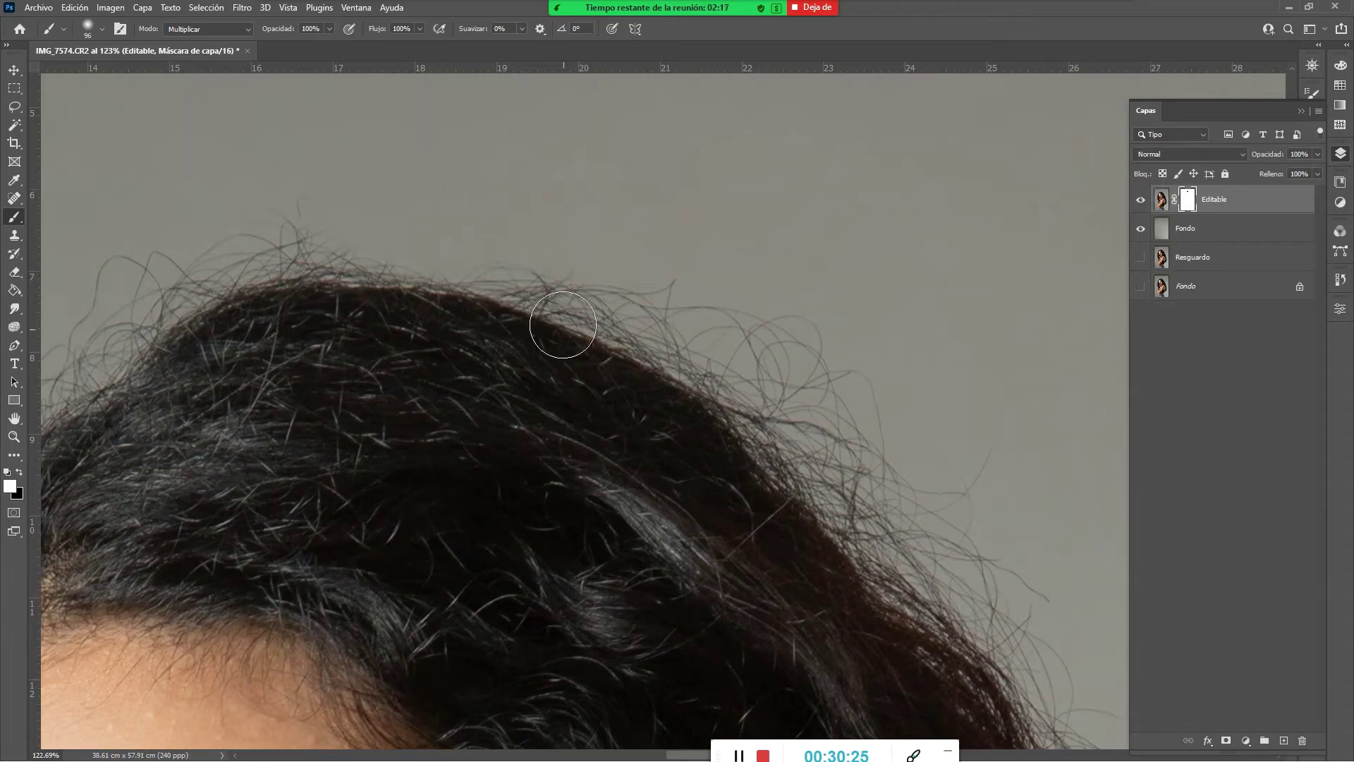
alt+click(1188, 199)
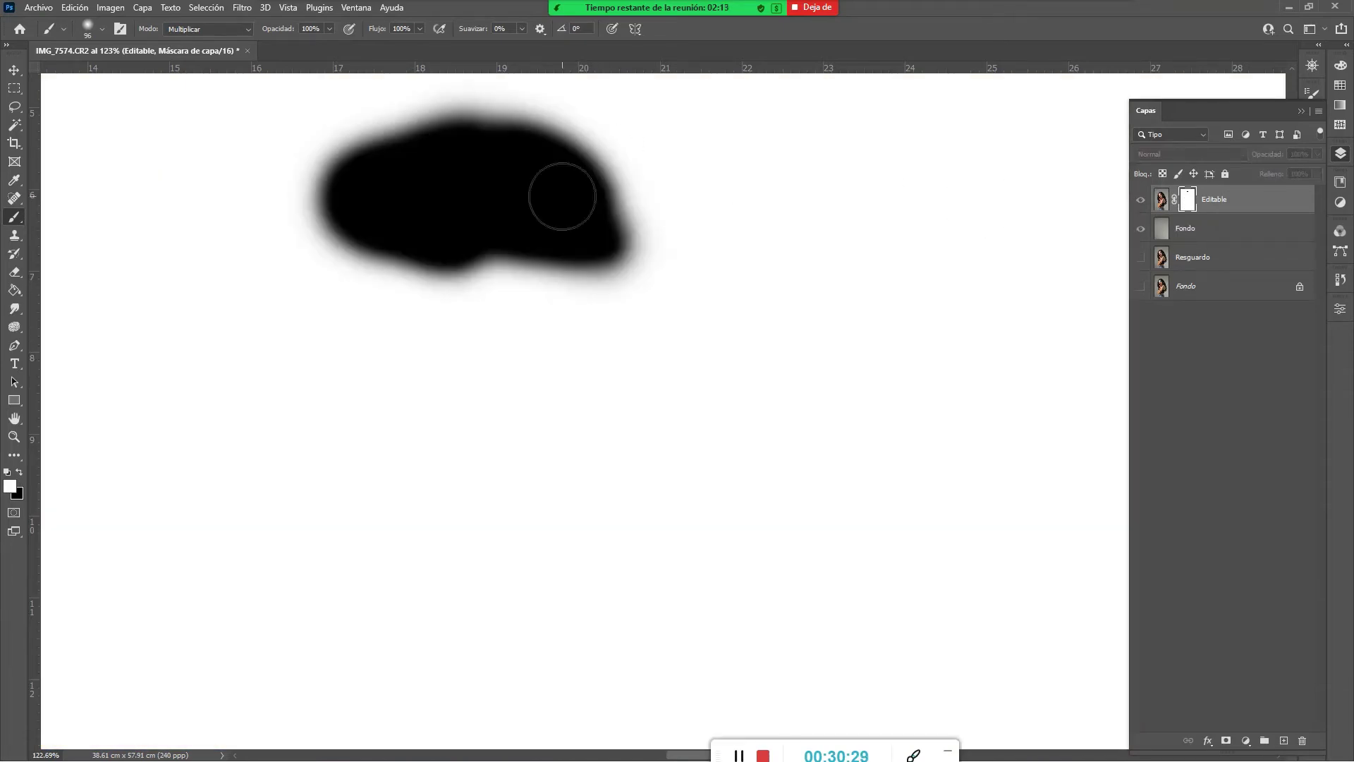
right_click(539, 234)
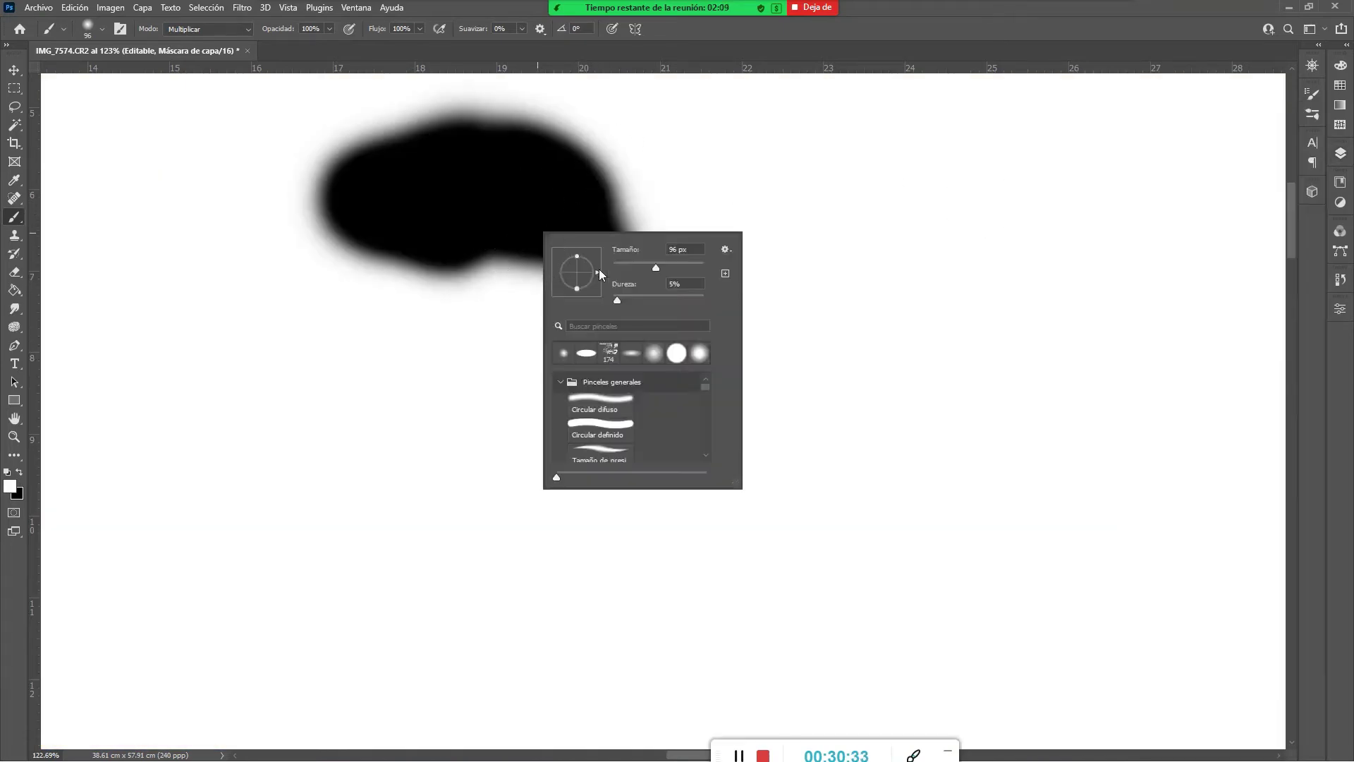
drag(654, 267, 649, 266)
key(Return)
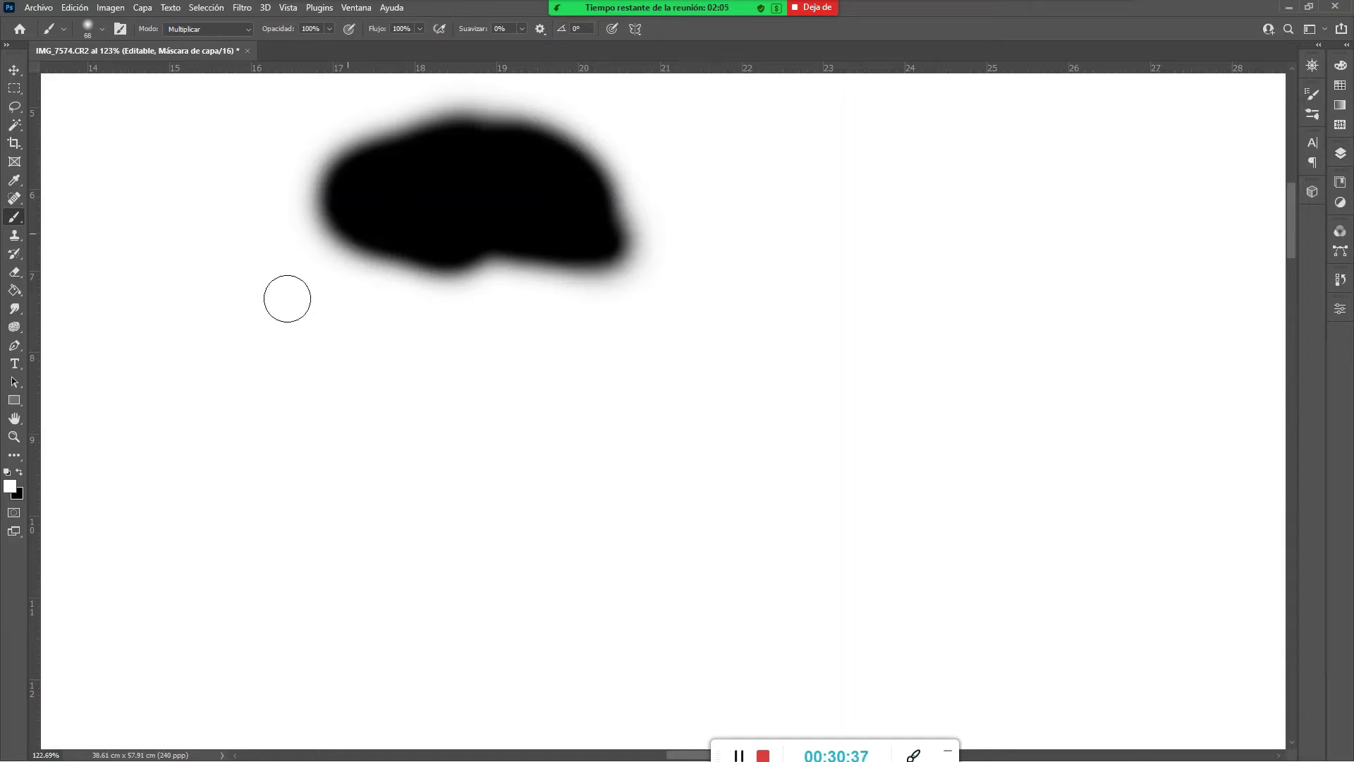
click(24, 477)
drag(383, 290, 427, 255)
key(ctrl+z)
click(22, 473)
Erase the black patch from Editable's mask, then return to the layer's image with the Brush tool active
click(1340, 153)
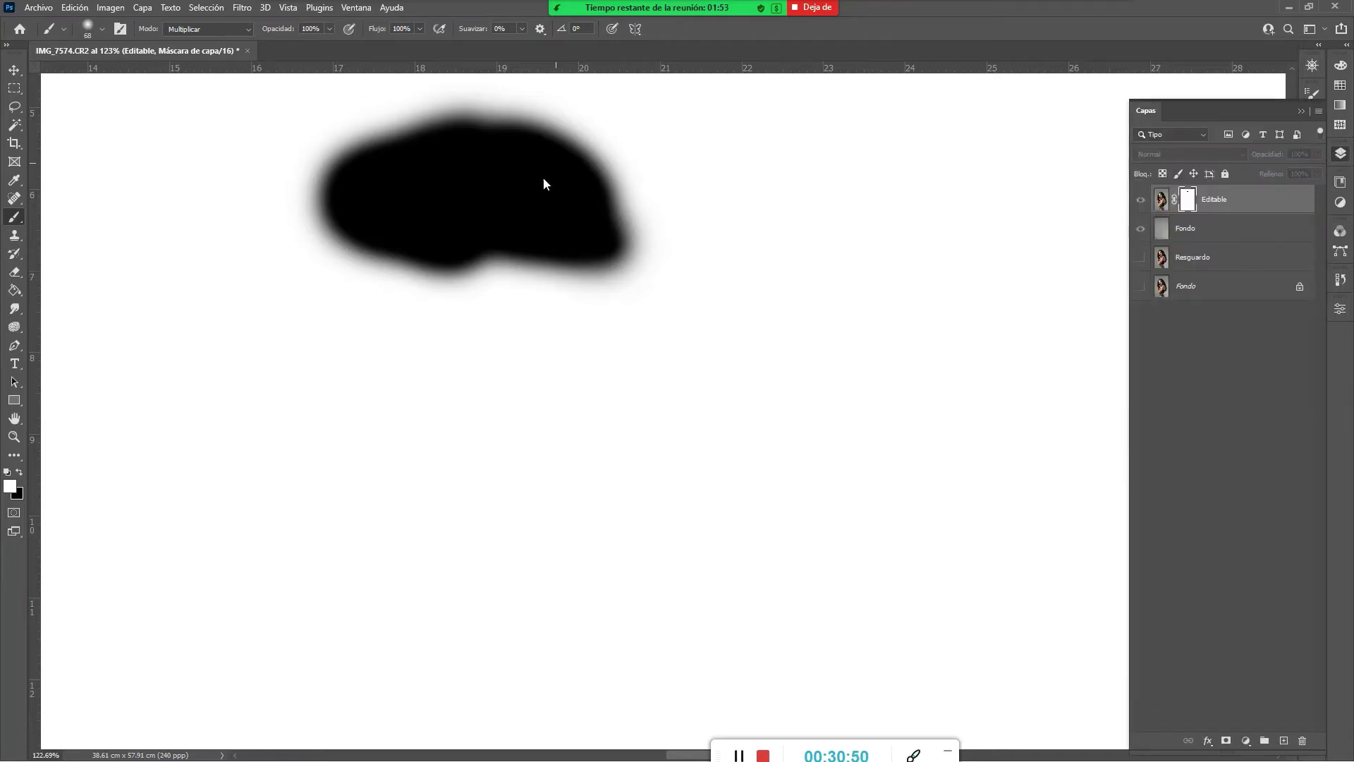
key(e)
mouse_move(619, 183)
mouse_down()
mouse_move(622, 227)
mouse_move(603, 233)
mouse_move(633, 241)
mouse_move(599, 210)
mouse_move(573, 263)
mouse_move(458, 240)
mouse_move(509, 220)
mouse_move(318, 203)
mouse_move(488, 144)
mouse_move(429, 114)
mouse_up()
key(x)
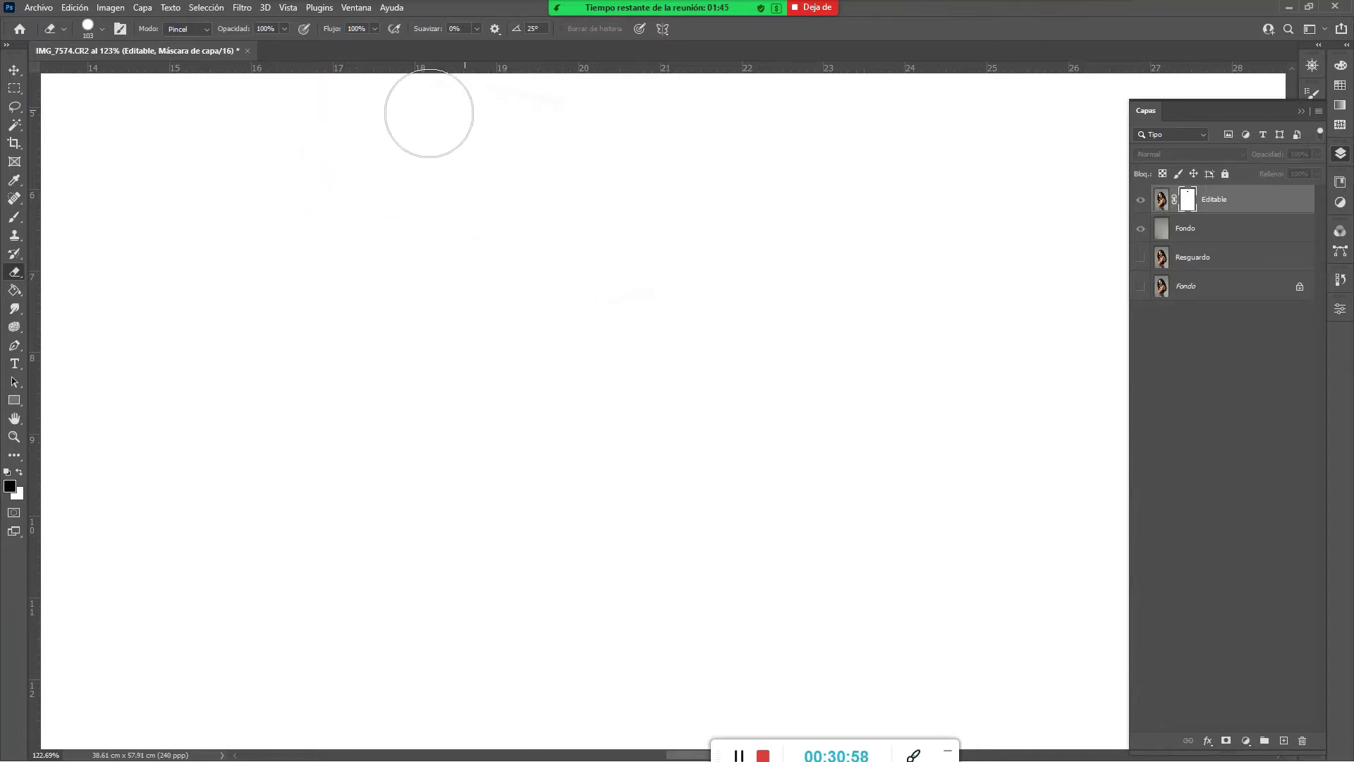
click(1161, 200)
key(b)
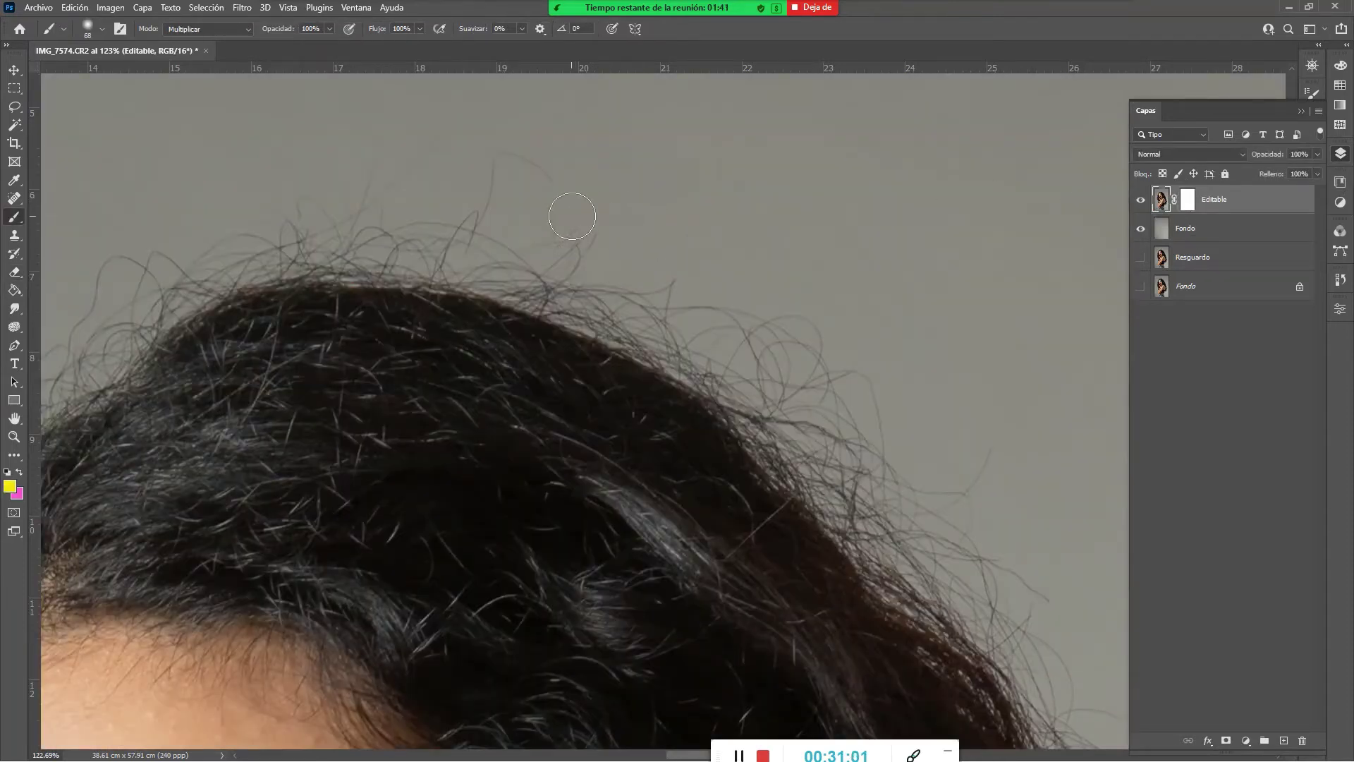
Paint black on Editable's layer mask over the flyaway hairs above the crown and along its right slope
click(1189, 201)
mouse_move(519, 152)
mouse_down()
mouse_move(553, 193)
mouse_move(458, 234)
mouse_move(483, 254)
mouse_move(282, 241)
mouse_up()
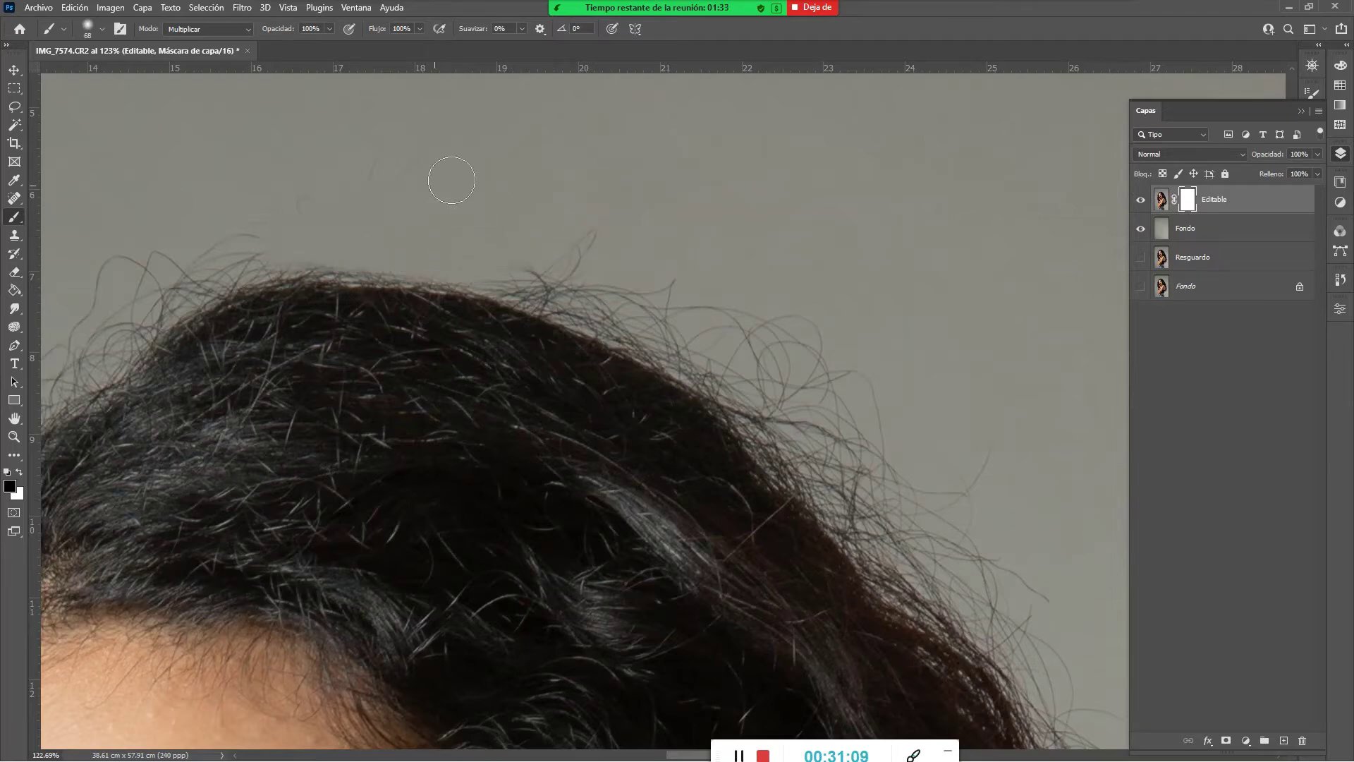
mouse_move(450, 180)
mouse_down()
mouse_move(271, 221)
mouse_move(303, 227)
mouse_up()
drag(571, 241, 540, 244)
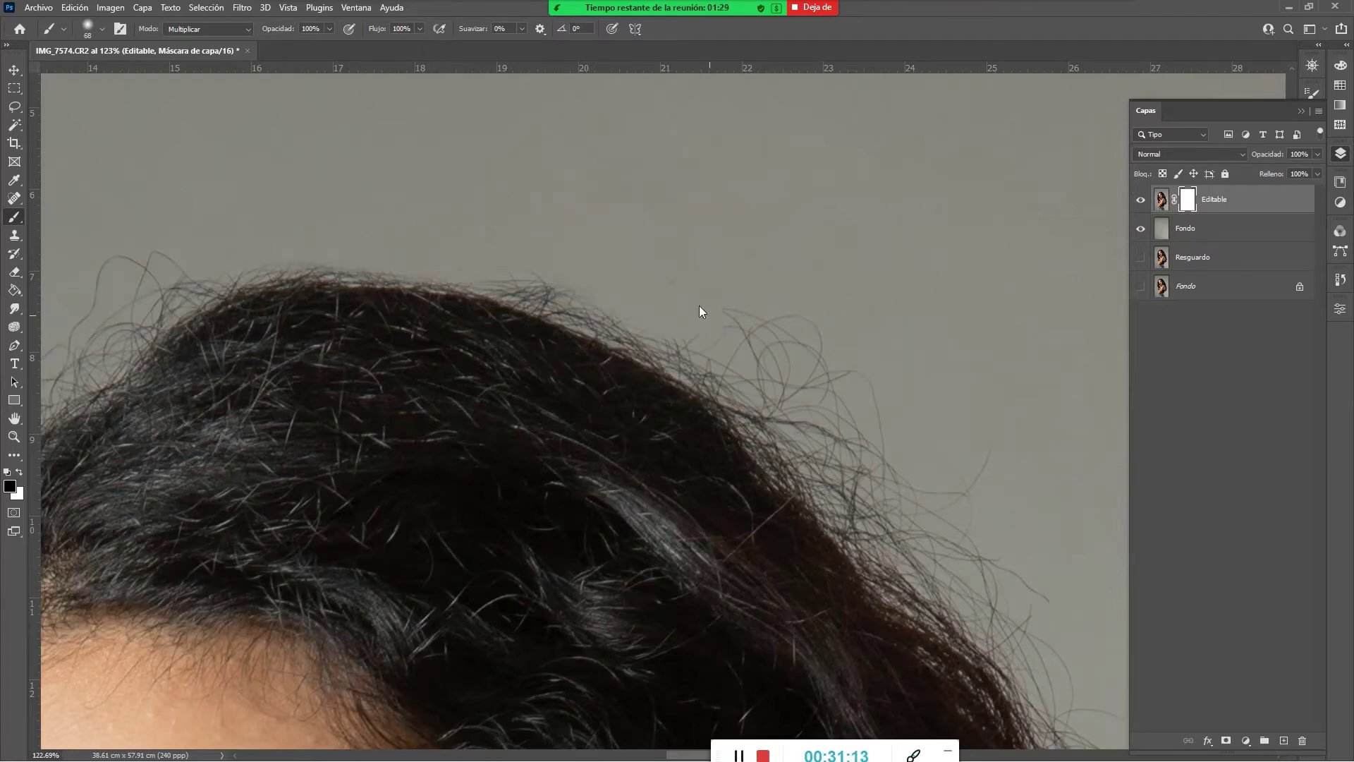
drag(699, 311, 875, 390)
mouse_move(762, 371)
mouse_down()
mouse_move(722, 359)
mouse_move(650, 285)
mouse_up()
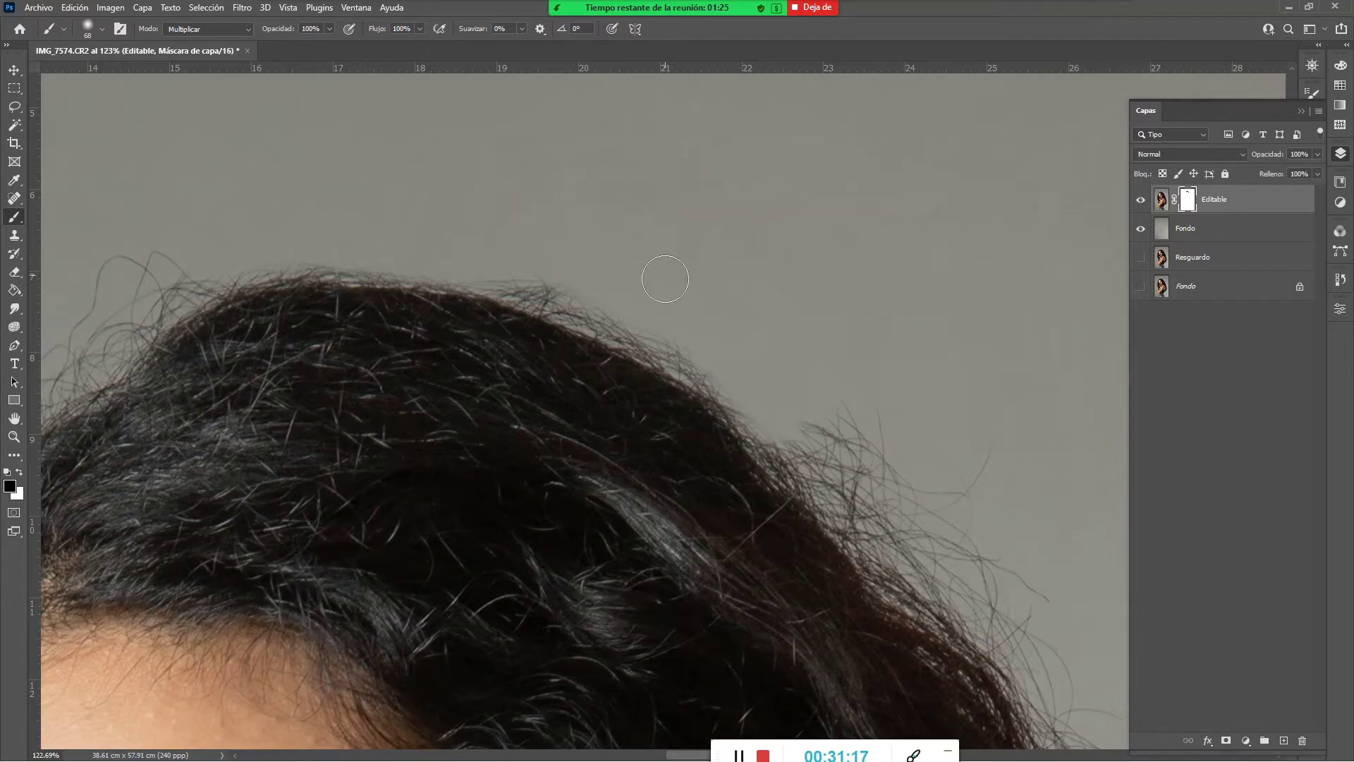
Try masking the right side of the hair outline with a 100% hardness brush, and undo the stroke
right_click(731, 284)
mouse_move(480, 266)
mouse_down()
mouse_move(667, 357)
mouse_move(814, 491)
mouse_up()
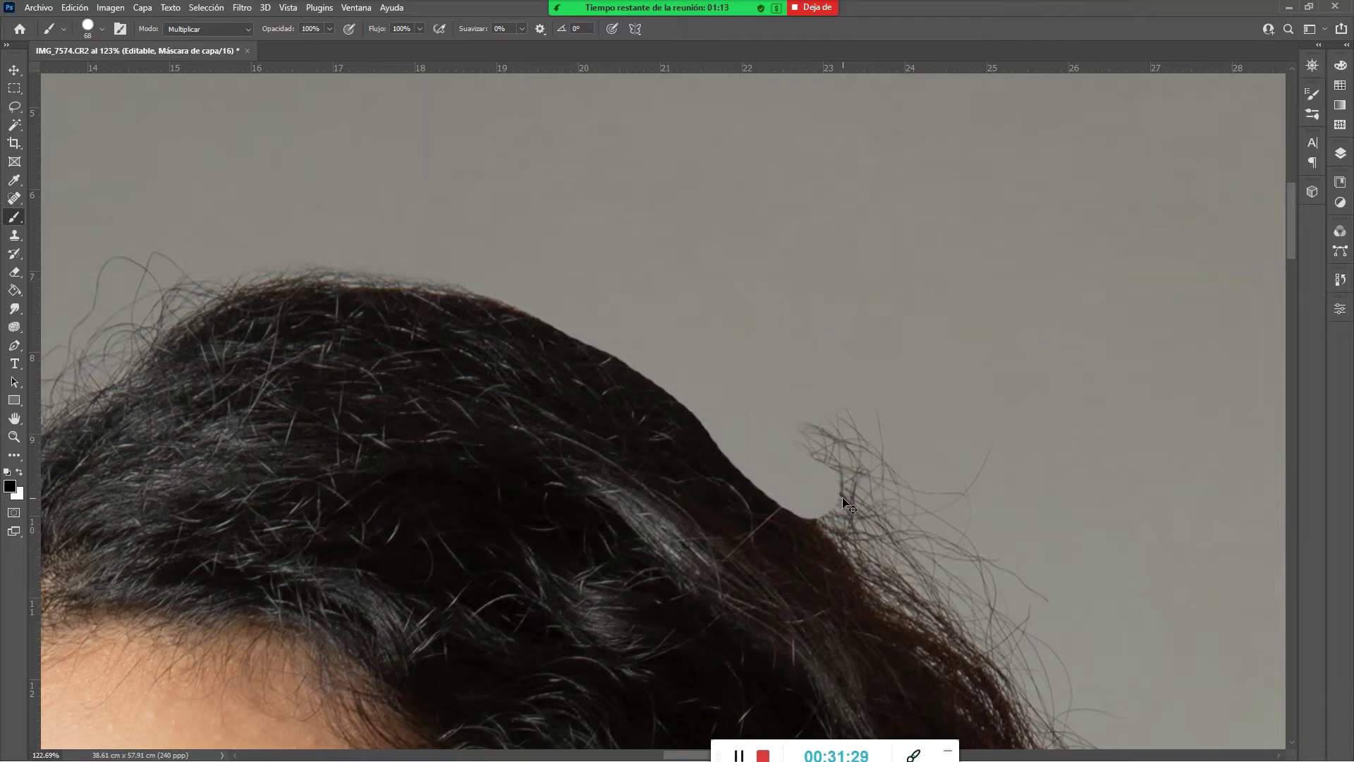
key(ctrl+minus)
key(ctrl+minus)
key(ctrl+minus)
key(ctrl+minus)
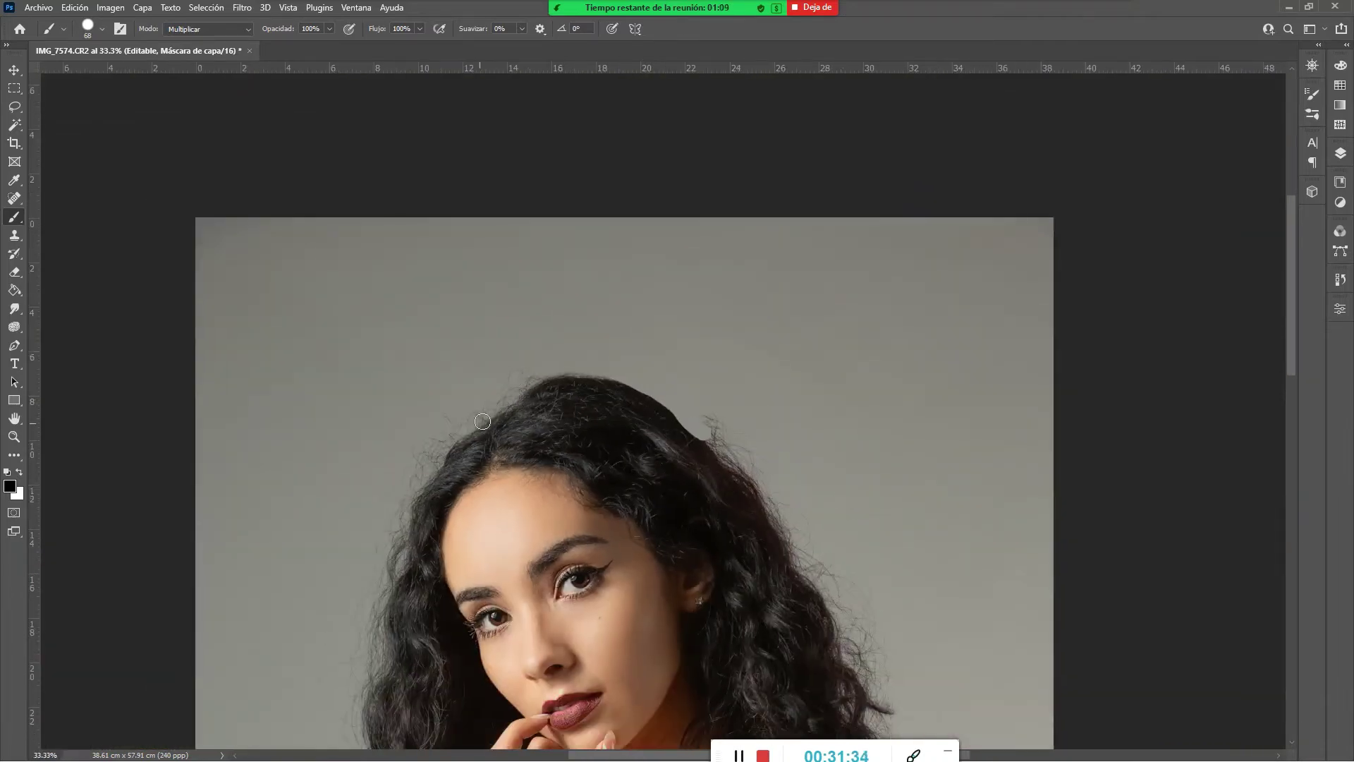
key(ctrl+z)
Lower the hardness of the 68 px mask brush for a softer edge, working close to the crown
key(z)
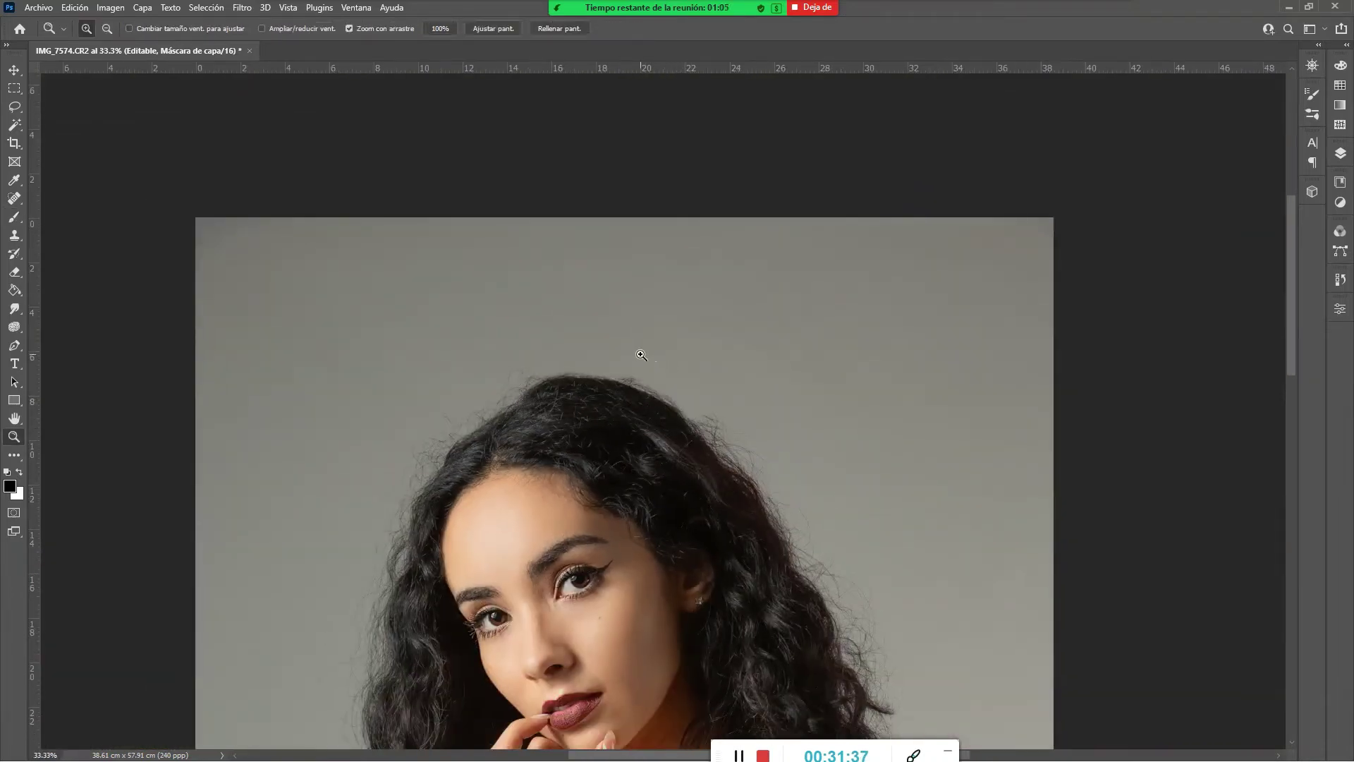
drag(614, 358, 695, 454)
right_click(687, 355)
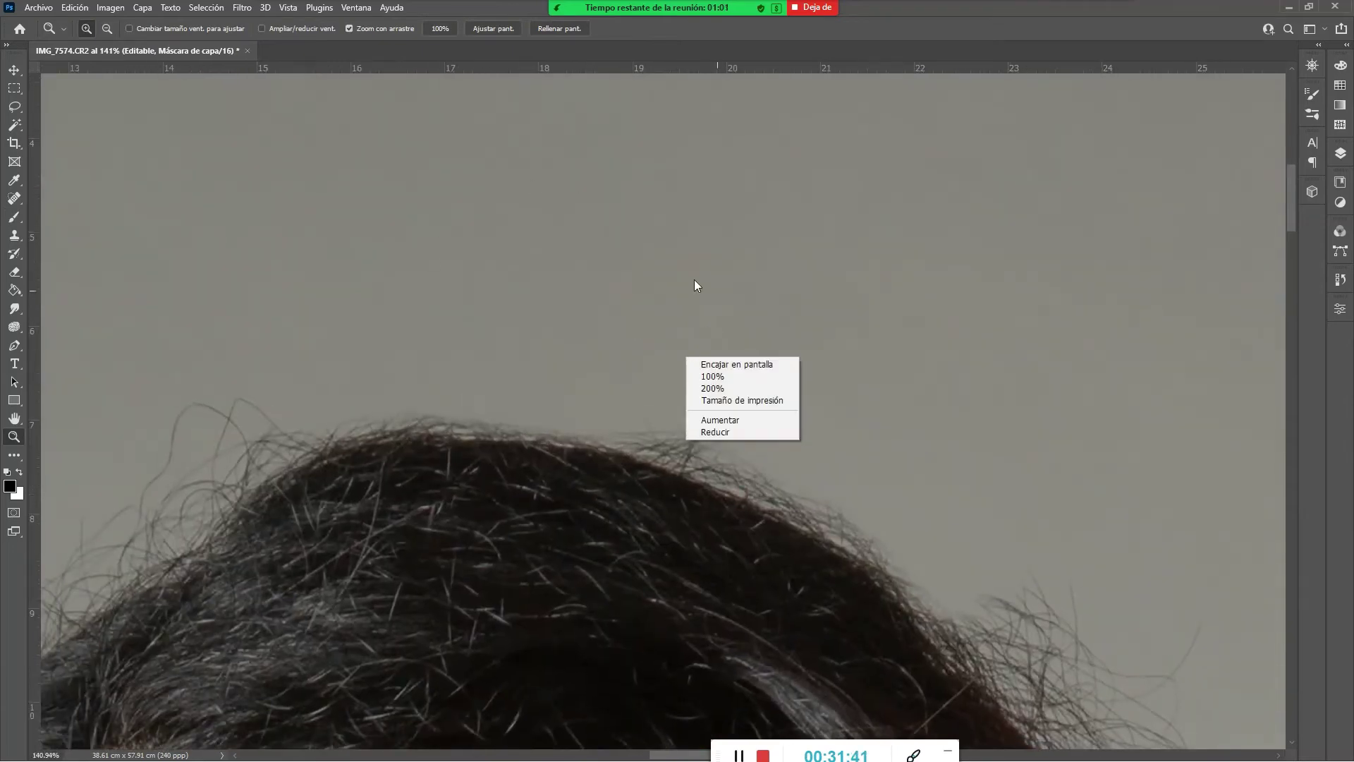
click(695, 280)
key(b)
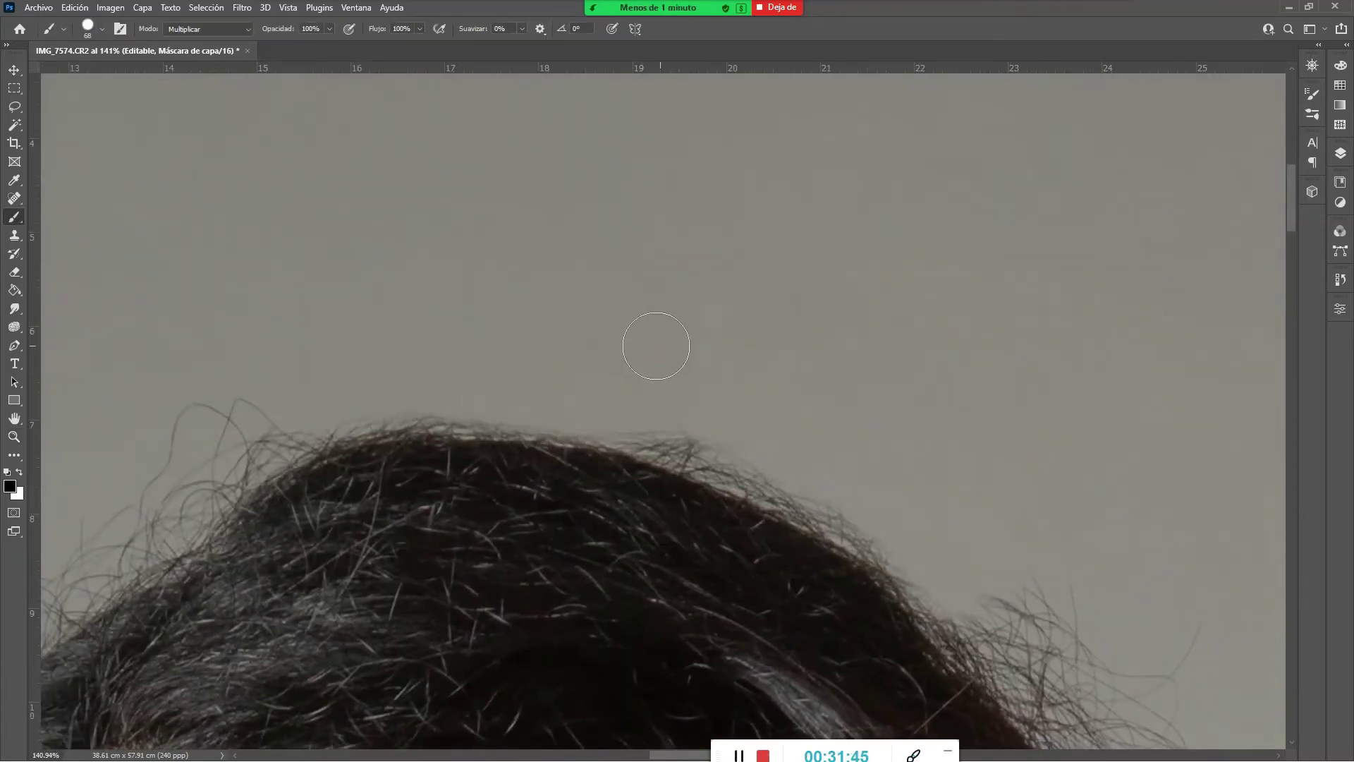
right_click(778, 386)
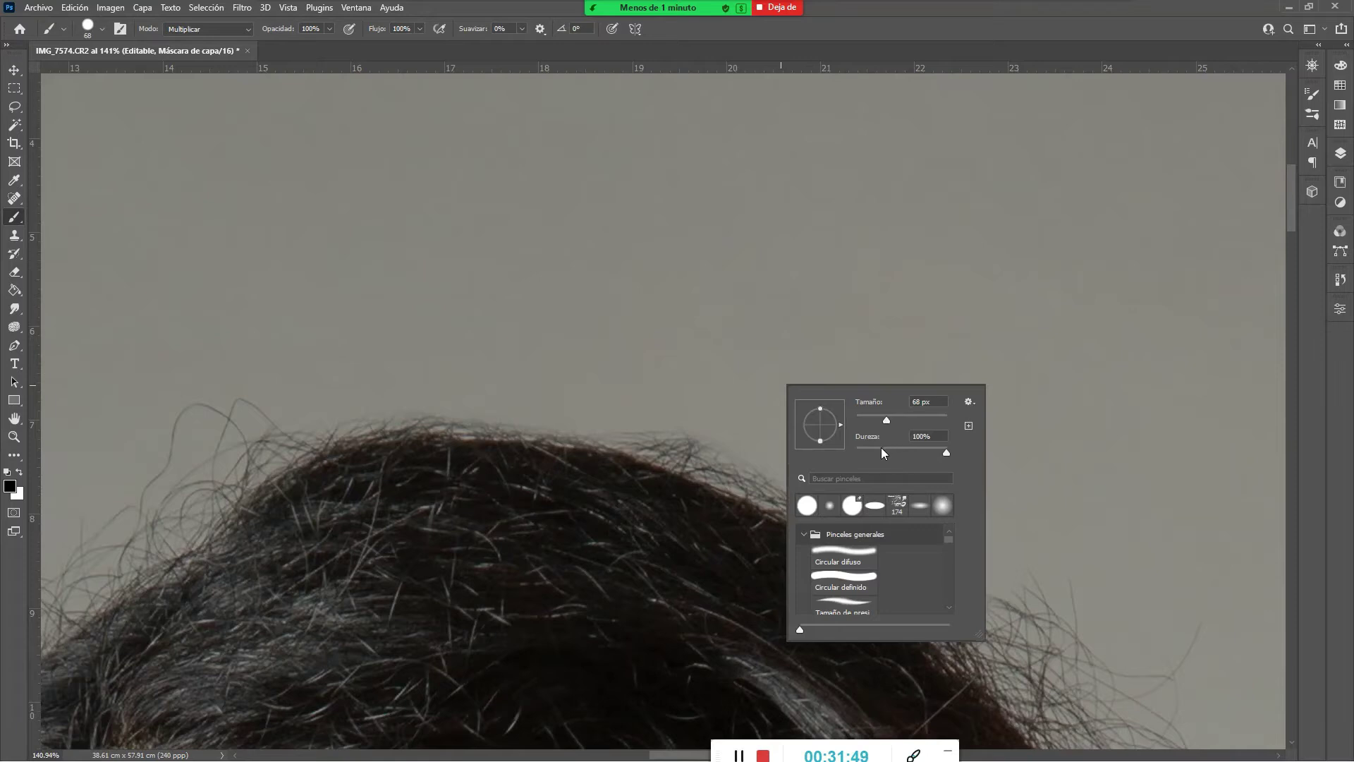
click(881, 449)
Mask the flyaway hairs on the crown's right slope with the soft black brush, redoing the first stroke
mouse_move(698, 397)
mouse_down()
mouse_move(717, 433)
mouse_move(636, 403)
mouse_move(664, 427)
mouse_move(799, 470)
mouse_move(862, 532)
mouse_move(848, 503)
mouse_move(920, 514)
mouse_up()
key(ctrl+z)
mouse_move(696, 423)
mouse_down()
mouse_move(862, 510)
mouse_move(951, 579)
mouse_move(997, 583)
mouse_move(1059, 616)
mouse_up()
mouse_move(969, 544)
mouse_down()
mouse_move(750, 299)
mouse_move(756, 310)
mouse_up()
mouse_move(767, 382)
mouse_down()
mouse_move(825, 430)
mouse_move(891, 528)
mouse_move(916, 424)
mouse_move(951, 462)
mouse_move(944, 517)
mouse_move(1037, 573)
mouse_move(969, 571)
mouse_move(976, 586)
mouse_move(1078, 677)
mouse_up()
key(ctrl+minus)
key(ctrl+minus)
key(ctrl+minus)
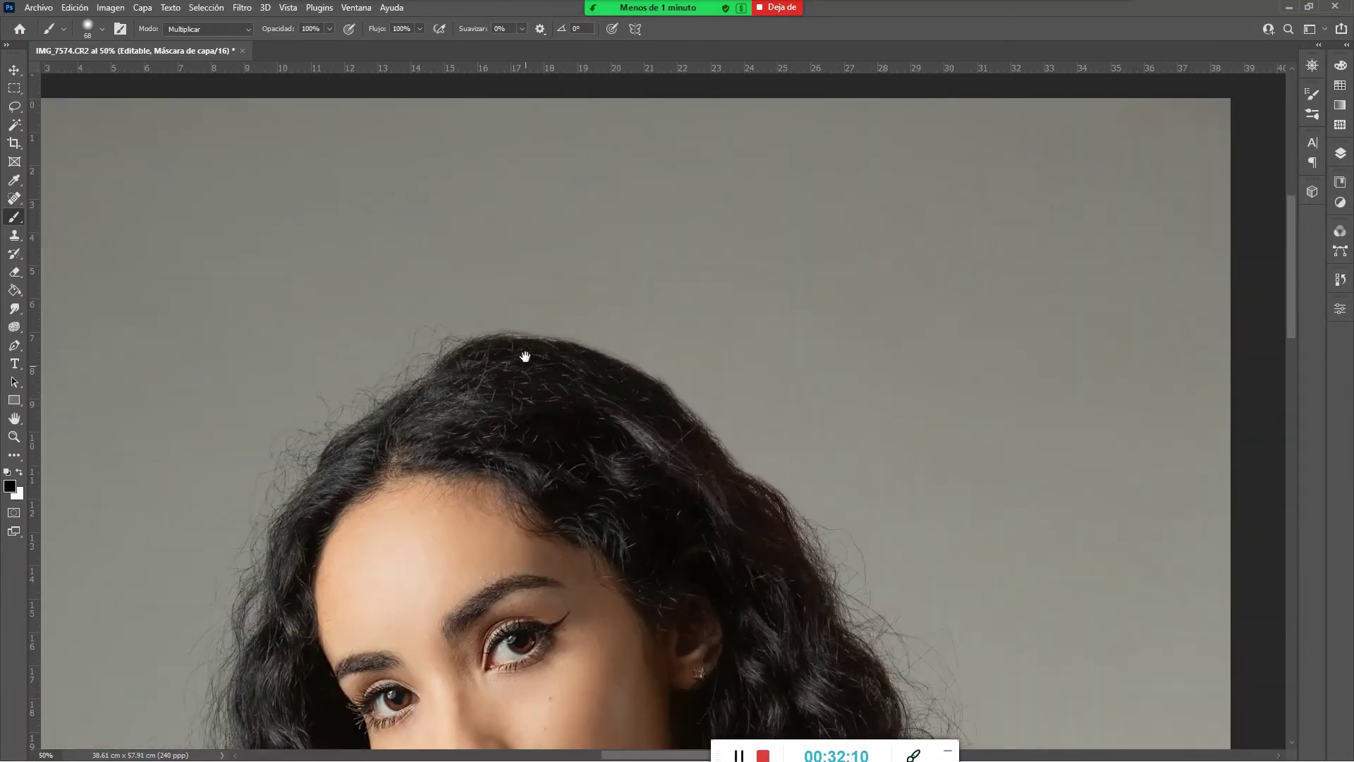
Paint black on Editable's mask over the stray hairs along the left outline from the crown to the temple
drag(531, 412, 749, 321)
mouse_move(666, 232)
mouse_down()
mouse_move(640, 254)
mouse_move(653, 259)
mouse_move(557, 307)
mouse_move(590, 295)
mouse_move(578, 307)
mouse_move(525, 321)
mouse_up()
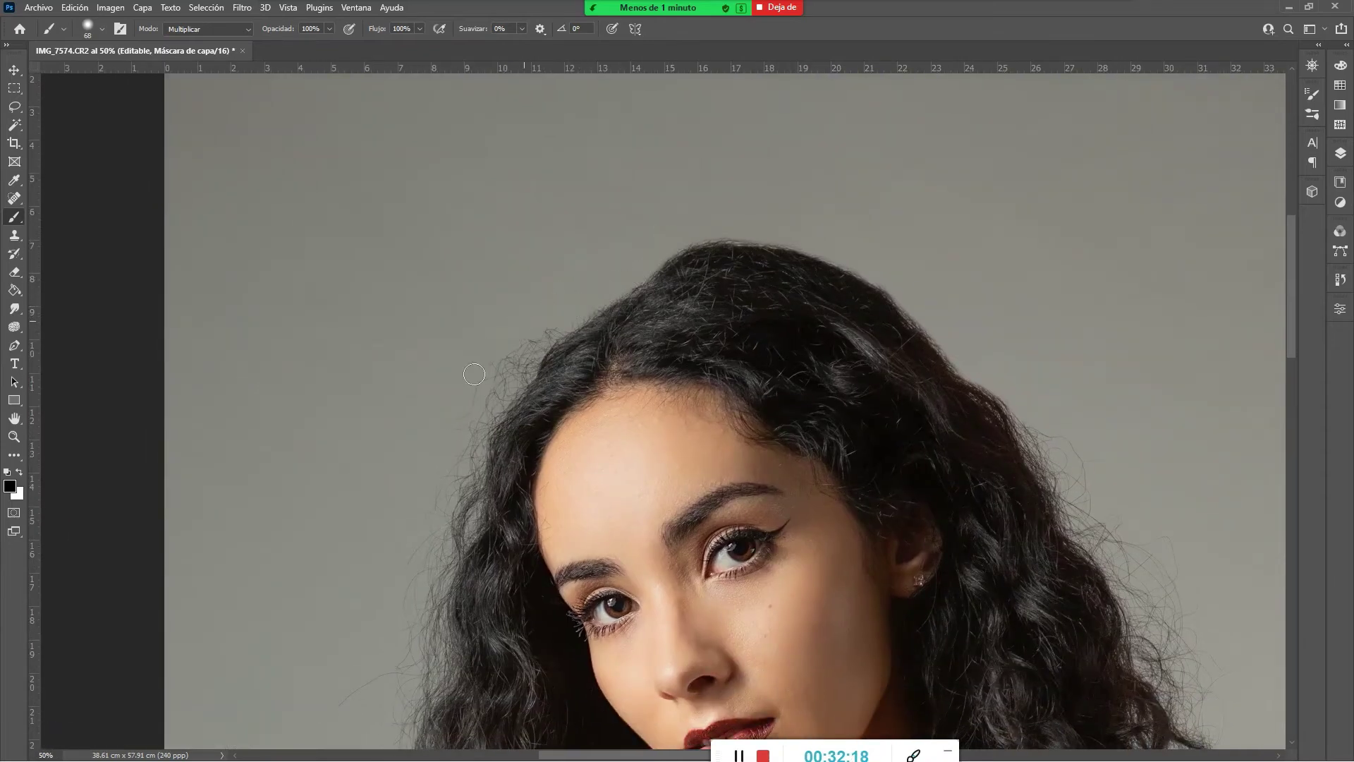
drag(474, 374, 628, 296)
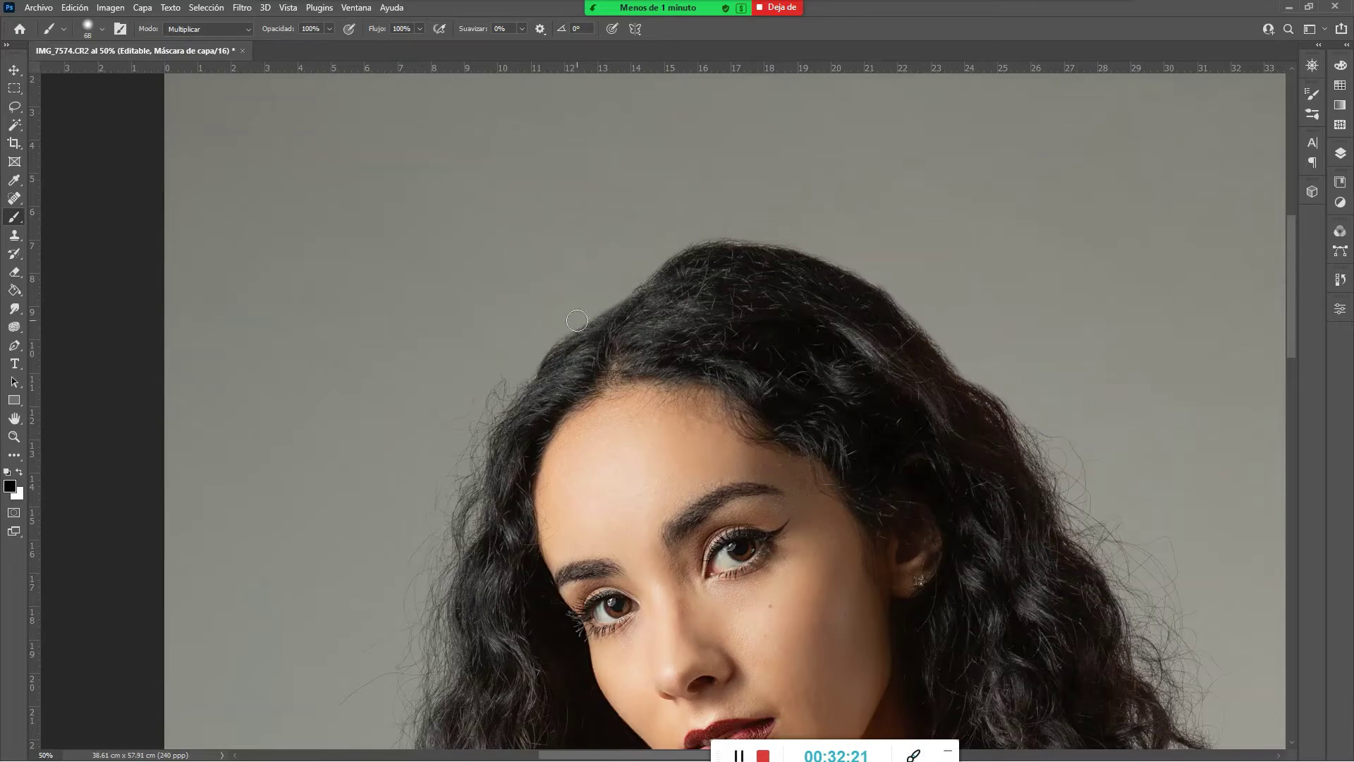
mouse_move(525, 396)
mouse_down()
mouse_move(558, 321)
mouse_move(549, 307)
mouse_up()
mouse_move(490, 371)
mouse_down()
mouse_move(507, 358)
mouse_move(498, 457)
mouse_up()
key(ctrl+z)
drag(481, 411, 463, 431)
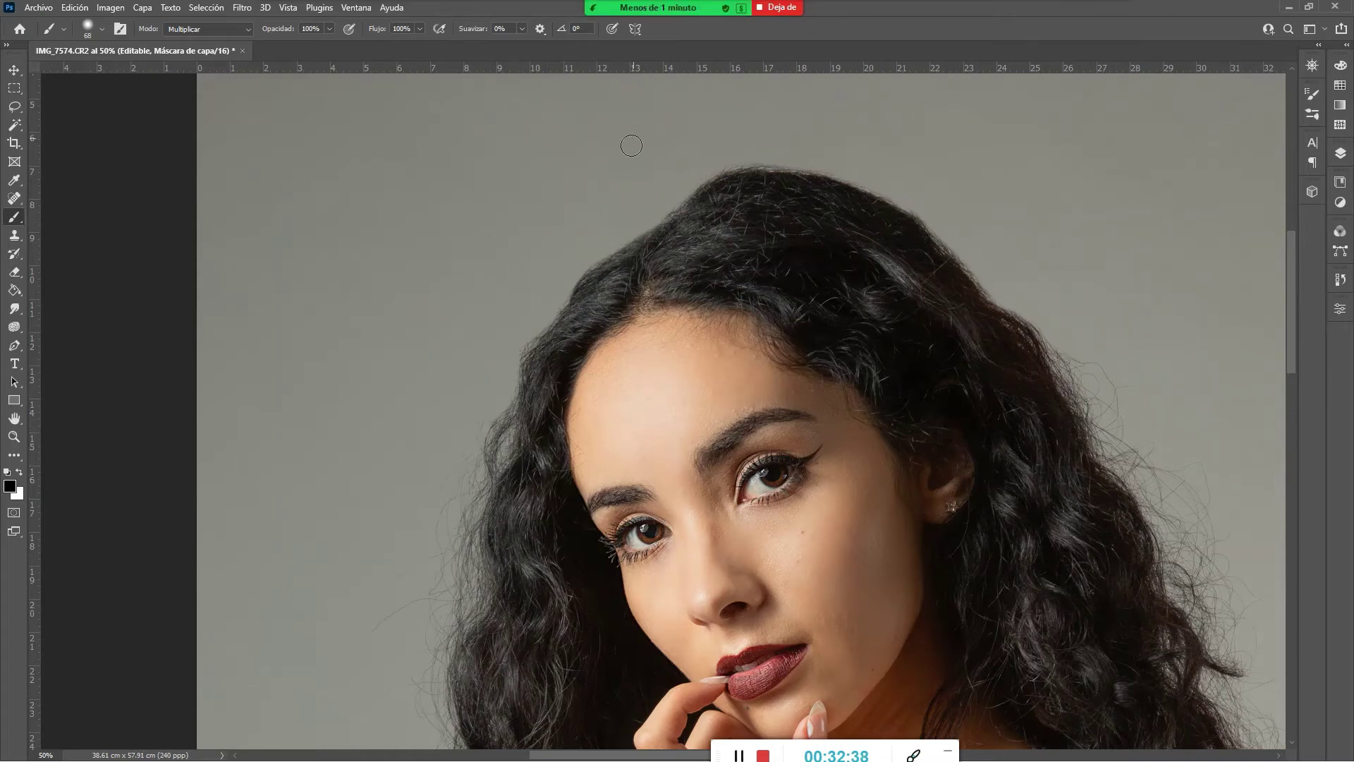
Mask the flyaway strands outside the curls on the left side of the face
mouse_move(772, 8)
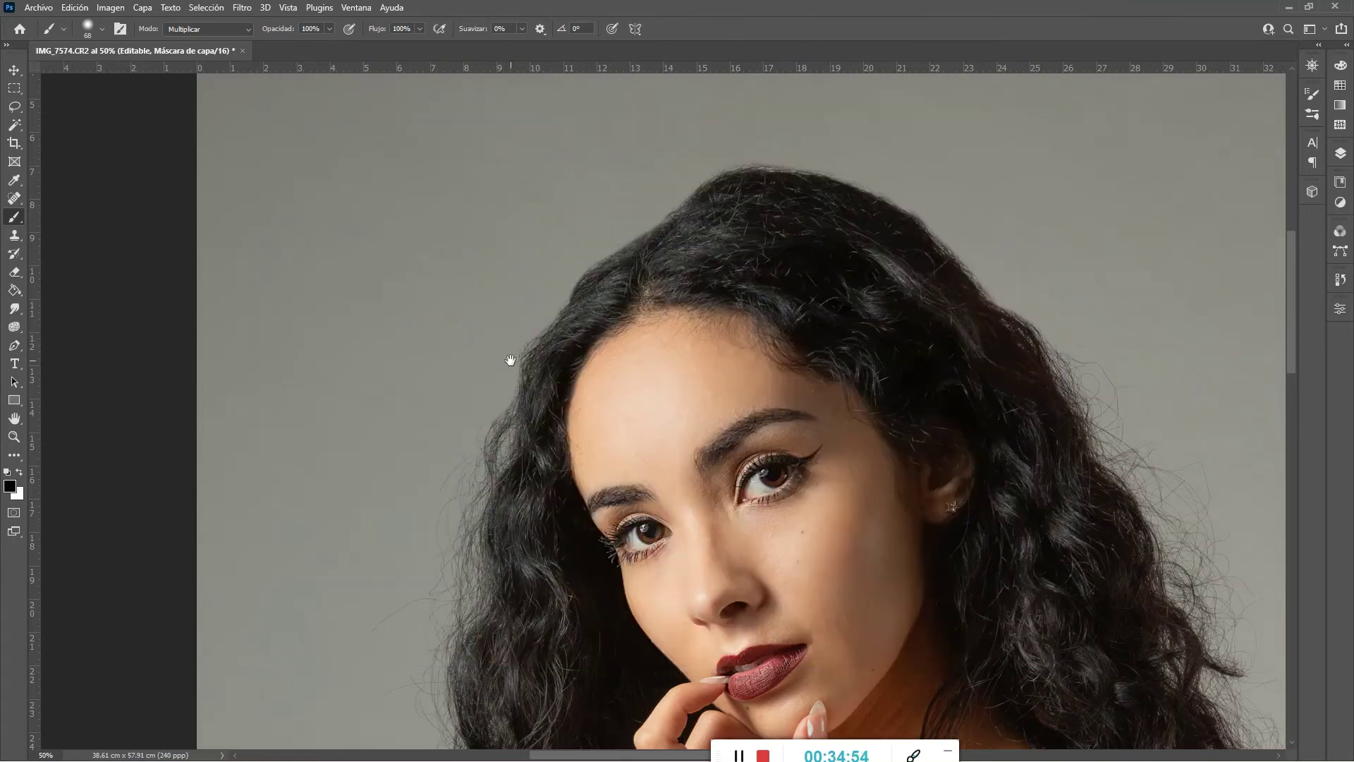
scroll(511, 360, down, 3)
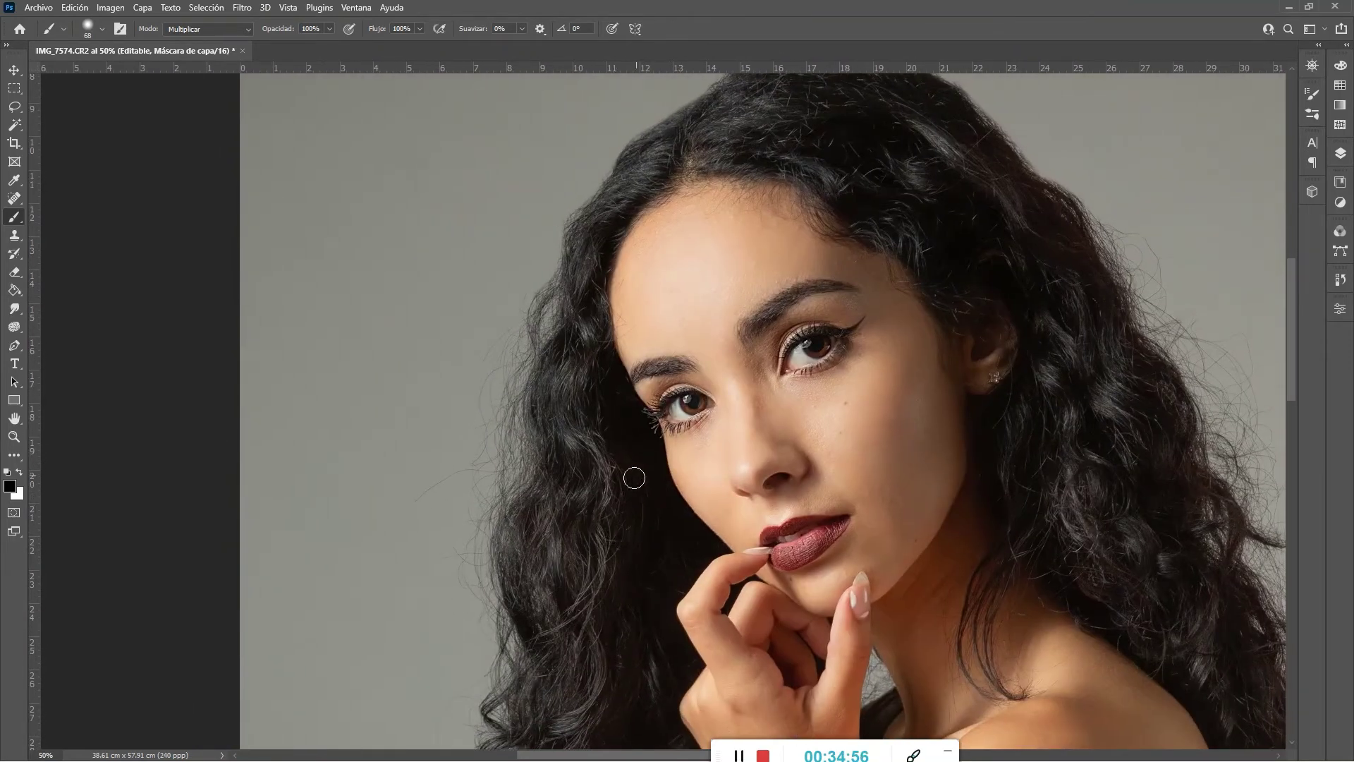
mouse_move(512, 327)
mouse_down()
mouse_move(523, 355)
mouse_move(511, 381)
mouse_up()
drag(449, 471, 435, 468)
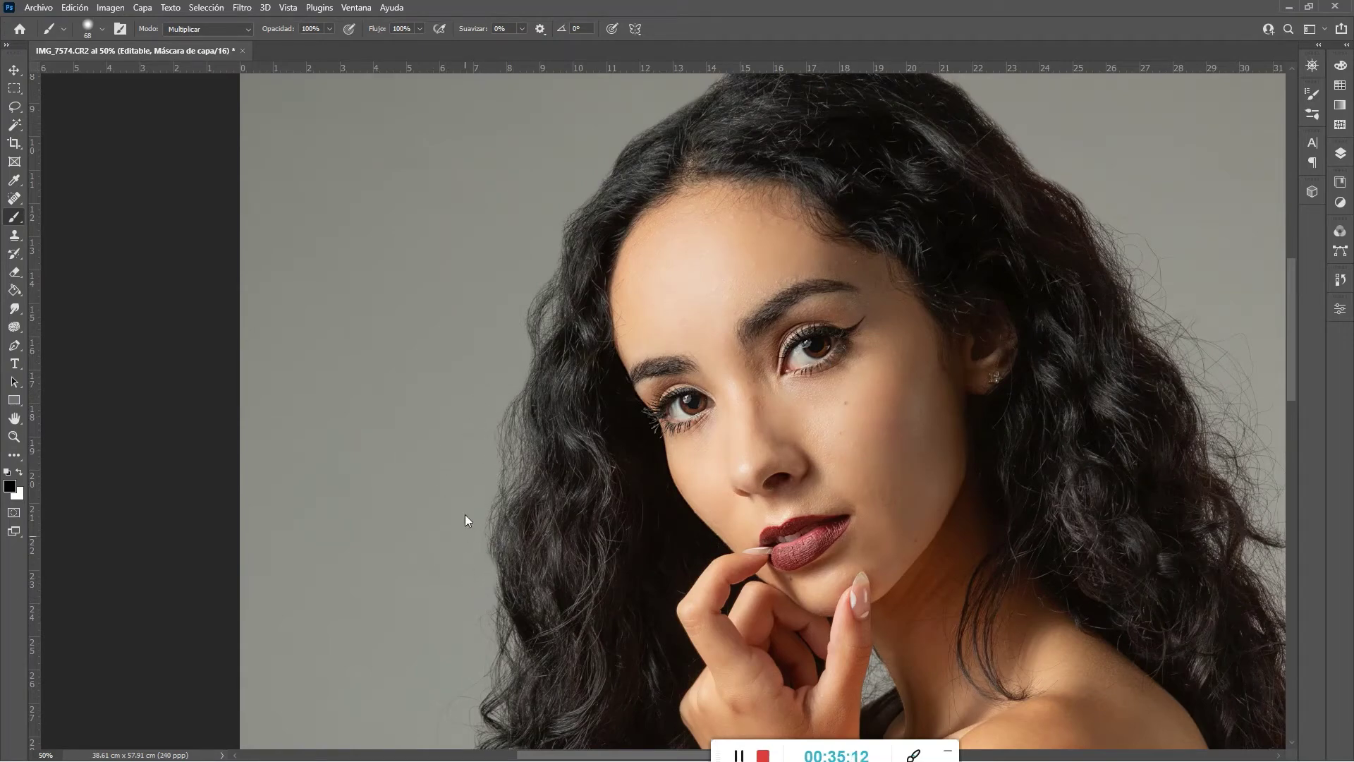
Admit the waiting participant to the Zoom meeting, then view the whole portrait
key(ctrl+minus)
key(ctrl+minus)
drag(793, 474, 788, 296)
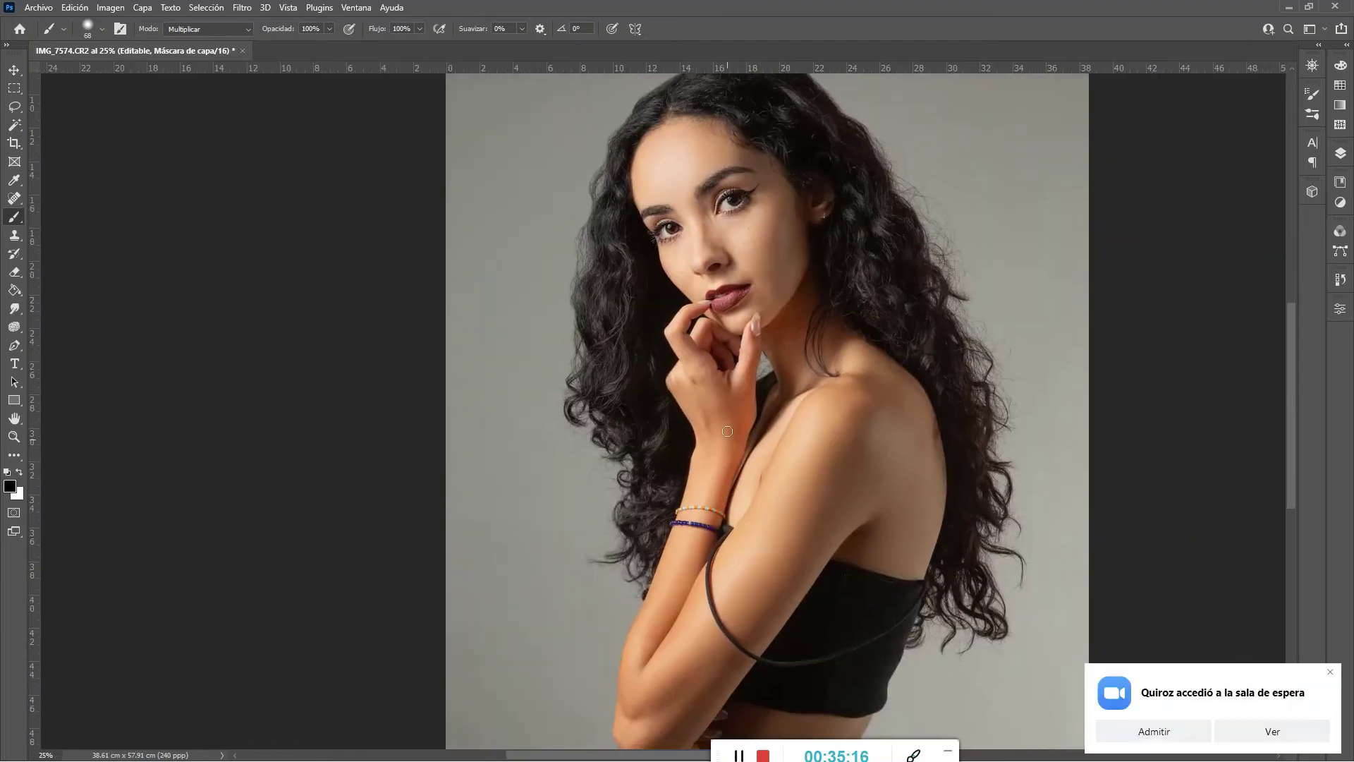
click(1151, 729)
drag(953, 458, 857, 451)
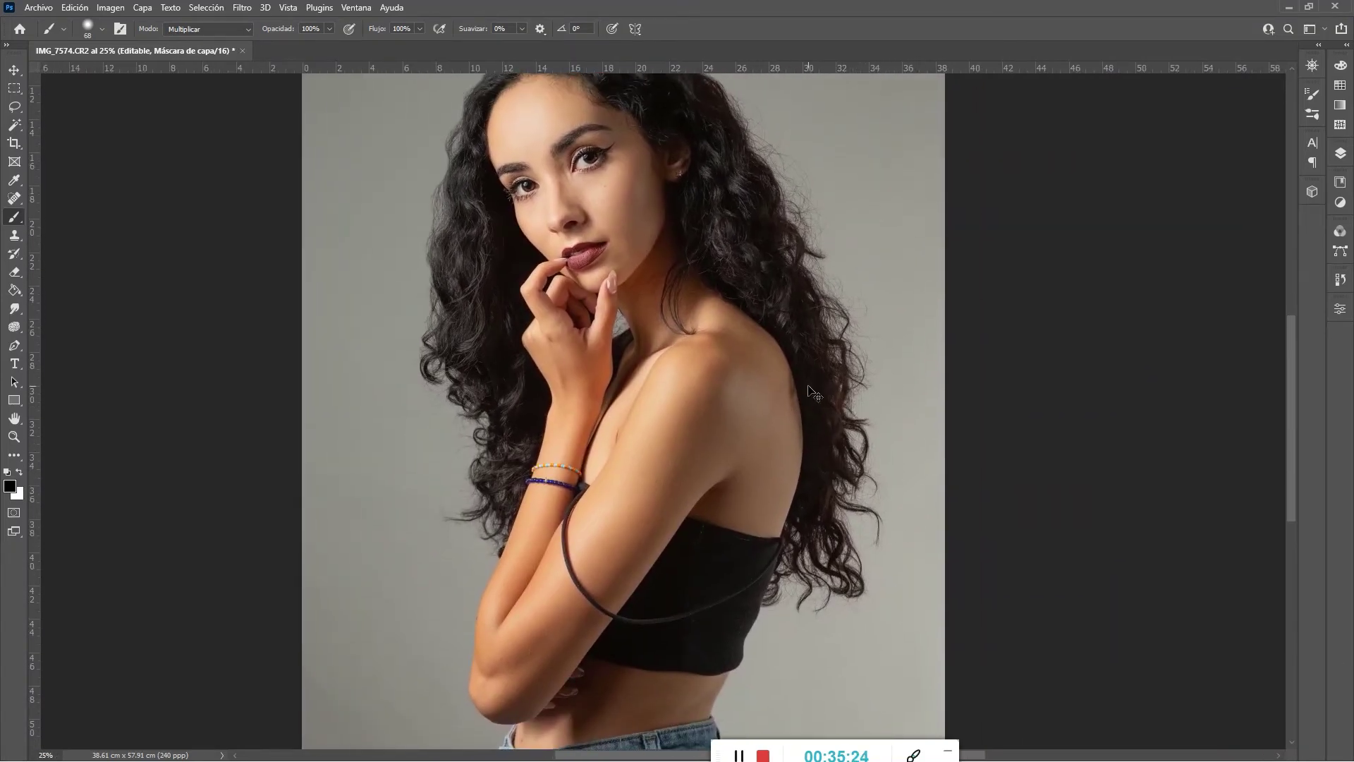
key(ctrl+minus)
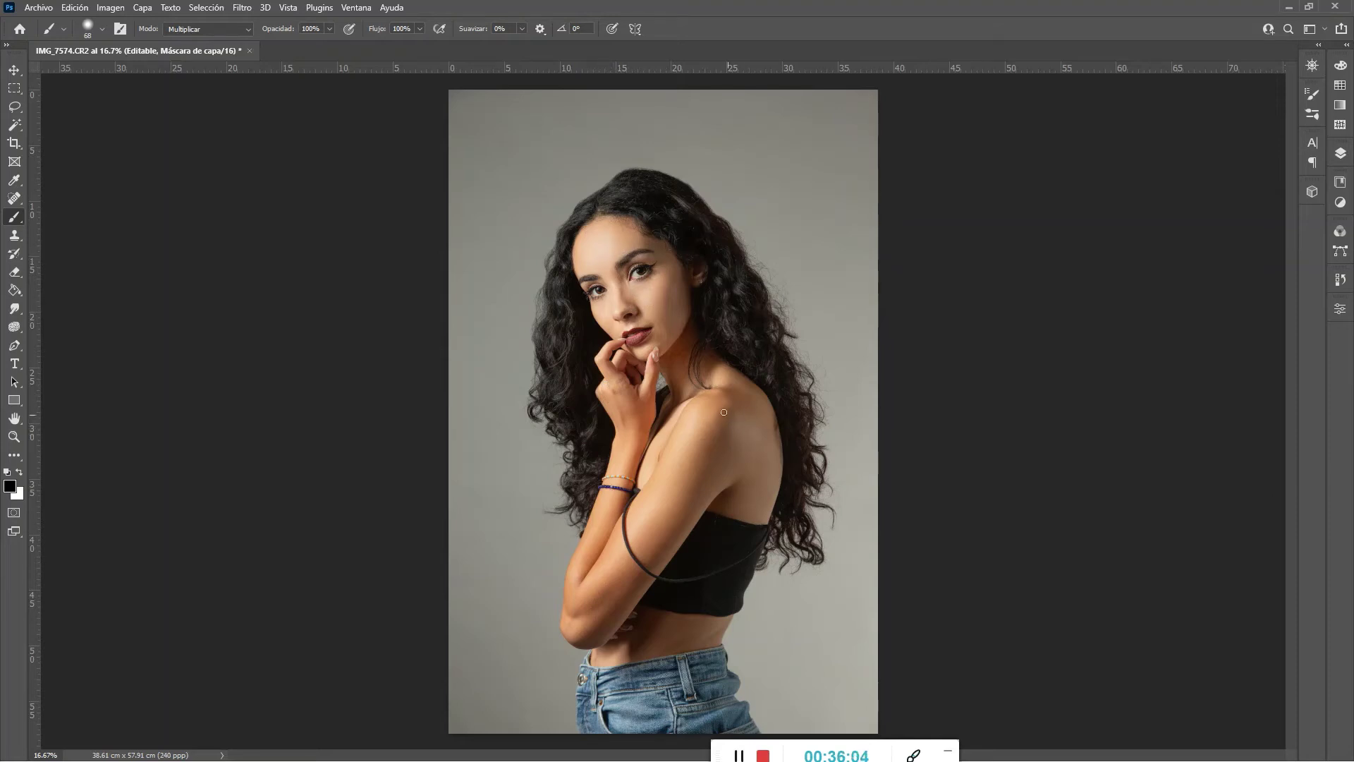
Switch to the Zoom meeting window and share the screen with the participants again
key(alt+Tab)
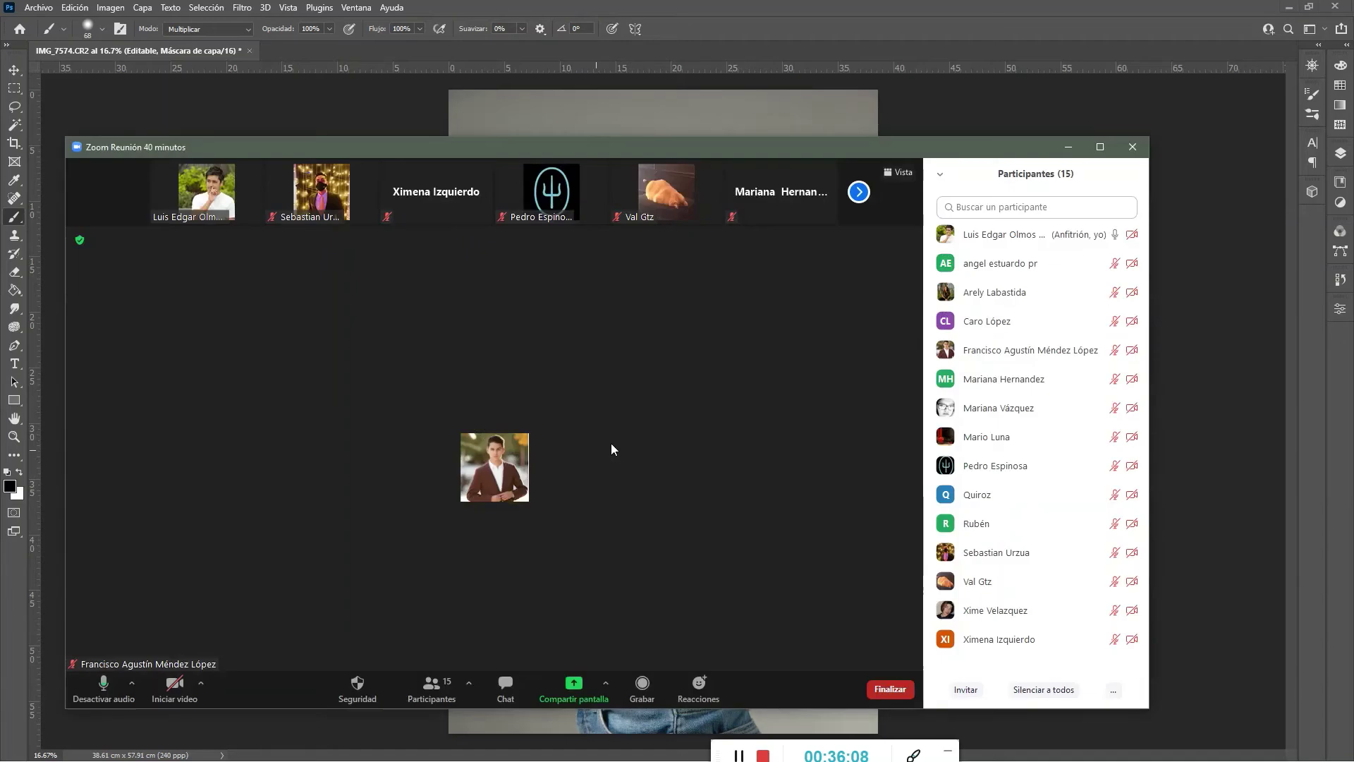
click(575, 687)
click(931, 395)
click(973, 580)
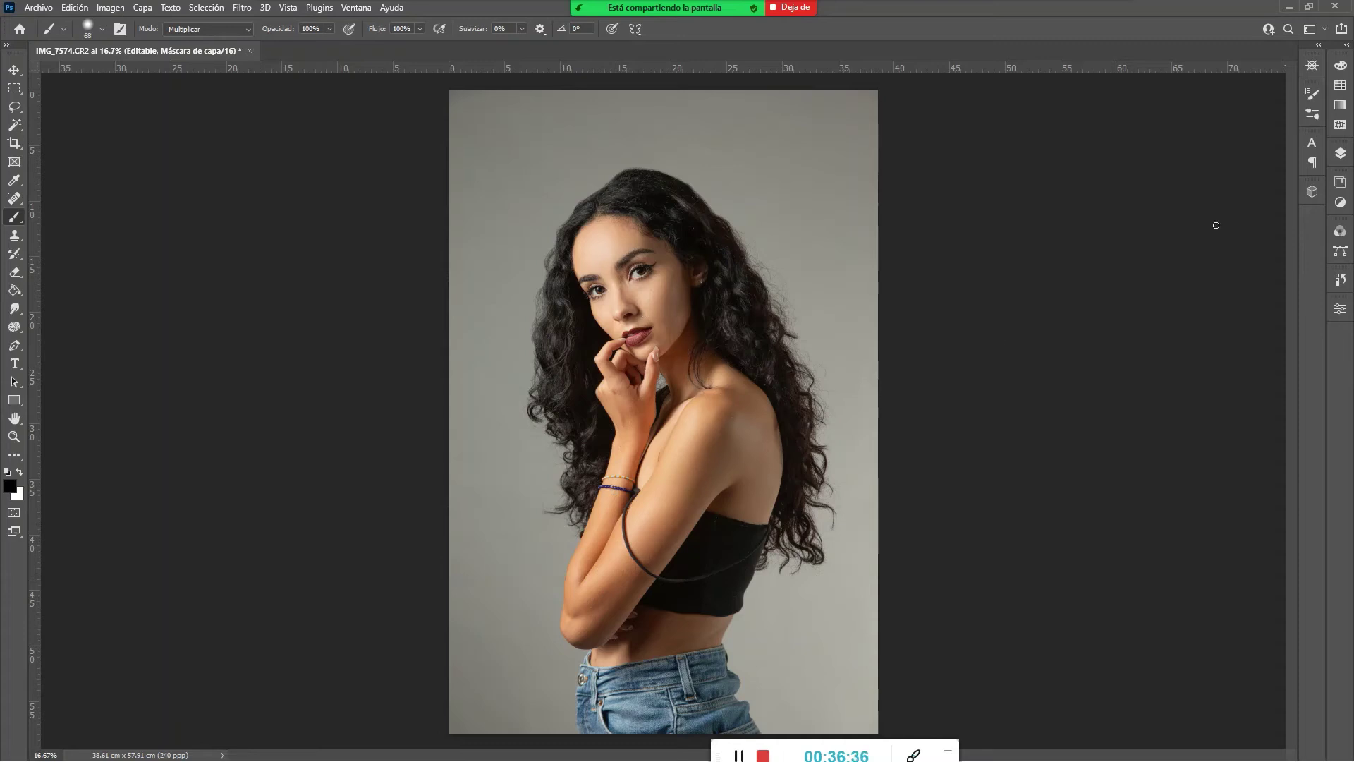
Add a new layer above Editable and name it "Corrección de tono de piel"
click(1341, 156)
click(1284, 741)
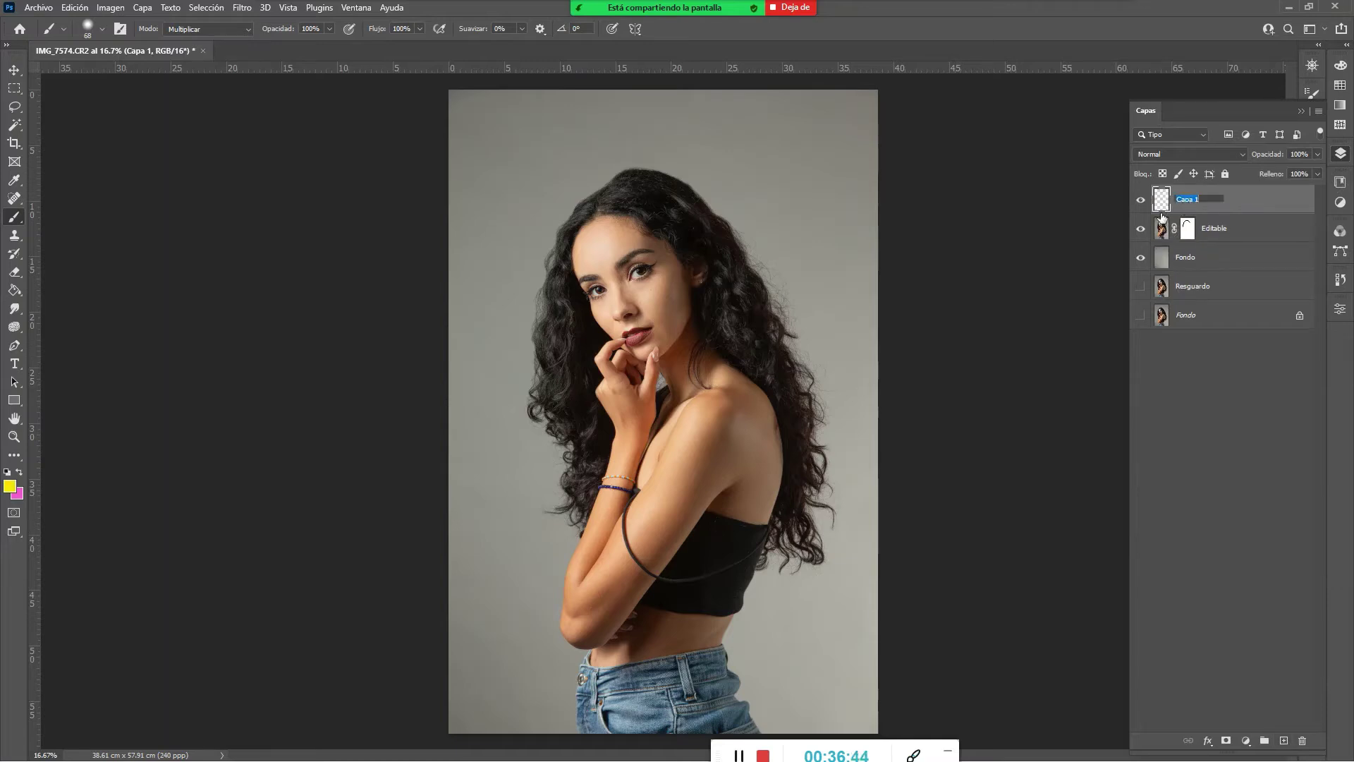
text(Corrección de tono de piel)
key(Return)
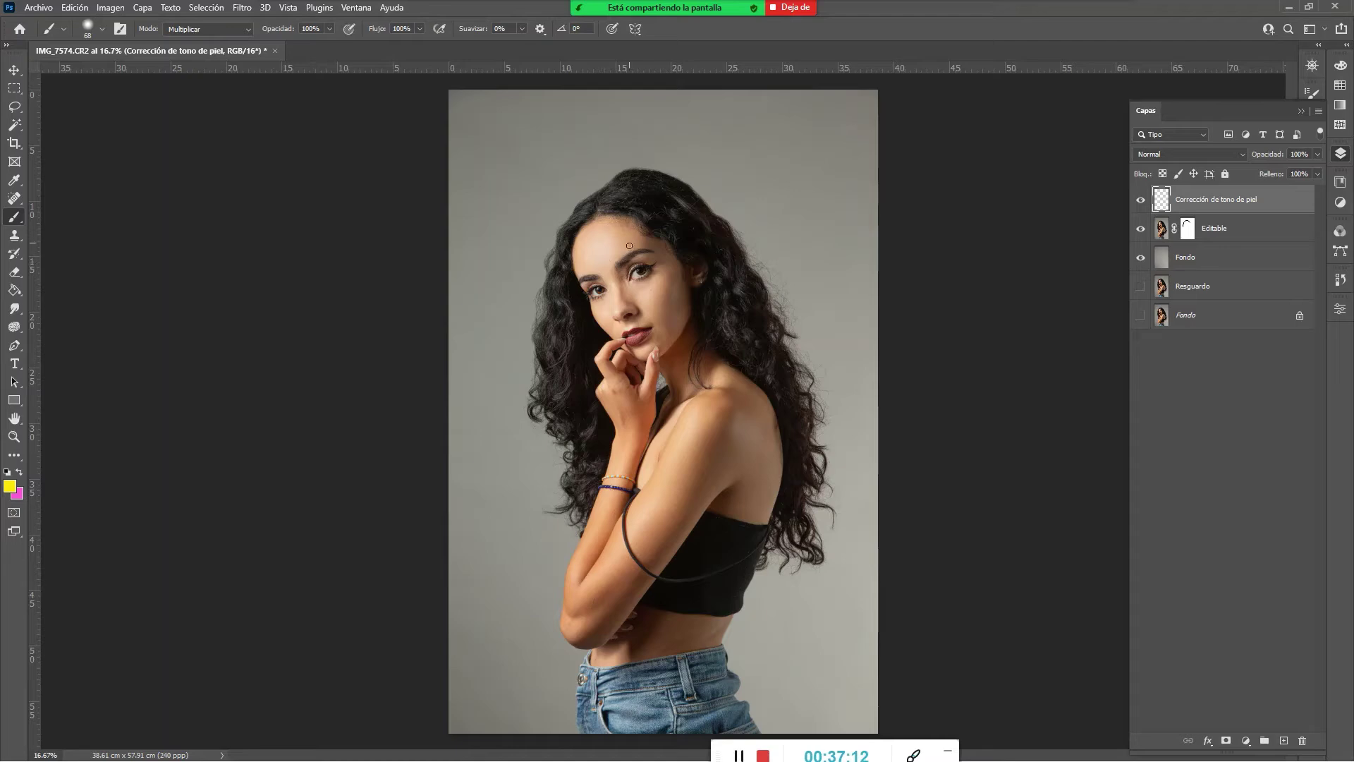
Examine the skin tones on the forehead, around the eyes and on the cheek, and compare them with the hand and arm
key(z)
mouse_move(605, 243)
mouse_down()
mouse_move(767, 384)
mouse_move(728, 374)
mouse_move(651, 203)
mouse_up()
drag(621, 255, 744, 340)
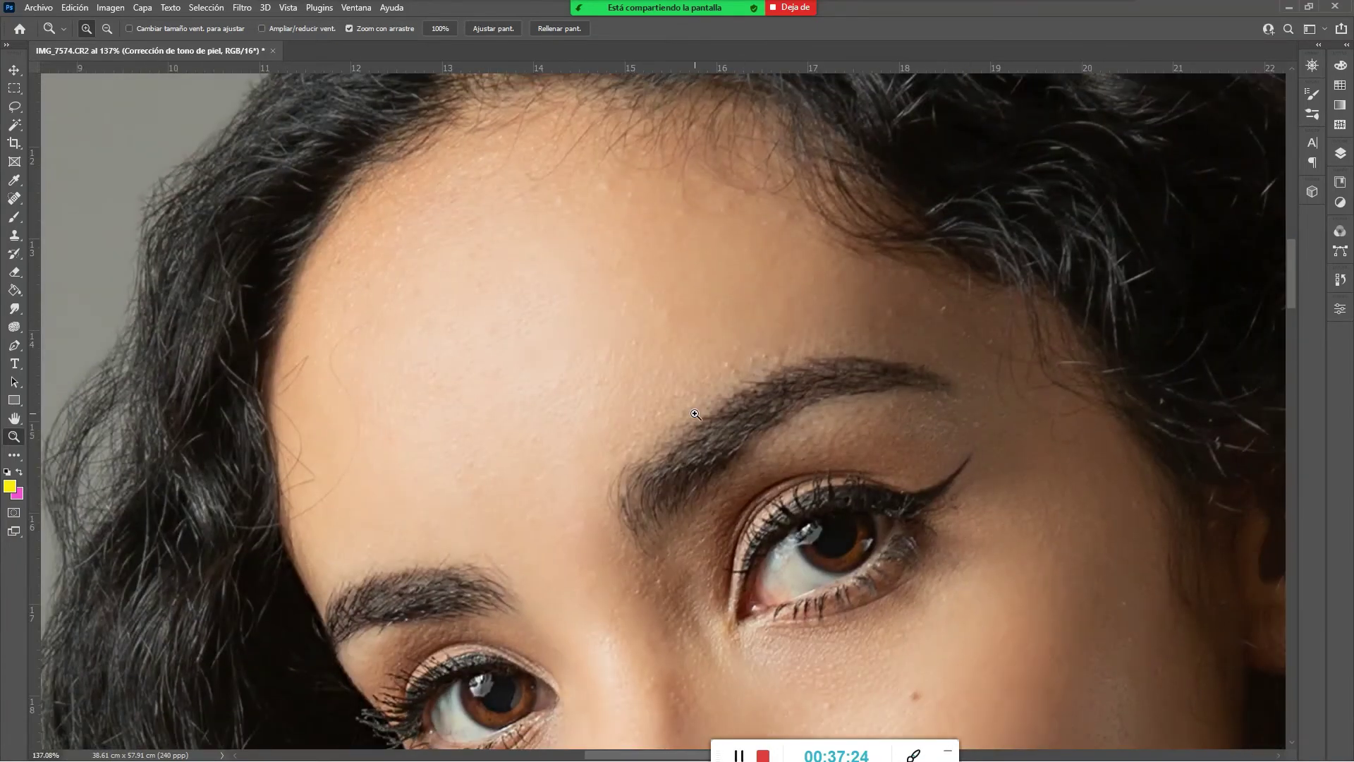
drag(696, 414, 605, 282)
drag(753, 468, 531, 227)
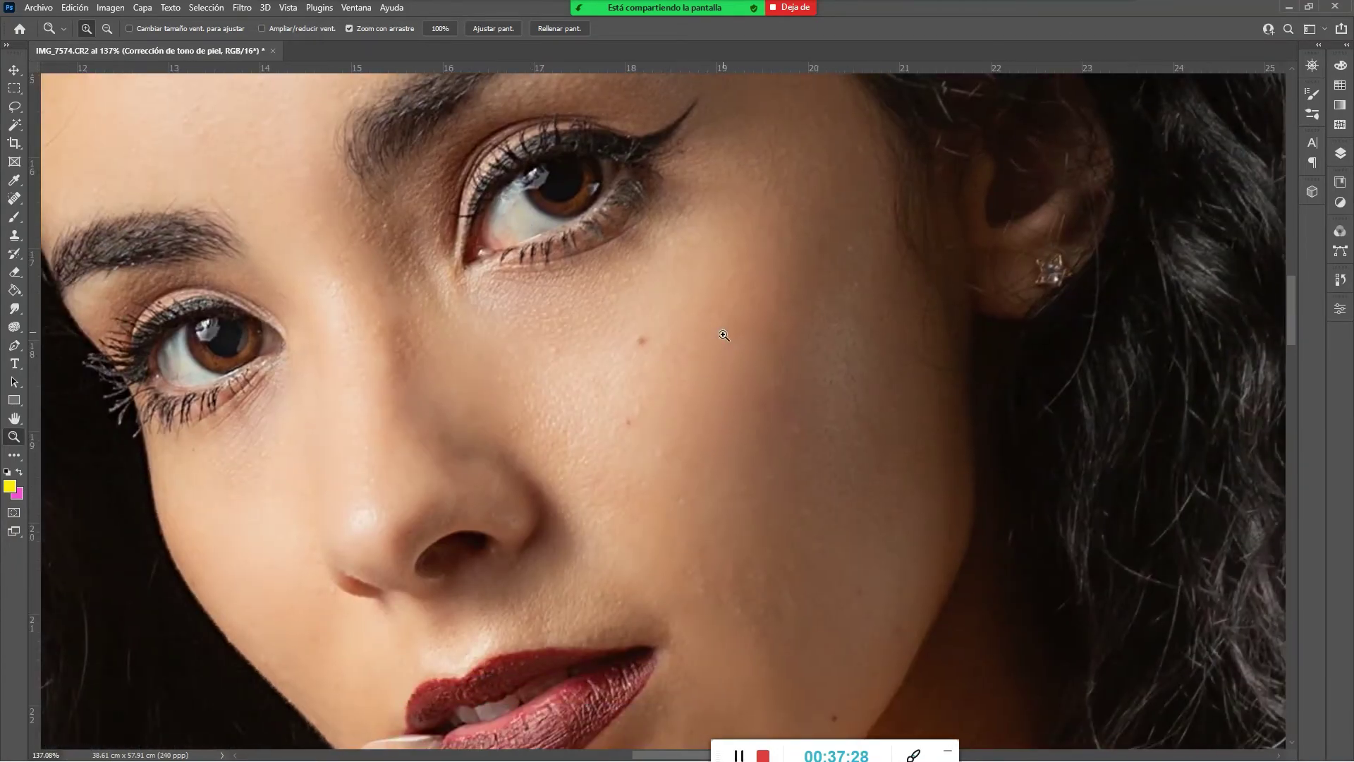
key(ctrl+minus)
key(ctrl+minus)
key(ctrl+minus)
key(ctrl+minus)
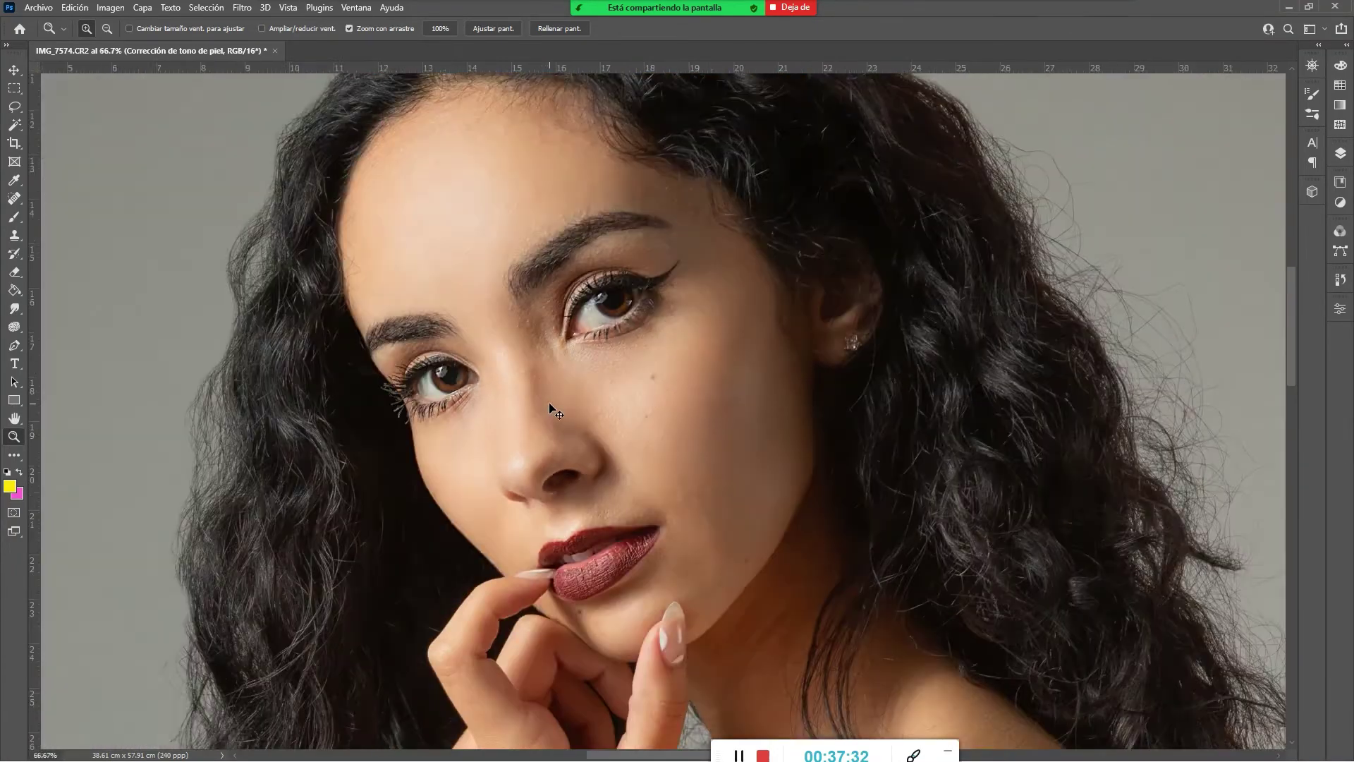
key(ctrl+minus)
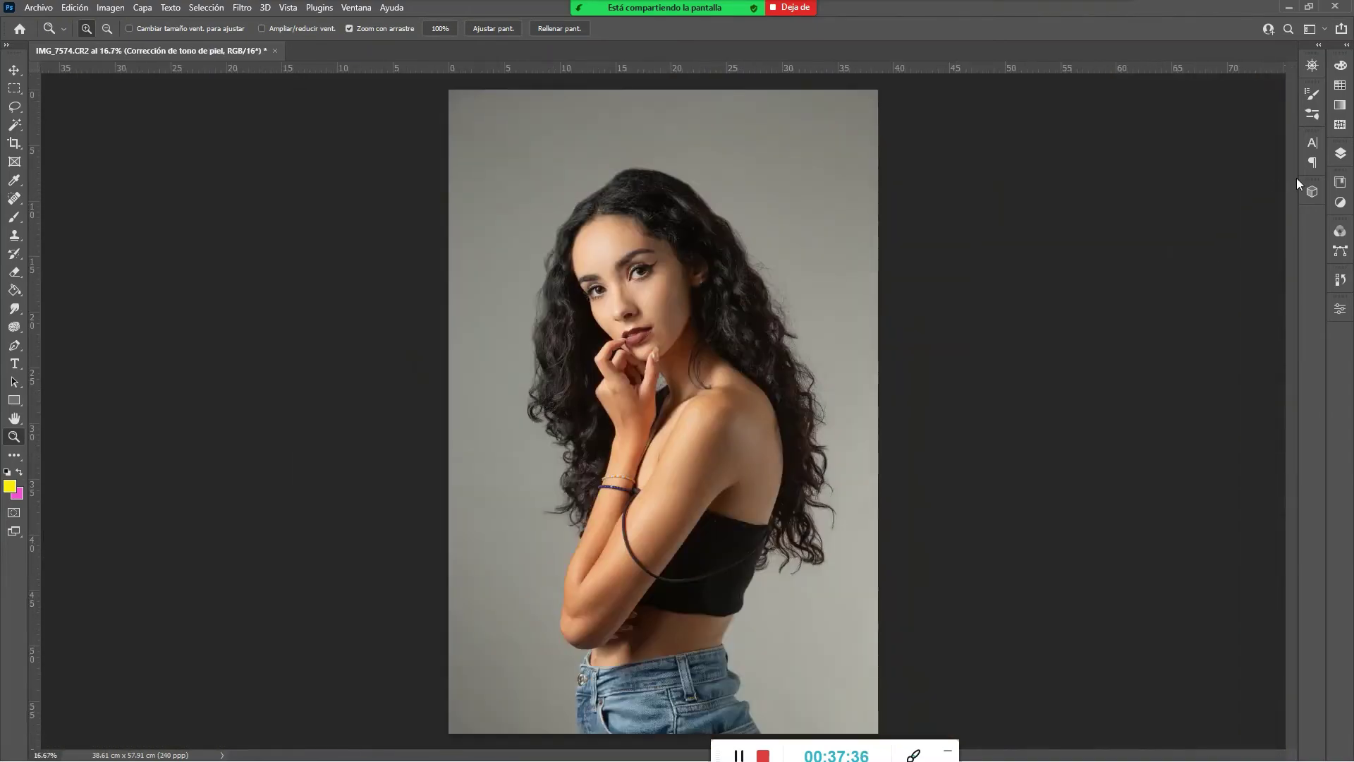
click(1342, 157)
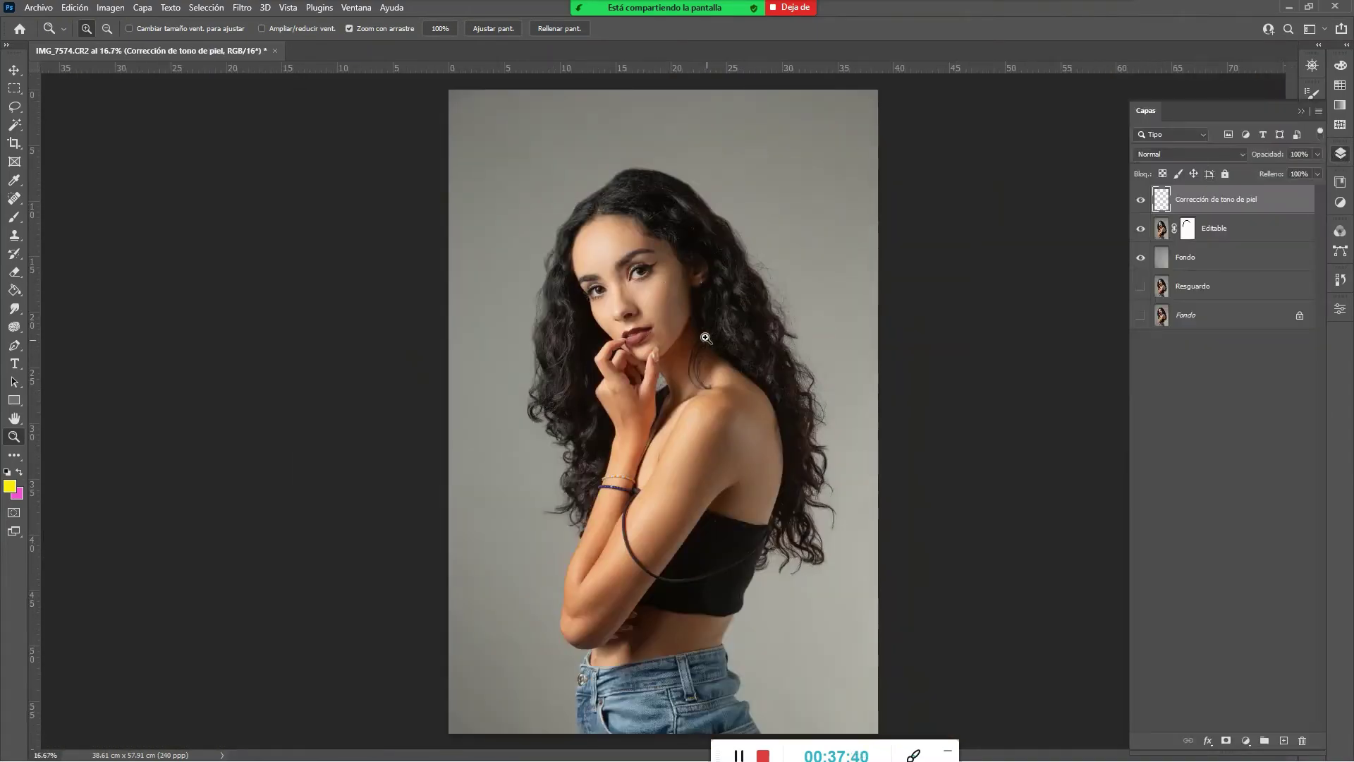
drag(605, 370, 661, 425)
click(1340, 155)
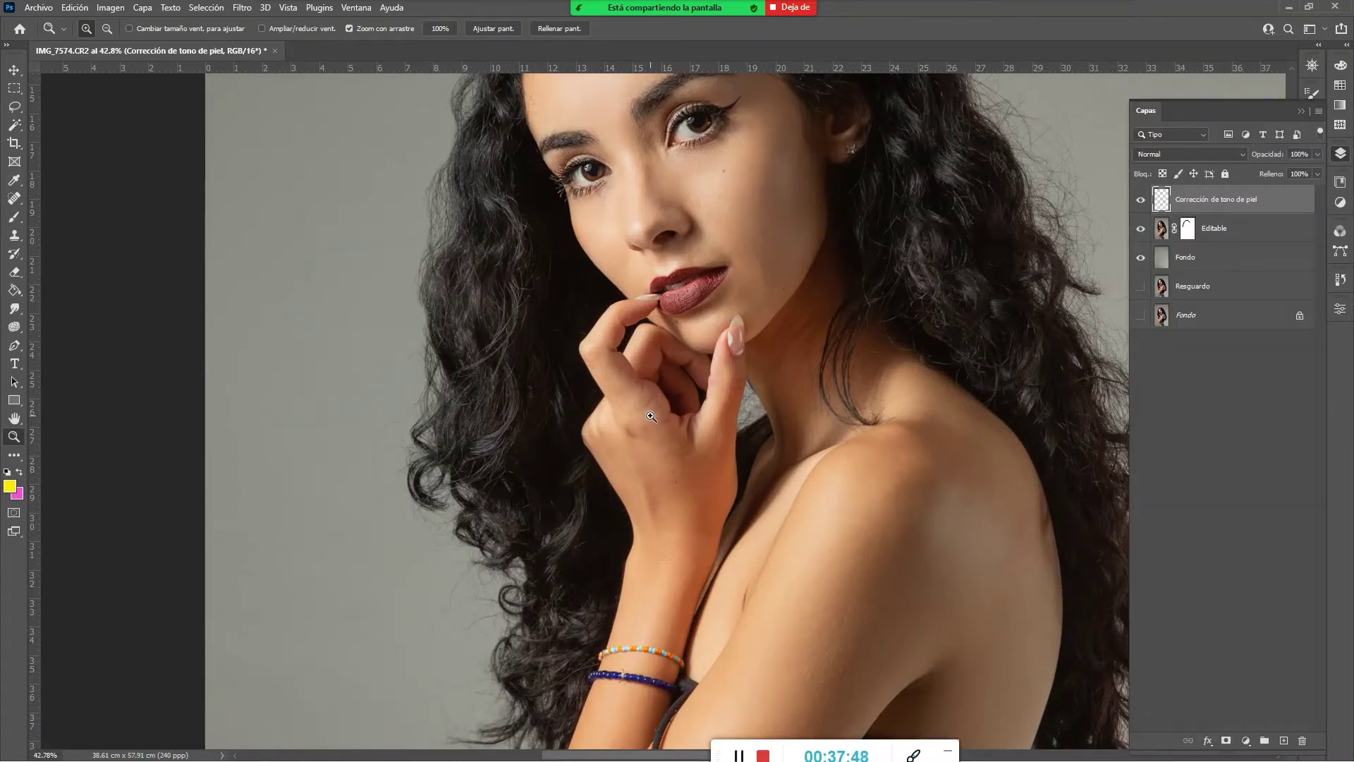
Admit the participant in the waiting room to the meeting
key(i)
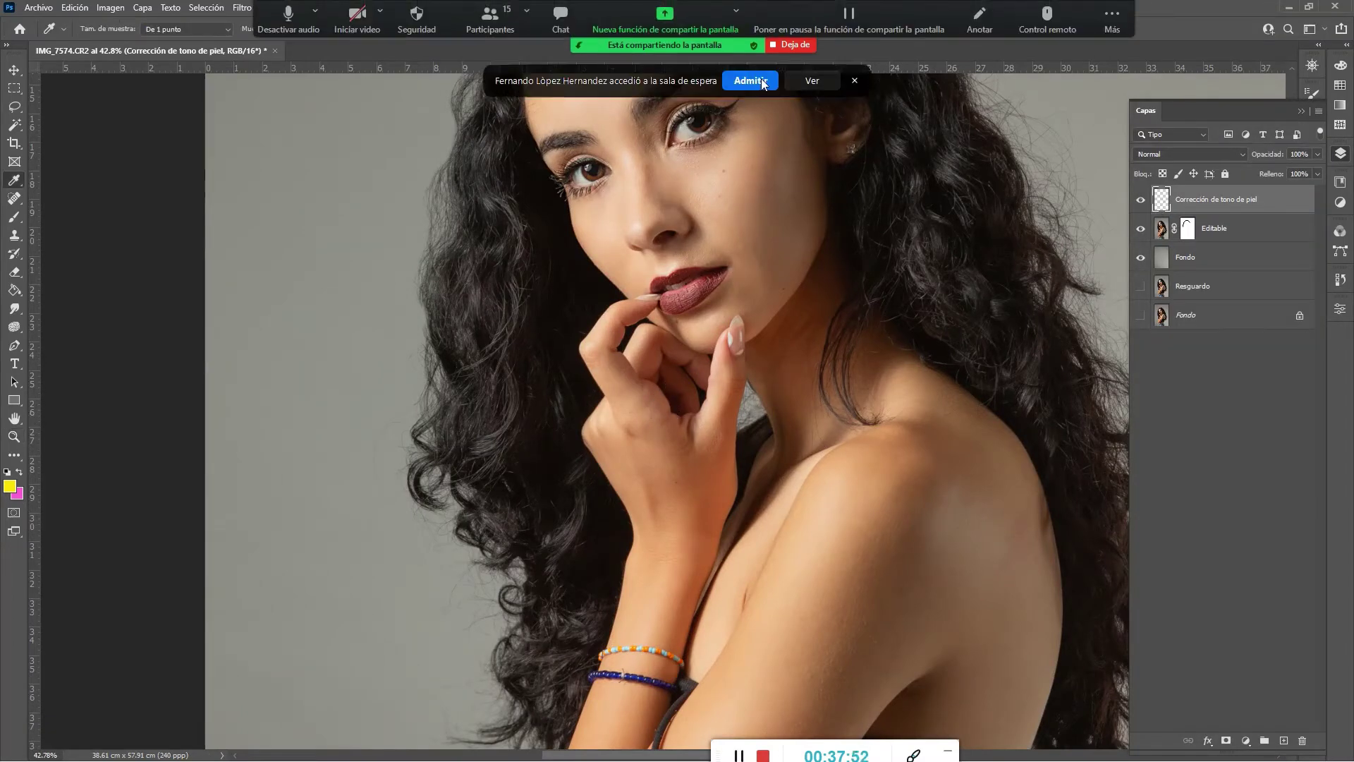
click(762, 82)
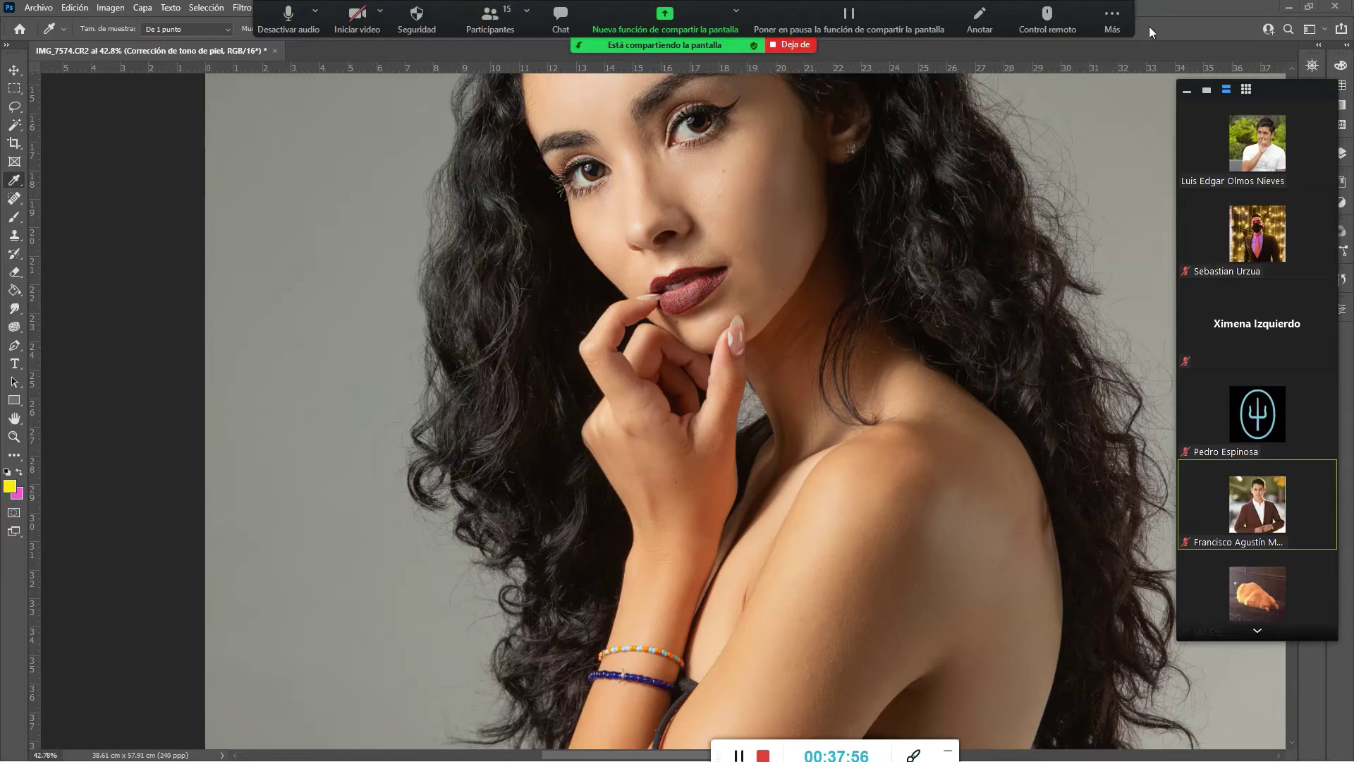
key(b)
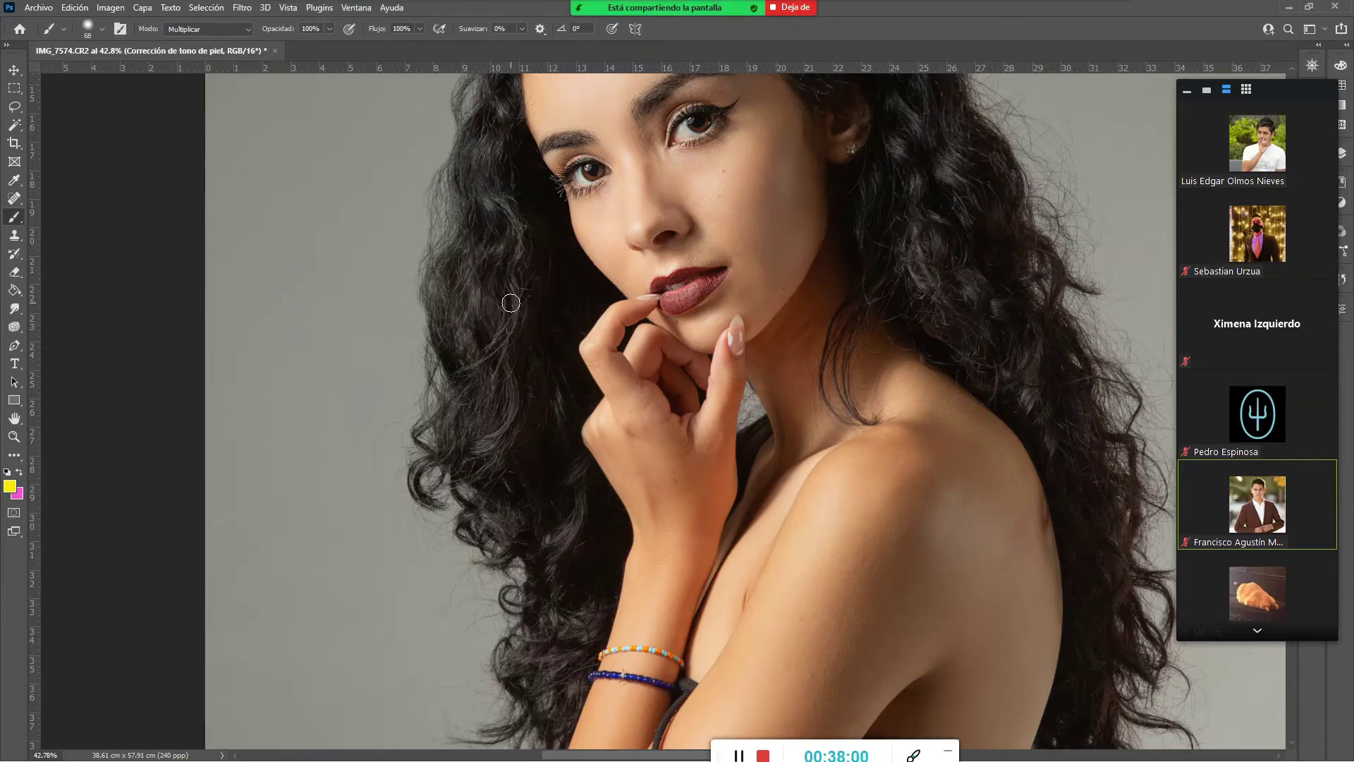
Sample the grey backdrop and the hair with the Eyedropper, ending with the arm's skin tone as foreground colour
key(i)
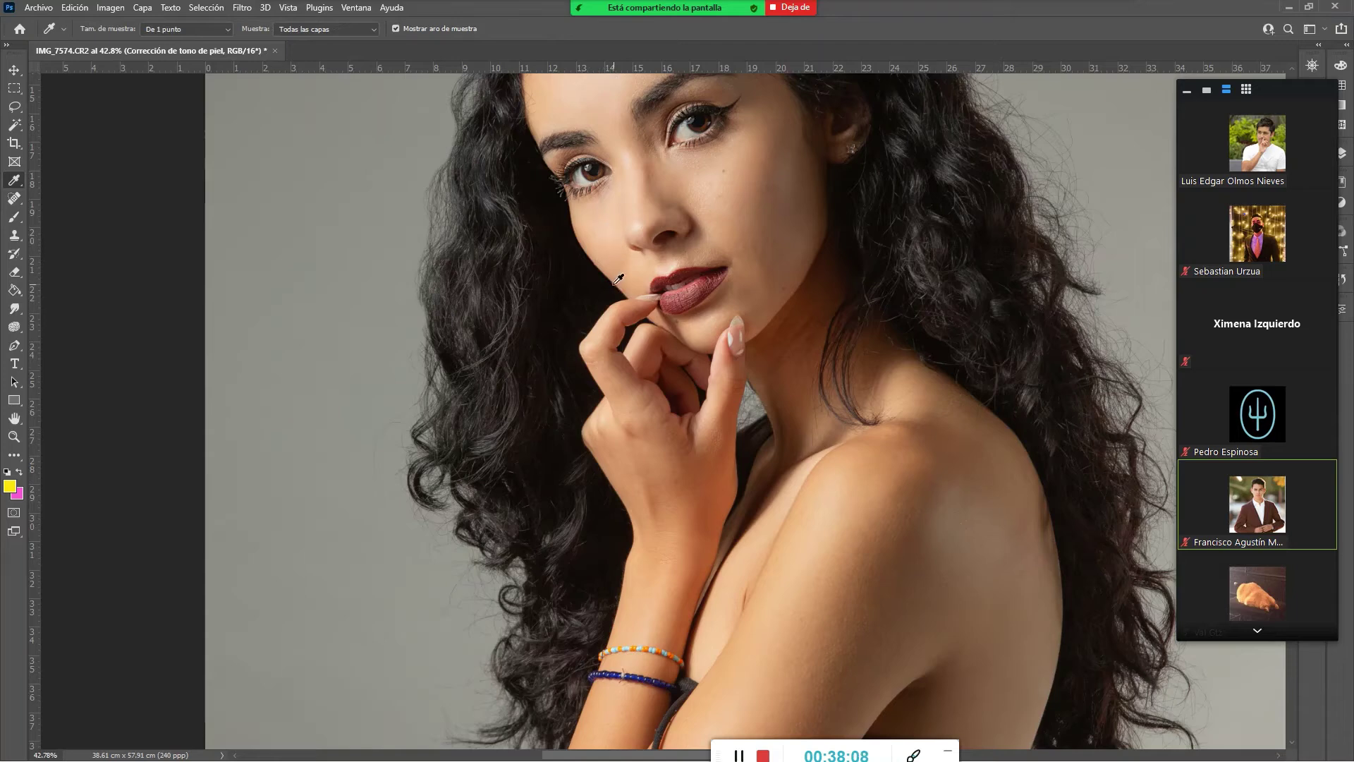
click(327, 377)
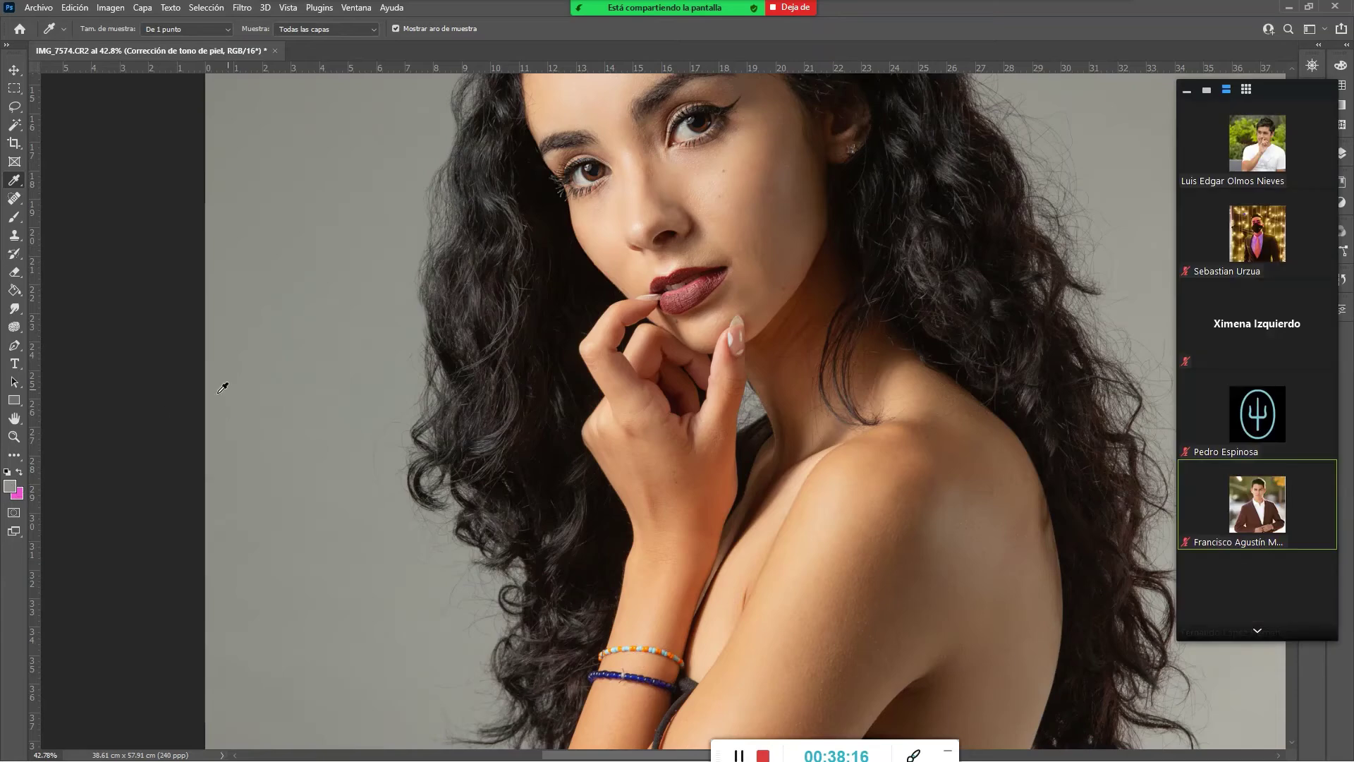
click(546, 290)
drag(549, 286, 850, 537)
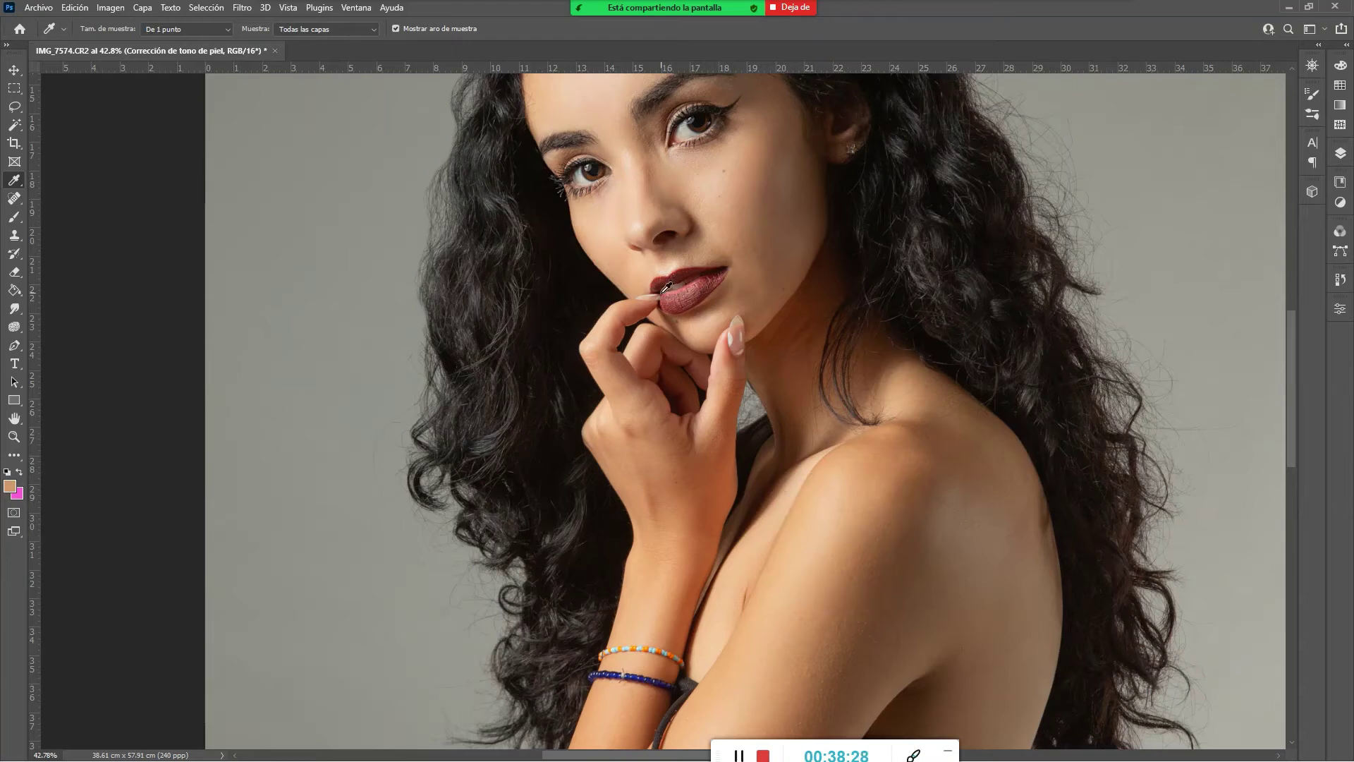
Choose the Brush with a 134 px tip for painting on the Corrección de tono de piel layer
click(1341, 155)
drag(696, 222, 687, 335)
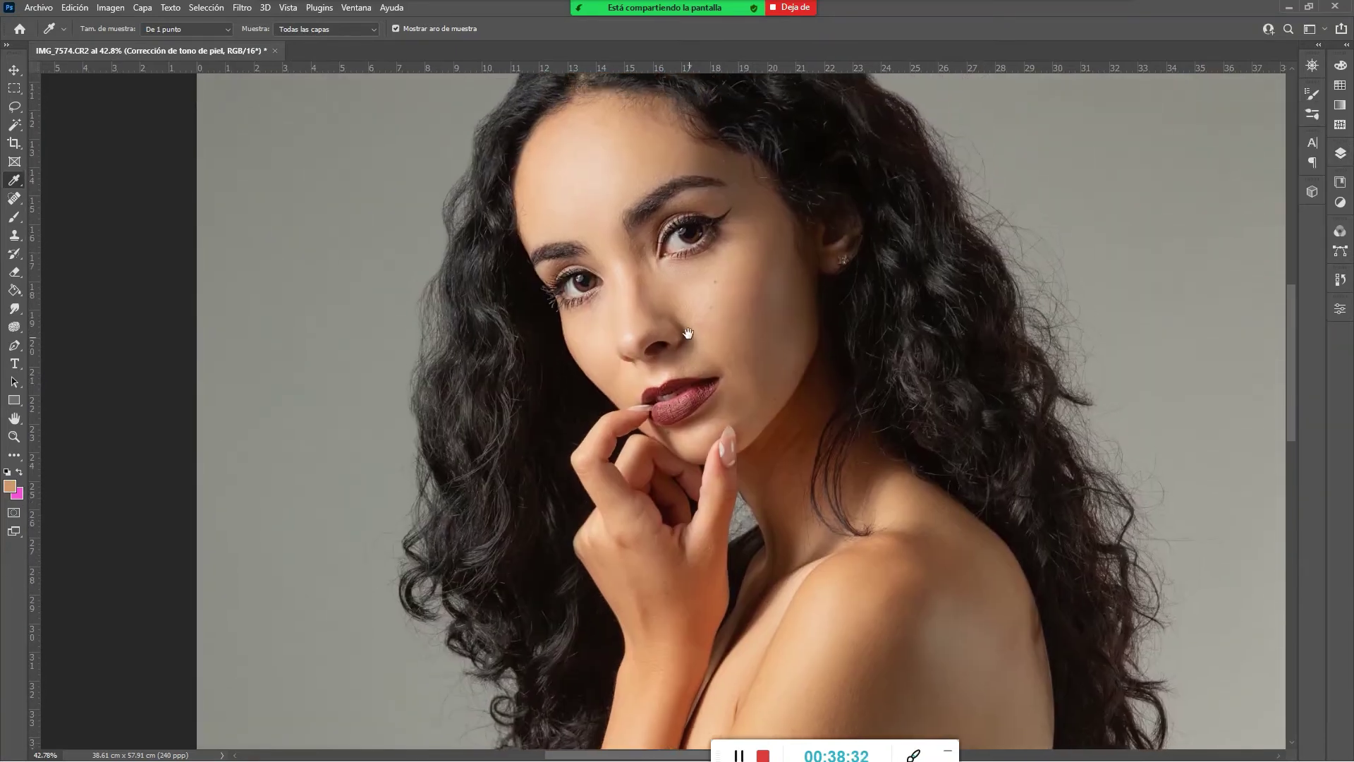
click(1340, 155)
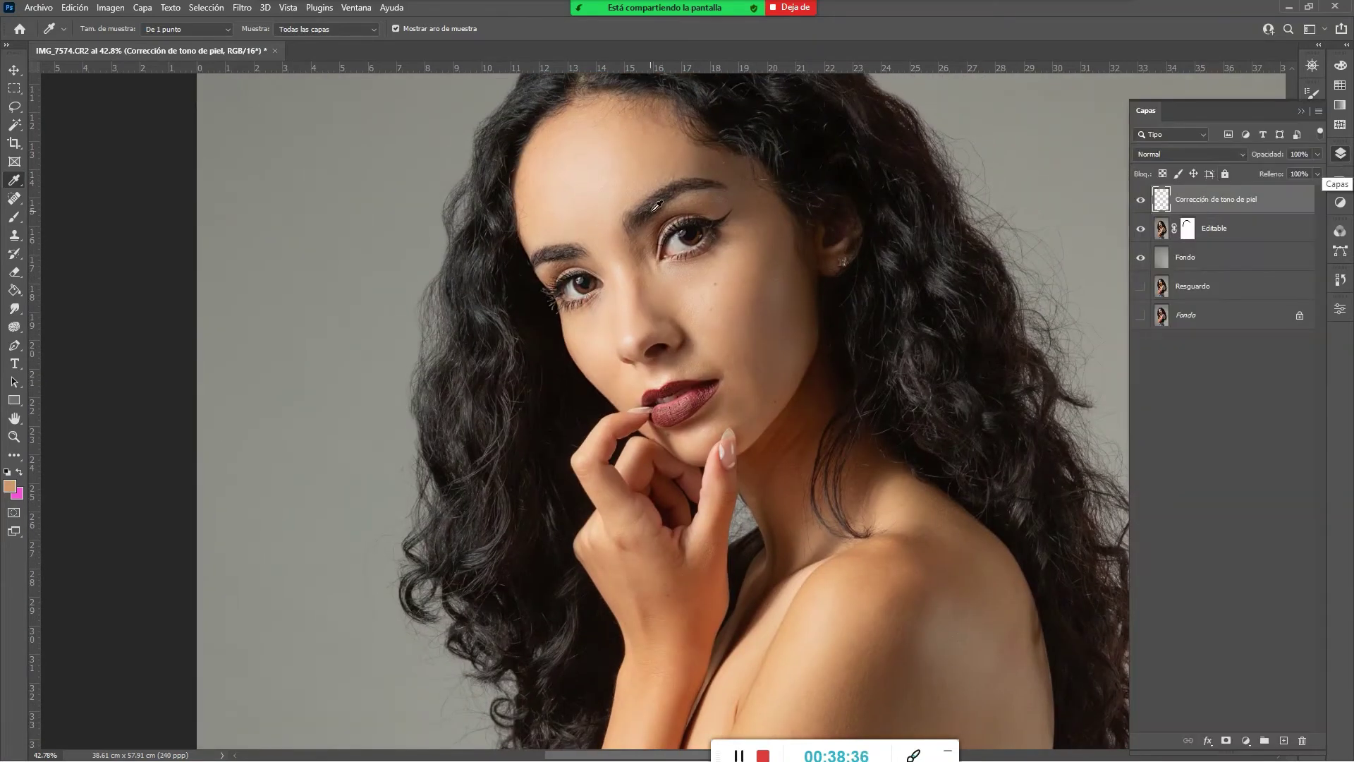
key(b)
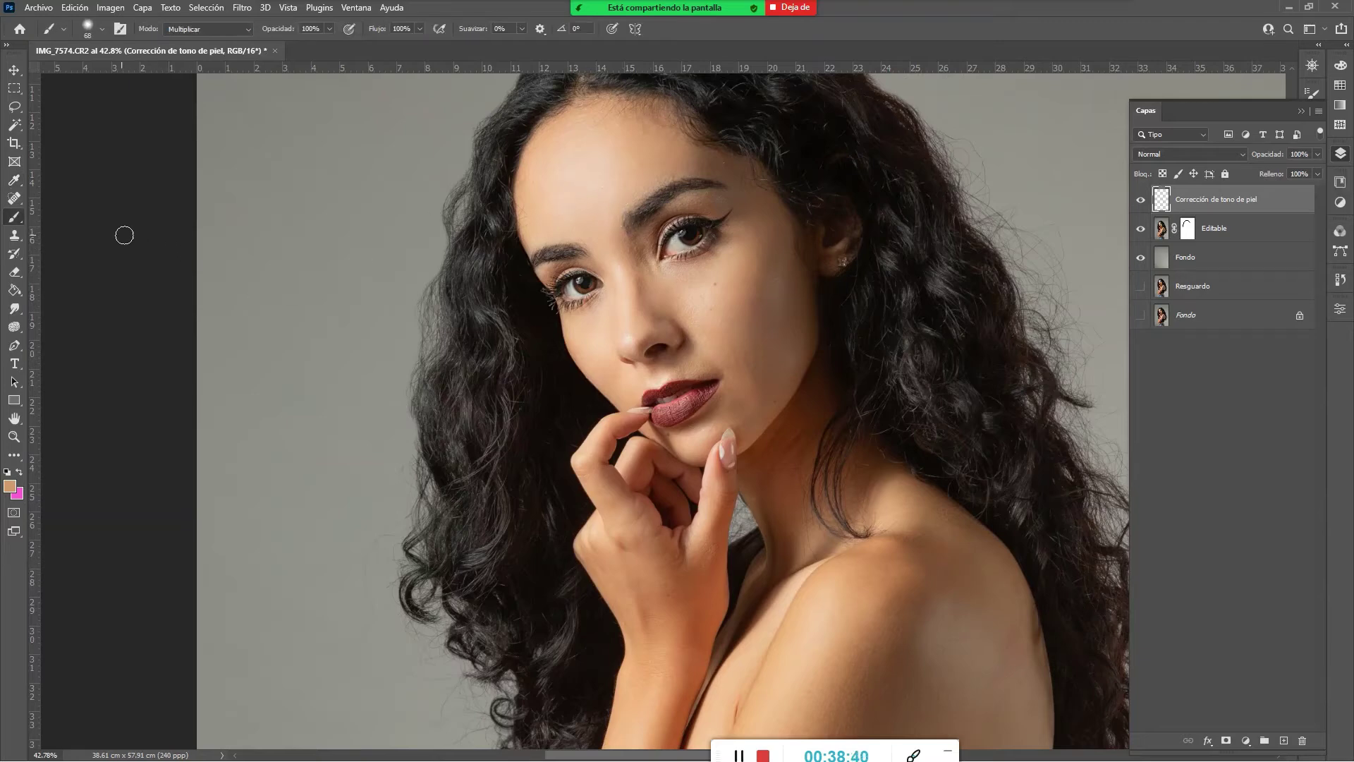
key(i)
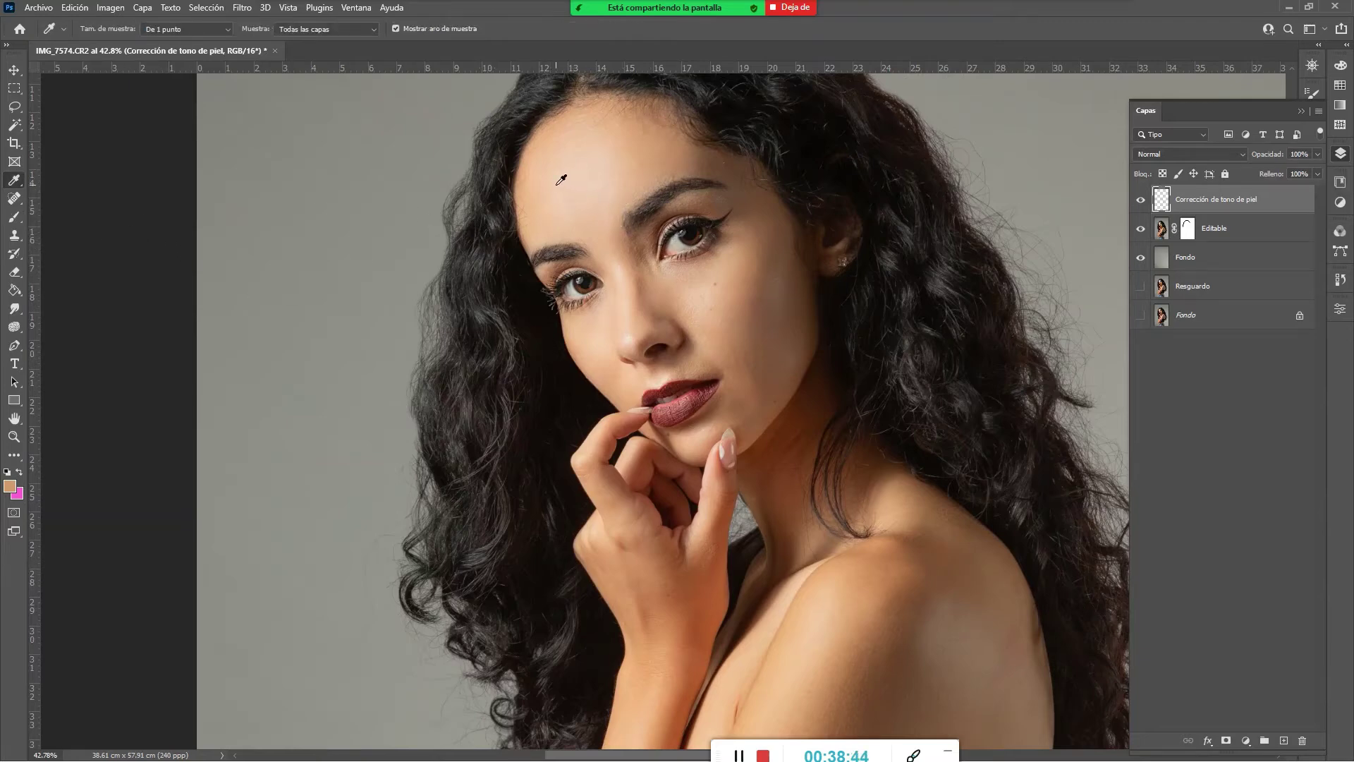
key(b)
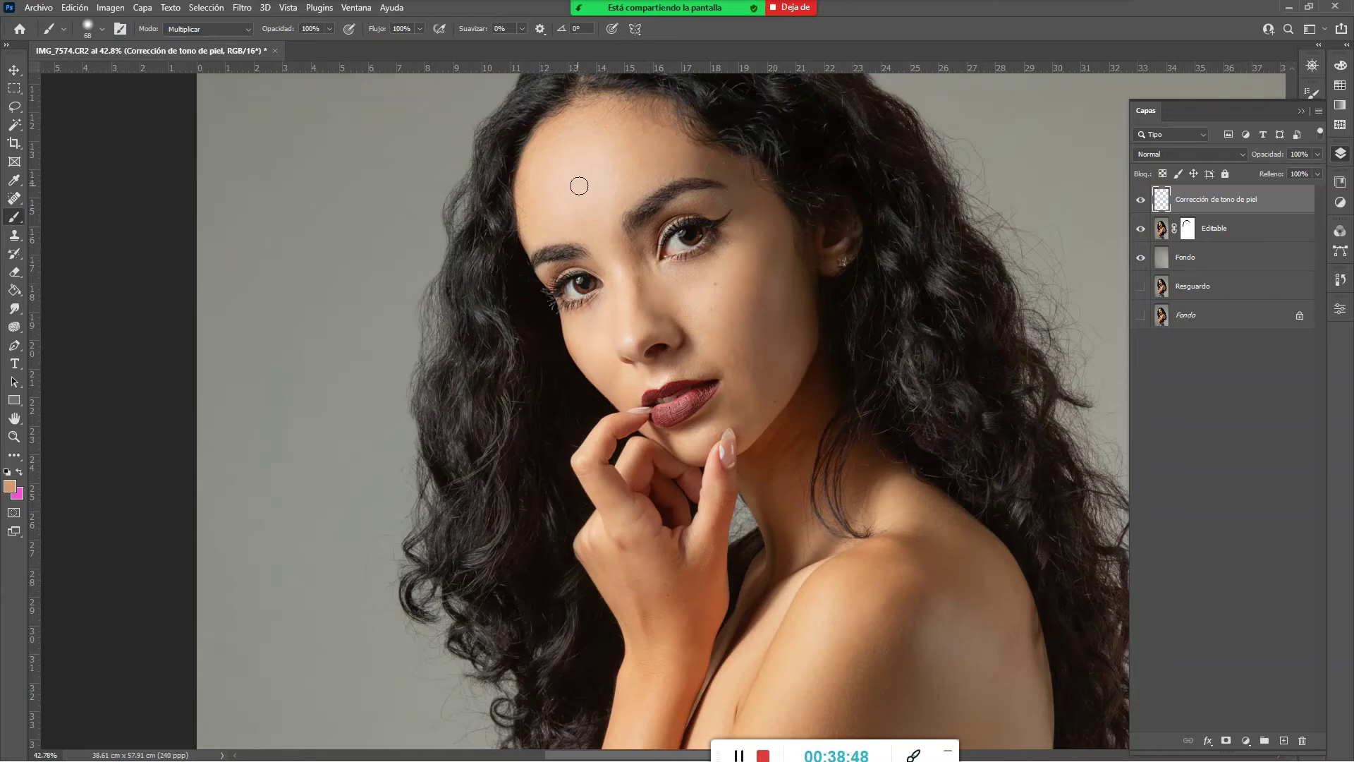
right_click(579, 181)
click(709, 215)
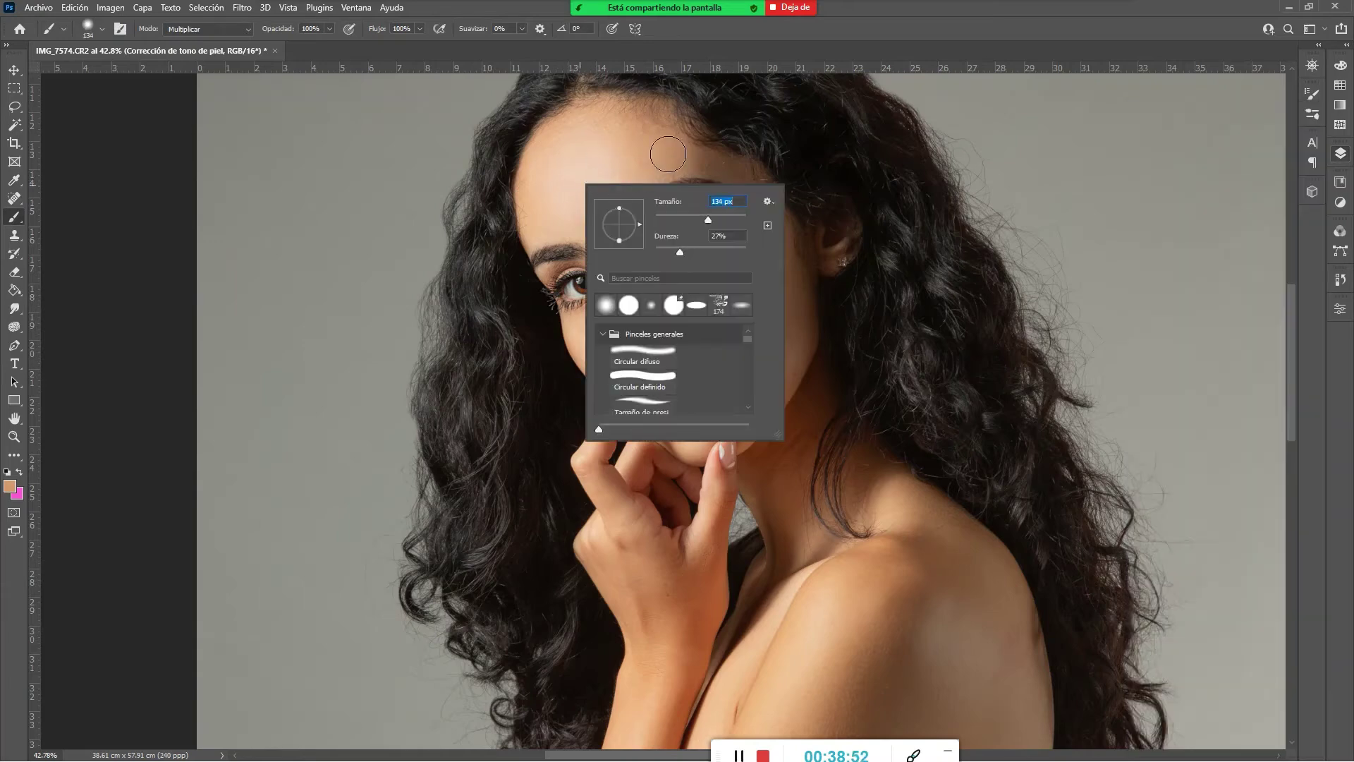
Paint the sampled skin tone over the forehead, both cheeks, the nose tip and the chin, undoing unwanted strokes
mouse_move(664, 154)
mouse_down()
mouse_move(600, 180)
mouse_move(613, 184)
mouse_move(626, 175)
mouse_move(604, 155)
mouse_move(601, 124)
mouse_move(572, 131)
mouse_move(535, 209)
mouse_move(592, 222)
mouse_move(673, 153)
mouse_move(751, 224)
mouse_move(722, 168)
mouse_move(750, 212)
mouse_move(733, 276)
mouse_move(678, 284)
mouse_move(715, 308)
mouse_move(752, 266)
mouse_move(735, 327)
mouse_move(742, 402)
mouse_move(695, 436)
mouse_up()
drag(694, 360, 692, 296)
mouse_move(617, 266)
mouse_down()
mouse_move(629, 332)
mouse_move(585, 346)
mouse_move(607, 373)
mouse_move(666, 376)
mouse_move(615, 374)
mouse_move(602, 331)
mouse_move(598, 357)
mouse_move(654, 324)
mouse_move(612, 375)
mouse_up()
key(ctrl+z)
key(ctrl+z)
key(ctrl+z)
key(ctrl+z)
key(ctrl+z)
key(ctrl+z)
key(ctrl+z)
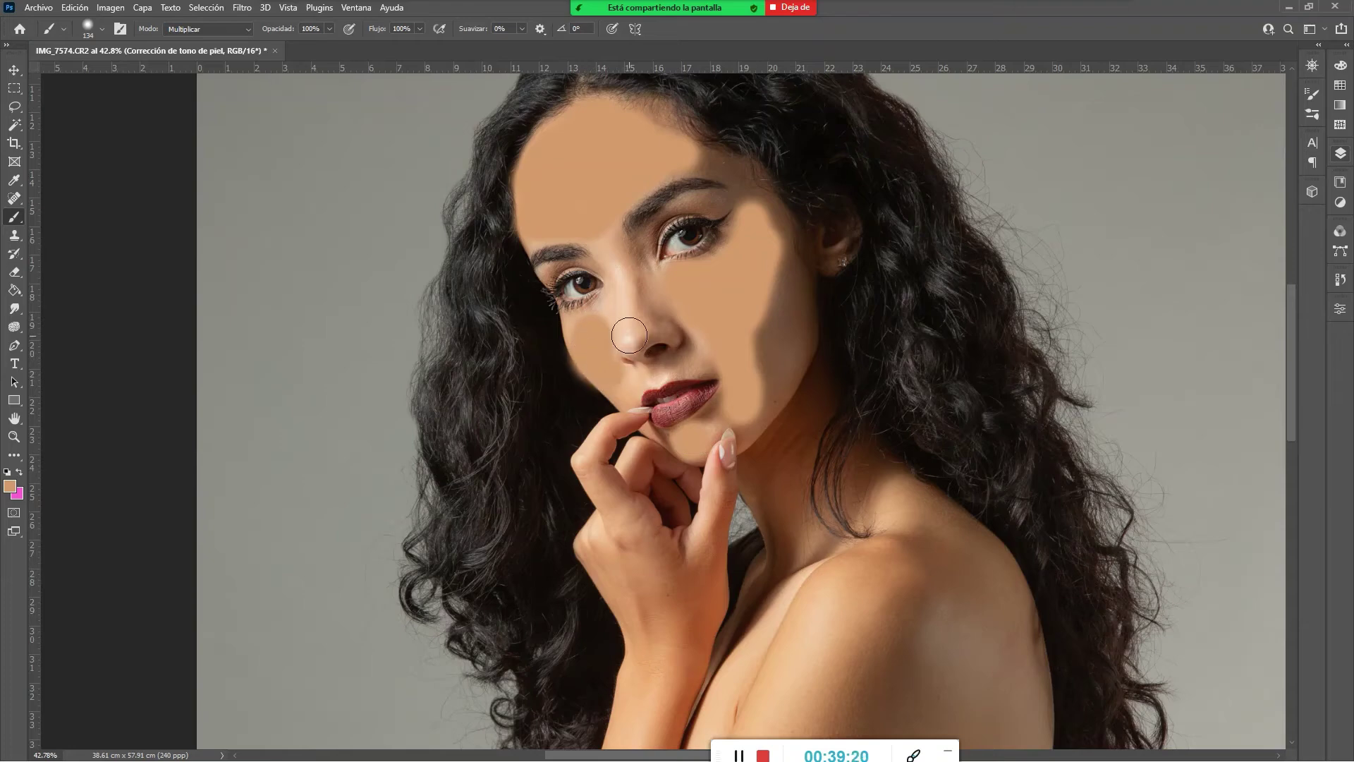
click(630, 336)
Set the Brush's painting mode to Normal
key(ctrl+minus)
key(ctrl+minus)
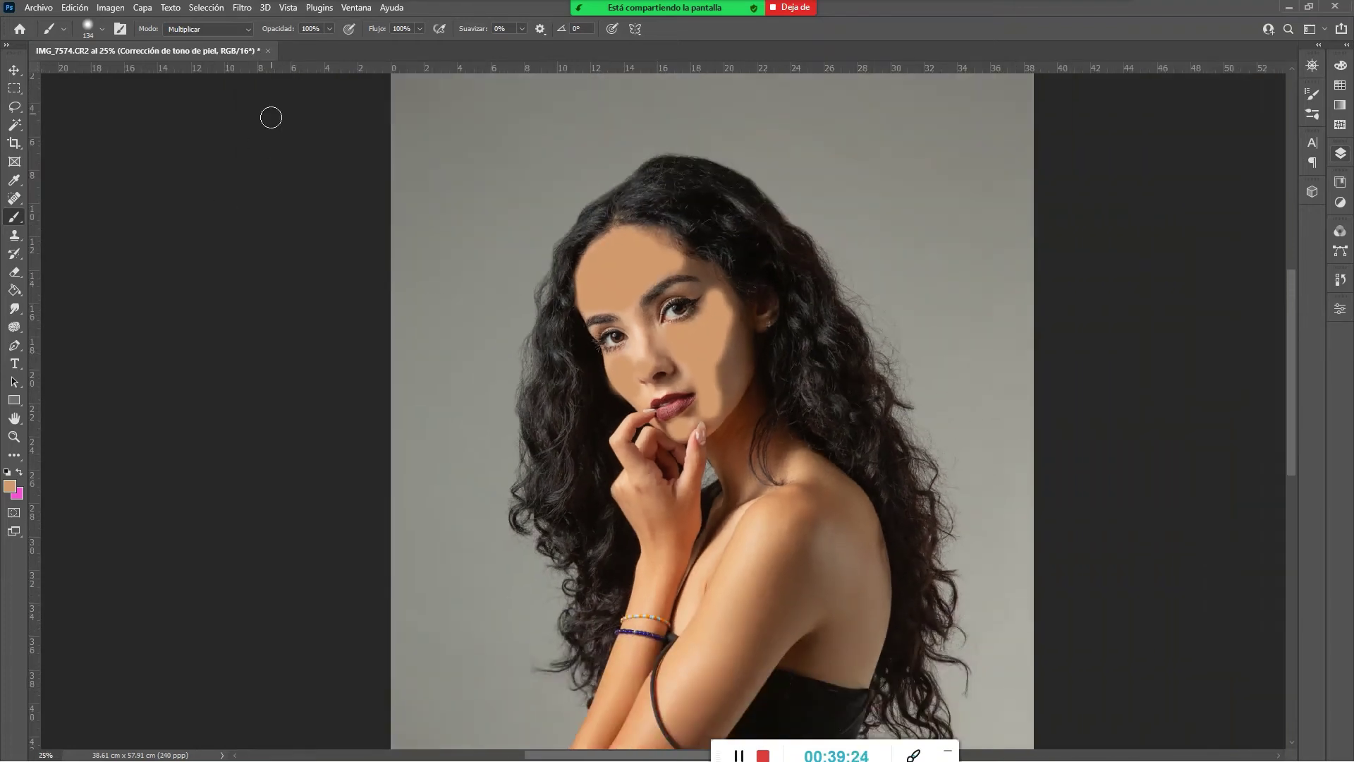
click(244, 29)
click(221, 42)
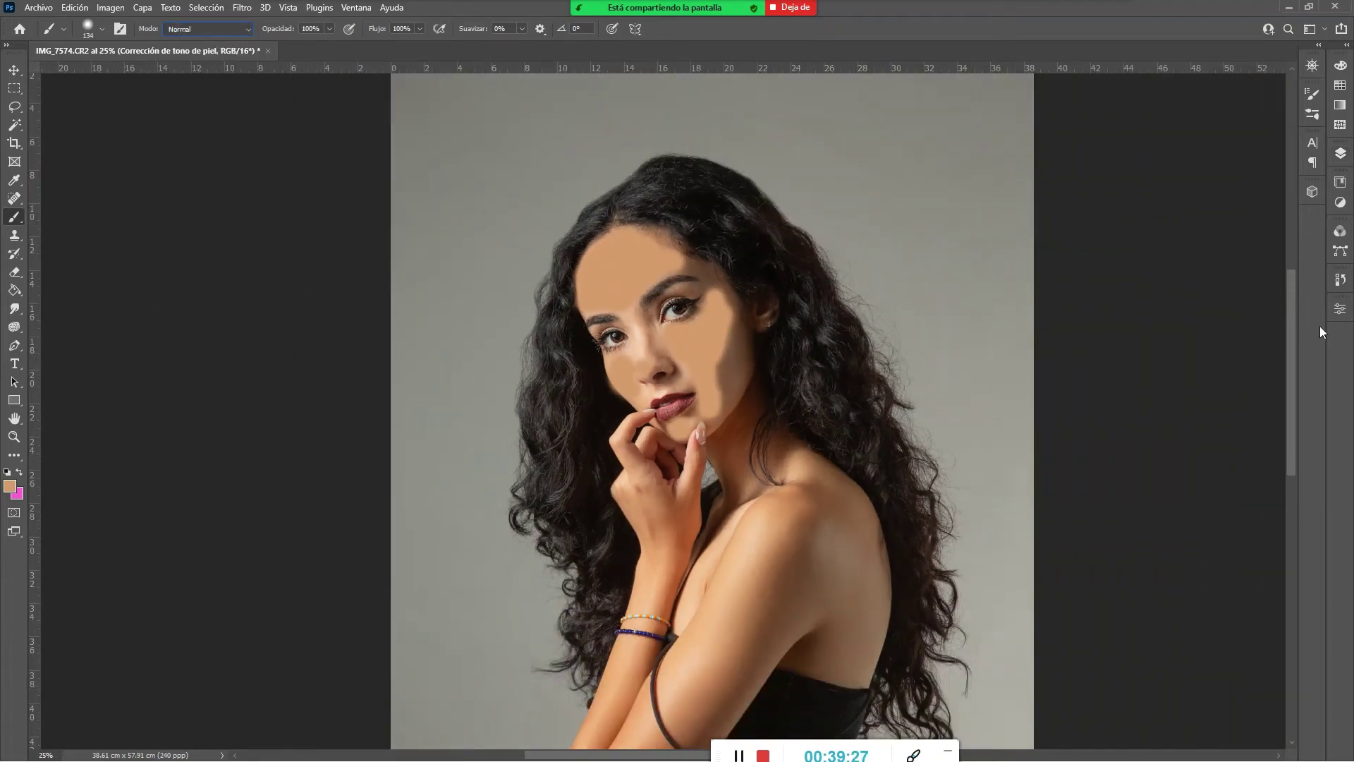
Try successive blend modes on the Corrección de tono de piel layer and settle on Saturación
click(1340, 154)
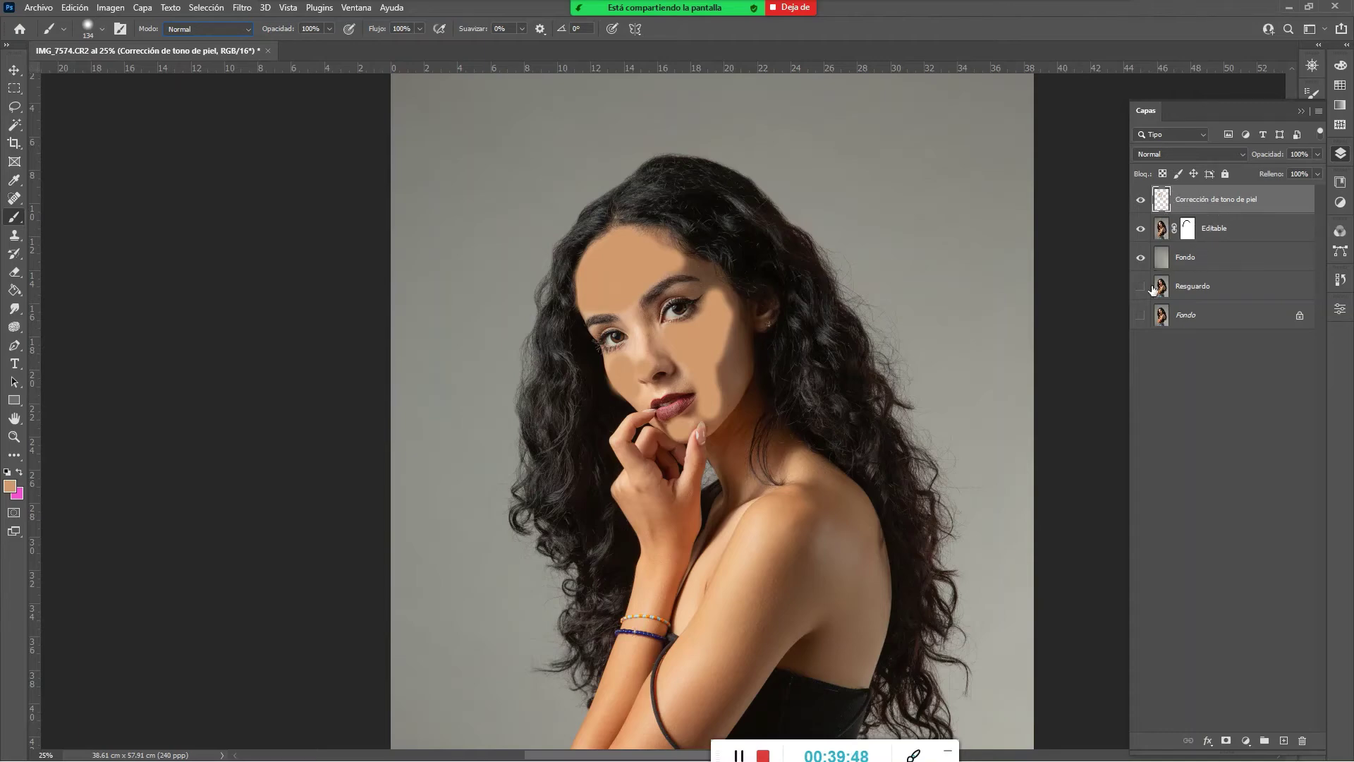
click(1234, 154)
click(1205, 177)
key(Down)
key(Down)
key(Down)
key(Down)
key(Down)
key(Down)
key(Down)
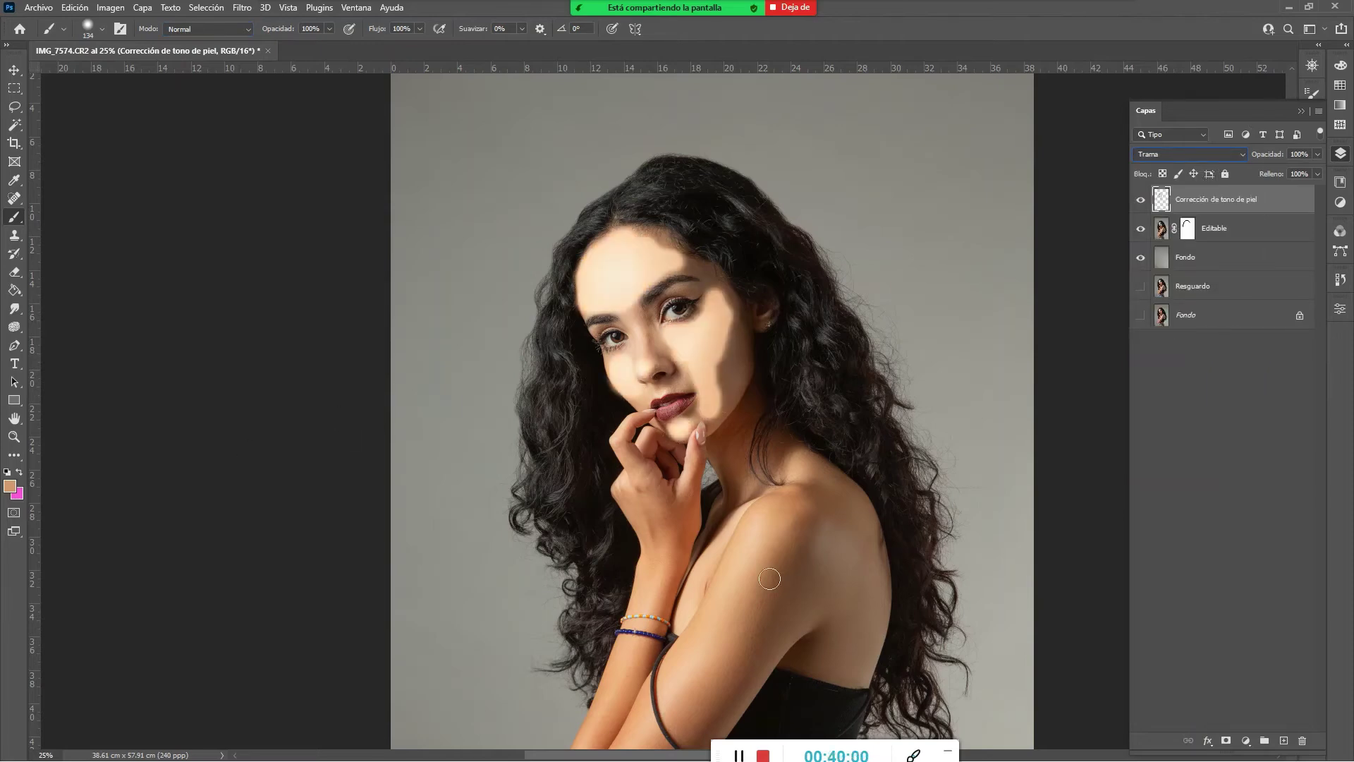
key(Down)
key(Down)
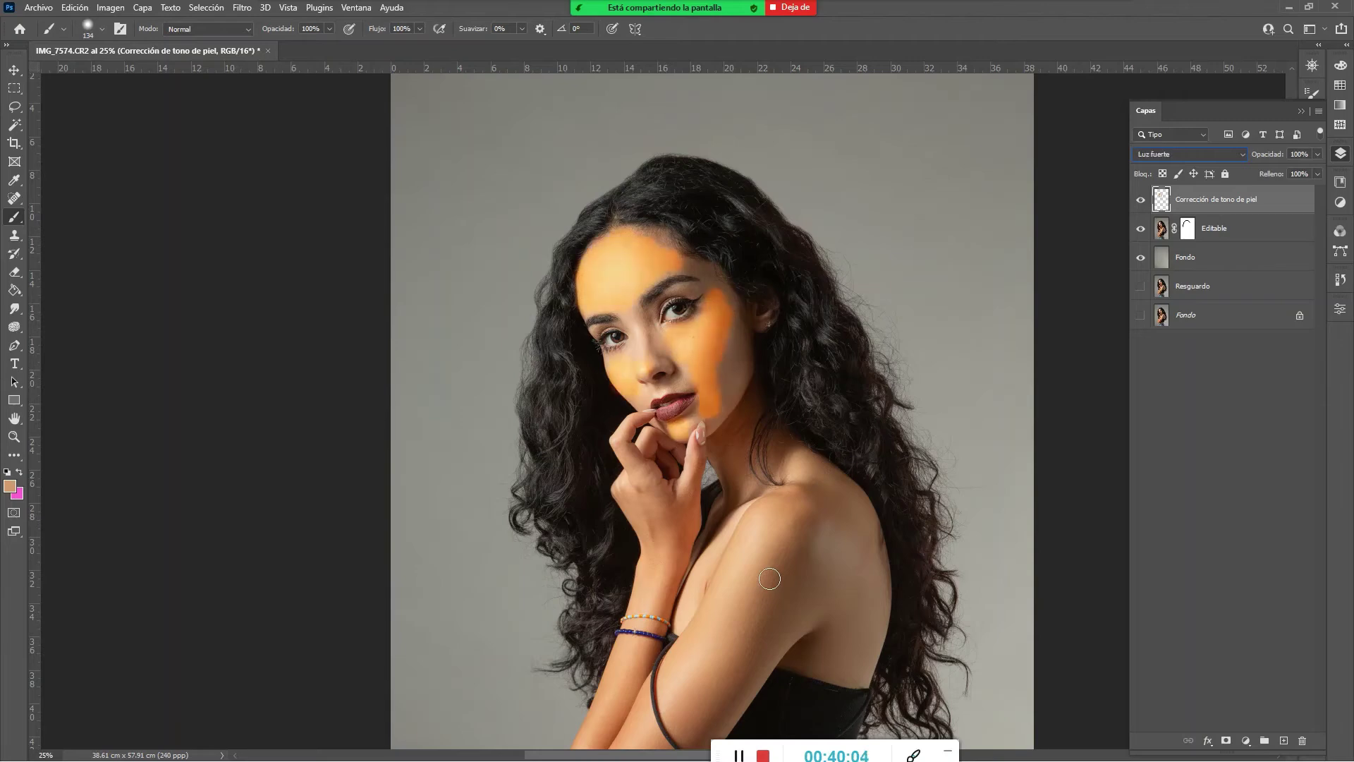
key(Down)
key(Down)
key(Down)
key(Down)
key(Down)
key(Down)
key(Down)
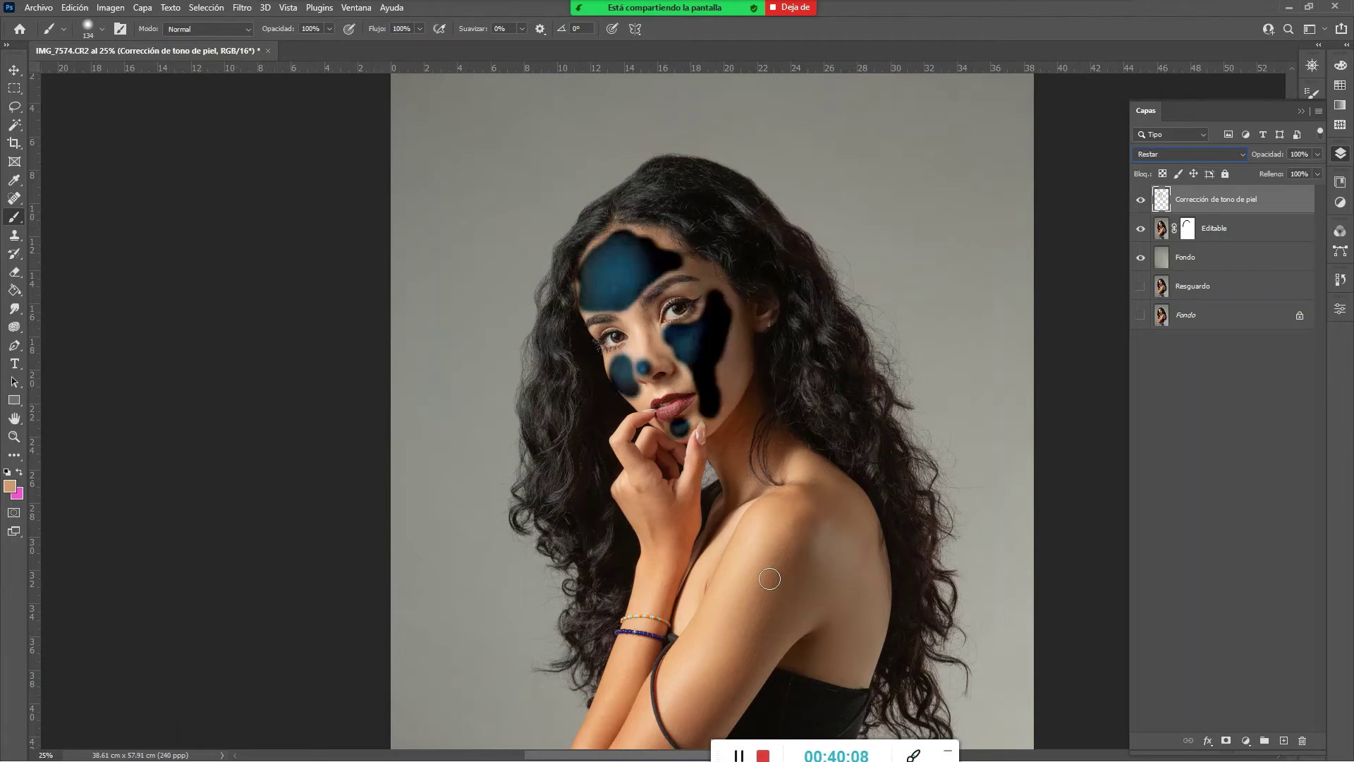
key(Down)
key(Down)
key(Down)
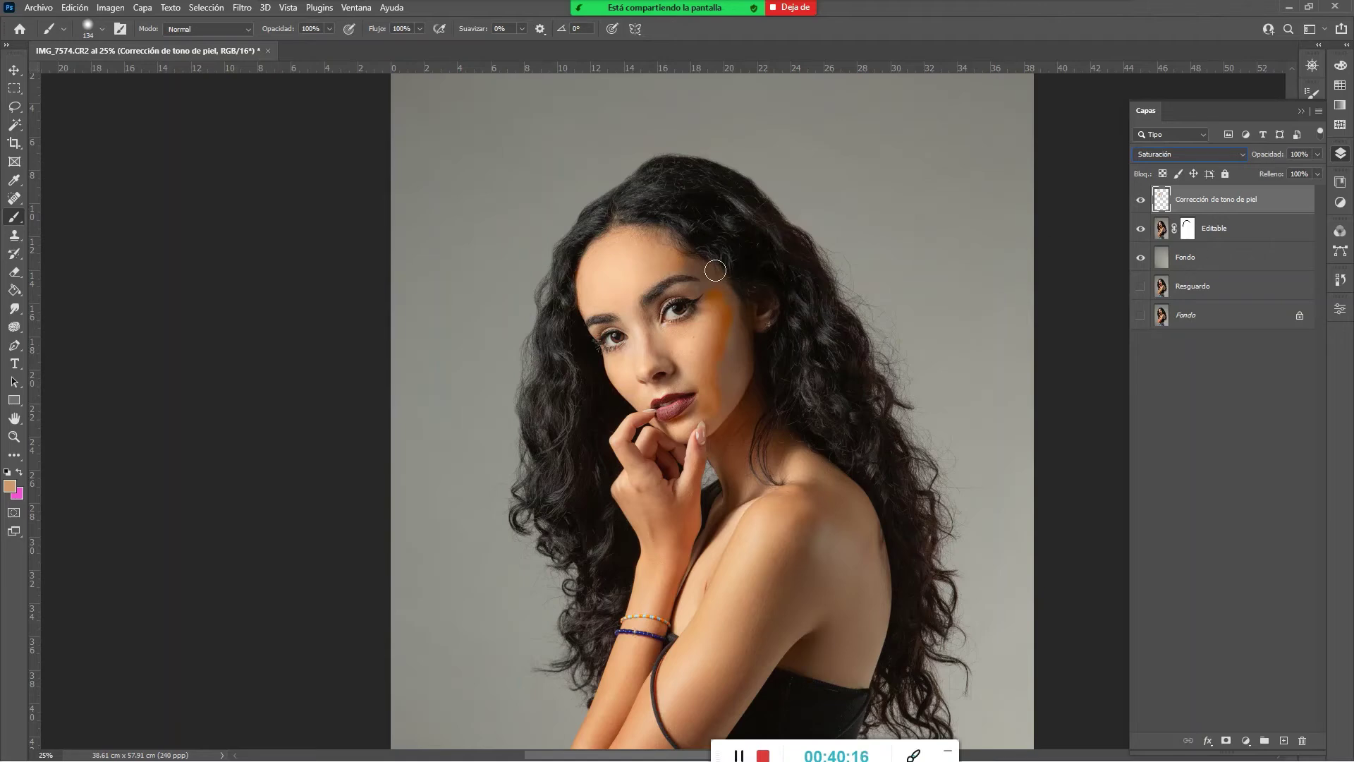
Toggle the visibility of the Corrección de tono de piel layer to compare the face with and without it
click(1141, 200)
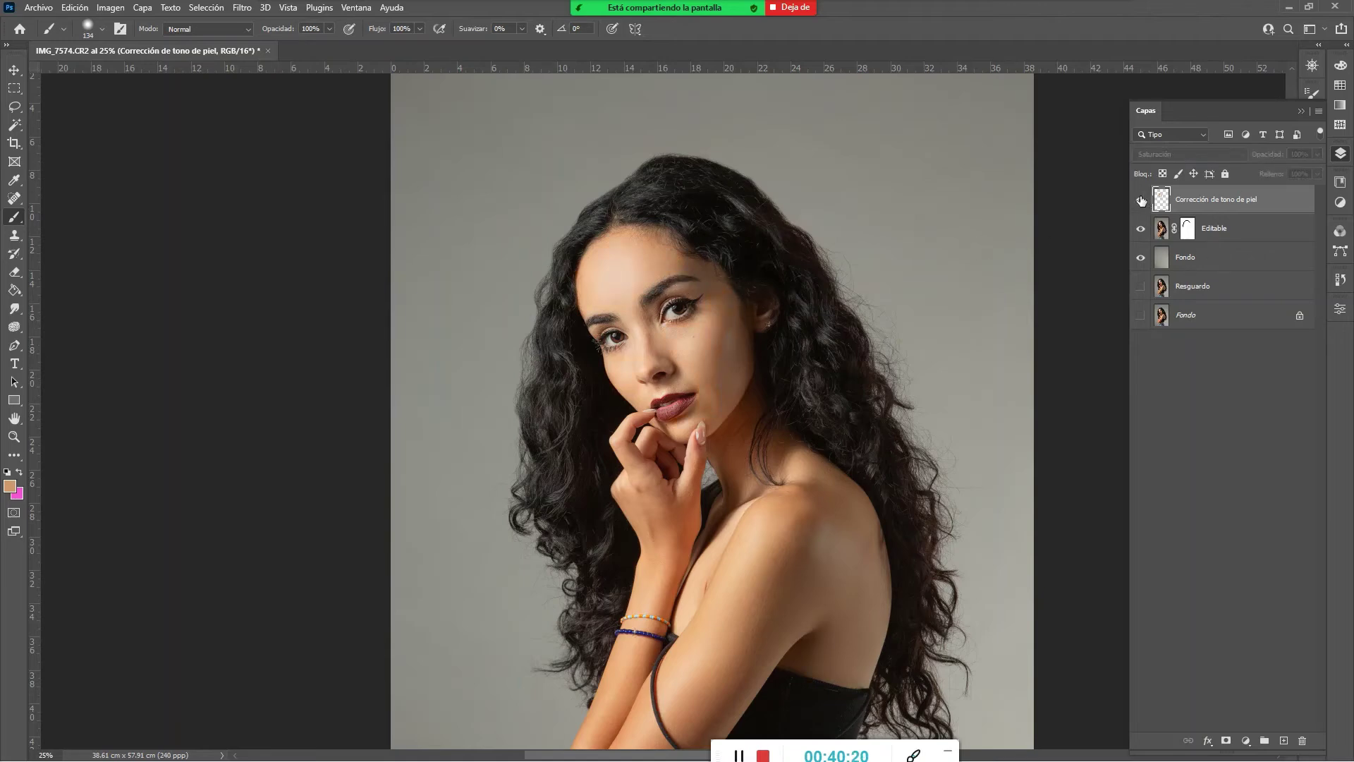
click(1140, 200)
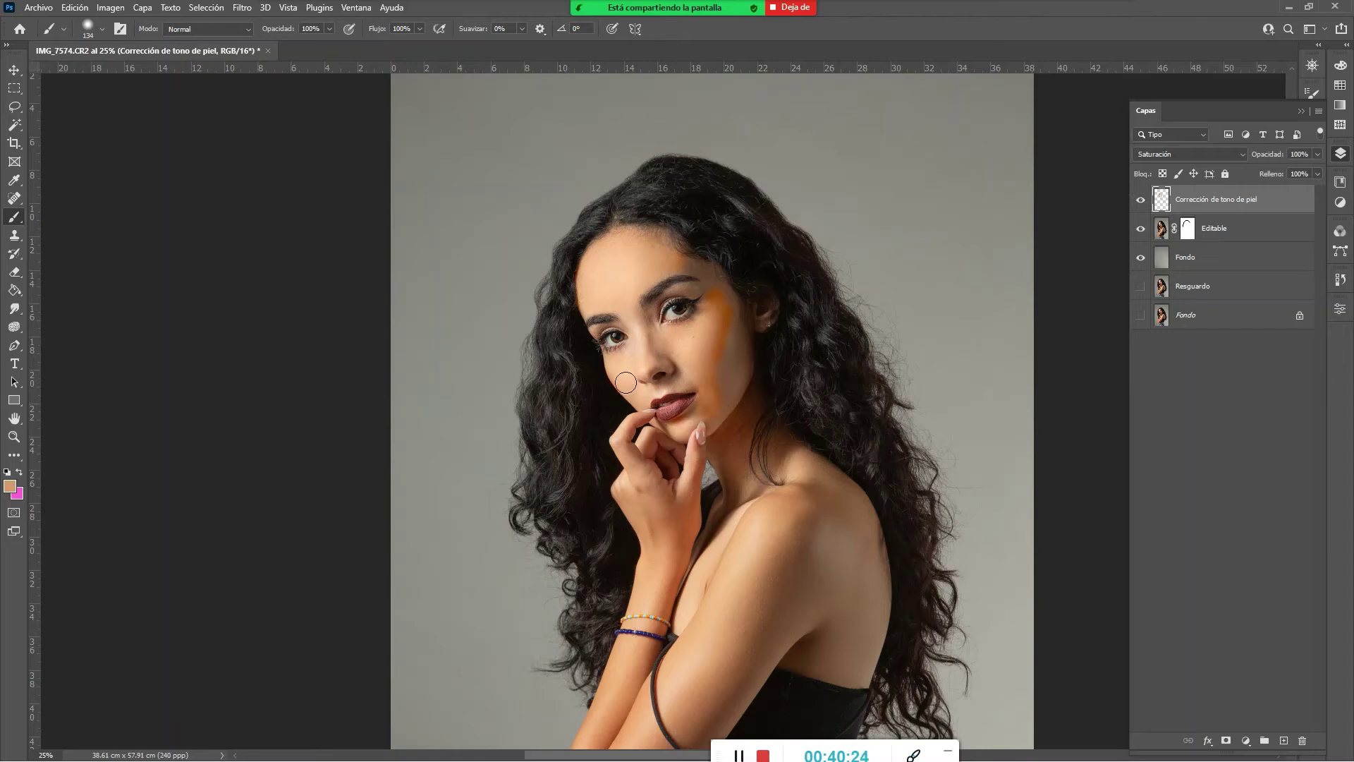
click(1142, 201)
click(1141, 202)
click(1141, 201)
click(1142, 201)
Try to erase the oversaturated orange strip along the shaded cheek with the Eraser
key(e)
key(alt+e)
key(Escape)
key(Escape)
key(b)
key(e)
drag(721, 294, 722, 411)
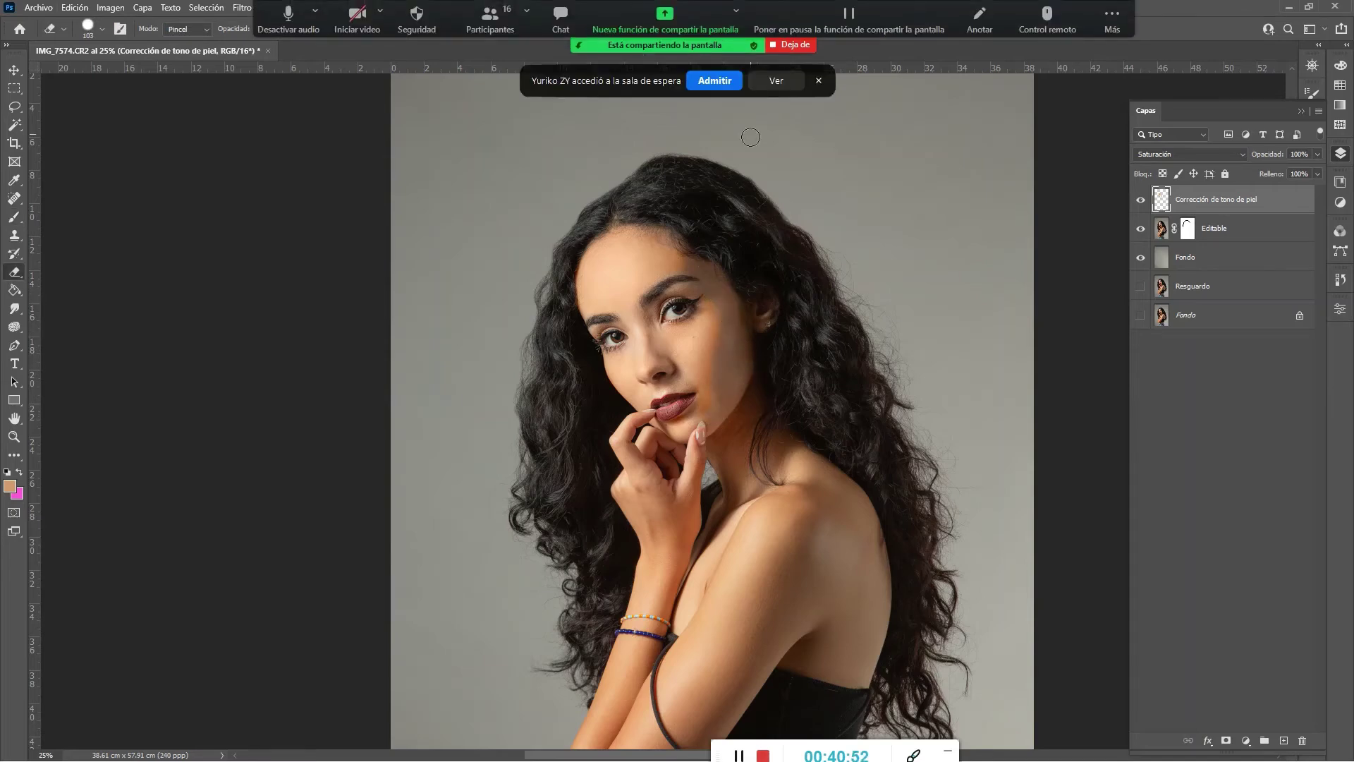
Admit the participant from the waiting room and undo the erasing on the cheek
click(725, 83)
key(ctrl+z)
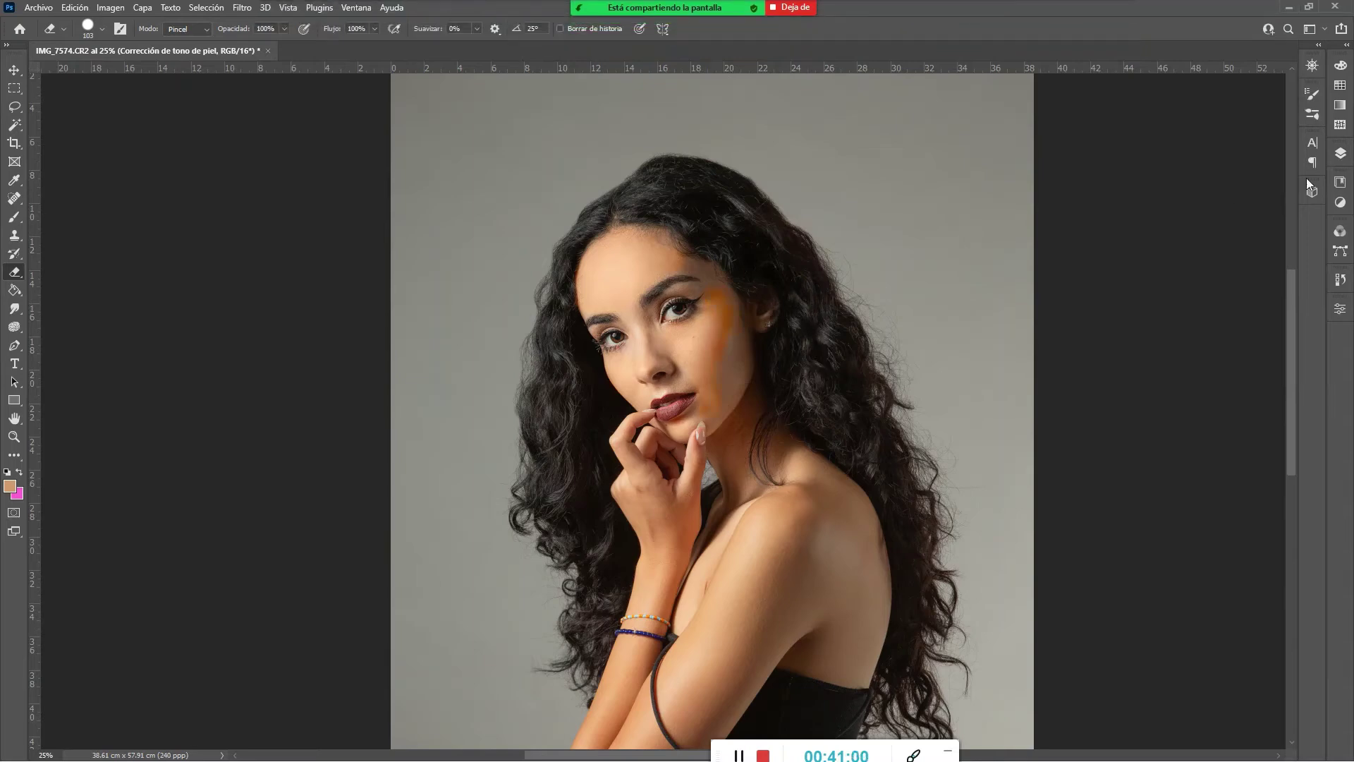
Add a layer mask to the Corrección de tono de piel layer
click(1340, 153)
click(1189, 232)
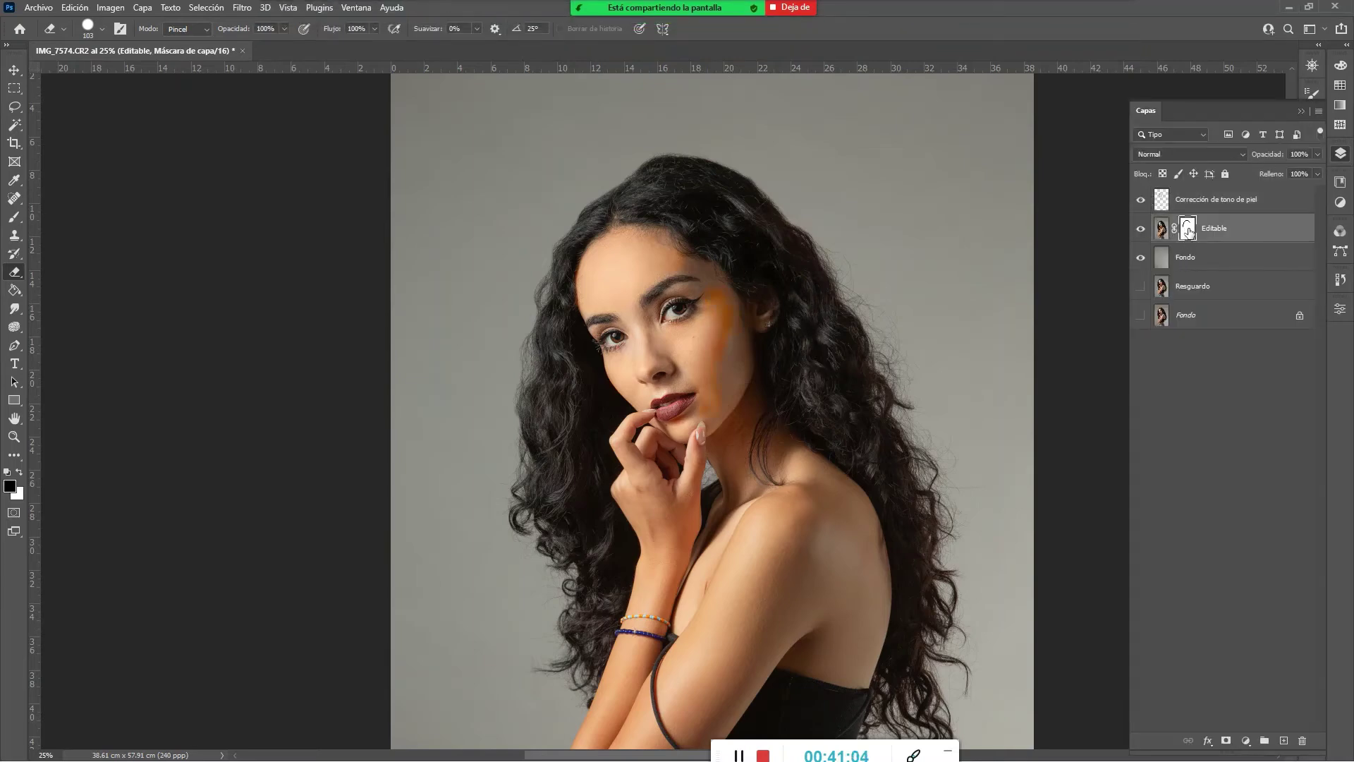
click(1163, 205)
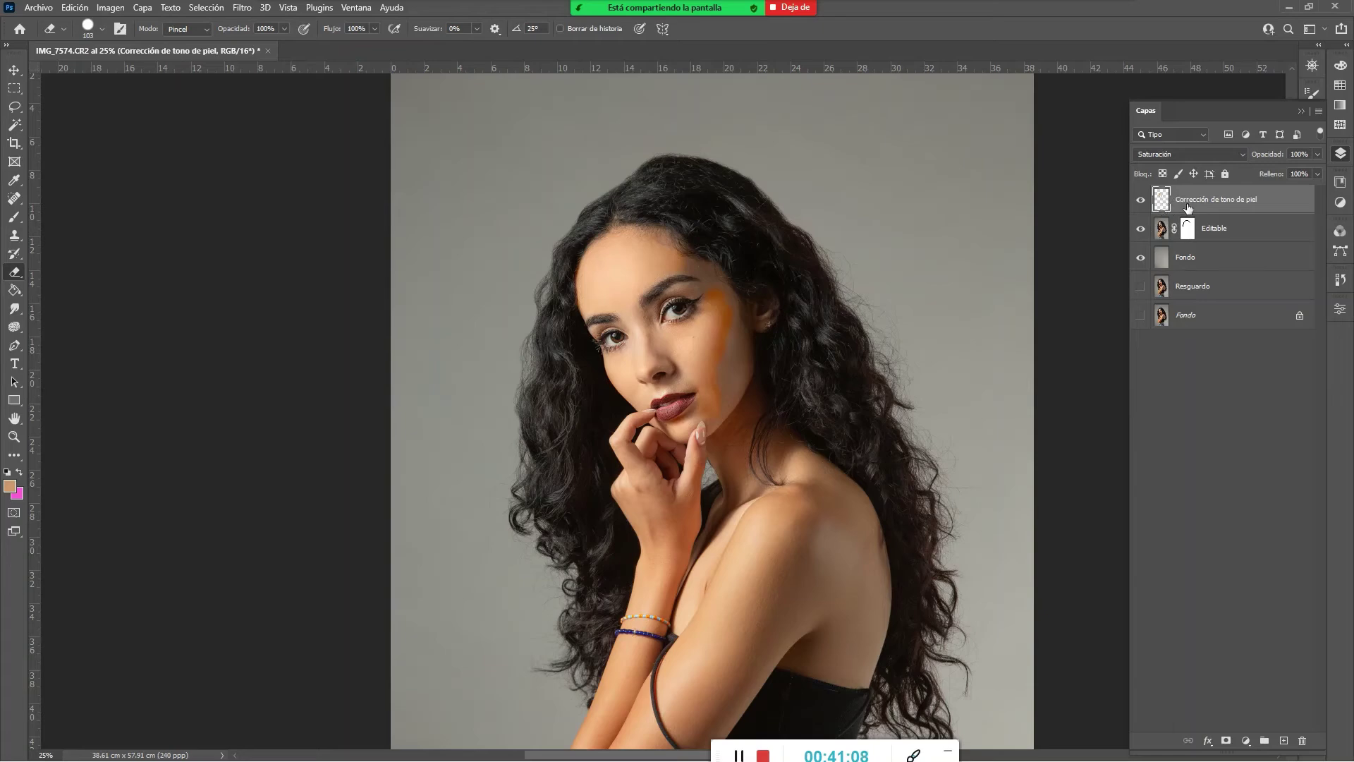
click(1228, 742)
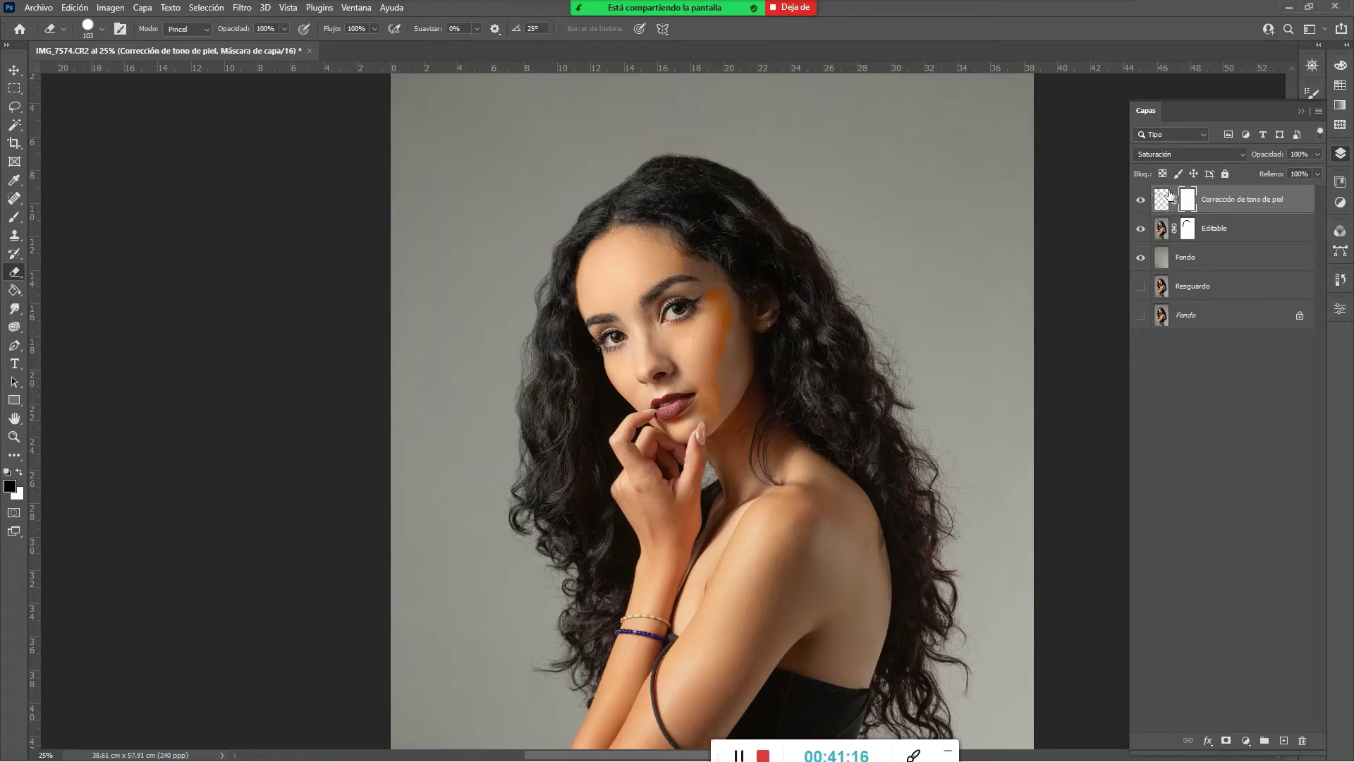
Enlarge the brush to 263 px and paint black on the layer mask over the orange strip along the cheek
key(b)
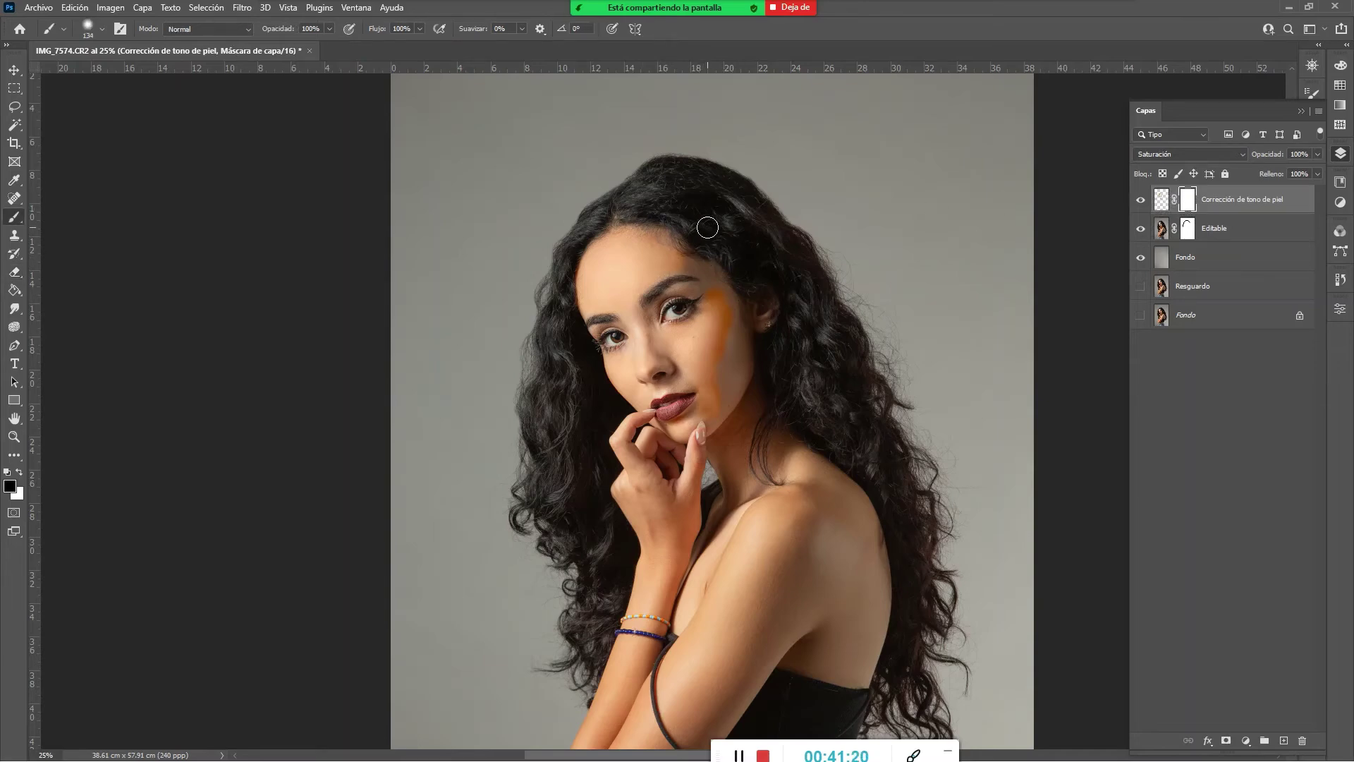
right_click(821, 236)
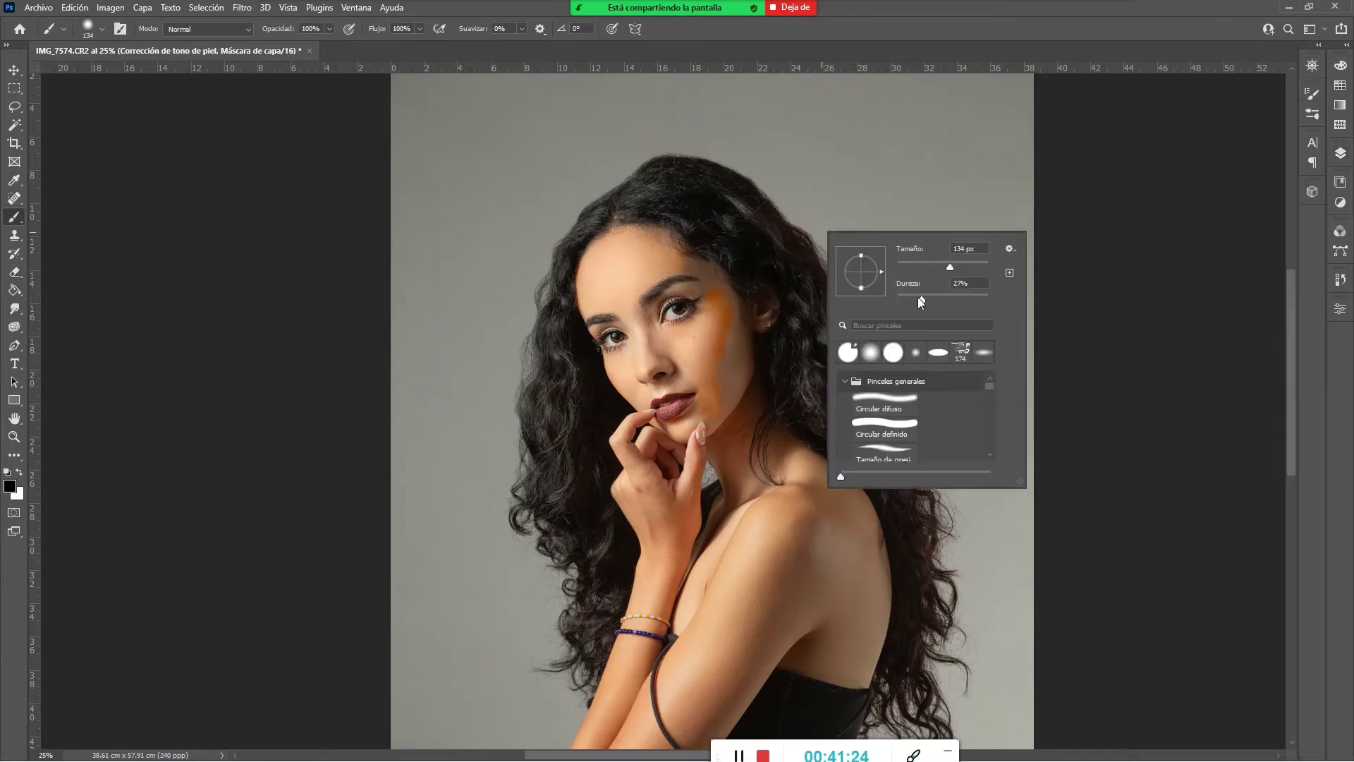
click(955, 266)
click(709, 254)
mouse_move(723, 289)
mouse_down()
mouse_move(739, 325)
mouse_move(733, 292)
mouse_move(720, 293)
mouse_move(733, 353)
mouse_up()
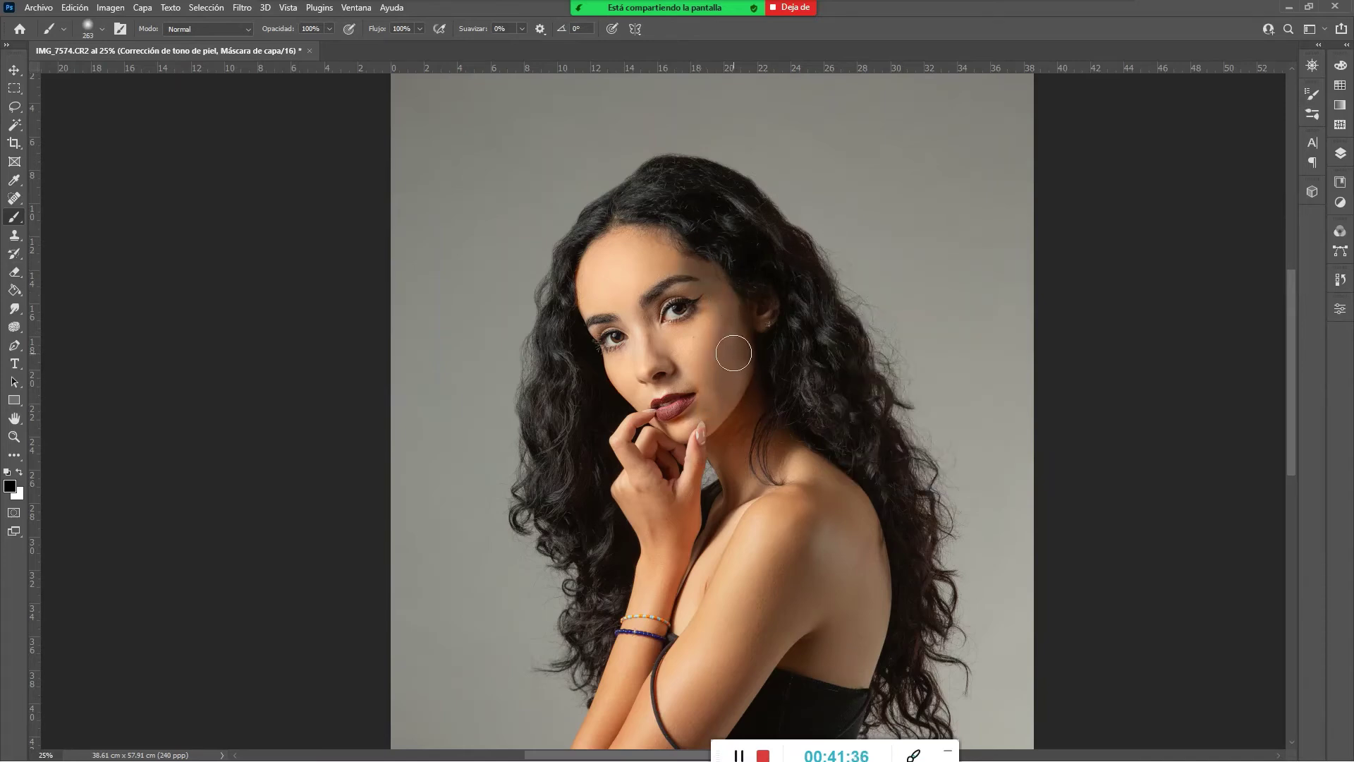
Compare the whole figure with and without the Corrección de tono de piel layer, leaving that layer hidden
drag(798, 423, 773, 278)
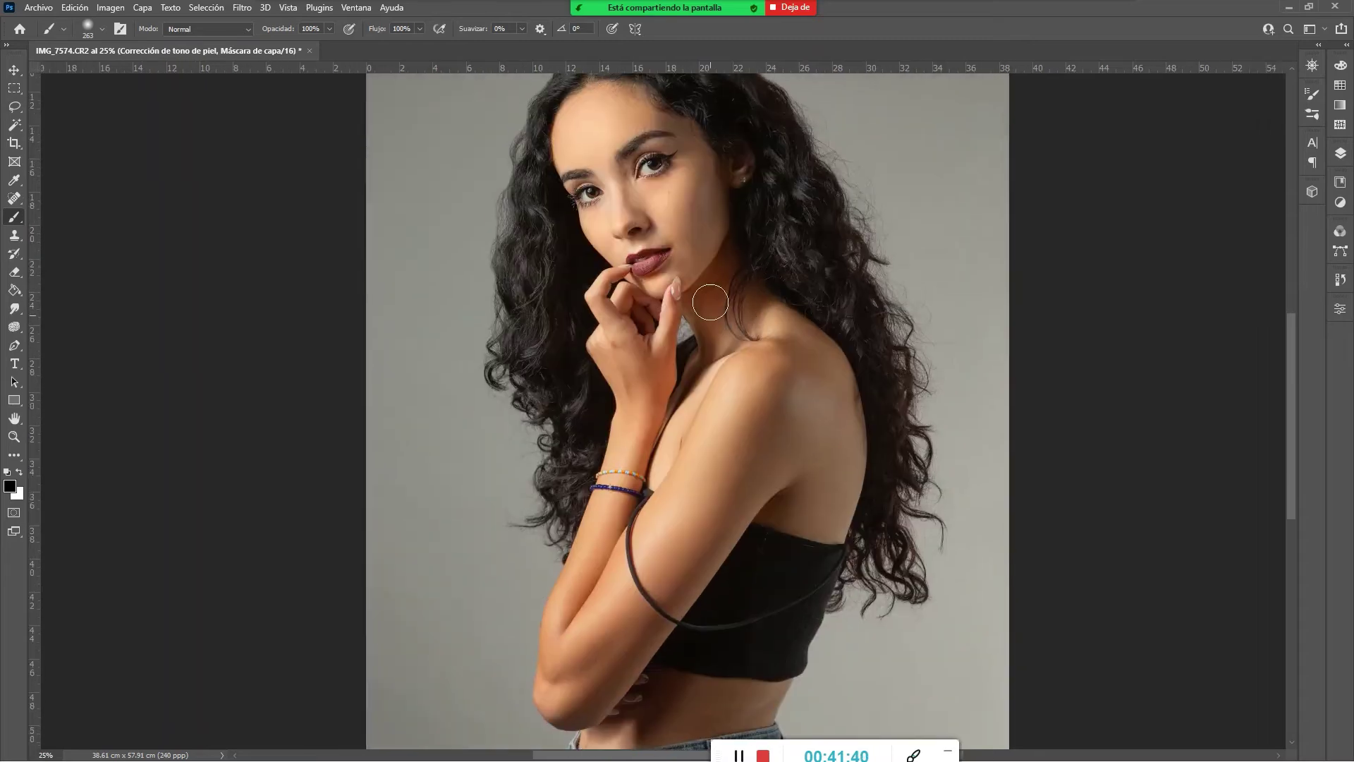
key(ctrl+minus)
click(1340, 153)
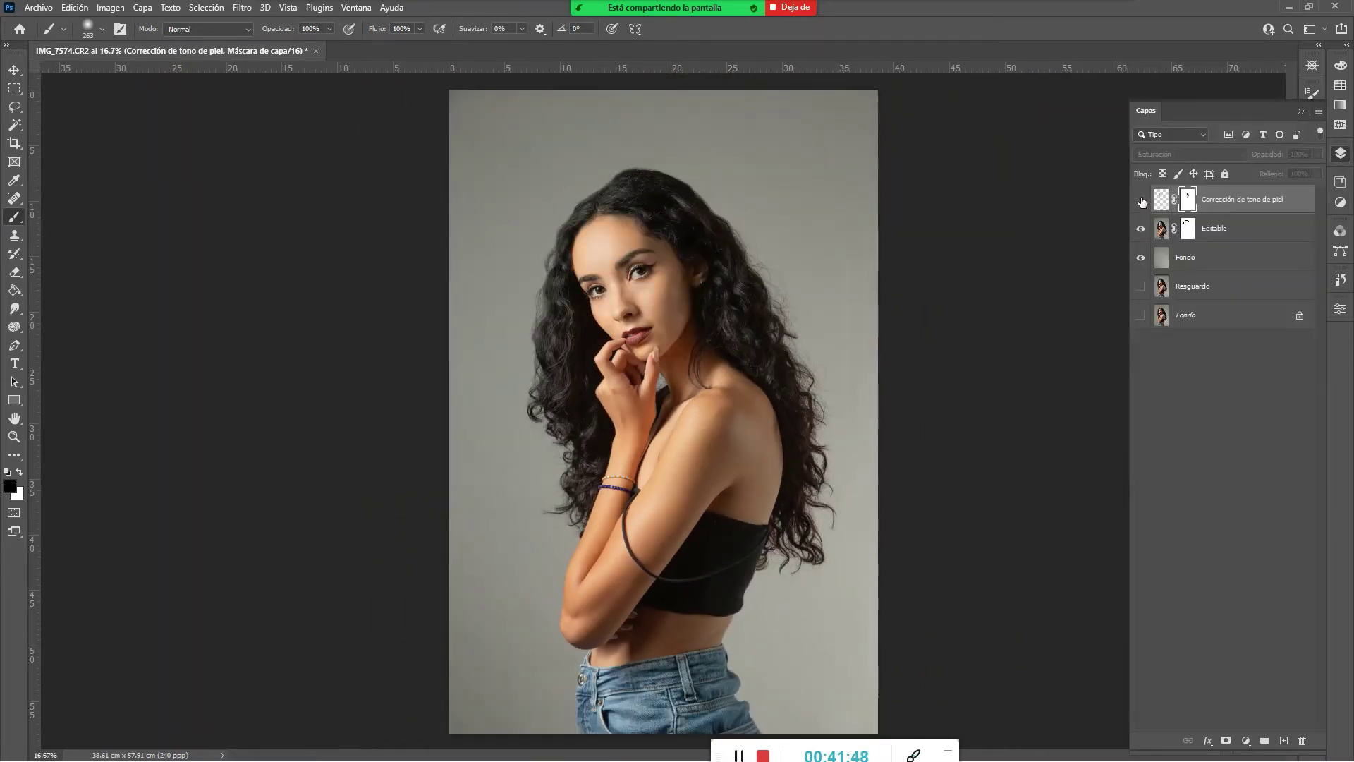
click(1142, 200)
Select the facial skin on the Editable layer by painting a quick mask over forehead, nose and cheeks, and invert the resulting selection
click(1162, 232)
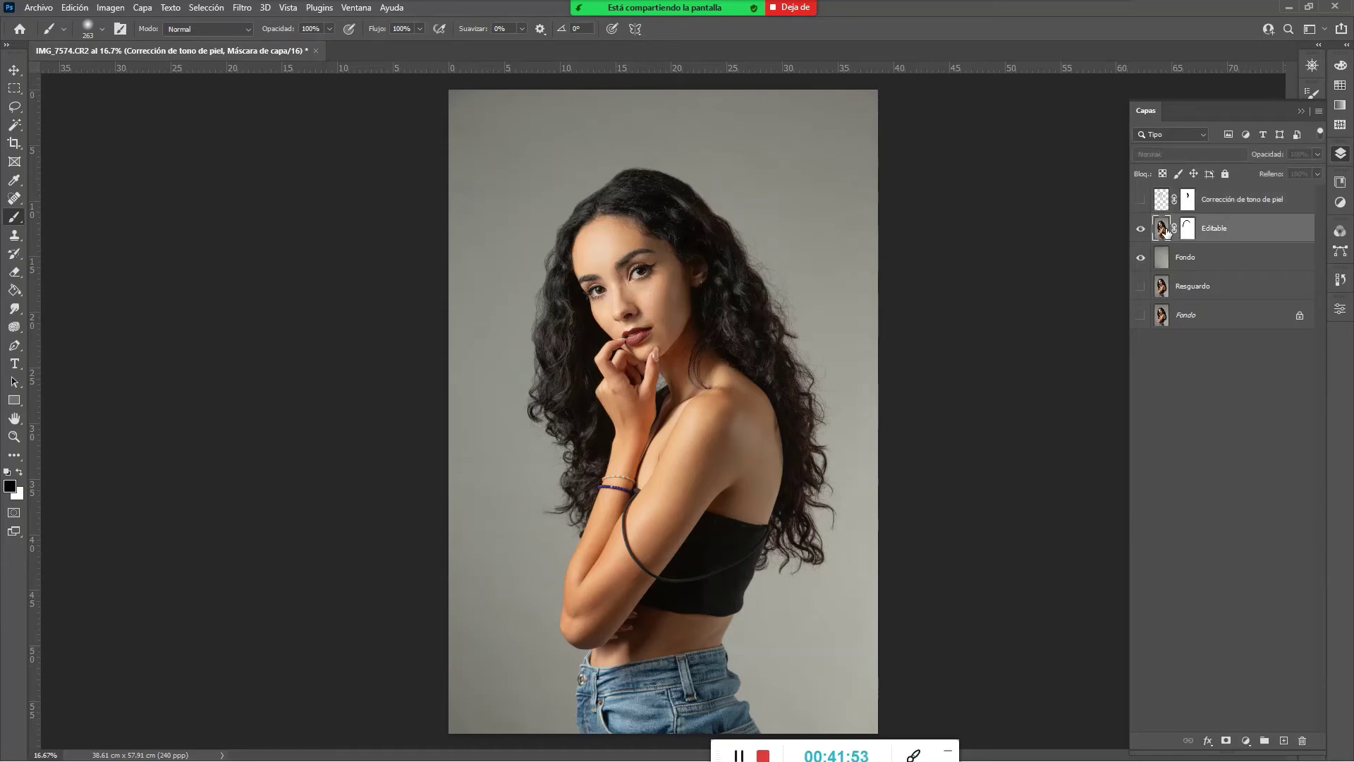
click(14, 515)
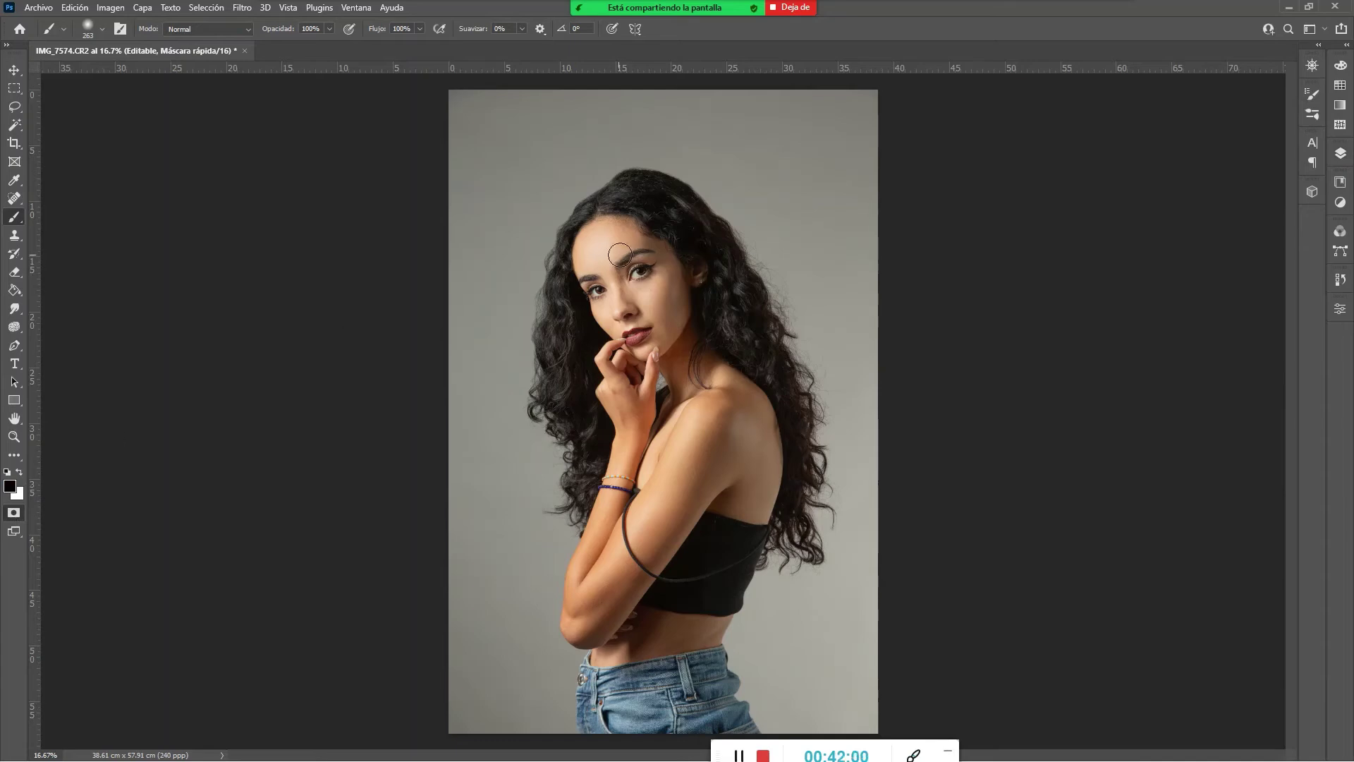
mouse_move(578, 251)
mouse_down()
mouse_move(607, 246)
mouse_move(588, 261)
mouse_move(633, 235)
mouse_move(675, 280)
mouse_move(673, 267)
mouse_move(651, 296)
mouse_move(676, 306)
mouse_move(664, 327)
mouse_move(616, 312)
mouse_move(611, 275)
mouse_move(601, 329)
mouse_up()
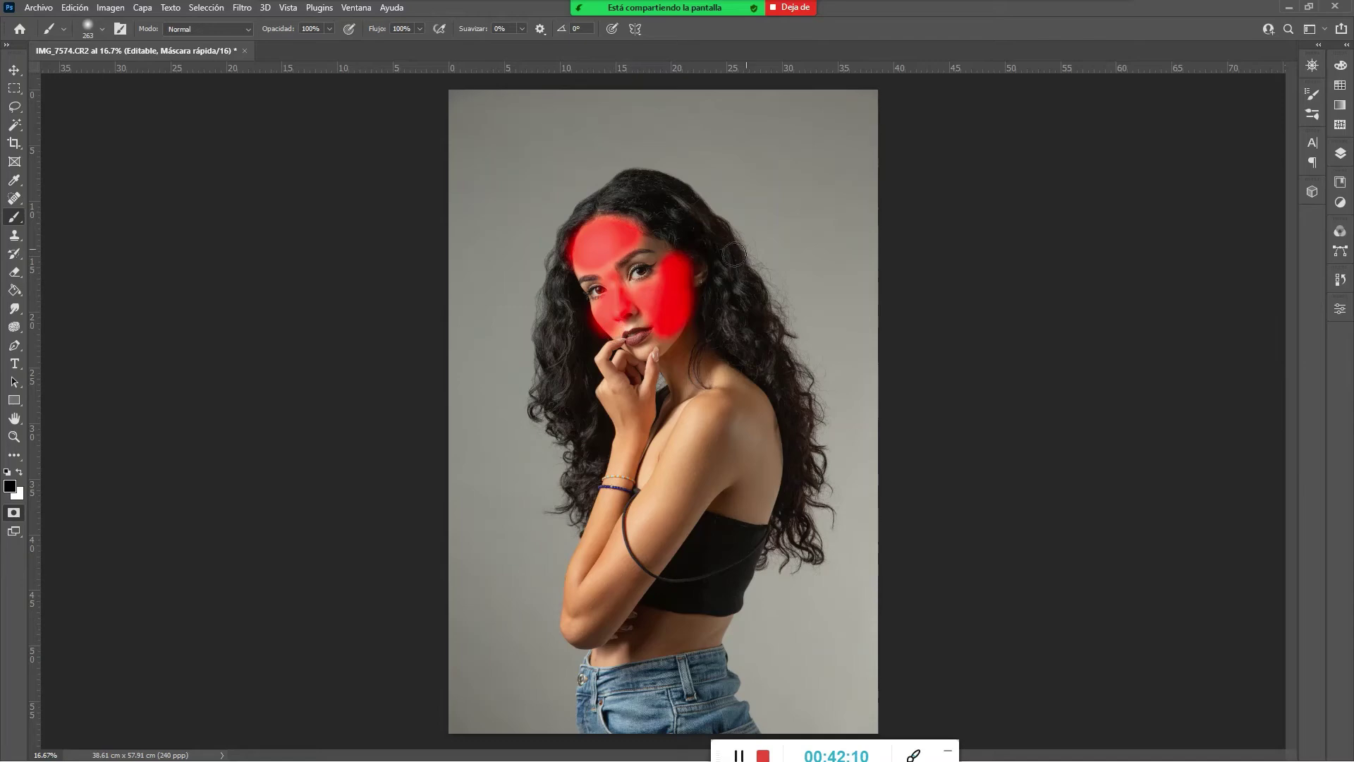
click(14, 513)
click(207, 9)
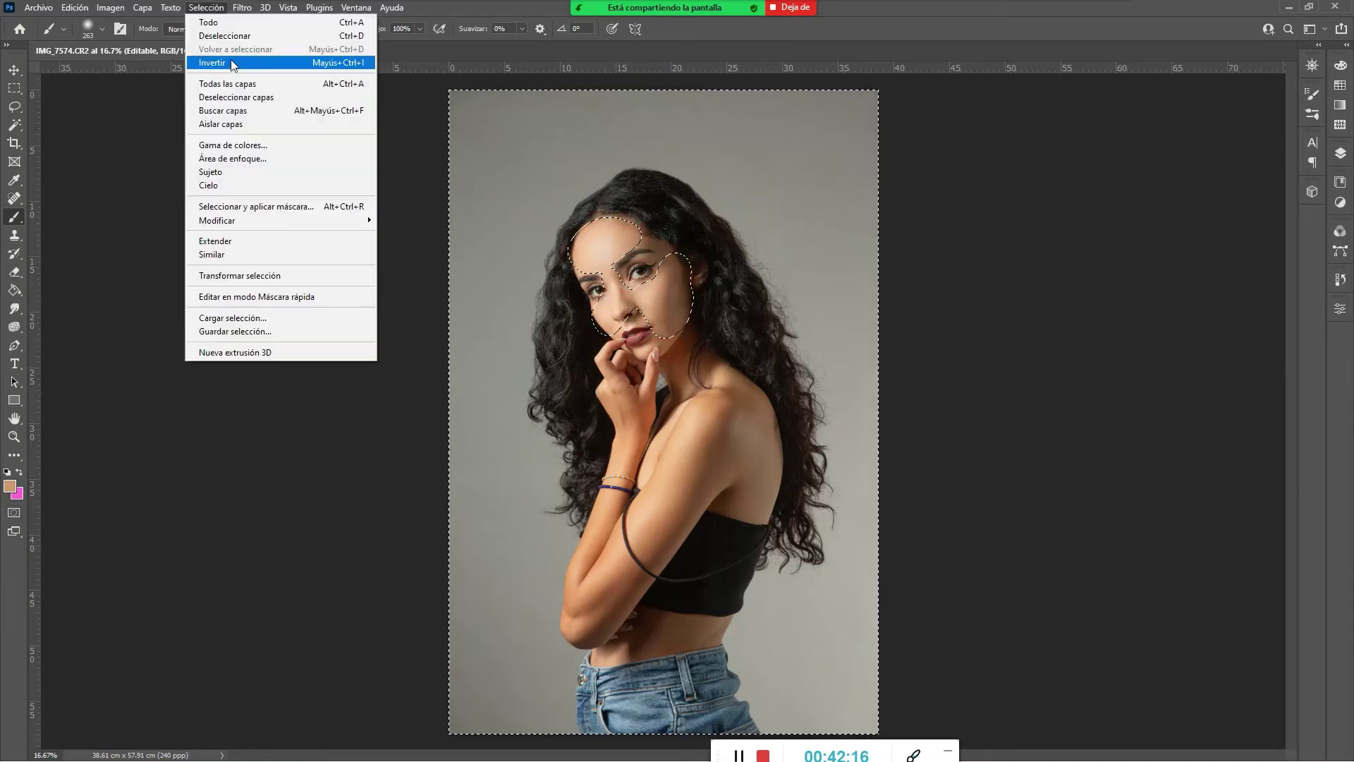
click(231, 63)
Add a Tono/saturación adjustment layer above Editable, masked to the face selection
click(1340, 153)
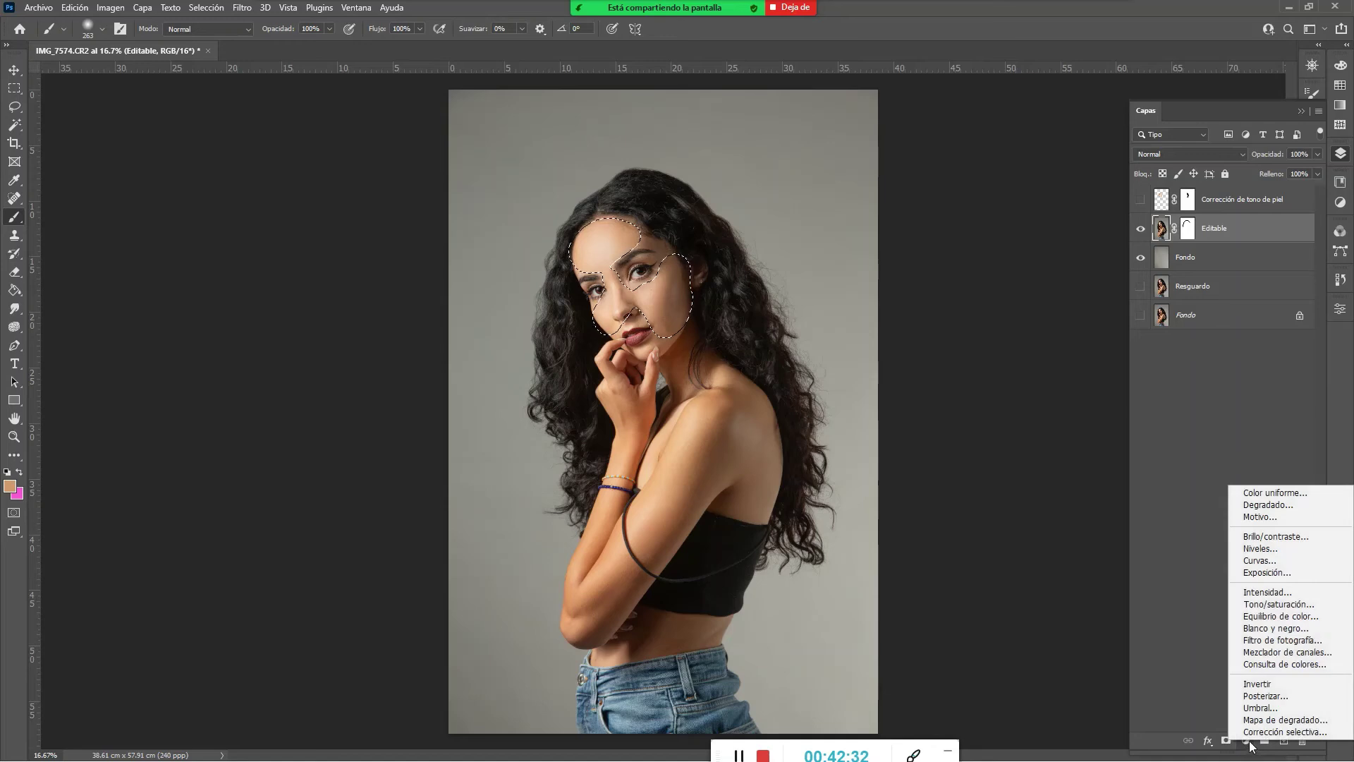
click(1284, 605)
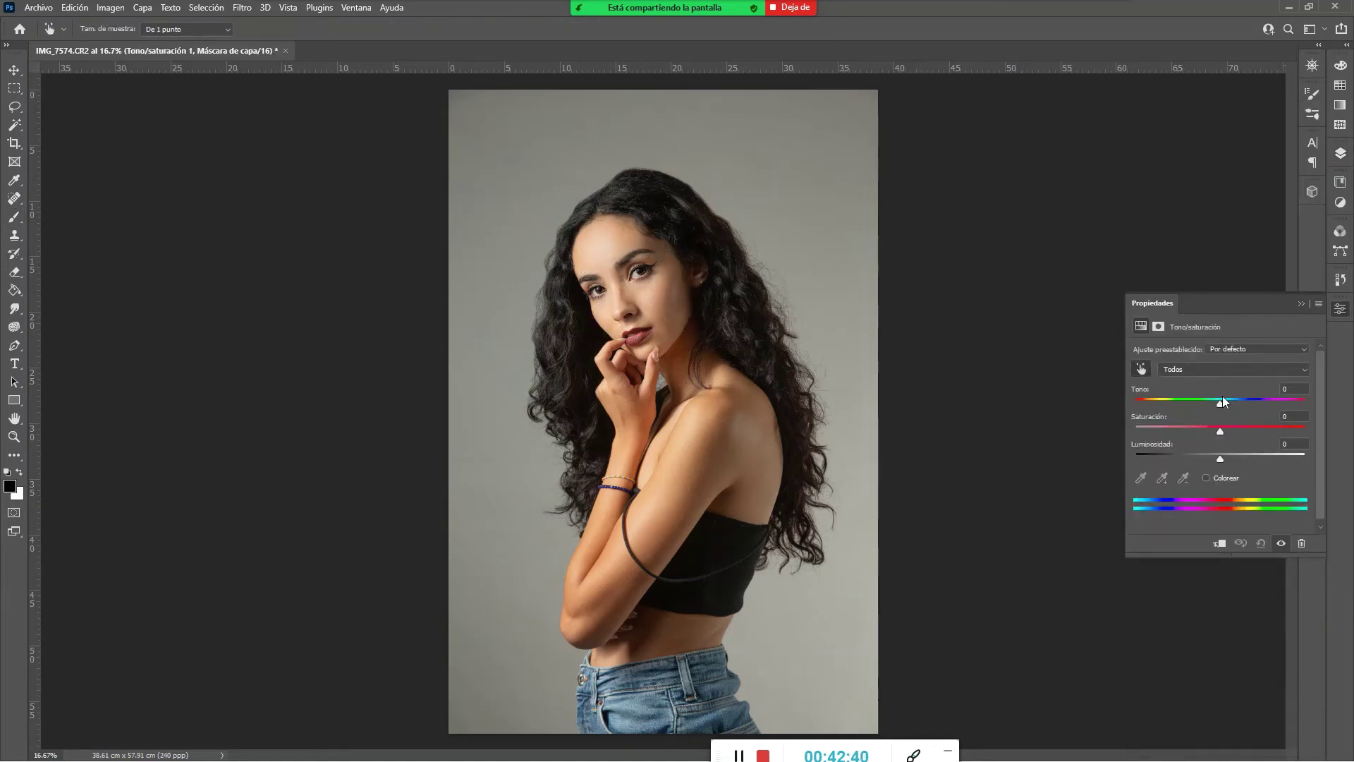
Try adjusting the Azules and Cianes ranges of the Tono/saturación layer, and undo the changes
click(1205, 370)
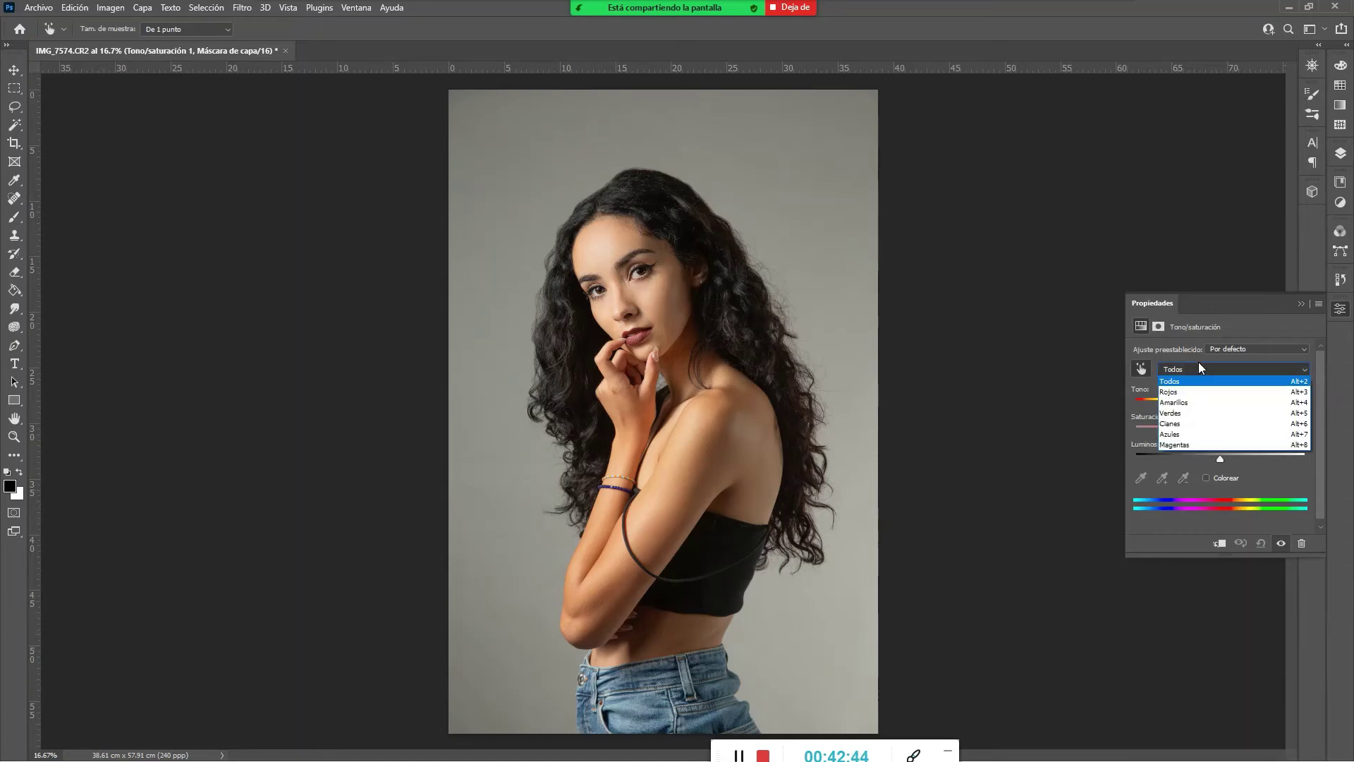
click(1187, 435)
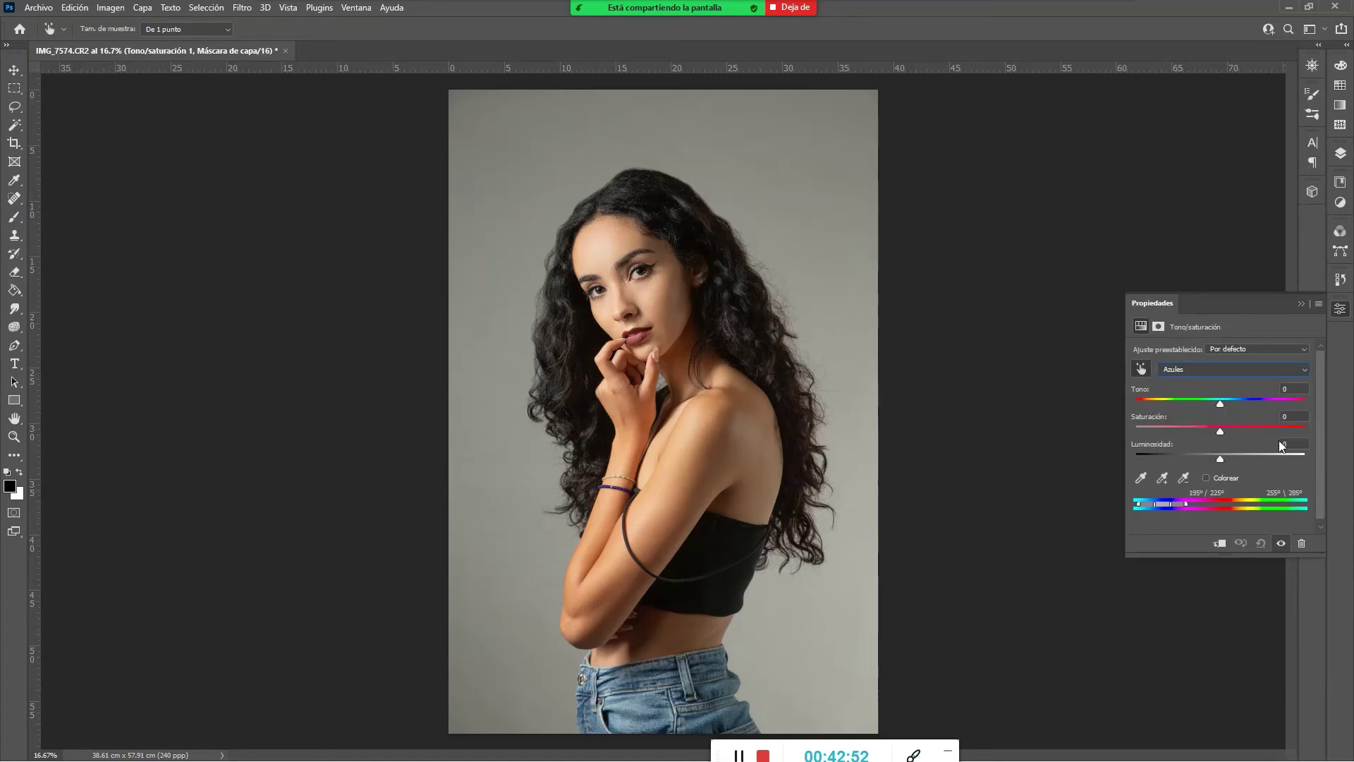
drag(1221, 431, 1214, 460)
key(ctrl+z)
key(ctrl+z)
click(1238, 367)
click(1187, 426)
key(ctrl+z)
click(1347, 159)
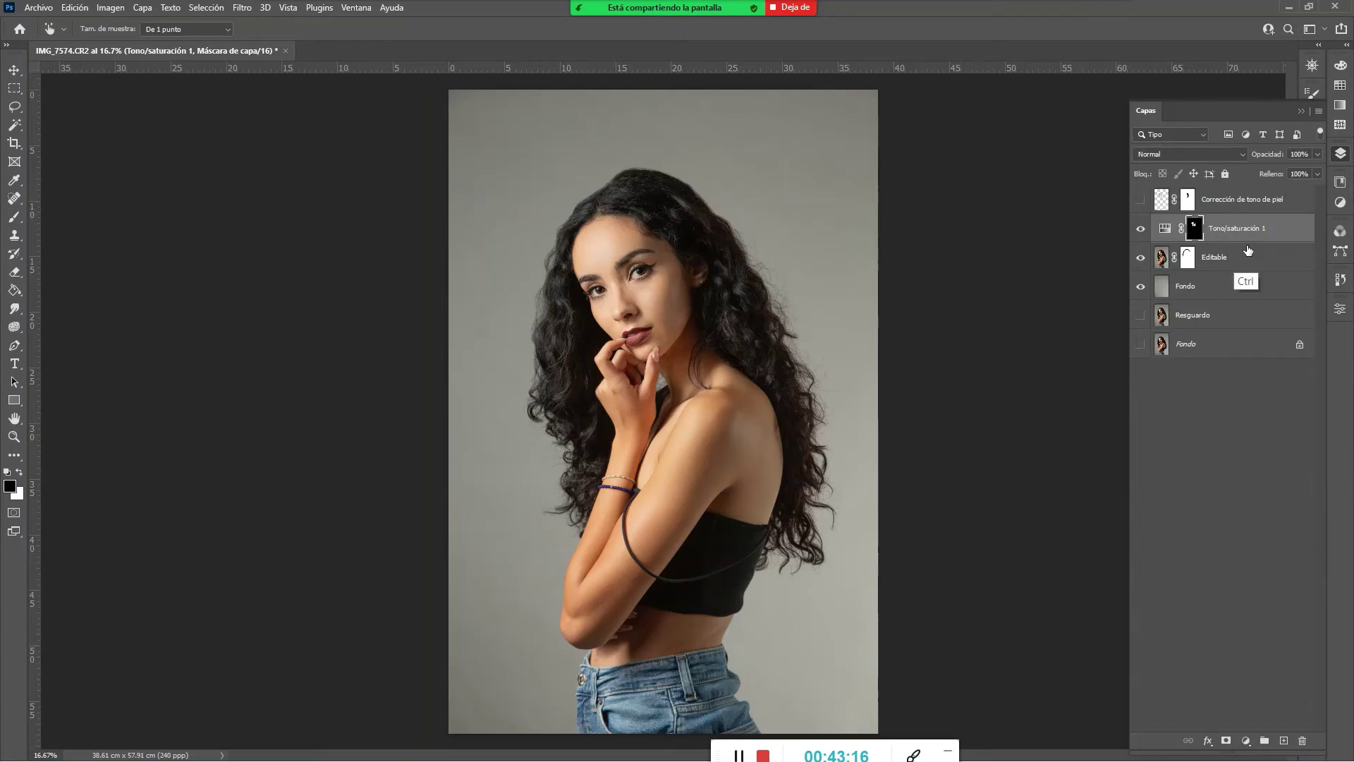
Shift the facial skin tone in the Tono/saturación 1 layer's Todos range with Tono at -2, slightly higher Saturación and Luminosidad at -2
double_click(1169, 235)
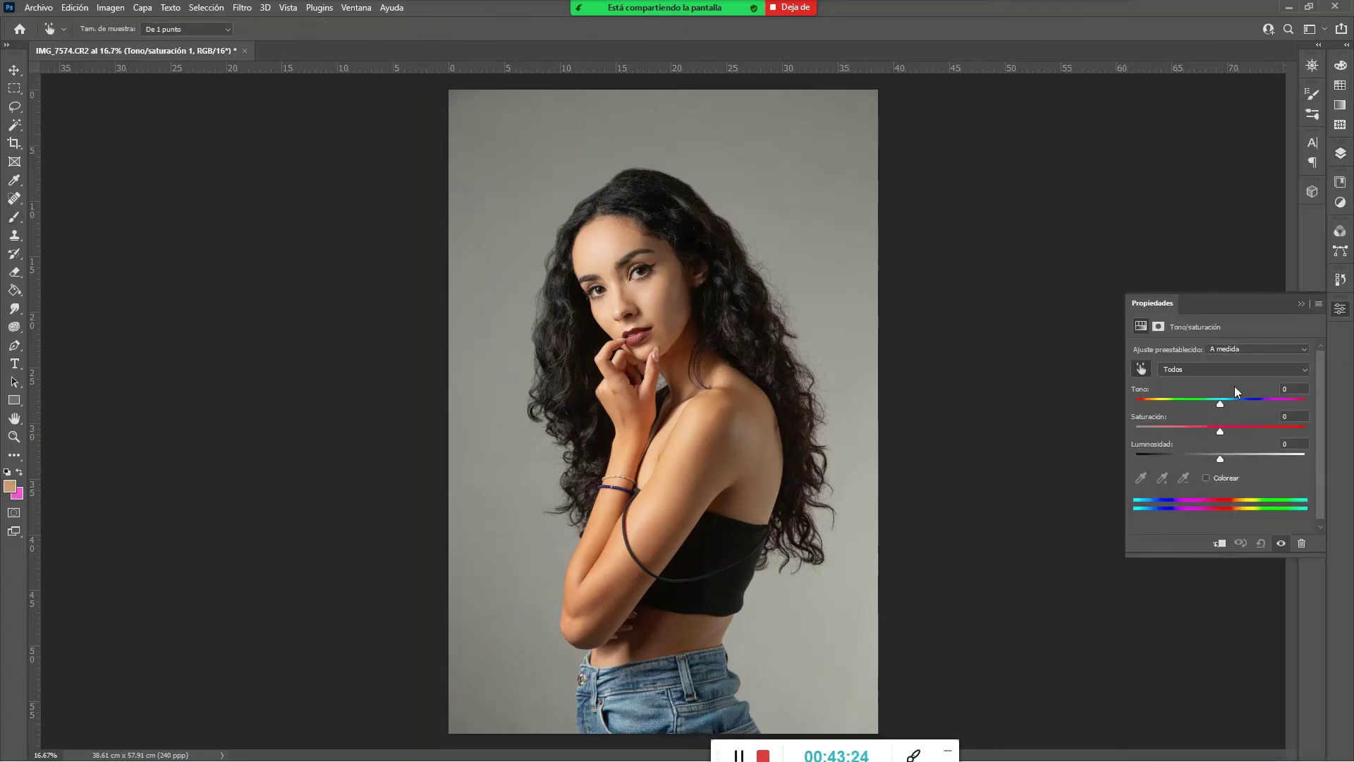
click(1200, 370)
click(1144, 390)
mouse_move(1220, 403)
mouse_down()
mouse_move(1165, 398)
mouse_move(1241, 407)
mouse_up()
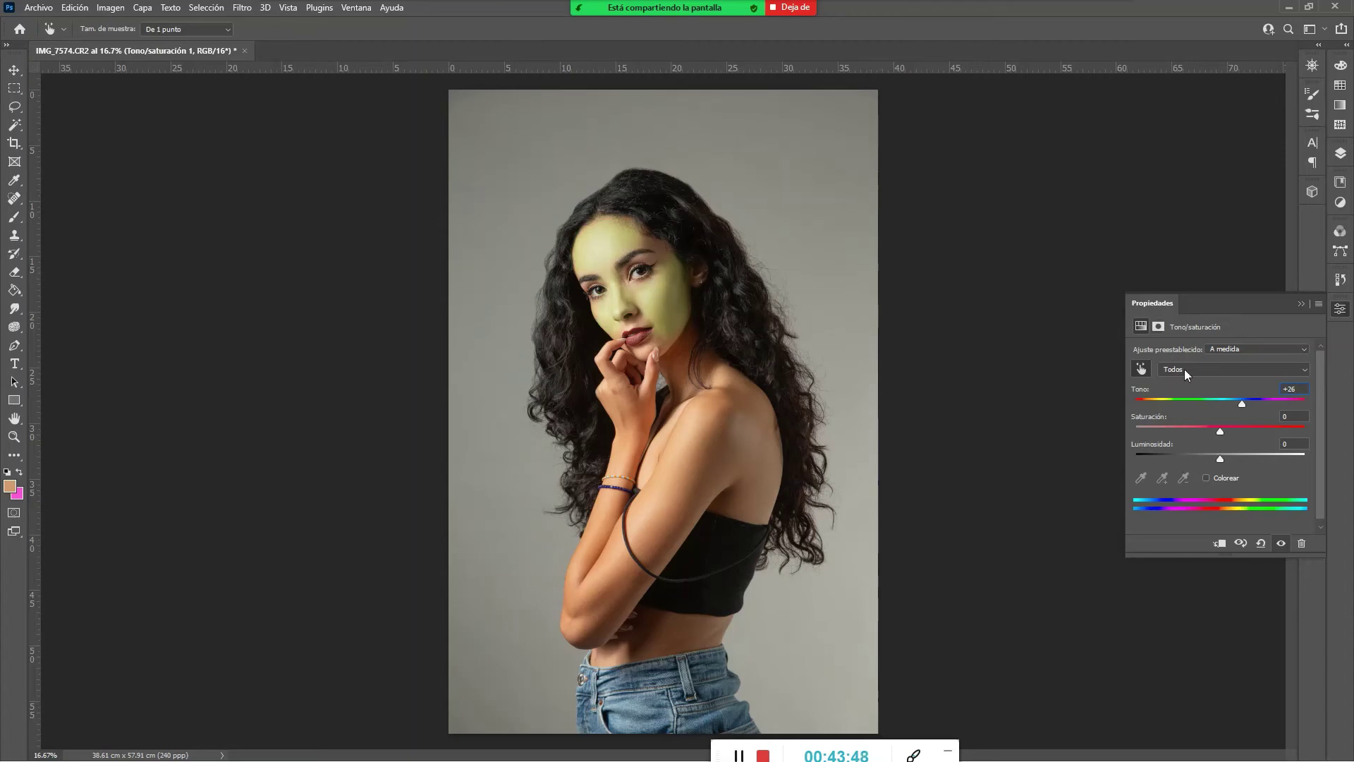
mouse_move(1243, 407)
mouse_down()
mouse_move(1209, 401)
mouse_move(1223, 403)
mouse_up()
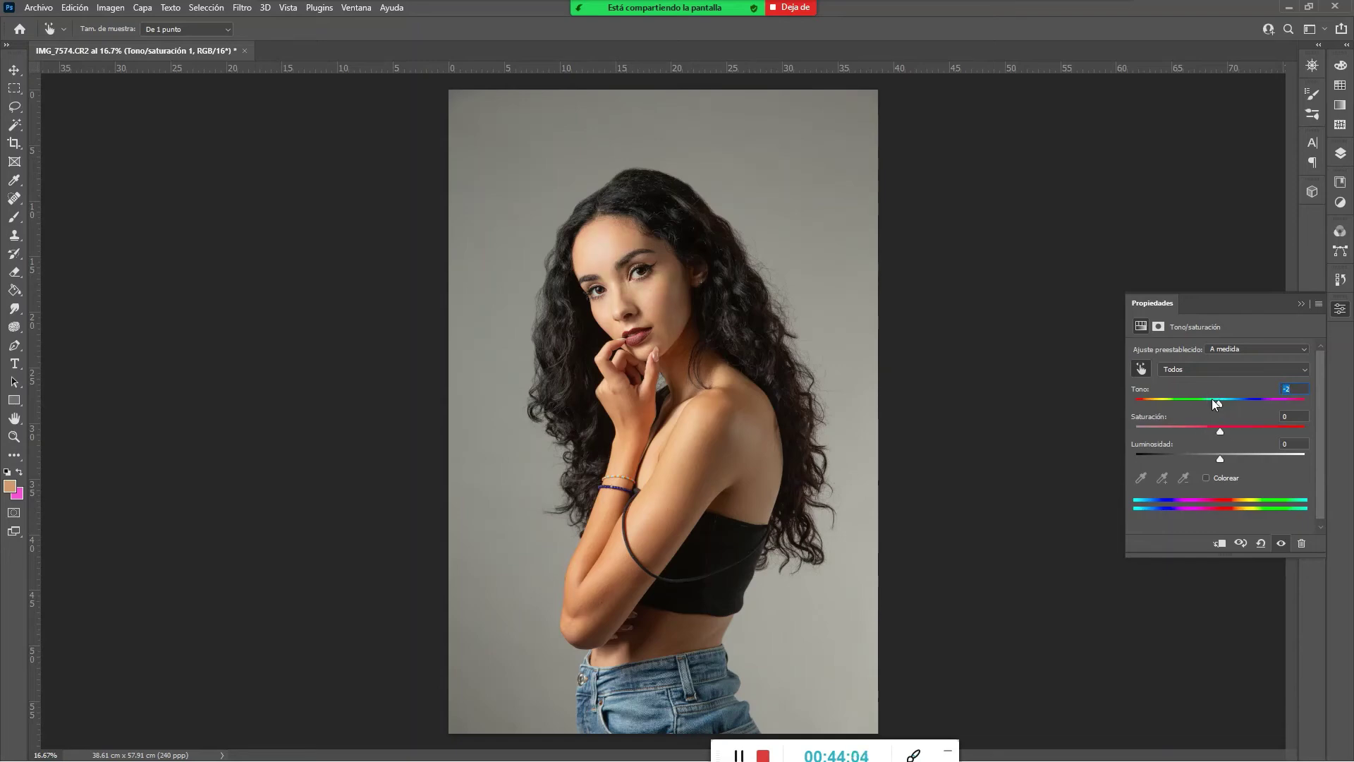
drag(1217, 403, 1213, 404)
mouse_move(1221, 431)
mouse_down()
mouse_move(1303, 438)
mouse_move(1199, 440)
mouse_move(1225, 441)
mouse_up()
drag(1220, 458, 1222, 460)
click(1300, 304)
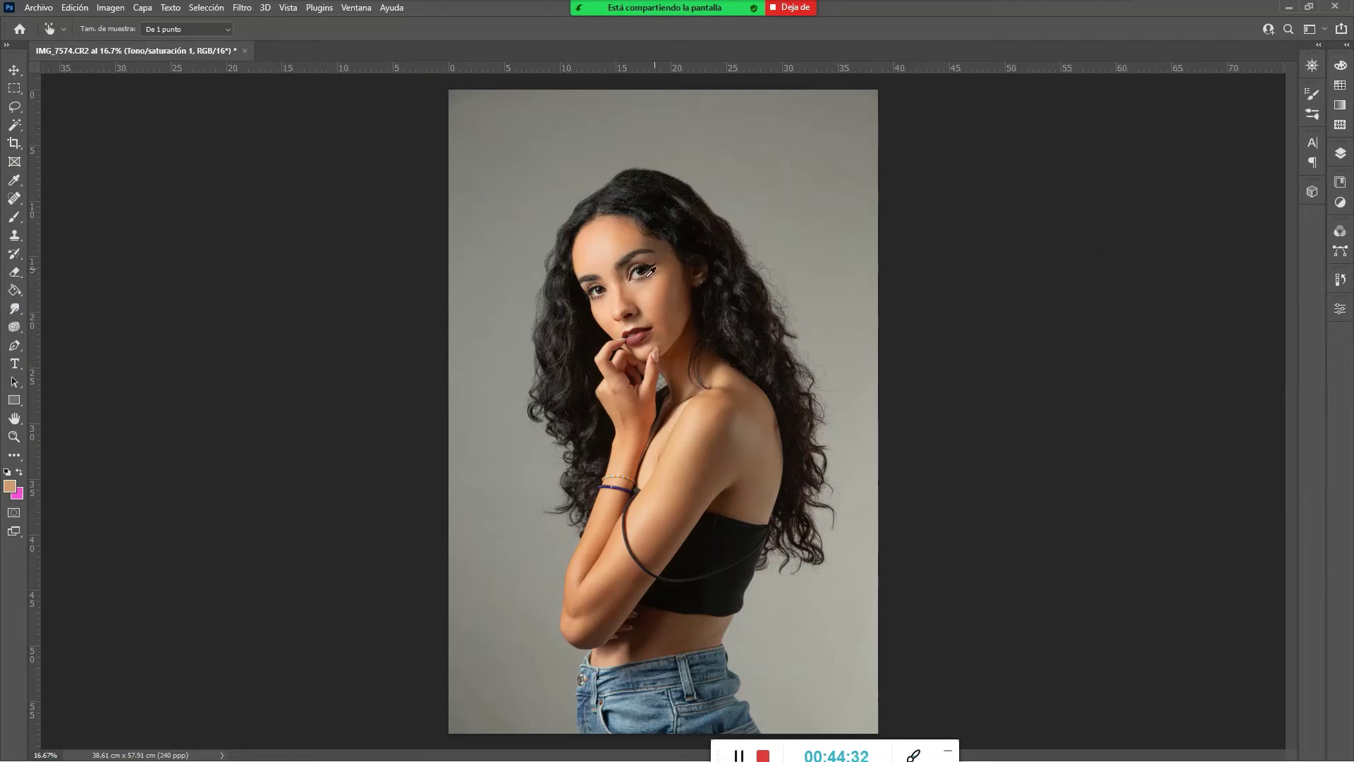
Raise the Tono/saturación 1 layer's overall Saturación to +12 and shift the Tono of its Magentas range to the minimum
click(1340, 153)
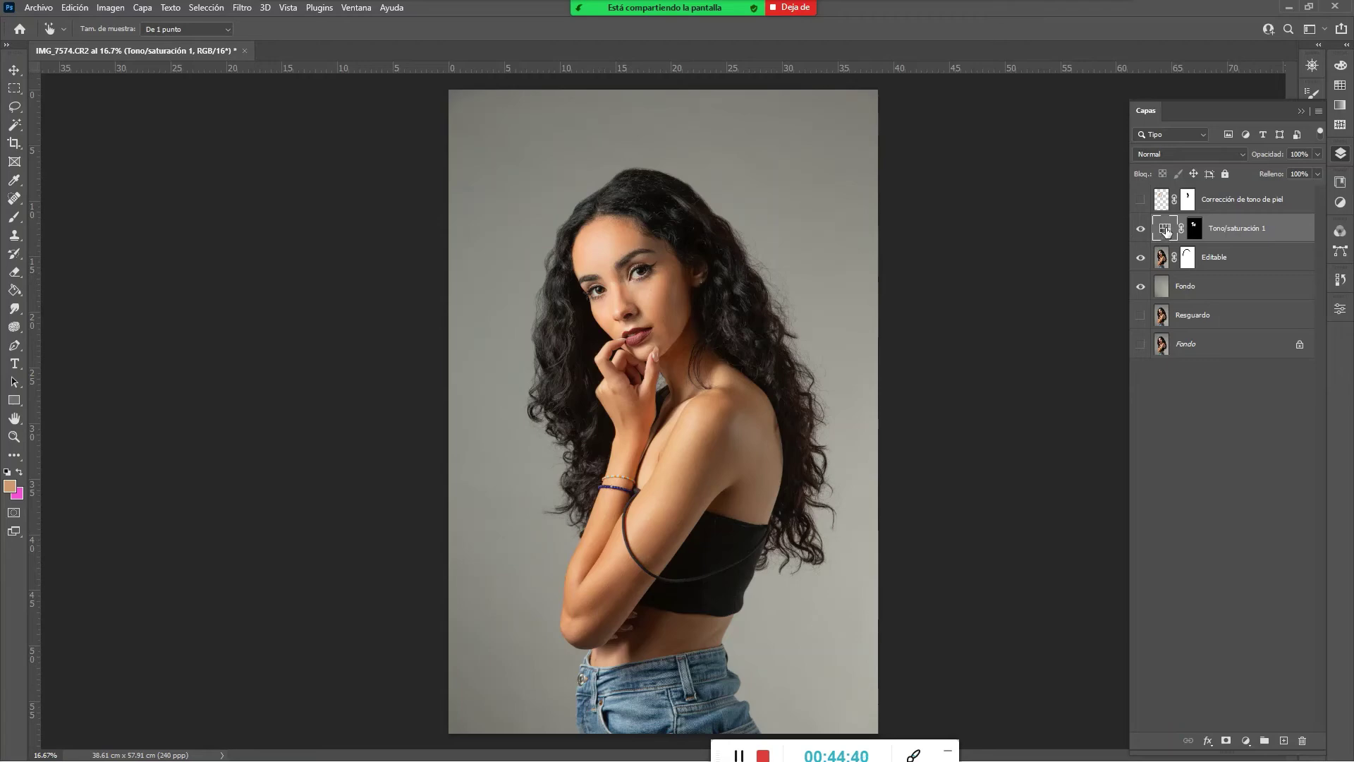
double_click(1165, 231)
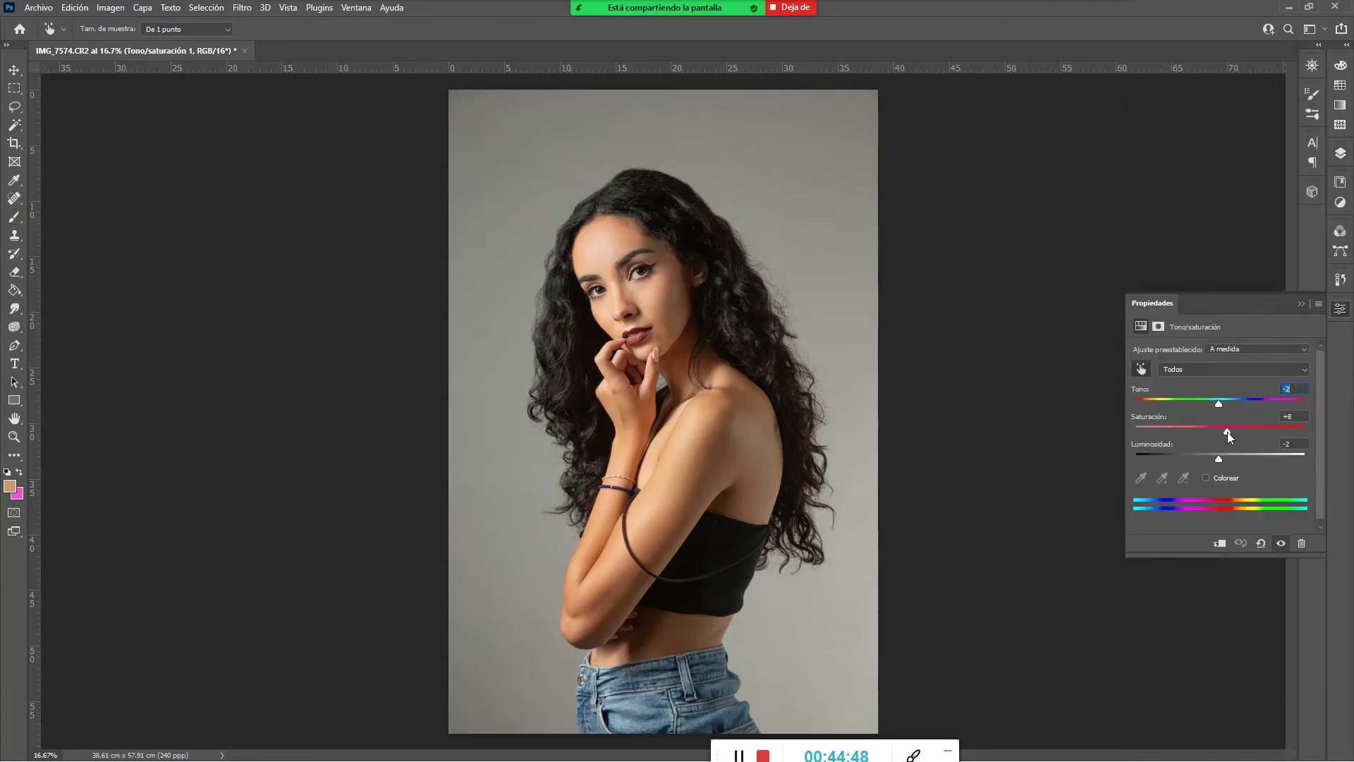
click(1211, 367)
click(1188, 443)
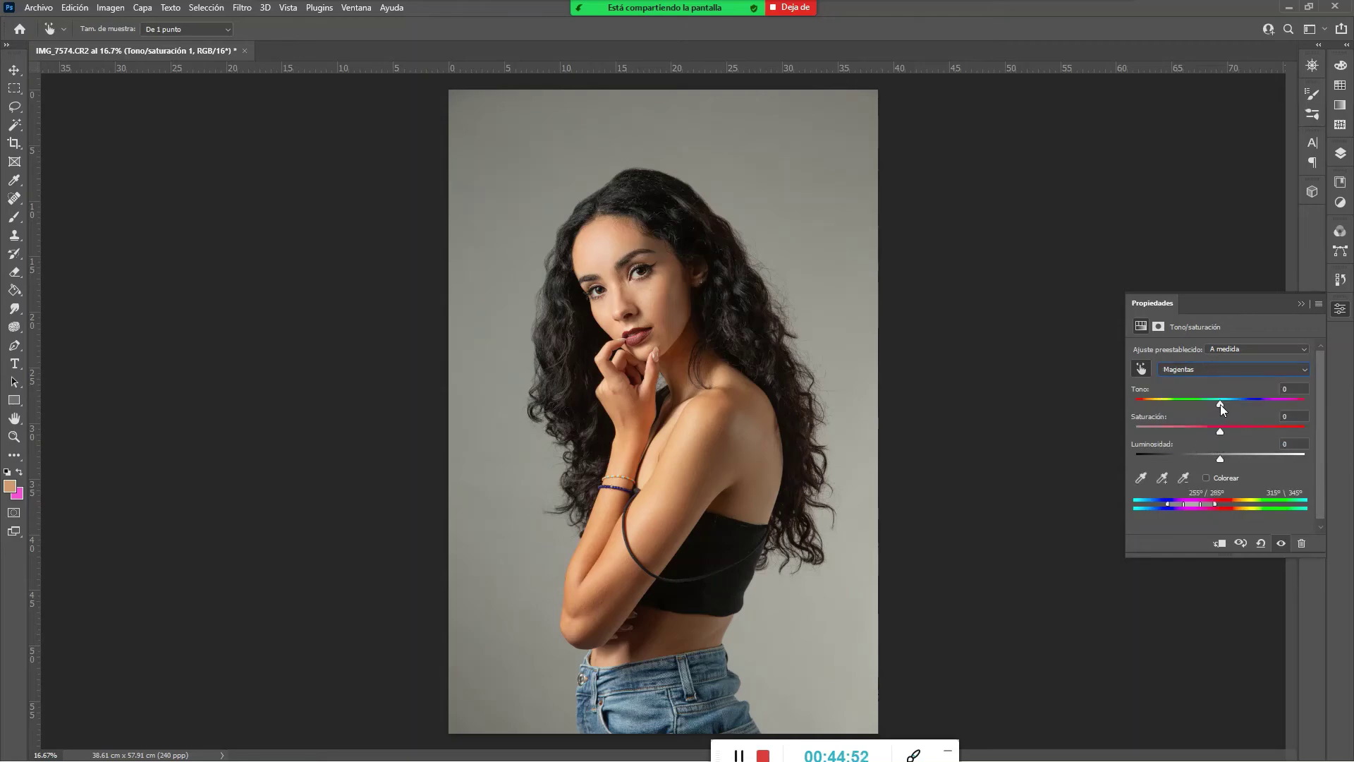
drag(1220, 404, 1095, 388)
click(1215, 371)
click(1188, 382)
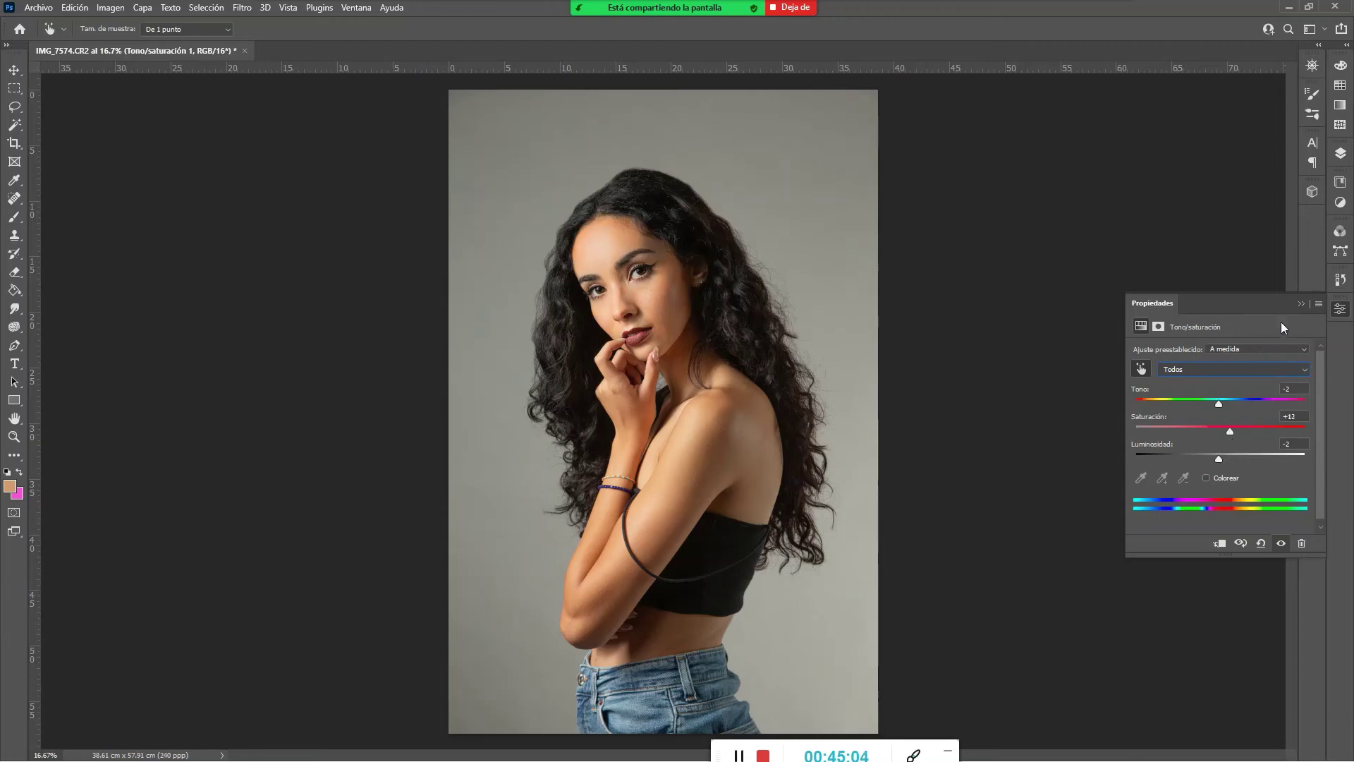
click(1302, 304)
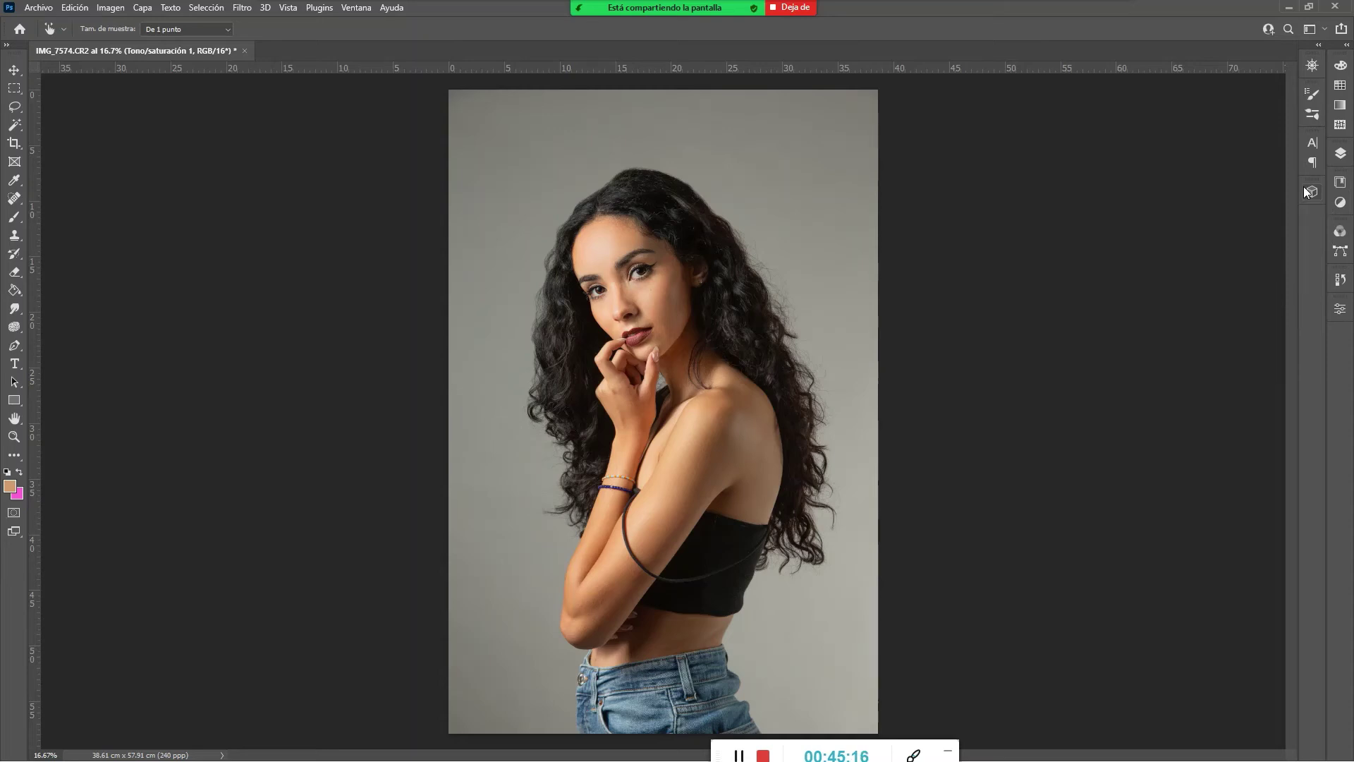
Compare the Tono/saturación 1 and Corrección de tono de piel layers, hiding the former and leaving the latter visible
click(1340, 156)
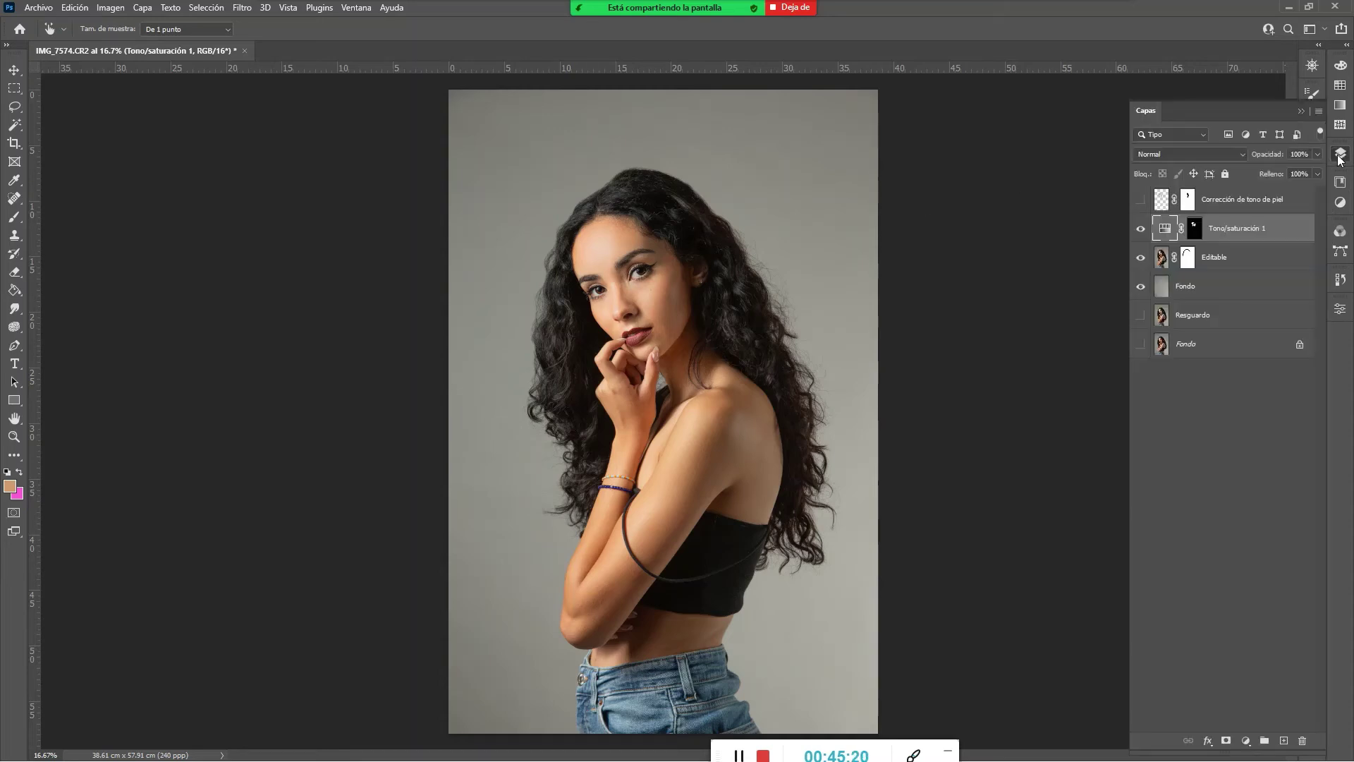
click(1141, 230)
click(1141, 230)
click(1141, 230)
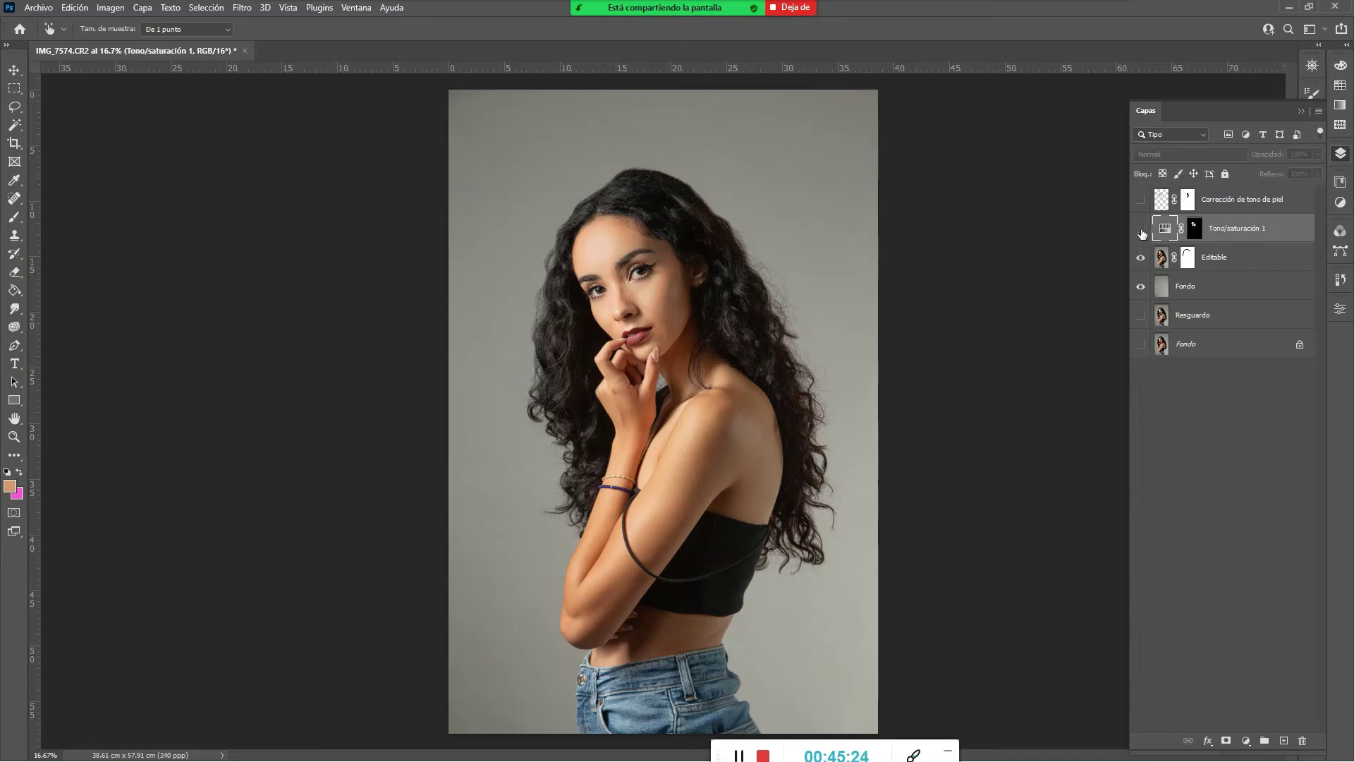
click(1142, 203)
click(1141, 204)
key(super)
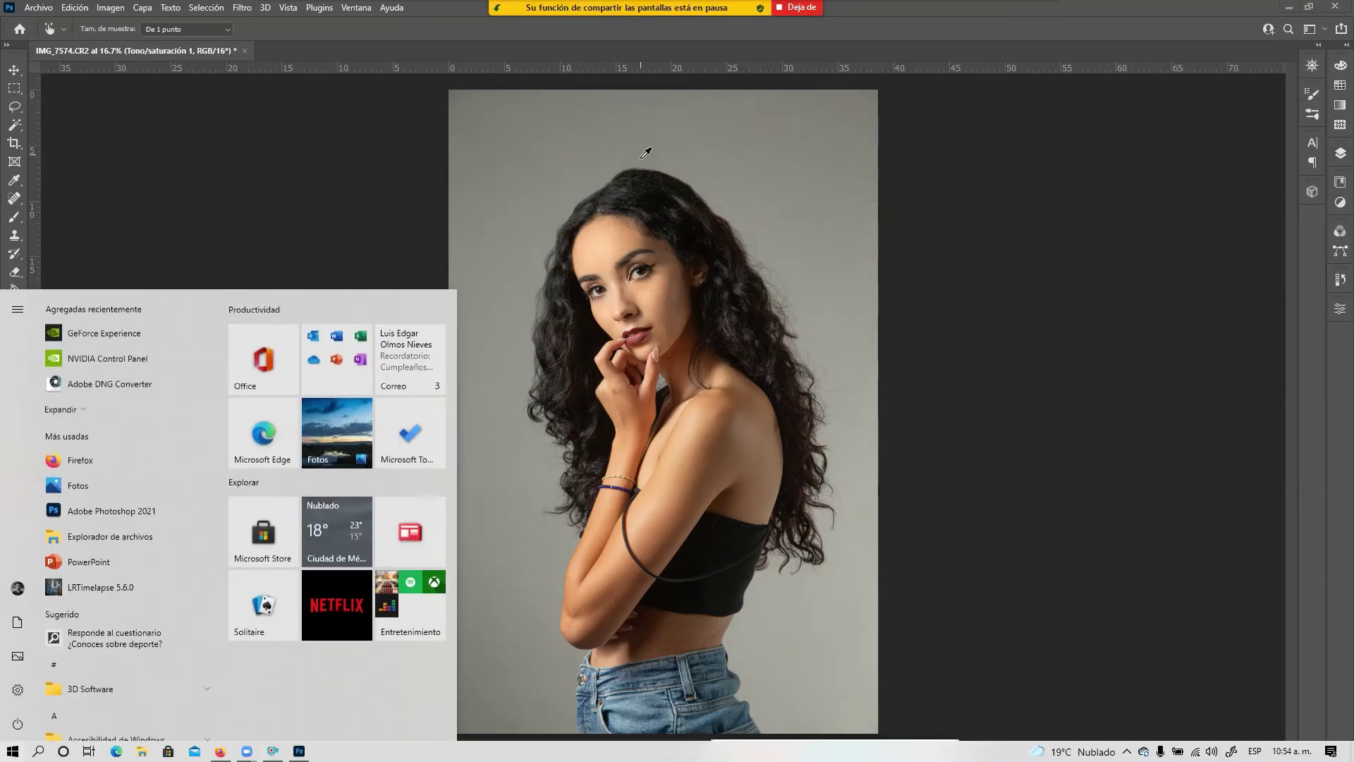
key(super)
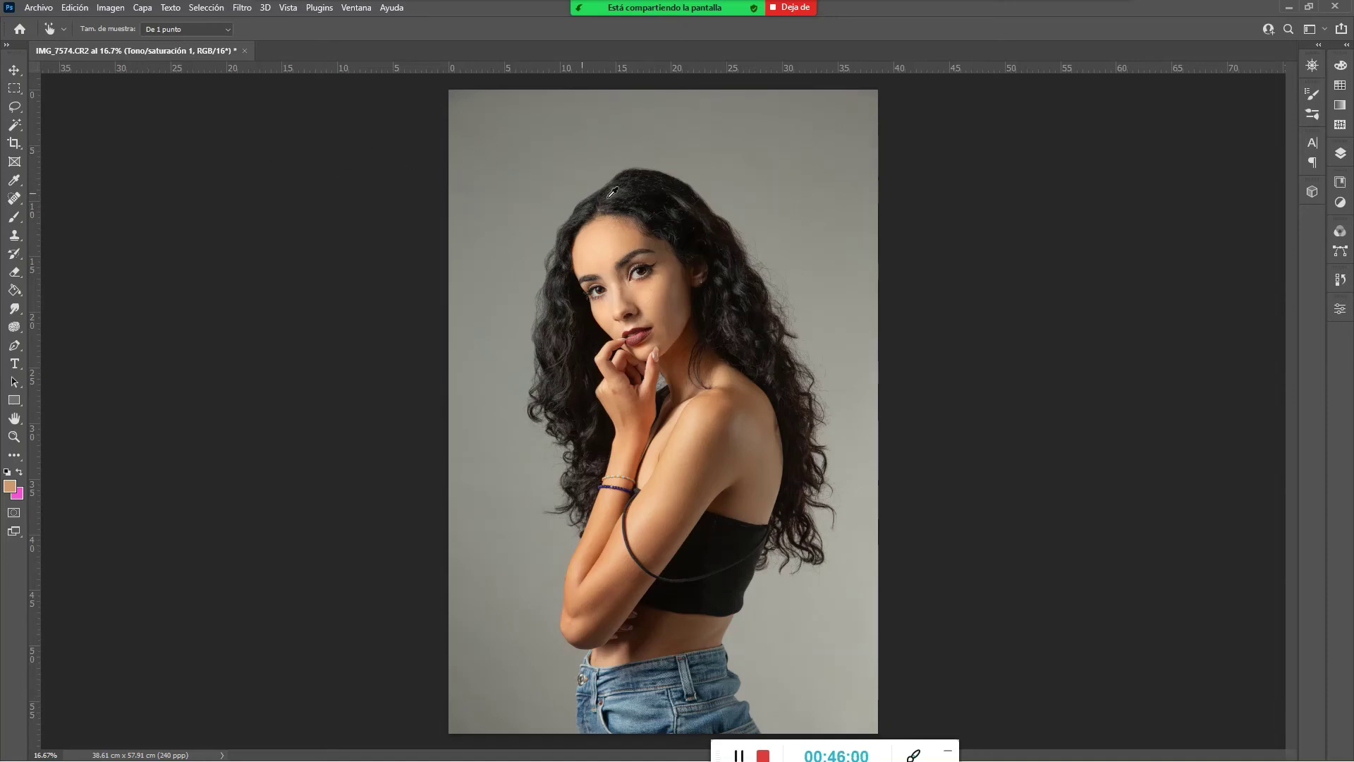
Set up a crop at the 4 : 5 (8 : 10) ratio and shift the portrait slightly upward inside the frame
click(16, 148)
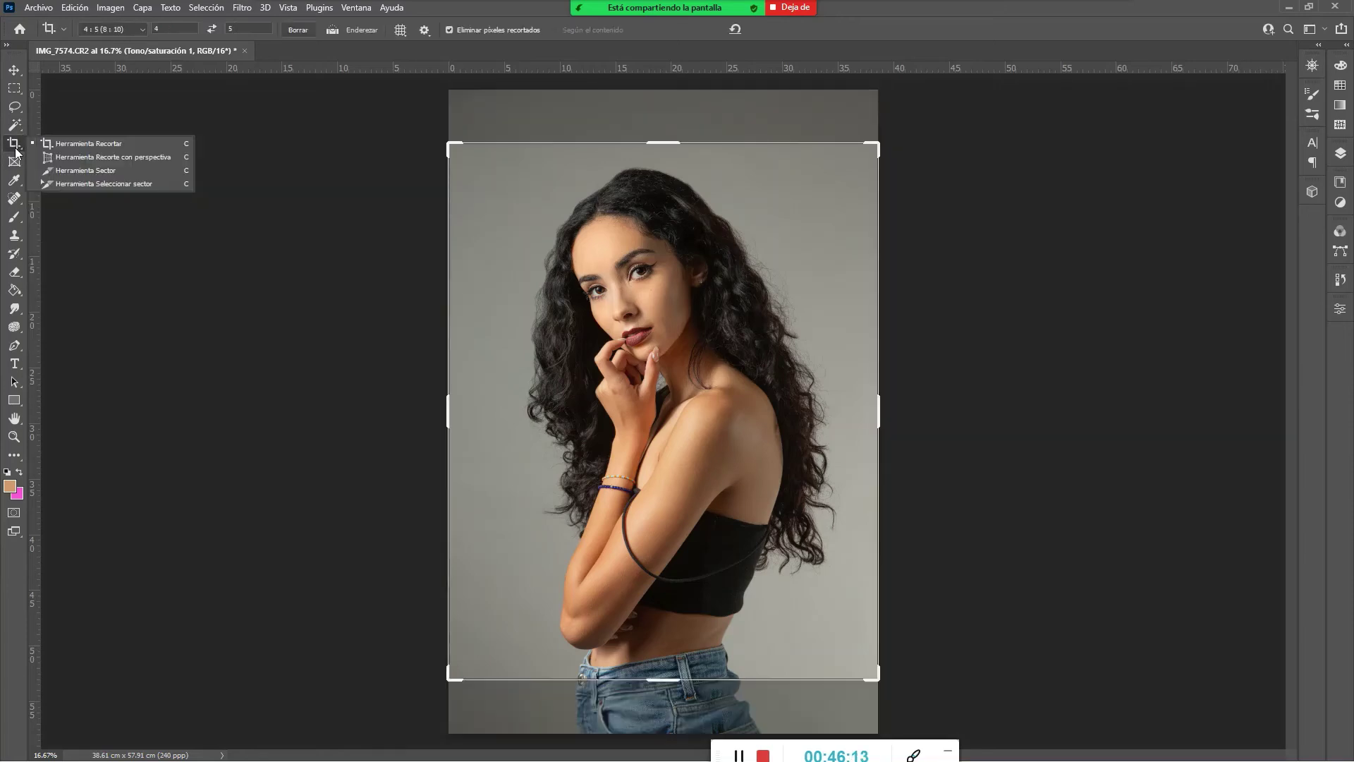
click(145, 32)
click(135, 86)
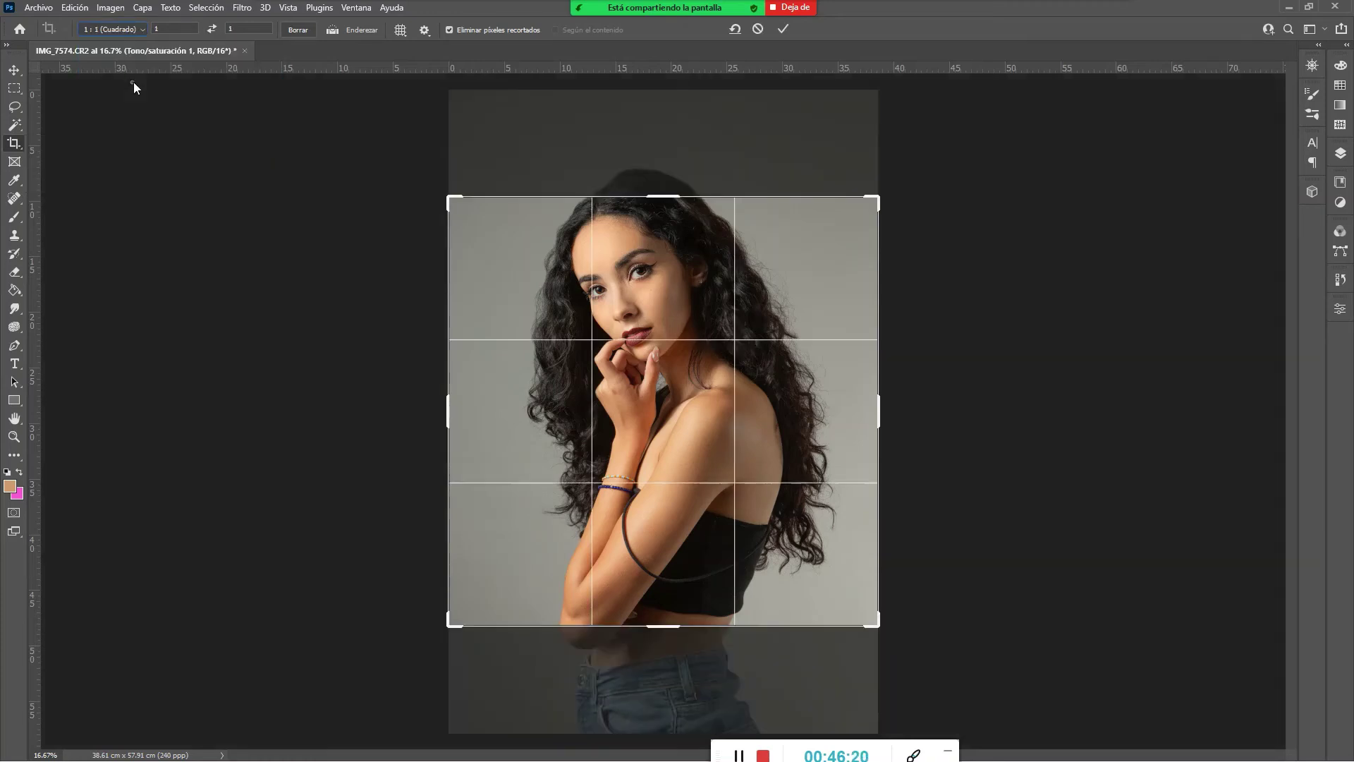
click(106, 29)
click(115, 96)
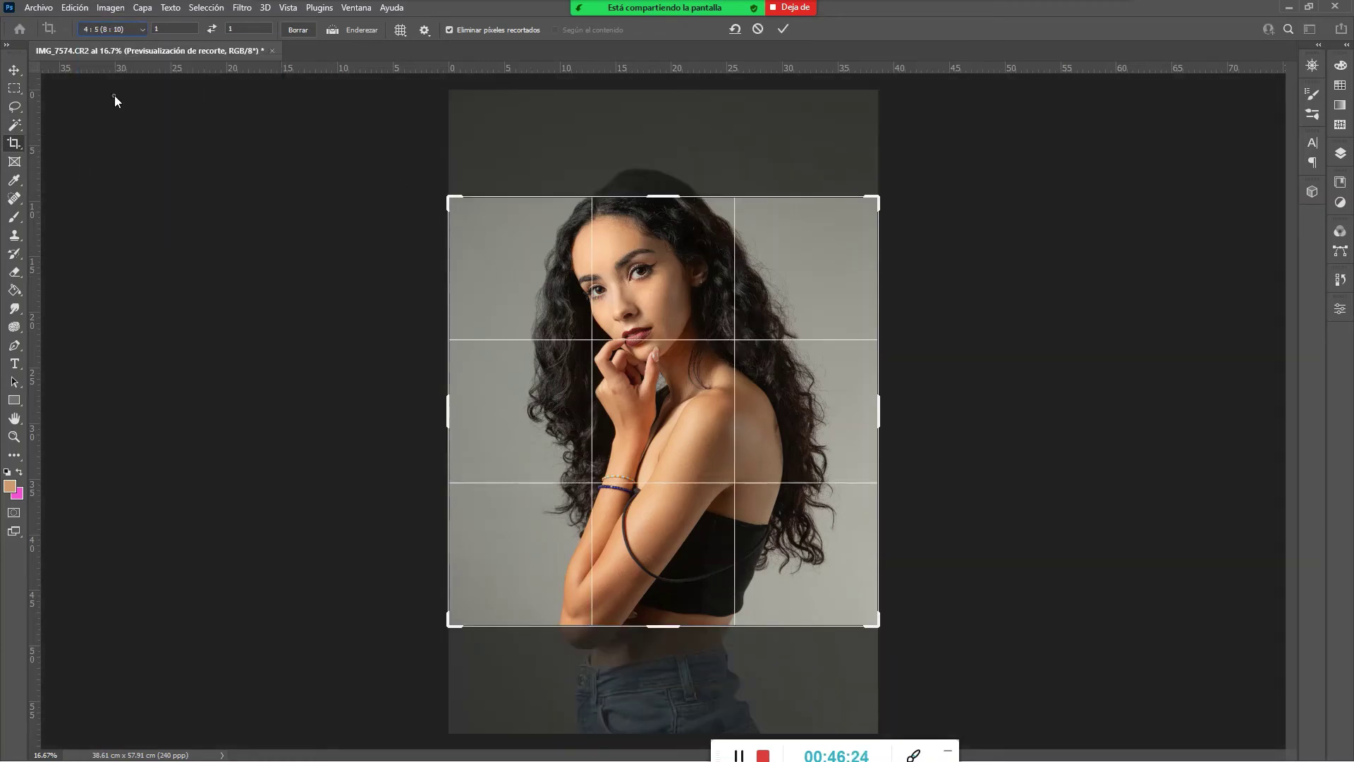
drag(674, 348, 673, 335)
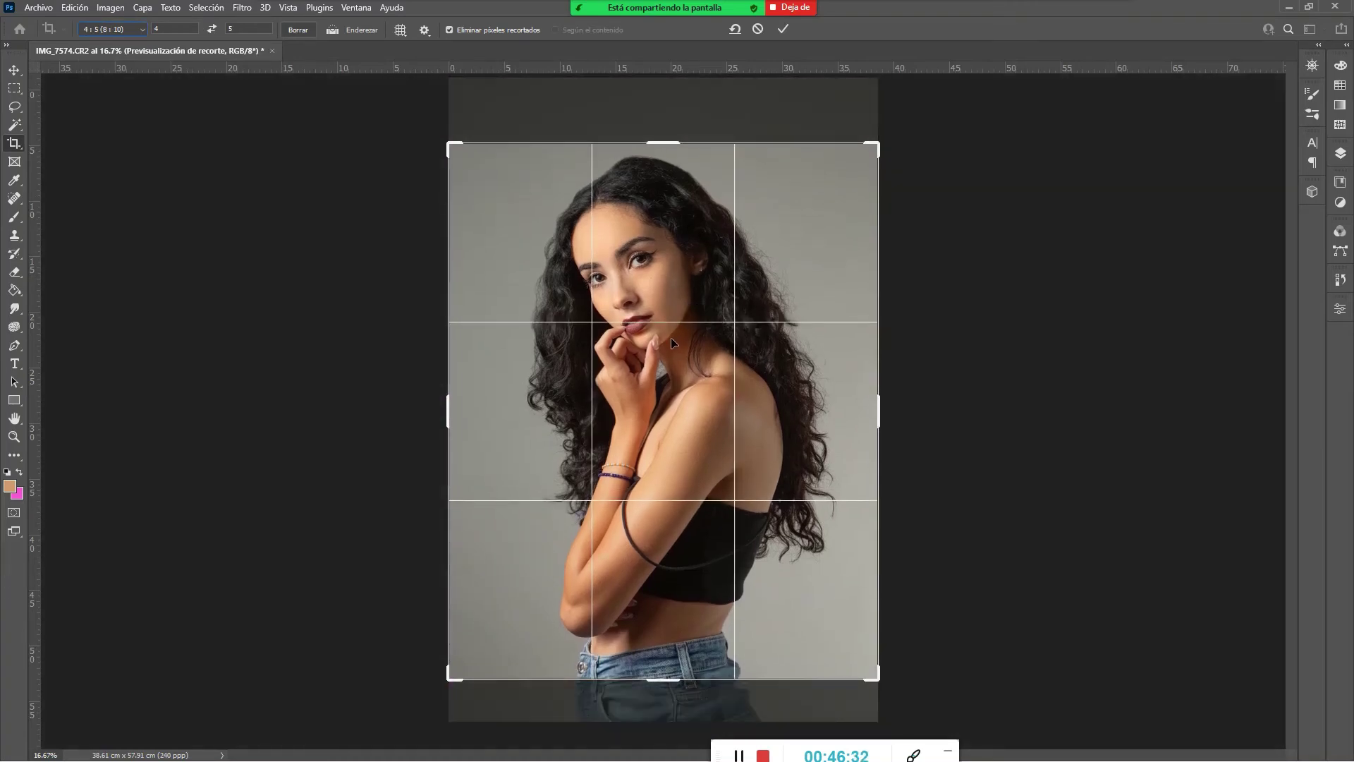
drag(735, 289, 737, 295)
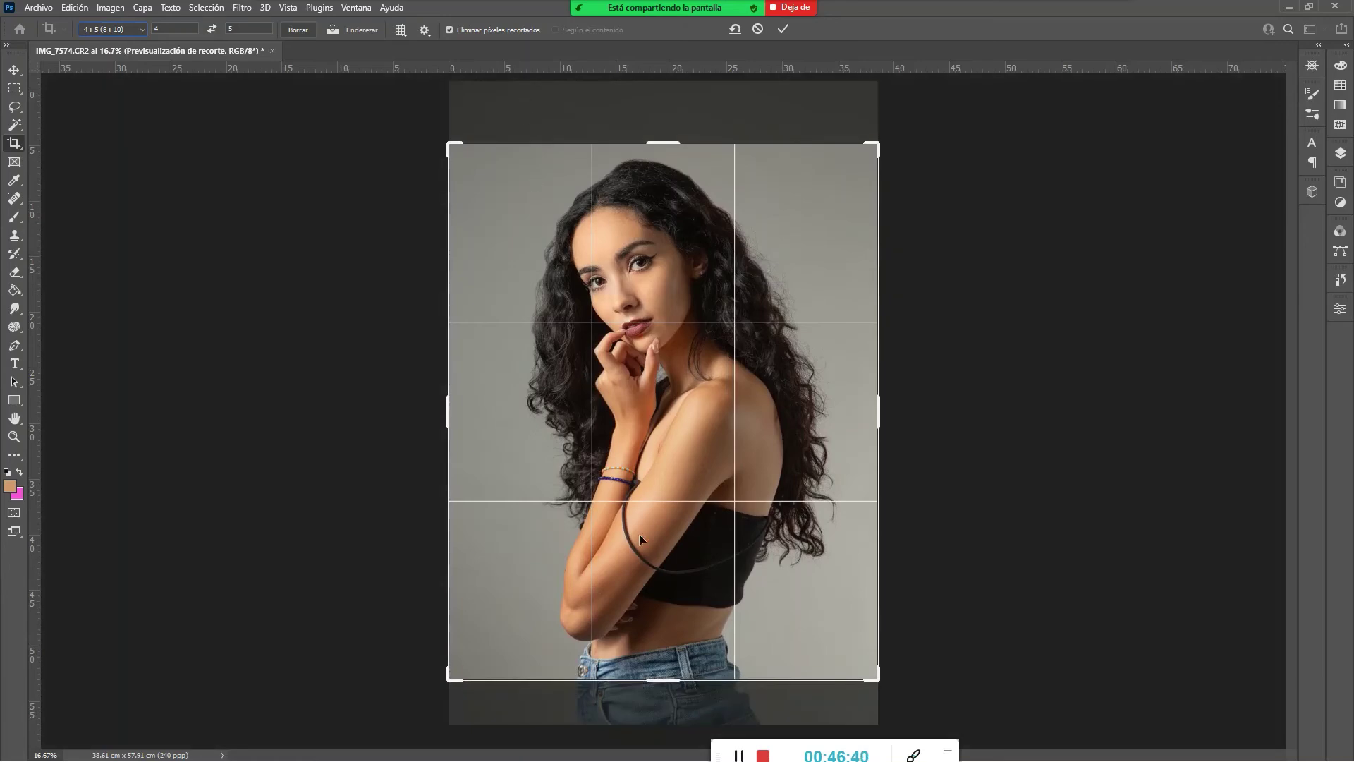
Rotate the portrait slightly clockwise within the crop frame, reposition the figure with space above the head, and apply the crop
drag(964, 138, 980, 163)
key(ctrl+z)
drag(692, 275, 693, 280)
drag(949, 152, 957, 163)
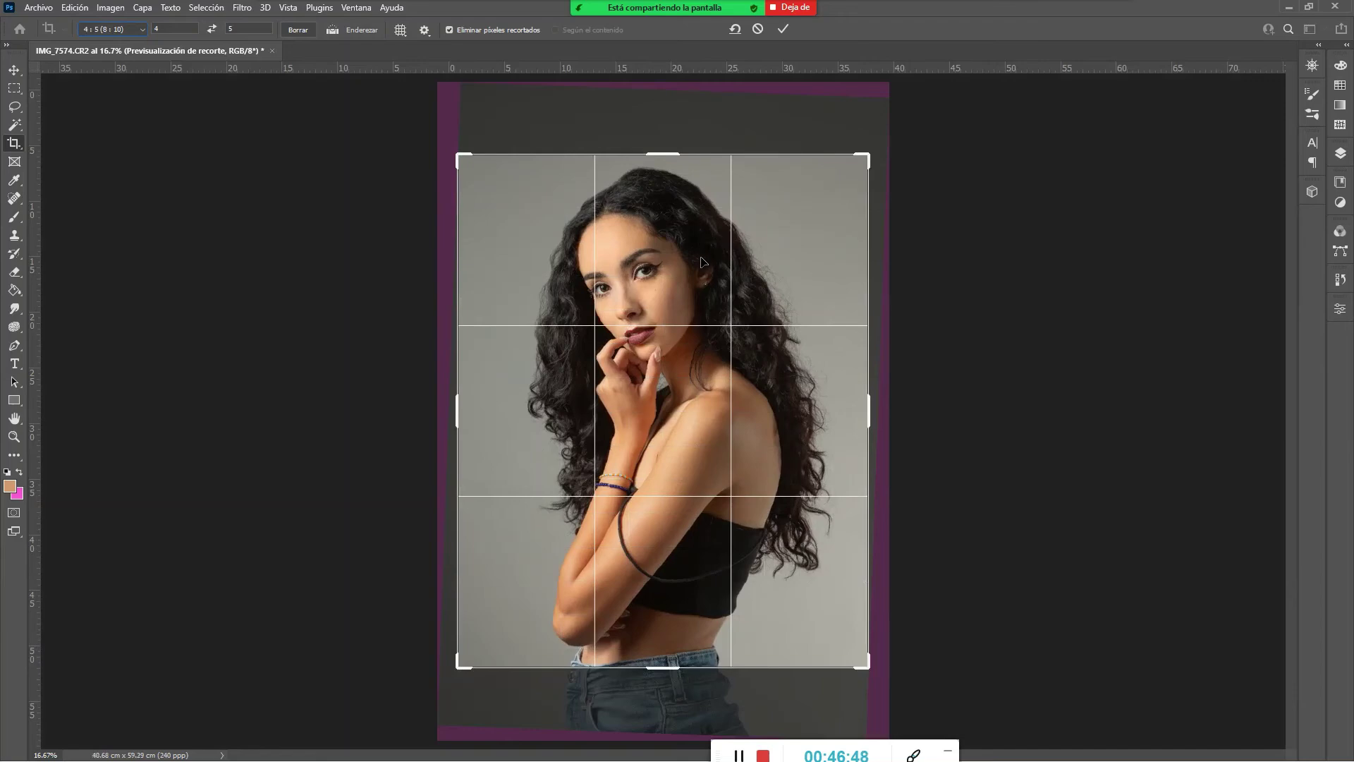
drag(702, 258, 702, 259)
click(14, 70)
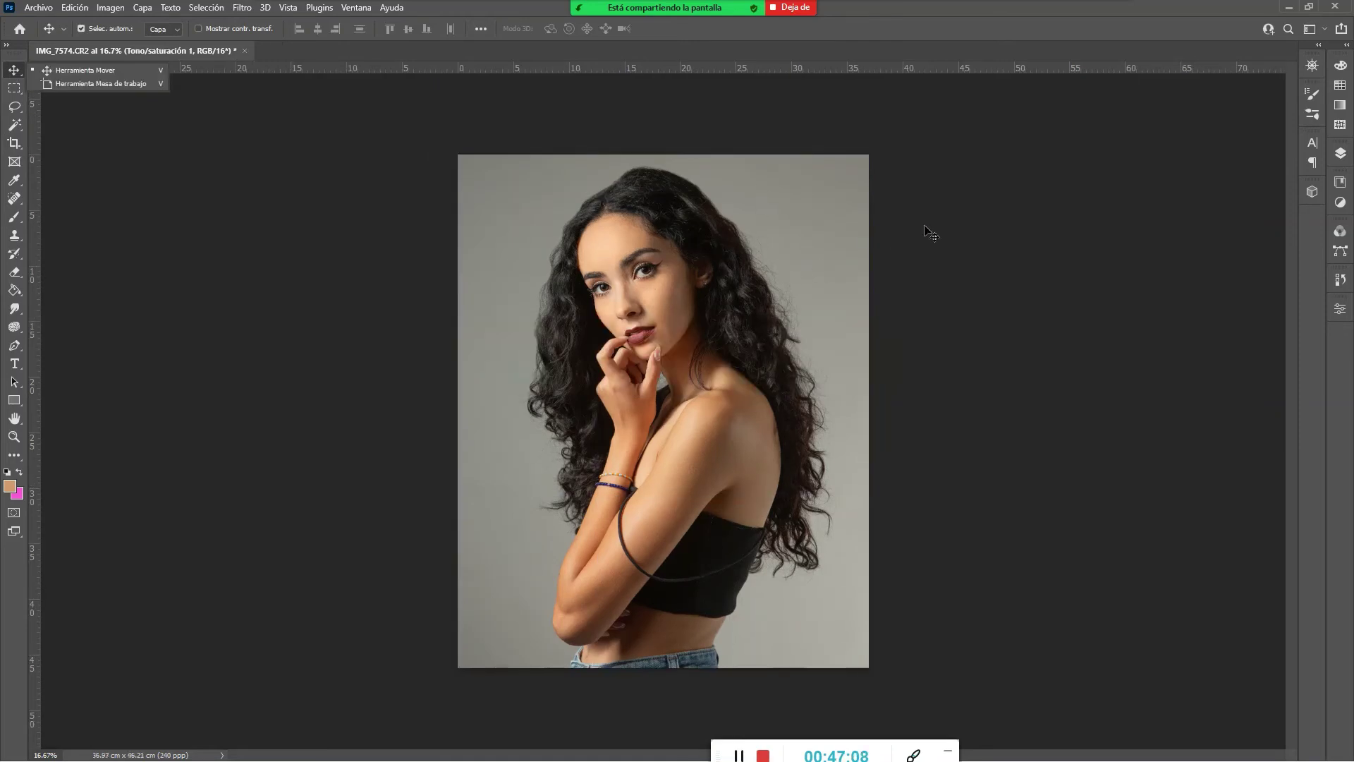
click(1341, 153)
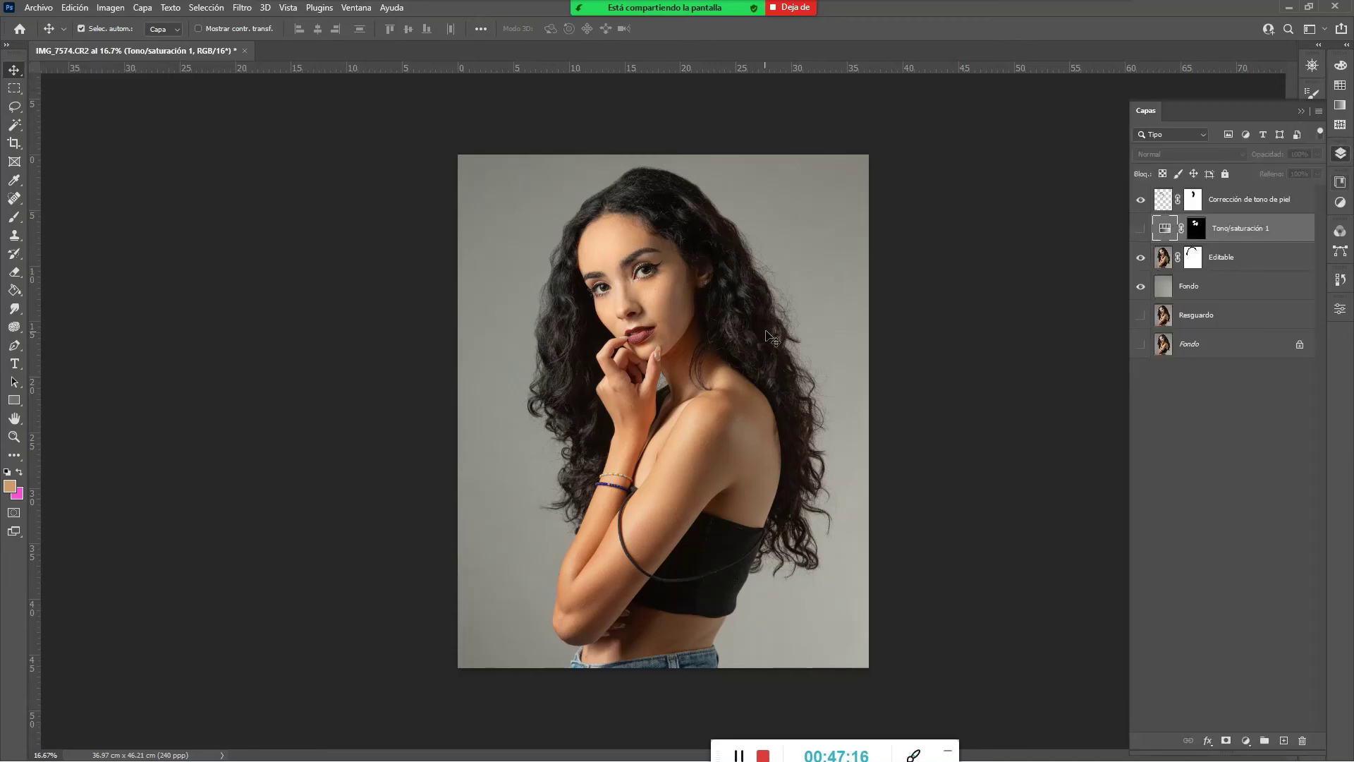
click(69, 8)
mouse_move(41, 7)
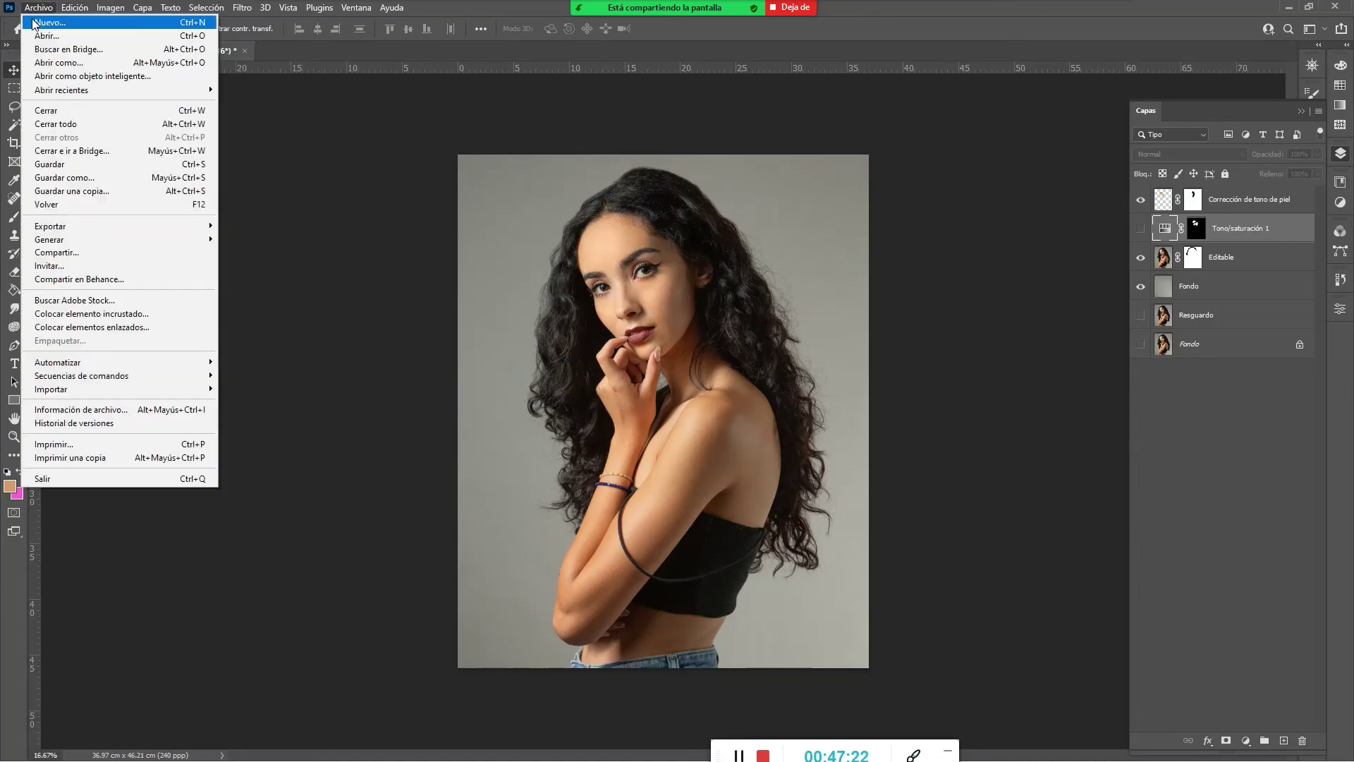
click(79, 180)
click(281, 325)
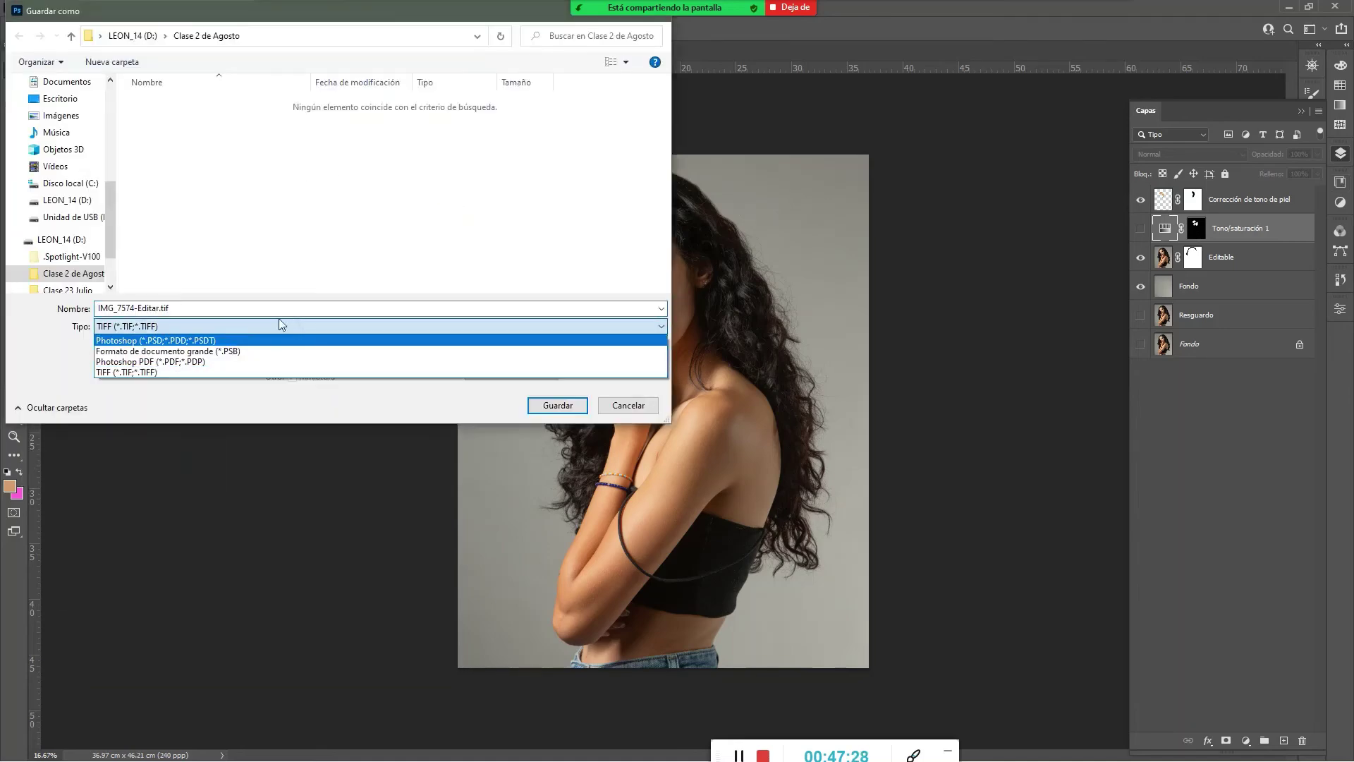
click(647, 407)
click(648, 405)
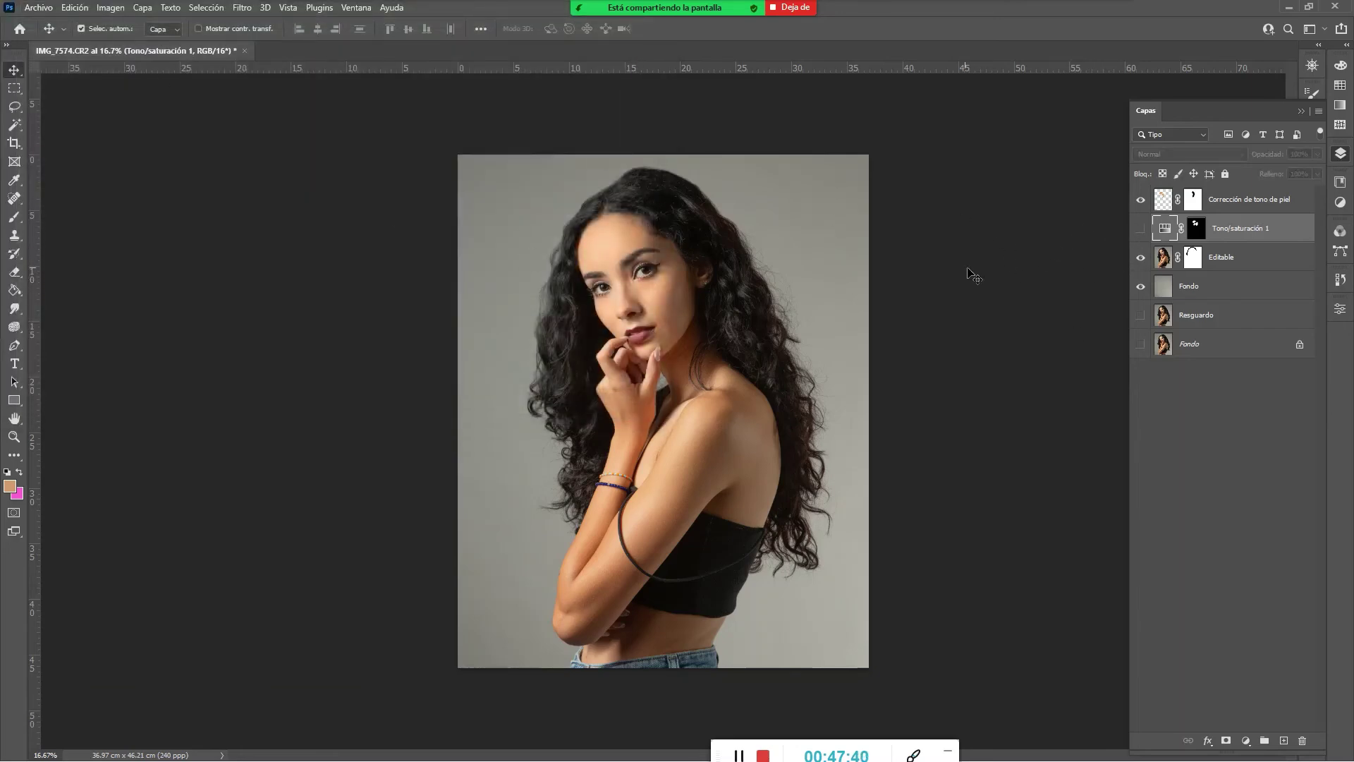
Save a JPEG copy in the Clase 2 de Agosto folder, named with the model's first name followed by "_Retoque Cara"
click(41, 9)
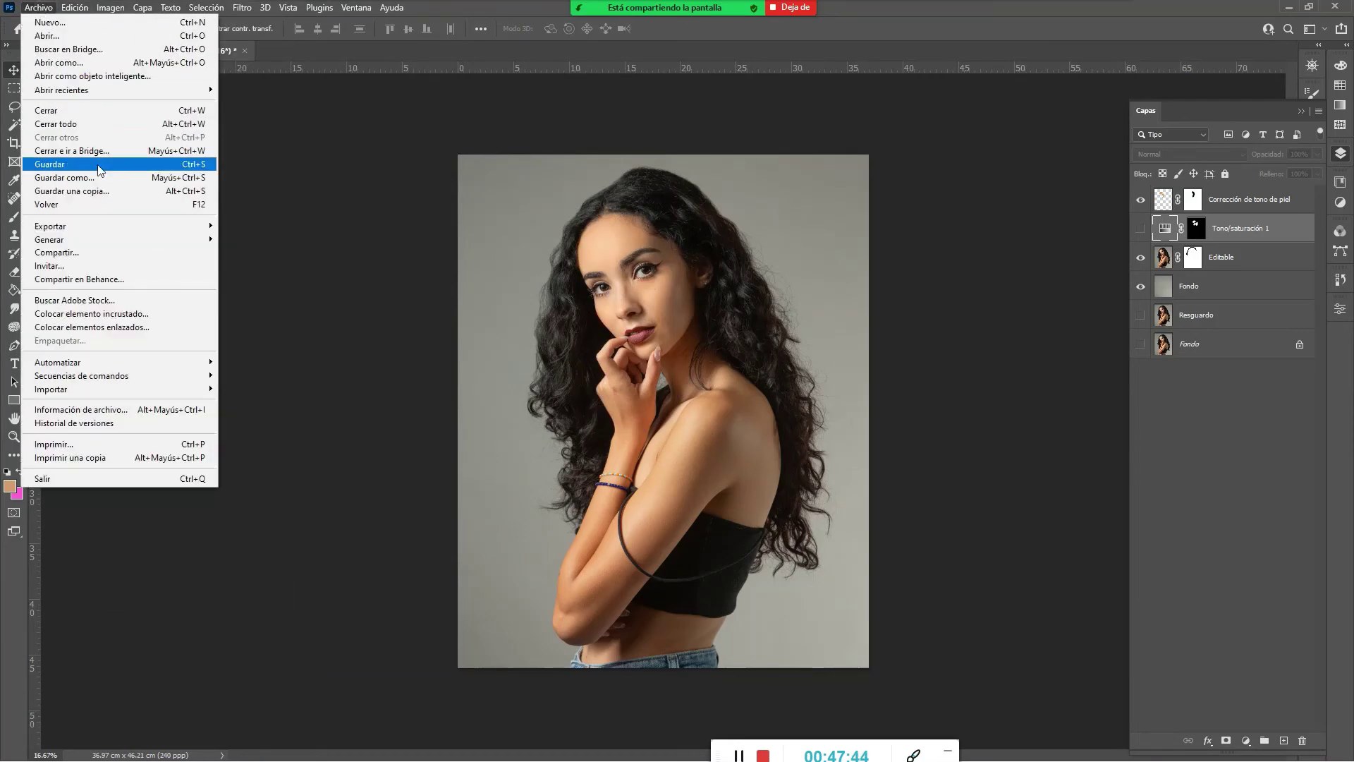
click(112, 190)
click(537, 326)
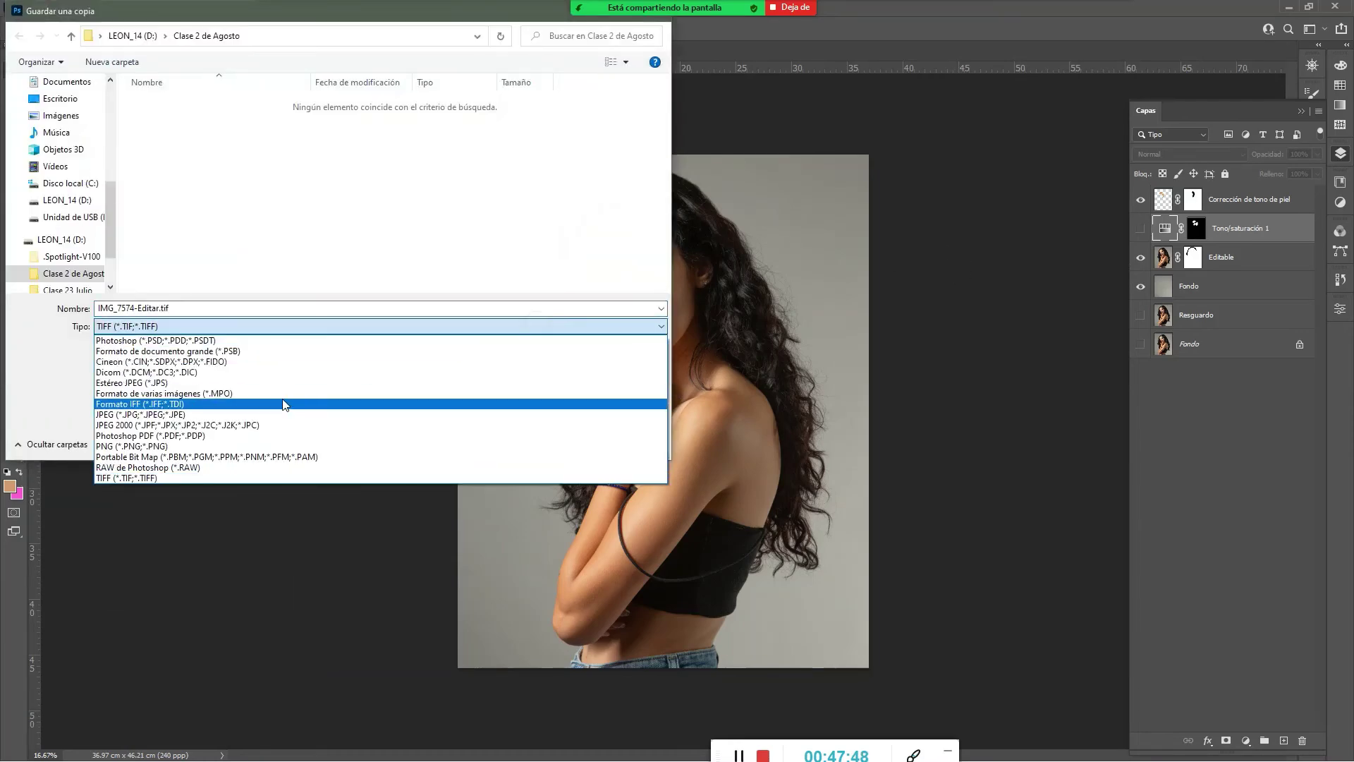
click(289, 415)
click(230, 306)
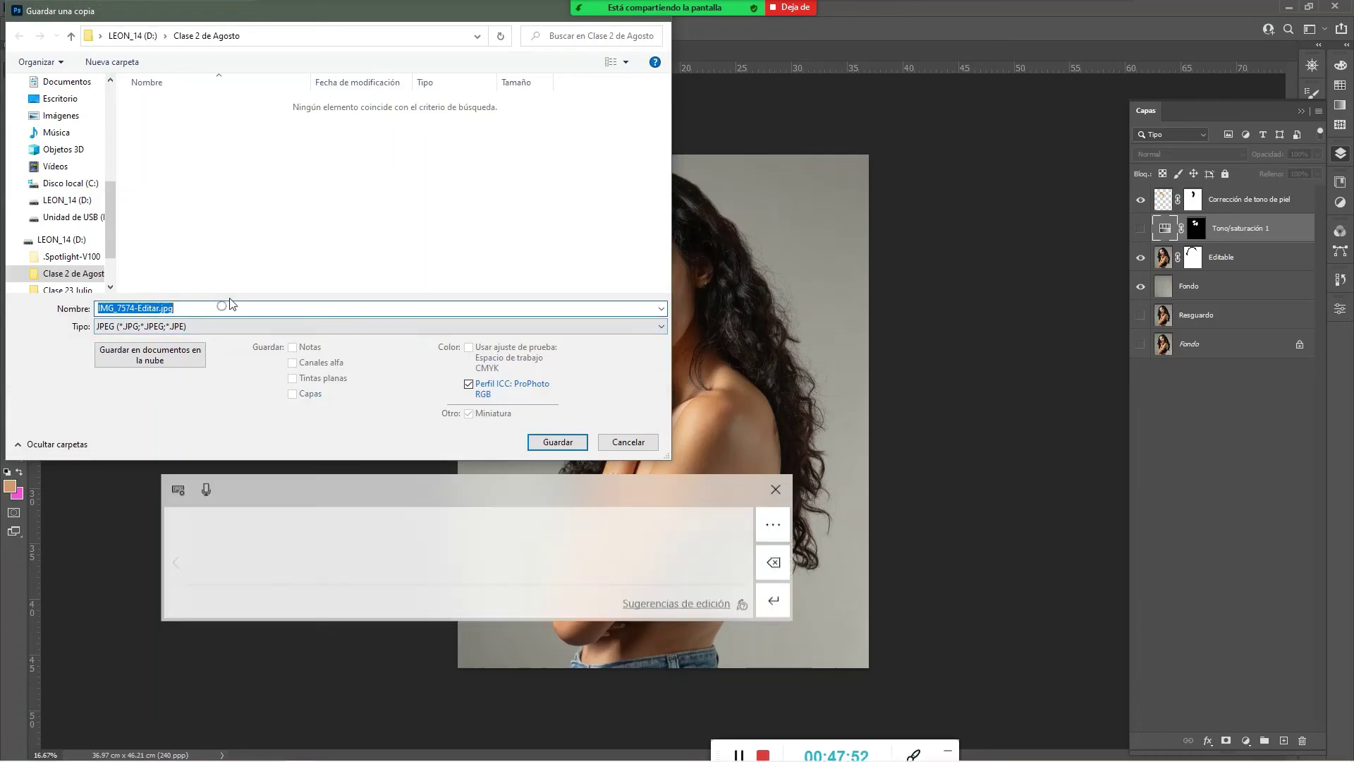
text(Corregido)
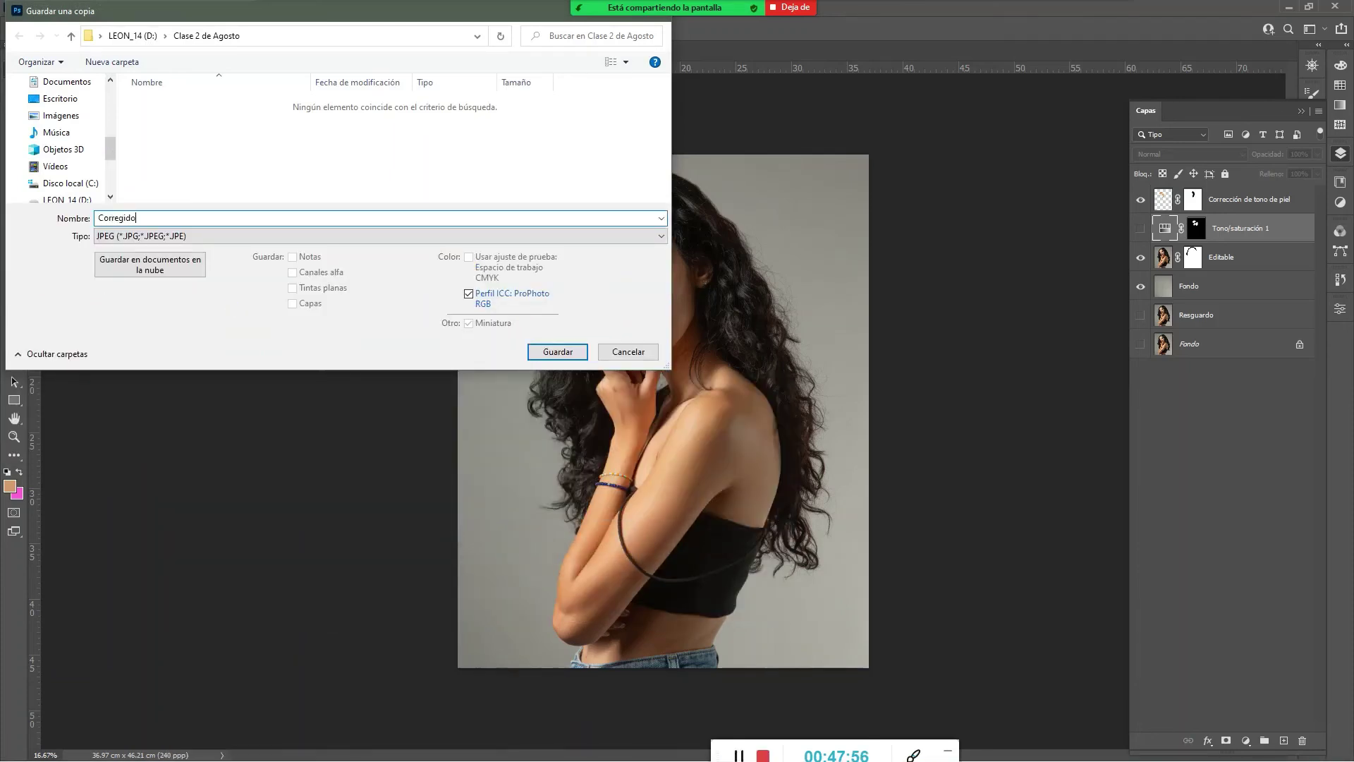
key(BackSpace)
text(Katya_Retoque Cara)
key(Return)
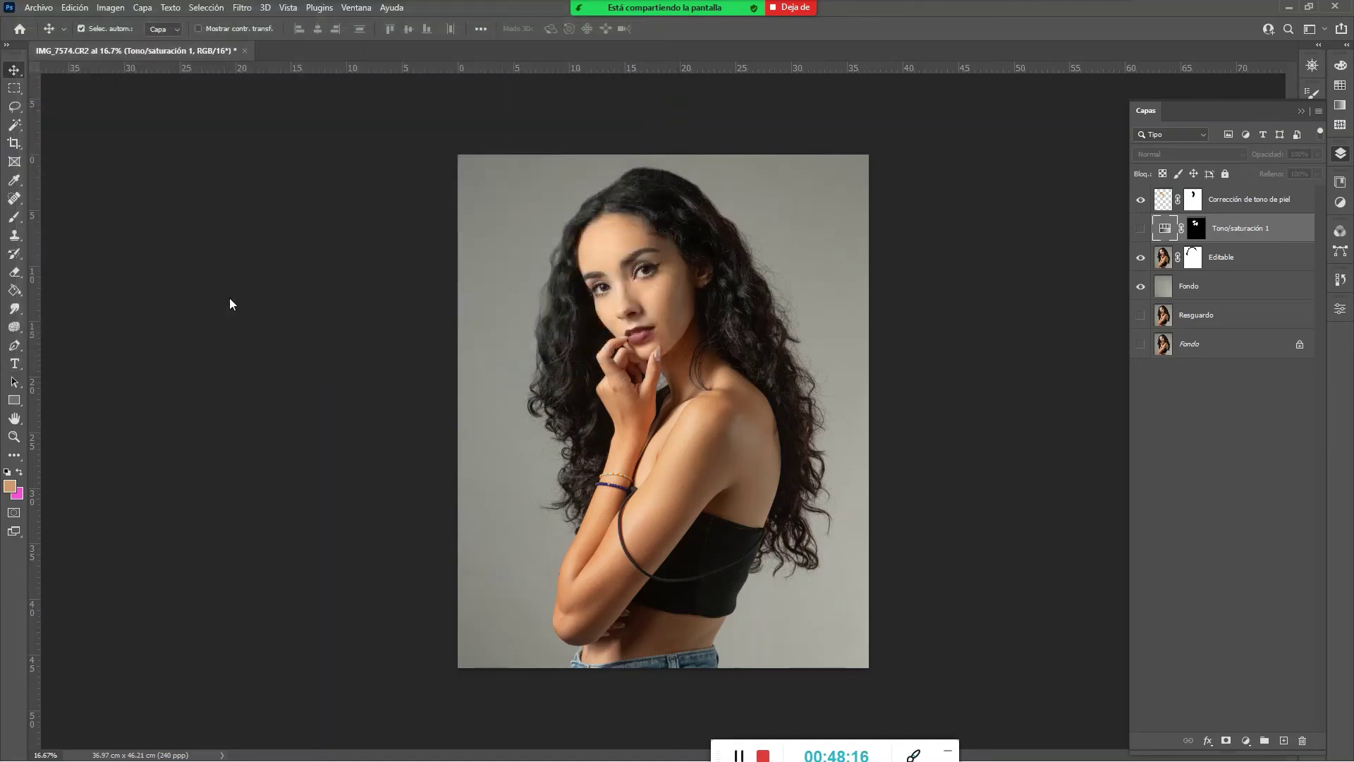
click(722, 165)
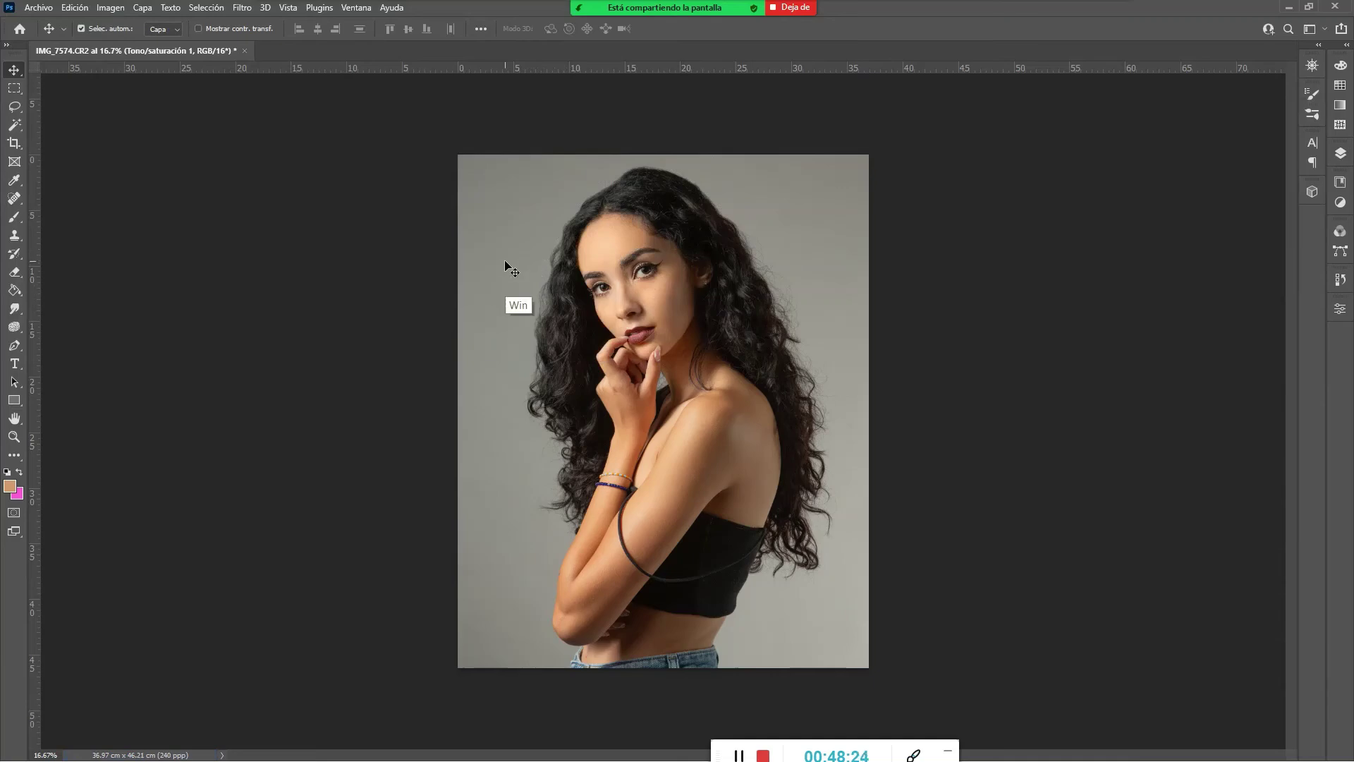
key(super)
key(super)
Prepare a Save for Web export as JPEG with the image height set to 2500 px
click(45, 10)
mouse_move(92, 225)
click(287, 283)
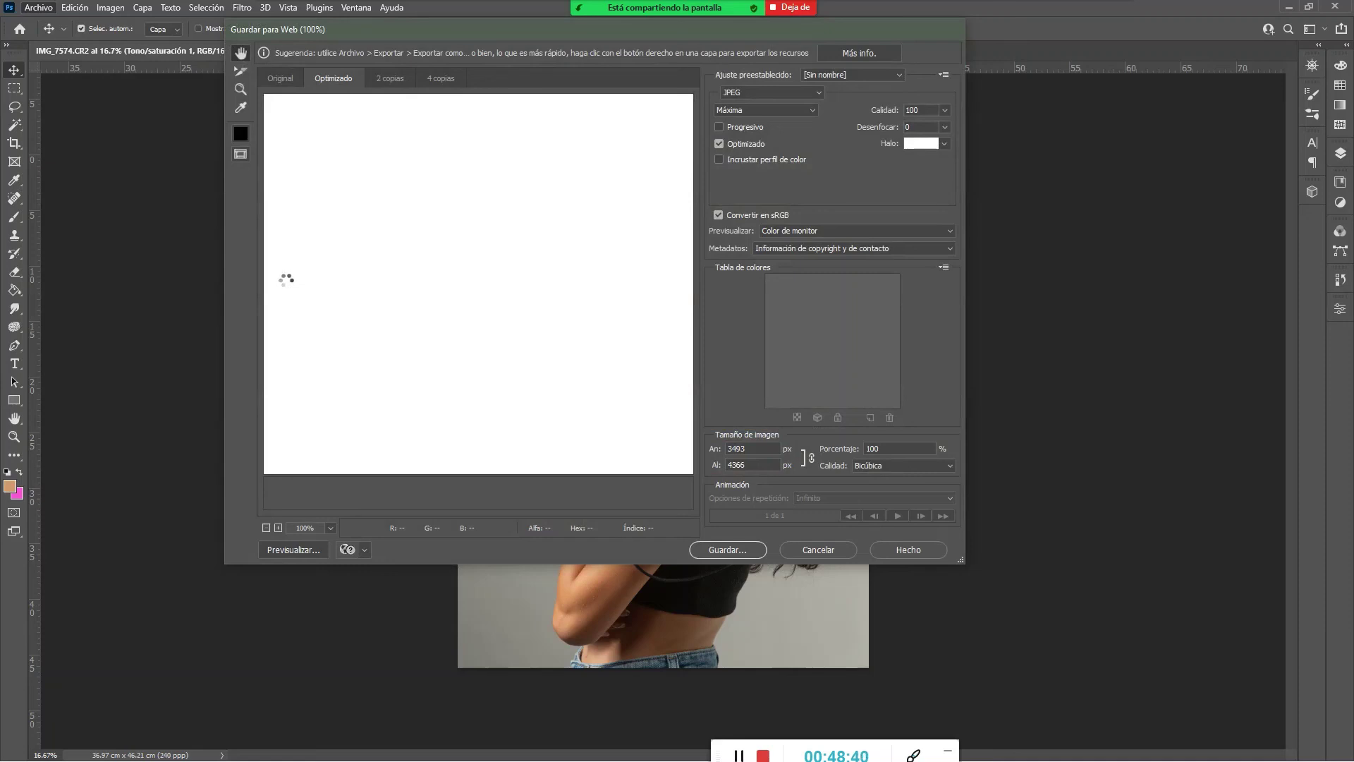
double_click(754, 463)
text(2500)
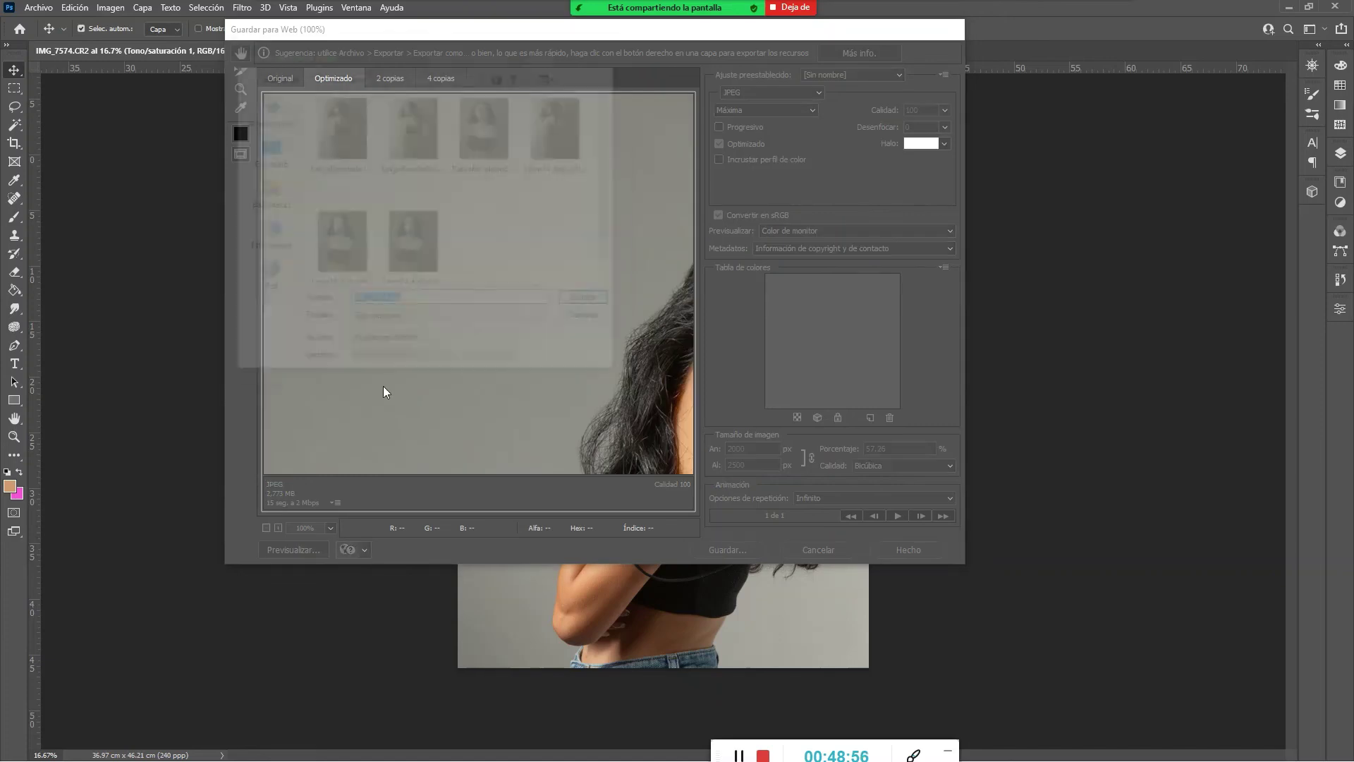
Save the web JPEG in the Clase 2 de Agosto folder on LEON_14 (D:), named with the model's first name followed by "_Retoque-Caraweb"
click(266, 235)
drag(613, 171, 585, 279)
double_click(395, 217)
click(386, 125)
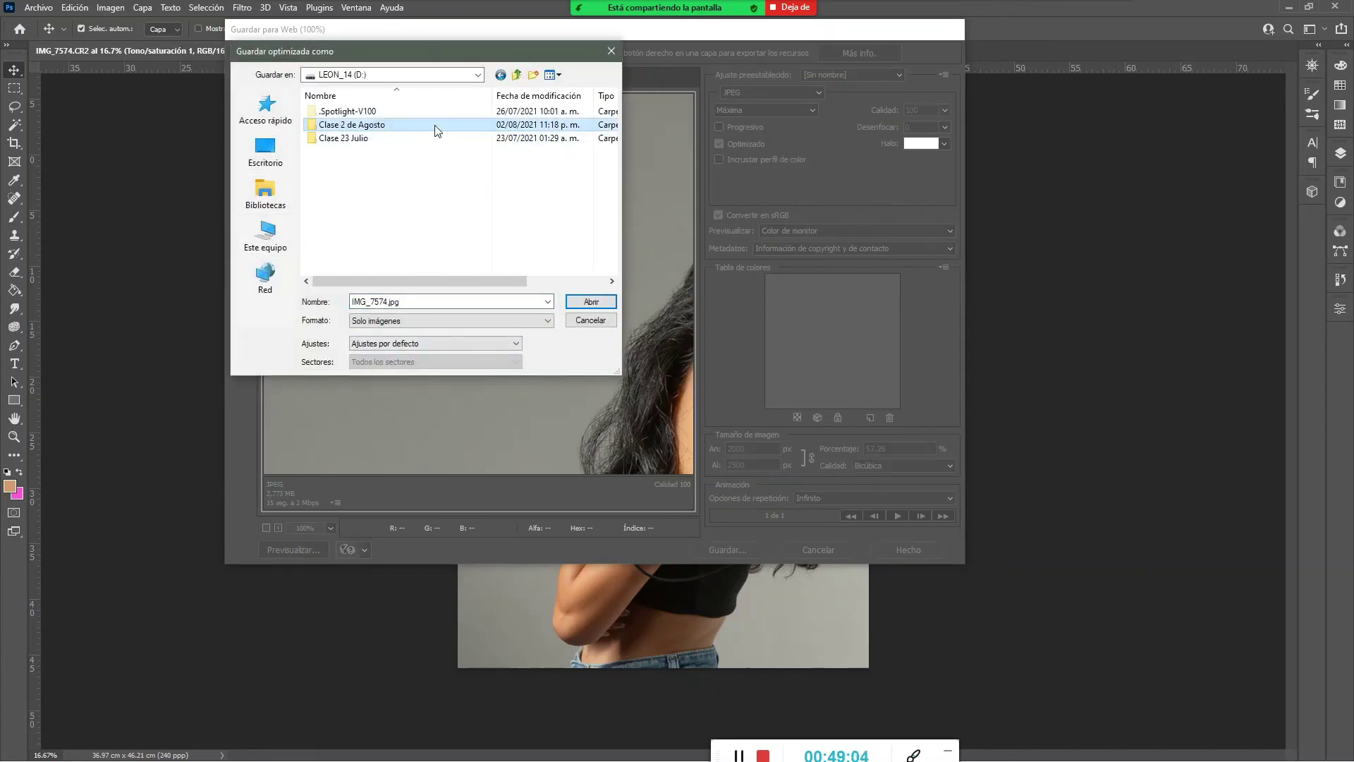
double_click(424, 125)
click(381, 112)
click(420, 302)
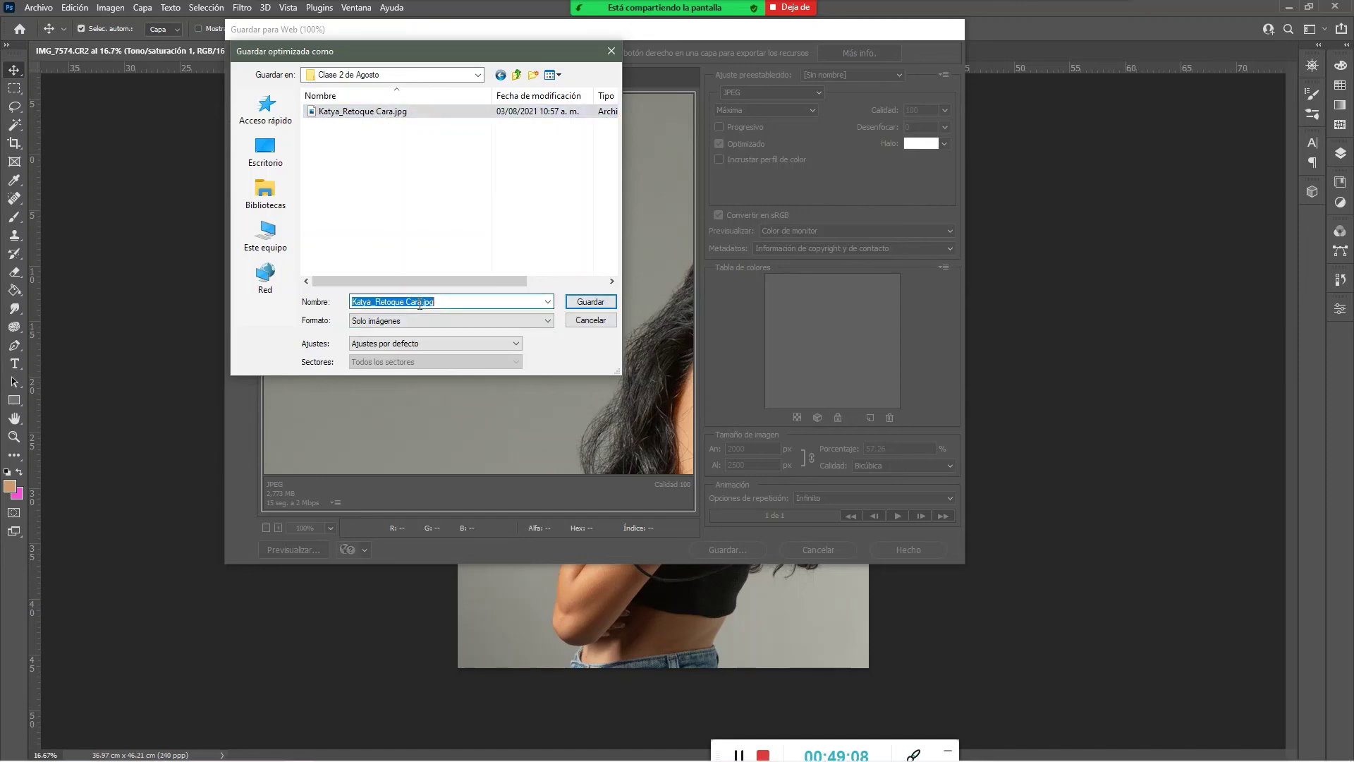
key(Left)
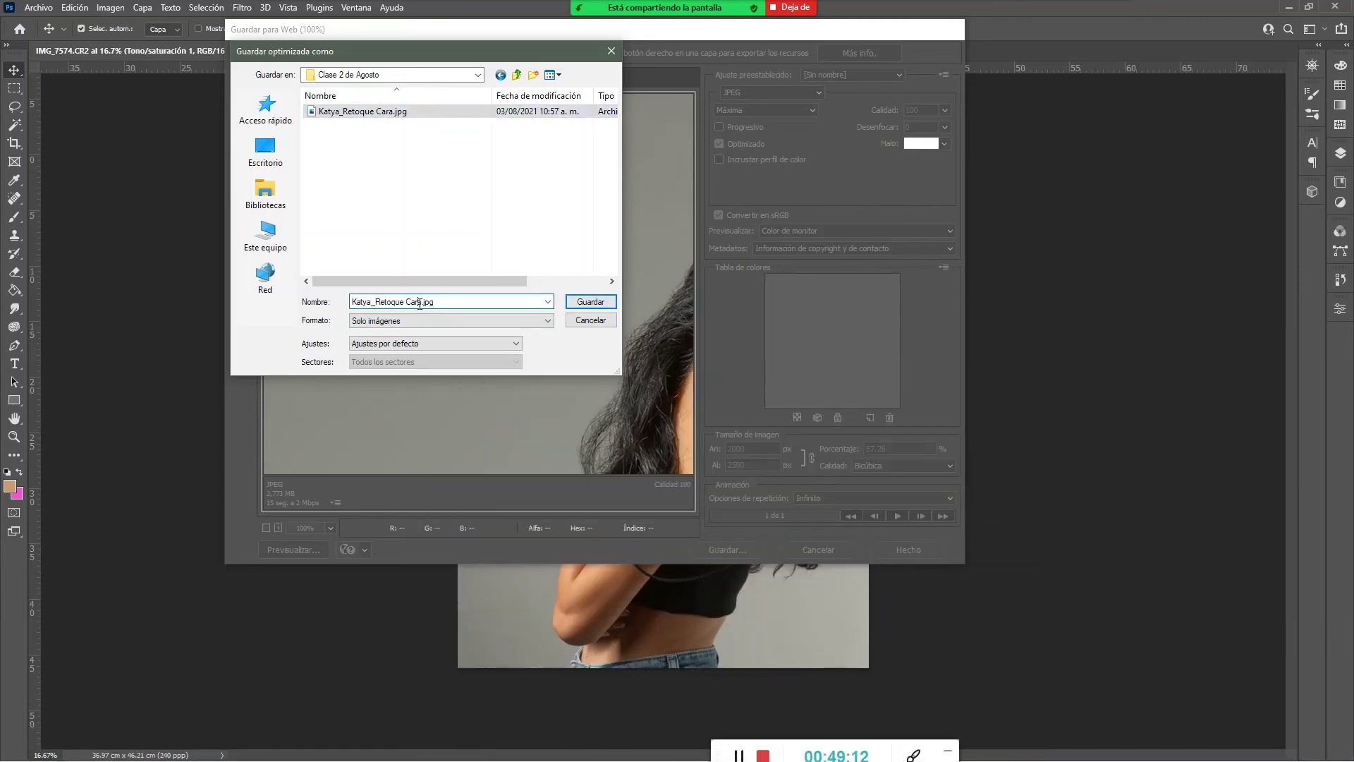
text(_2)
key(Return)
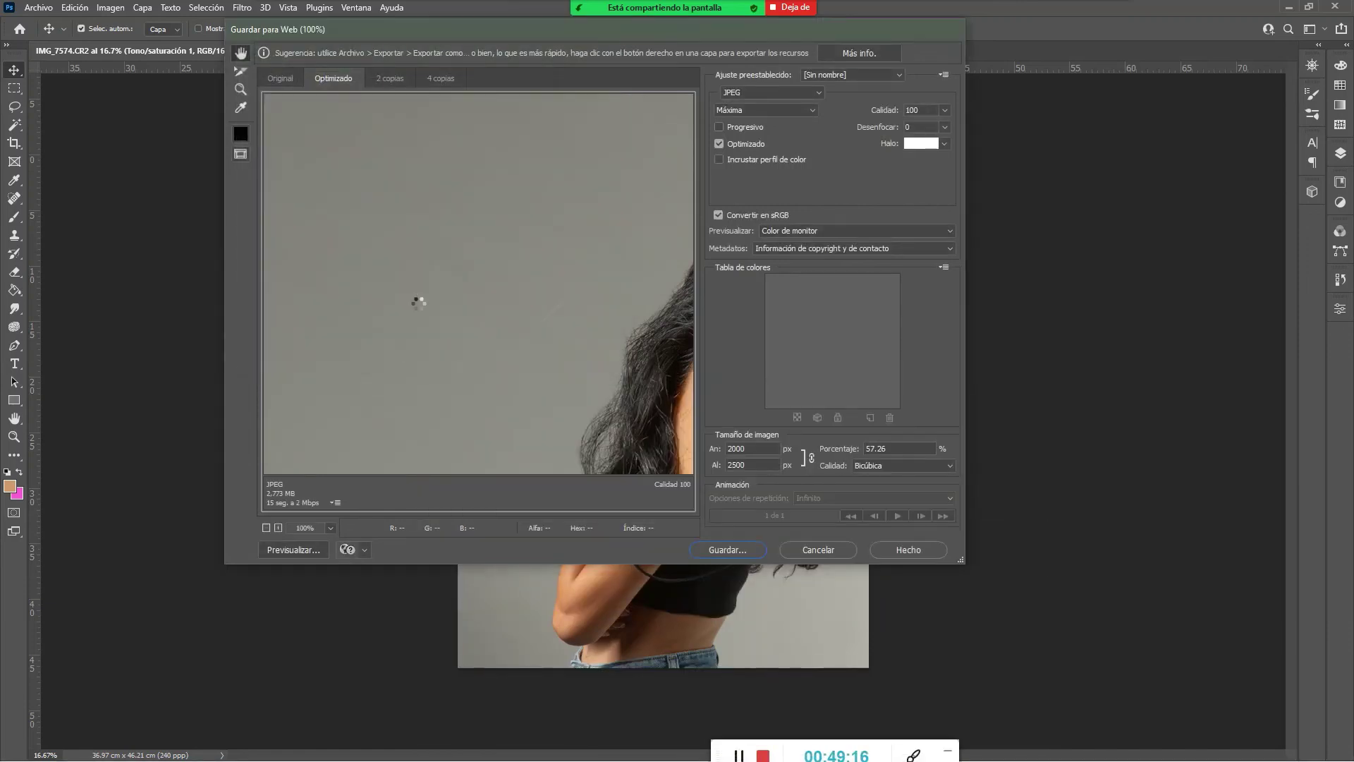
Open the Clase 2 de Agosto folder on drive LEON_14 (D:) in File Explorer
key(super+e)
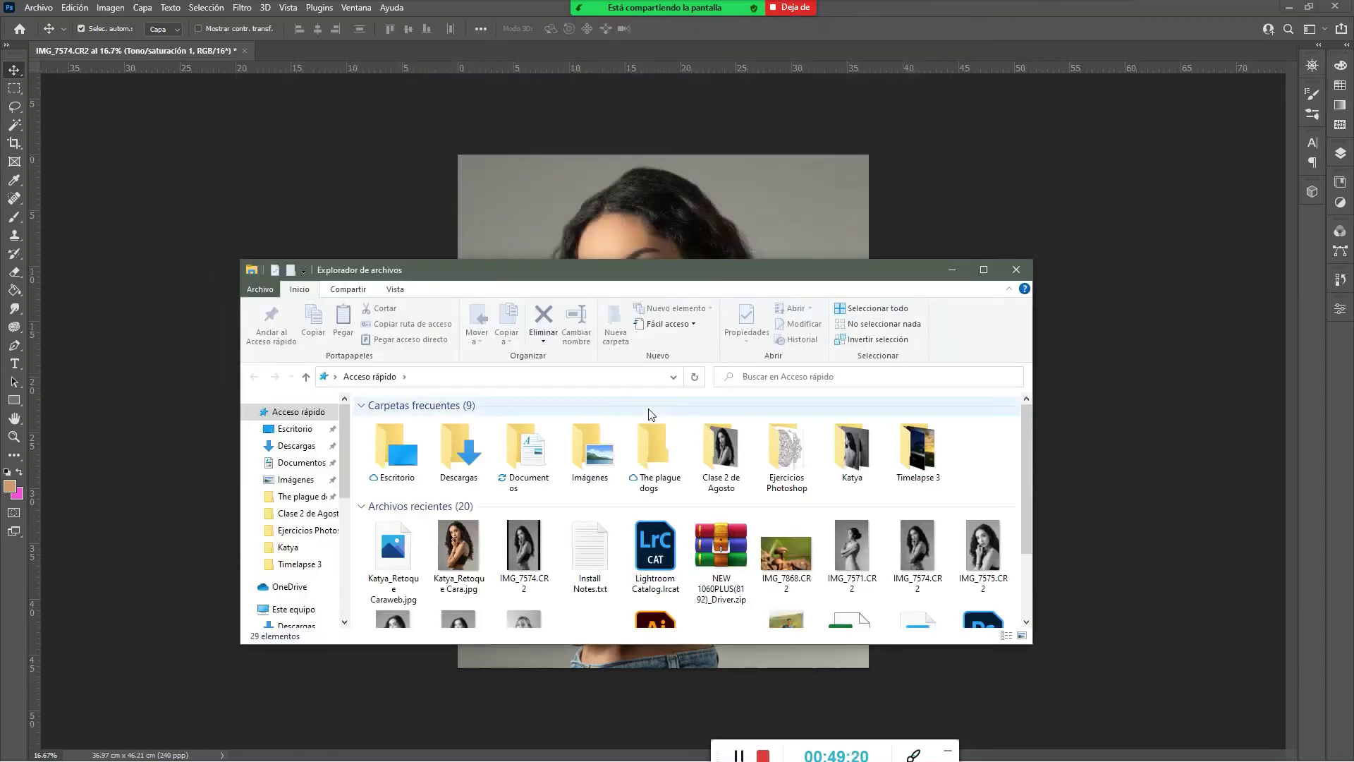
scroll(303, 522, down, 5)
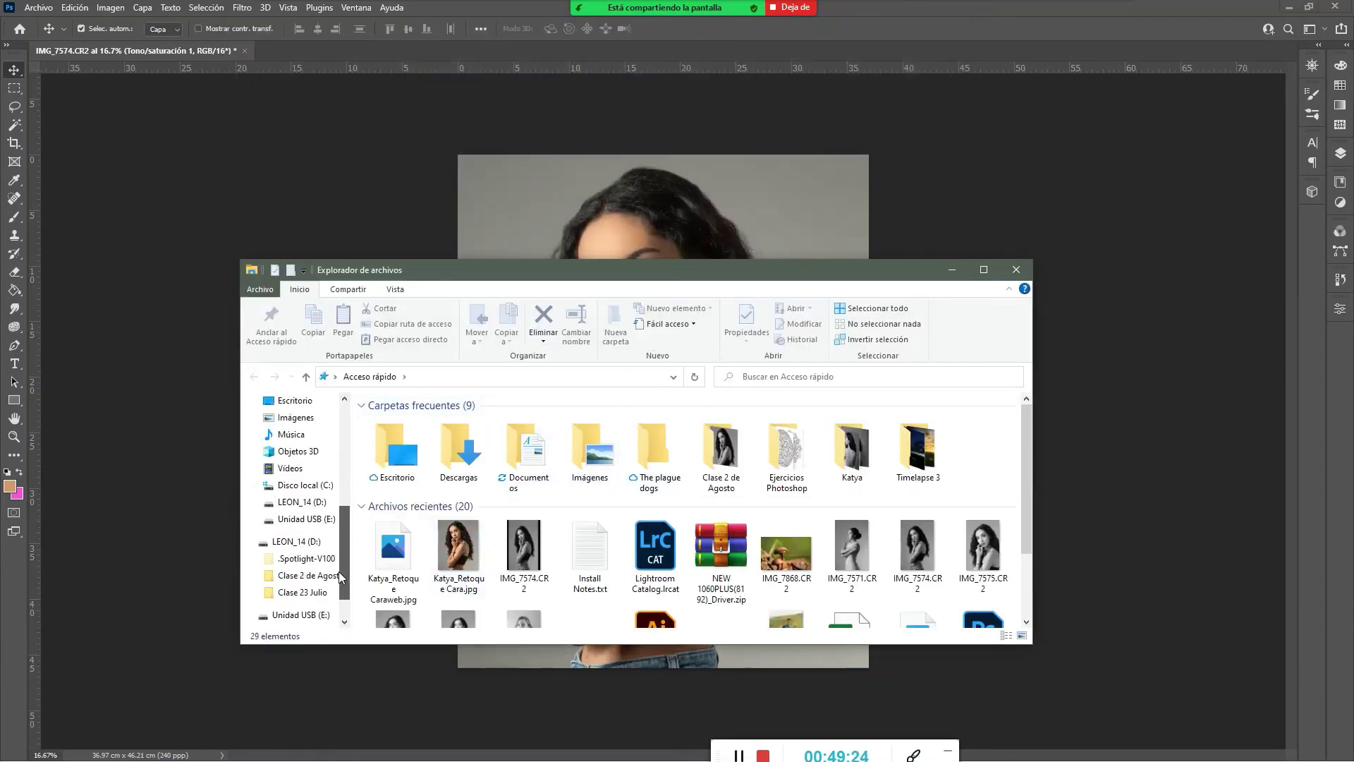
click(317, 543)
double_click(519, 463)
Switch the Zoom screen share to the Clase 2 de Agosto File Explorer window
mouse_move(692, 6)
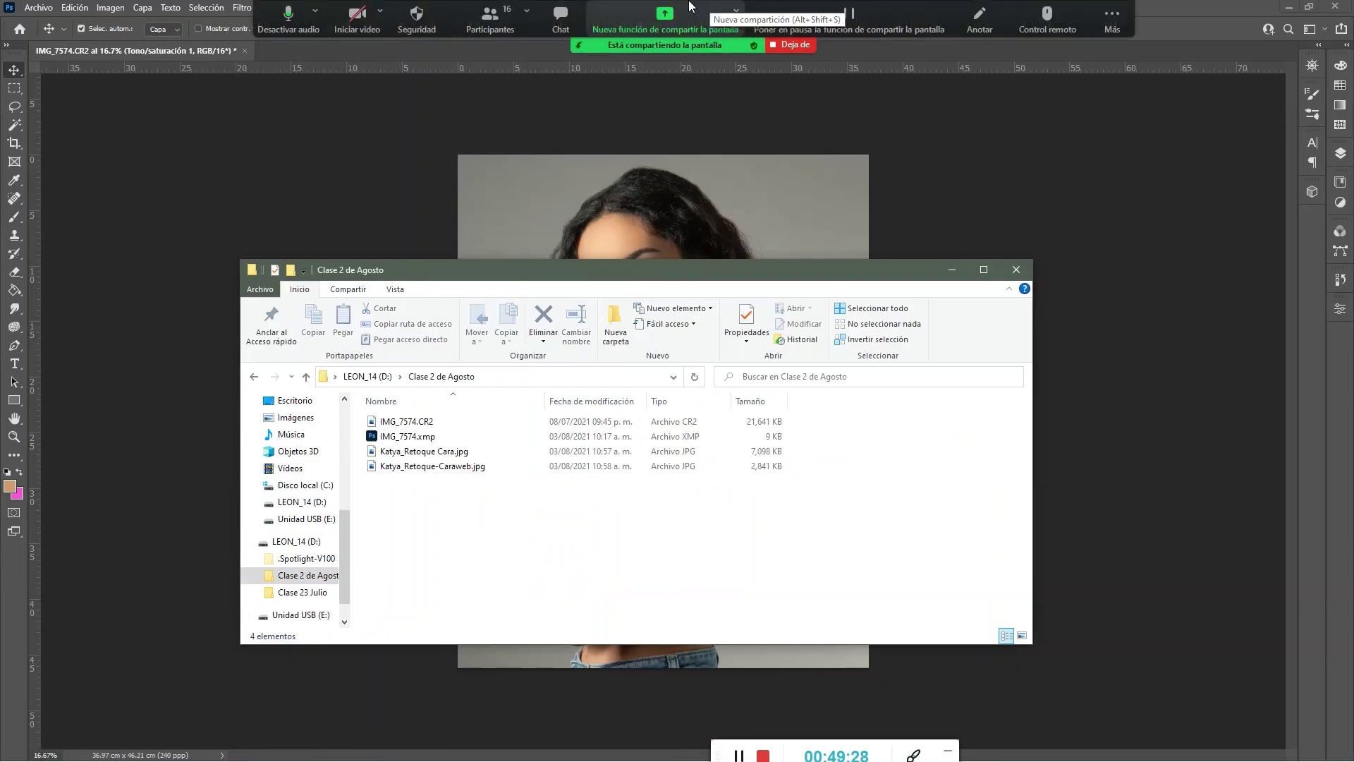
click(736, 12)
click(670, 17)
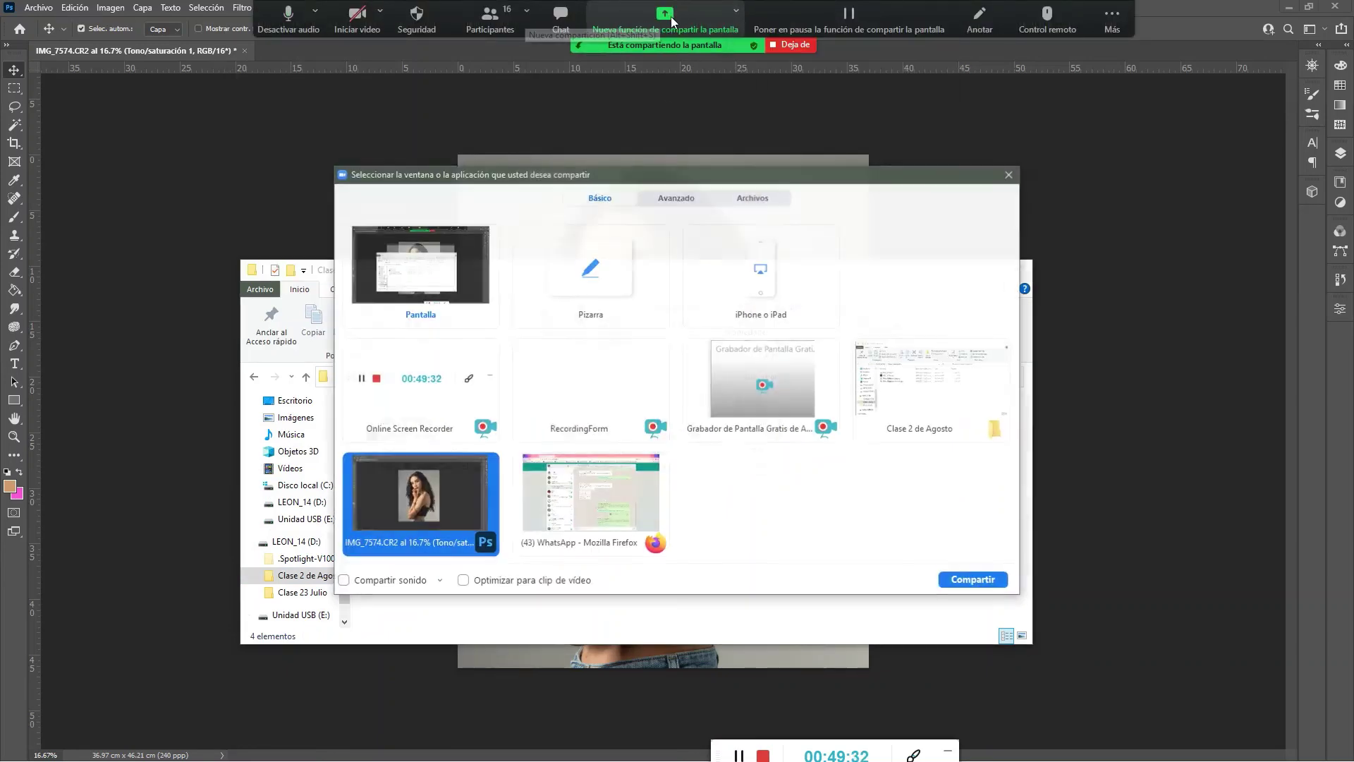
click(910, 395)
click(973, 580)
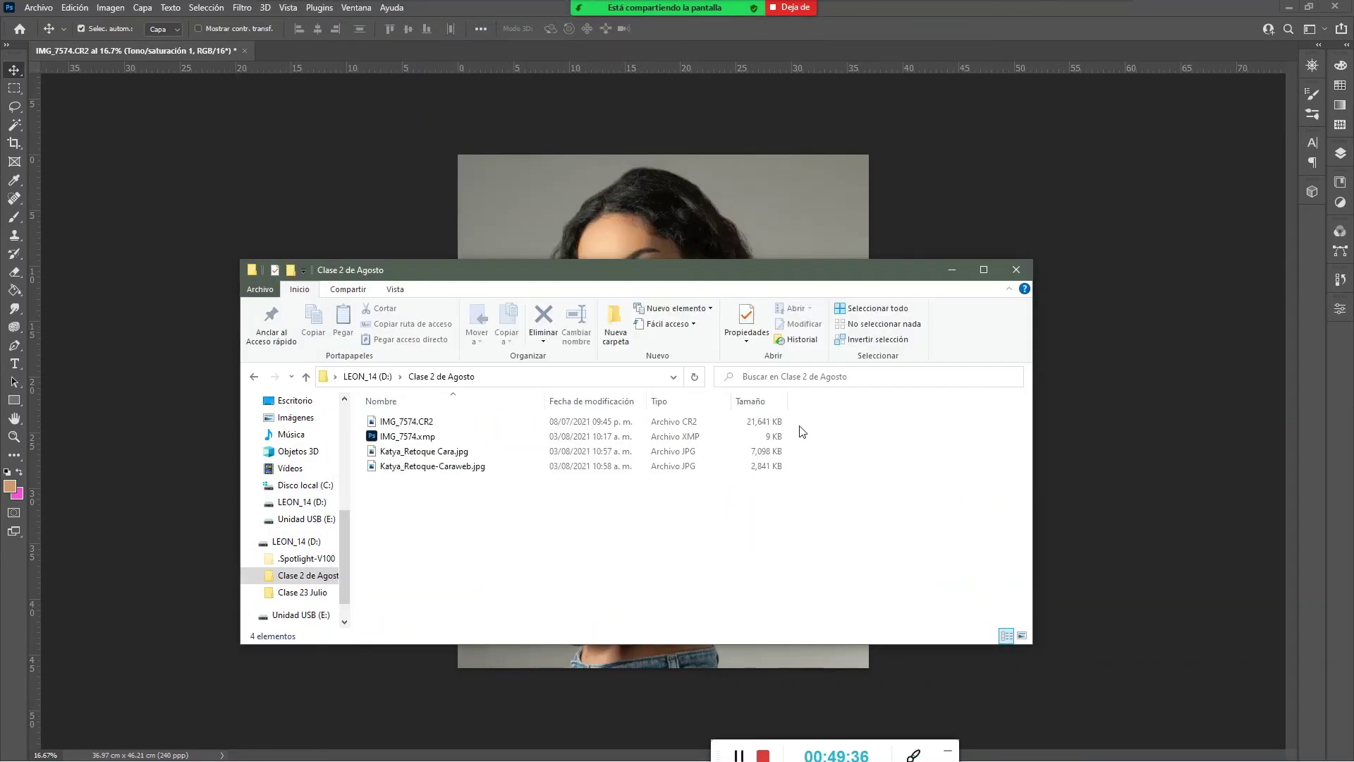
Compare the file sizes of the CR2 original and the two JPEG copies, and open the full-size "_Retoque Cara" JPEG in Photos
click(707, 425)
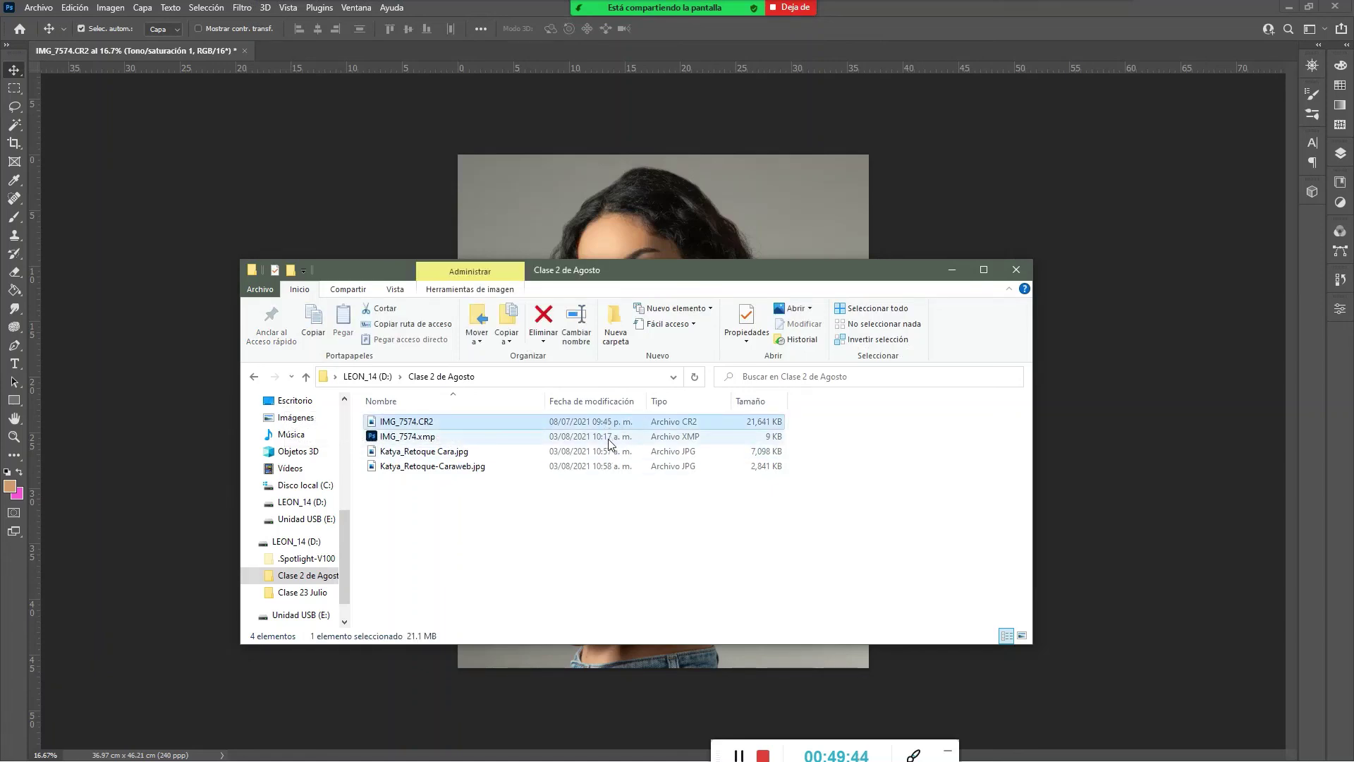
click(620, 451)
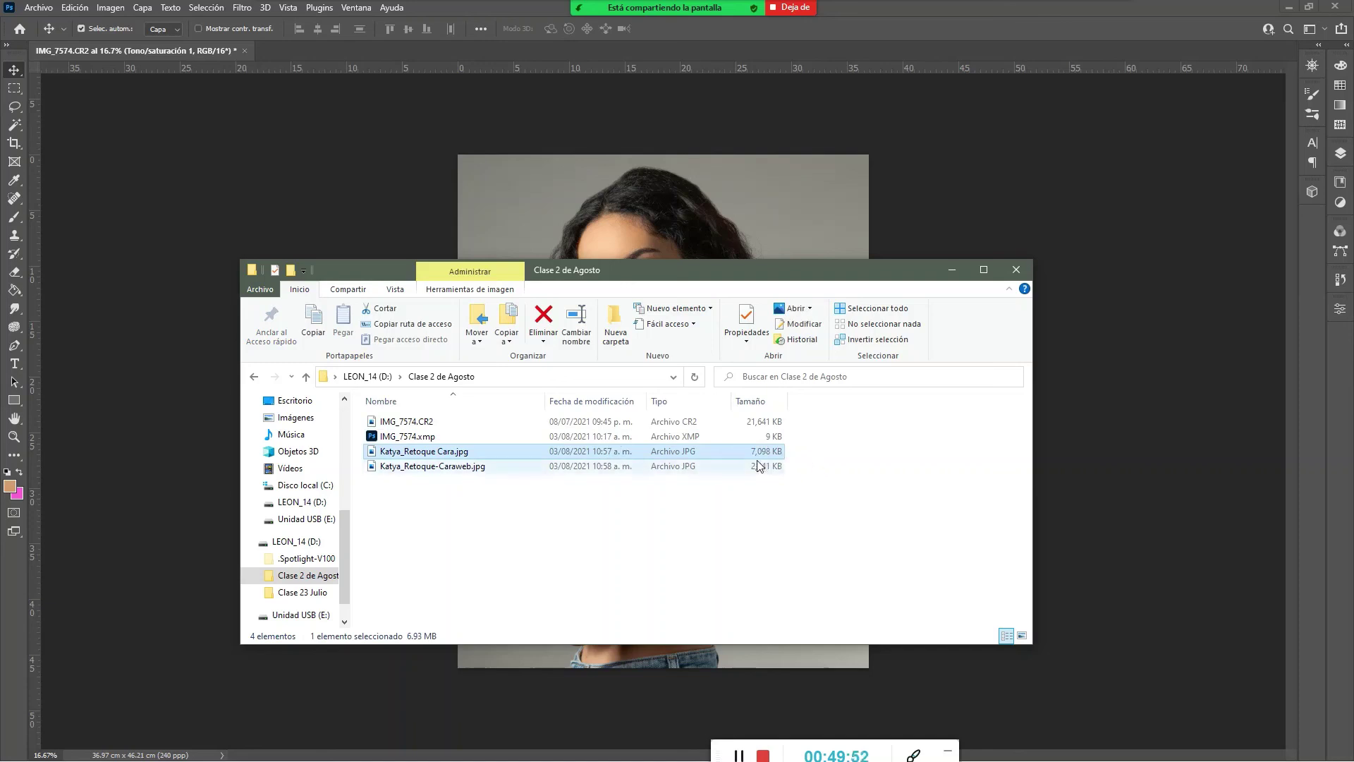
click(545, 466)
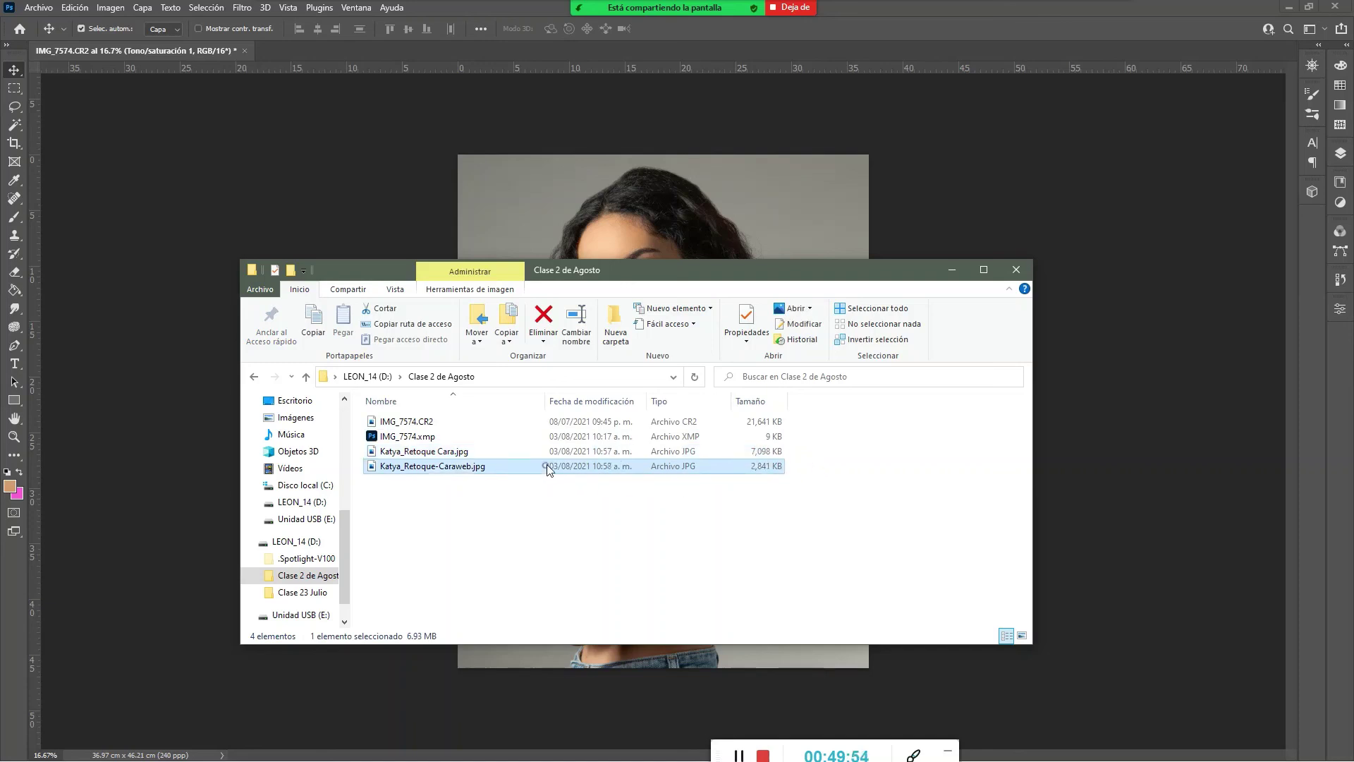
click(711, 453)
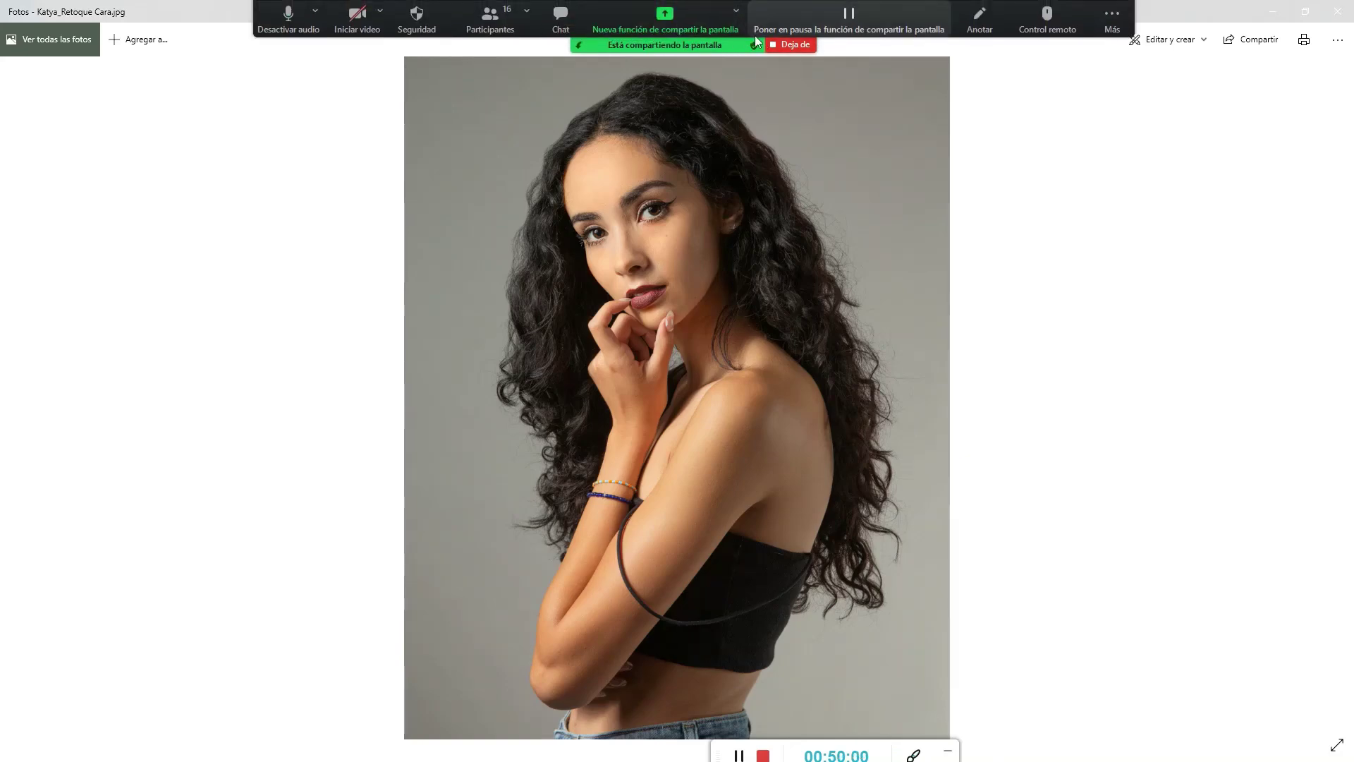
Switch the Zoom screen share to the Photos window with the full-size retouched portrait
click(677, 18)
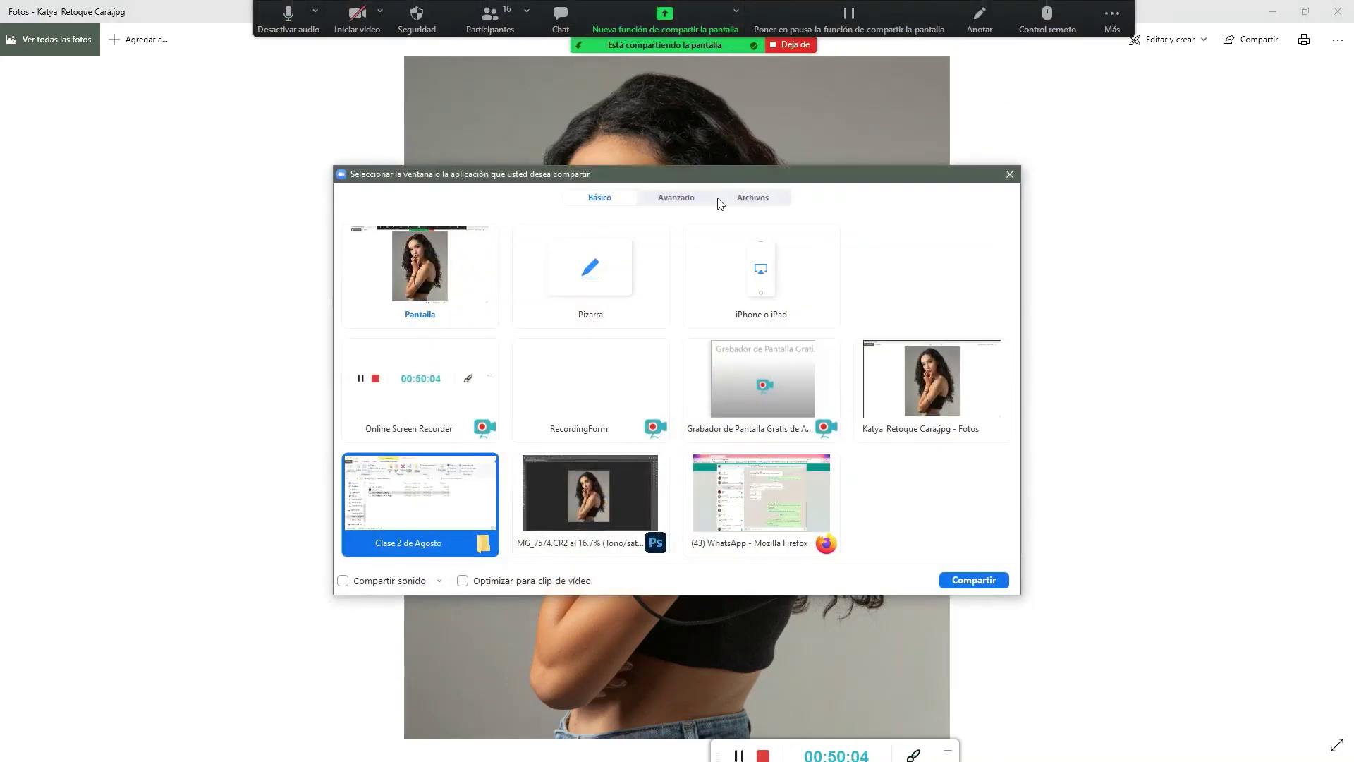
click(886, 392)
click(961, 581)
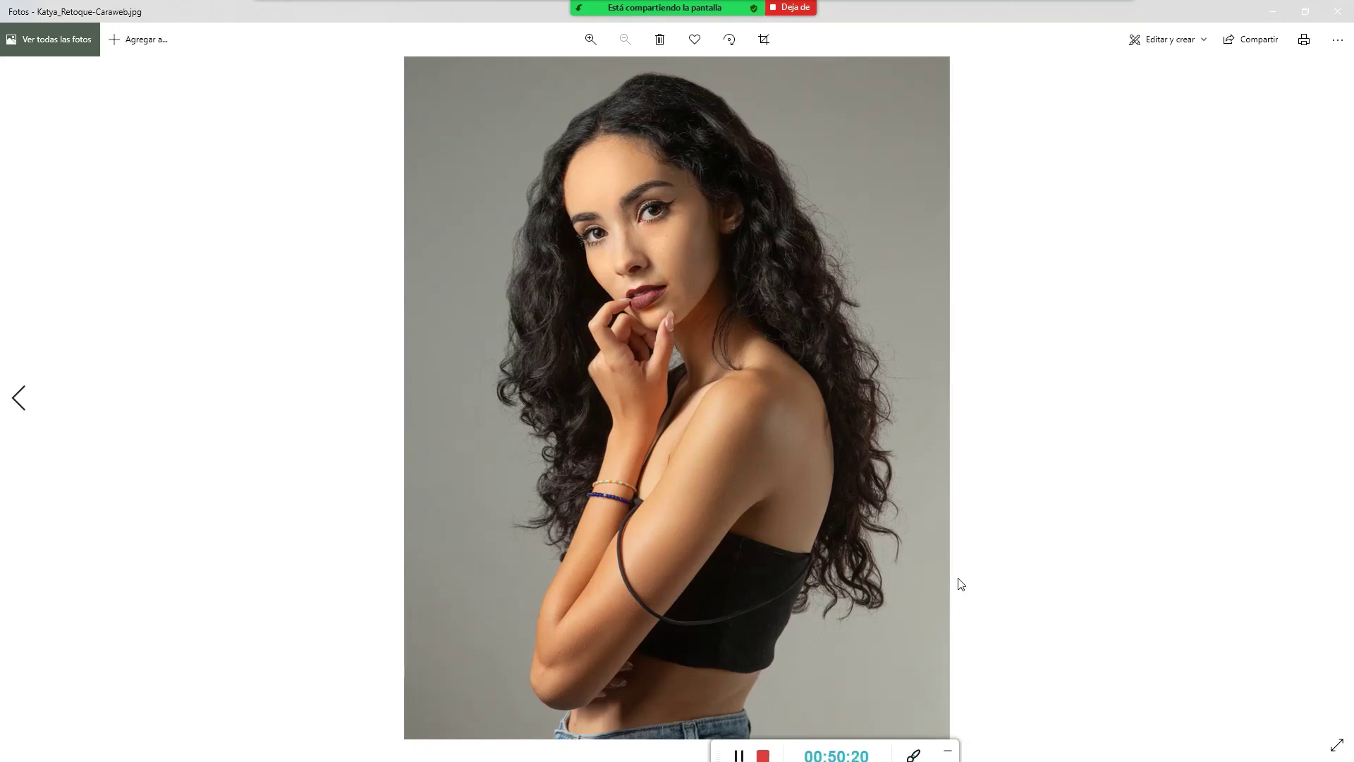
Compare the full-size and web JPEG copies by alternating between them in Photos
key(Left)
key(Right)
key(Left)
key(Right)
key(Left)
key(Right)
key(Left)
key(Right)
key(Left)
key(Right)
Stop the screen share in Zoom and end the meeting for all participants
click(788, 7)
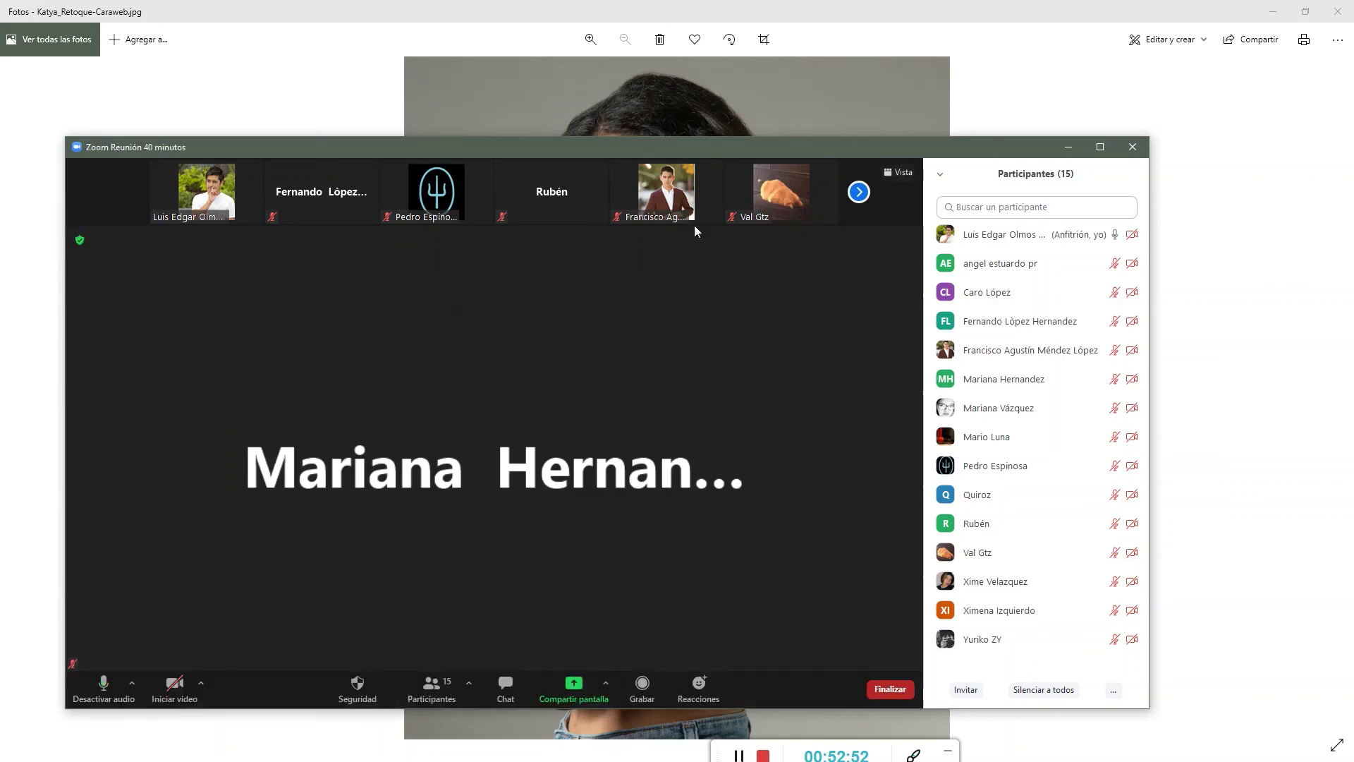
click(890, 689)
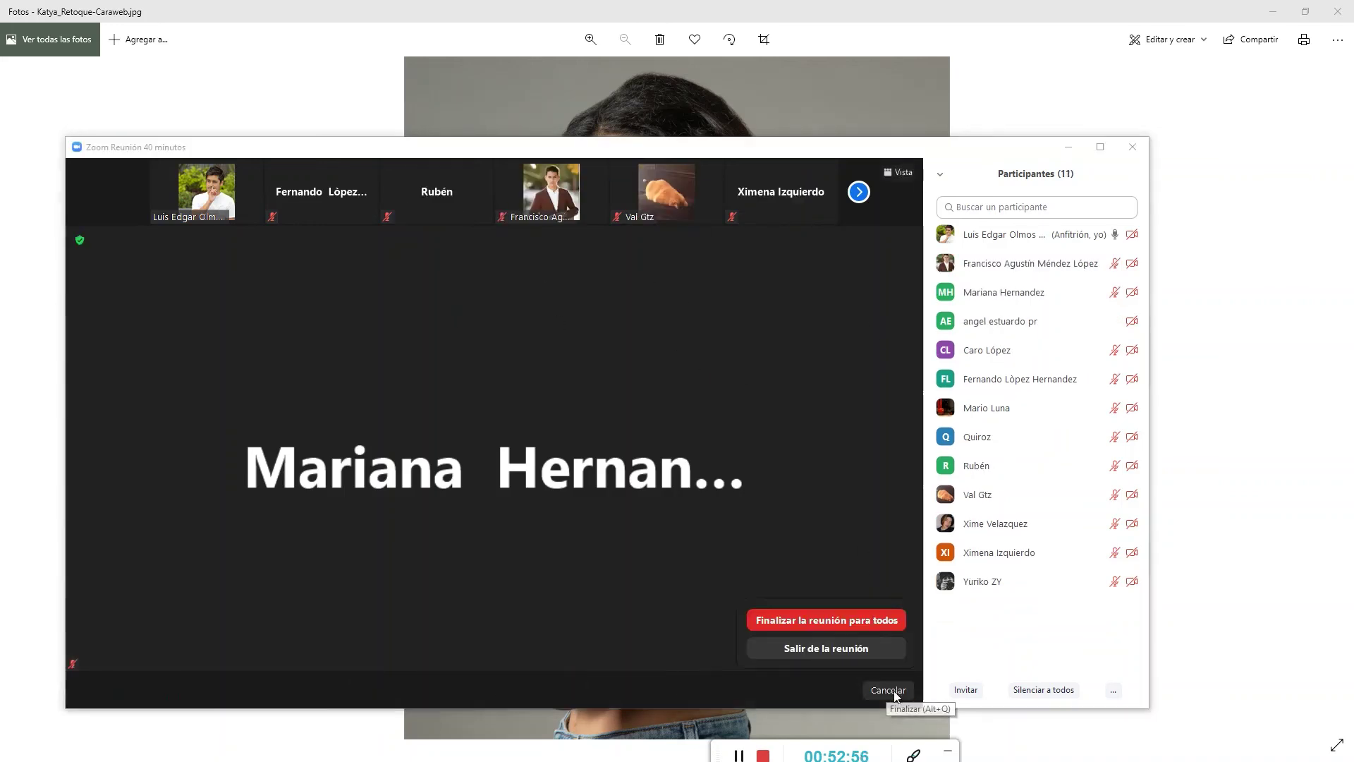
click(872, 621)
click(810, 508)
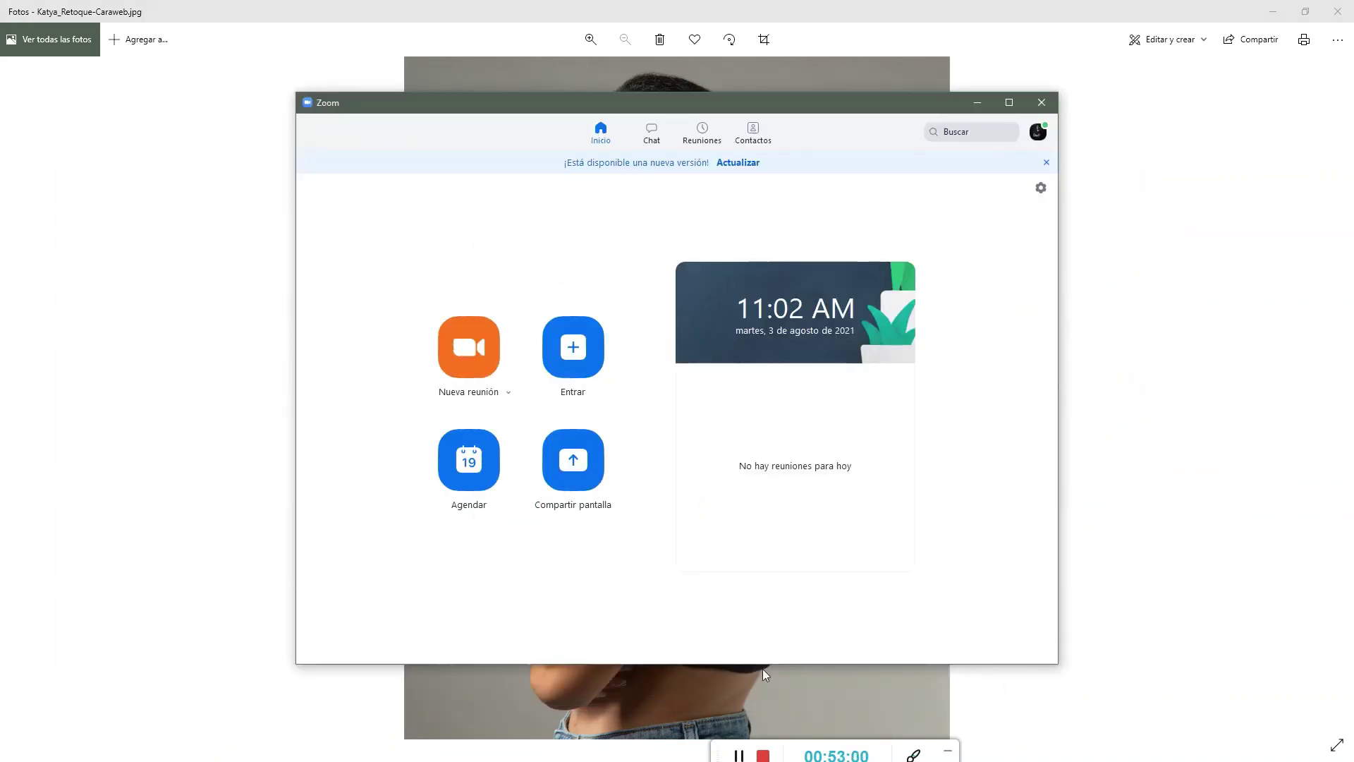